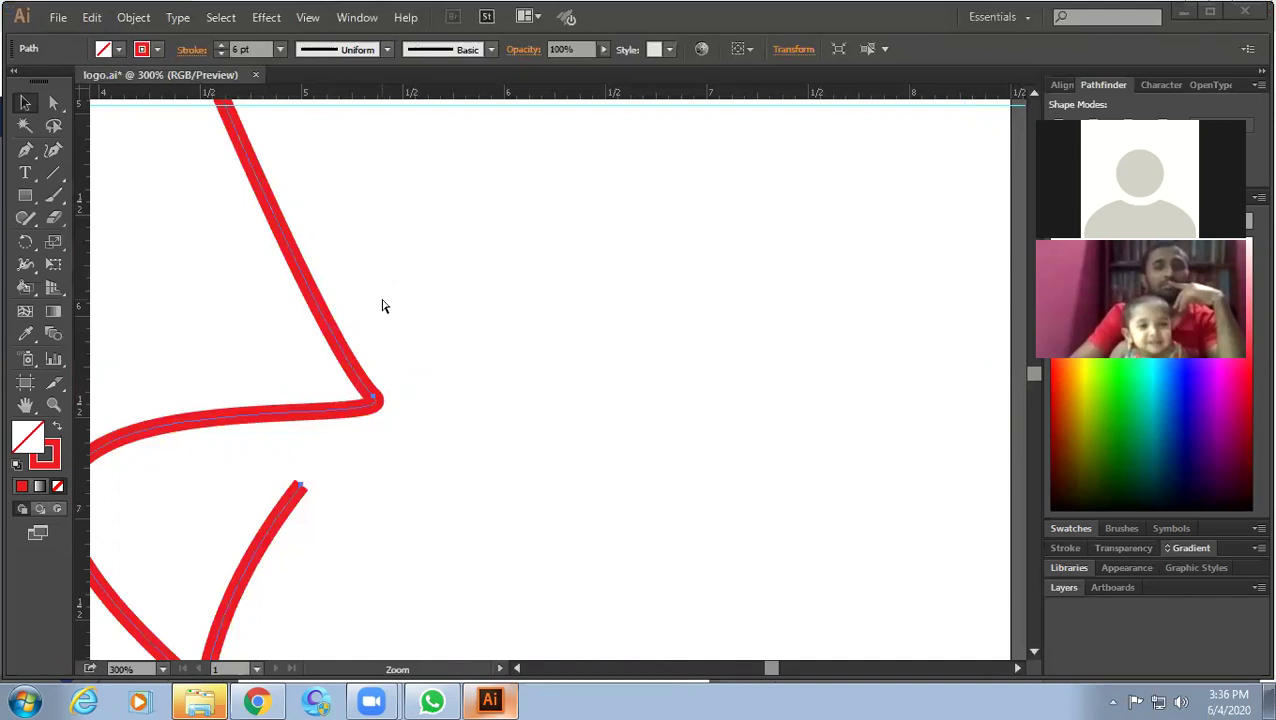
Zoom out and drag the red curve up and to the left on the artboard.
{"action": "left_click", "coordinate": [425, 290]}
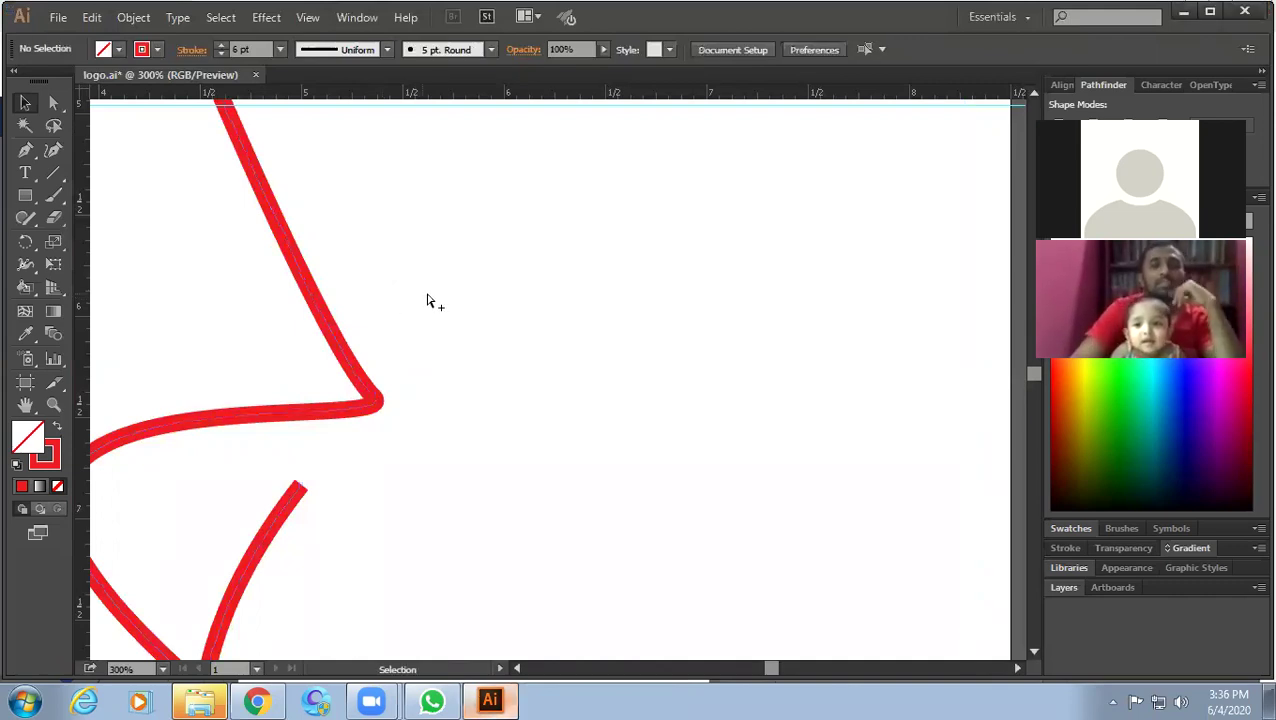
{"action": "left_click", "coordinate": [429, 296], "text": "ctrl+alt"}
{"action": "left_click", "coordinate": [475, 355], "text": "ctrl+alt"}
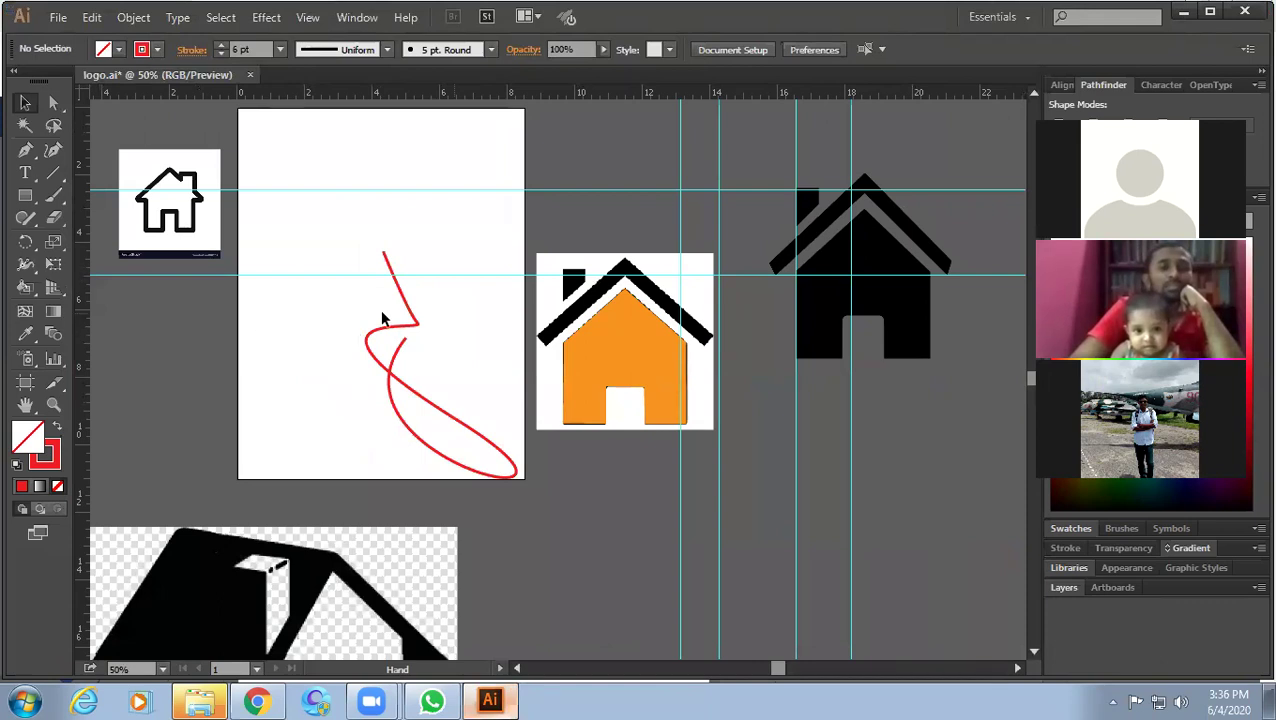
{"action": "left_click", "coordinate": [410, 330]}
{"action": "mouse_move", "coordinate": [427, 324]}
{"action": "left_mouse_down"}
{"action": "mouse_move", "coordinate": [349, 298]}
{"action": "mouse_move", "coordinate": [404, 287]}
{"action": "left_mouse_up"}
{"action": "left_click", "coordinate": [370, 296]}
Compare the red curve with the reference house up close, then reselect the curve.
{"action": "key", "text": "ctrl+plus"}
{"action": "key", "text": "ctrl+plus"}
{"action": "key", "text": "ctrl+plus"}
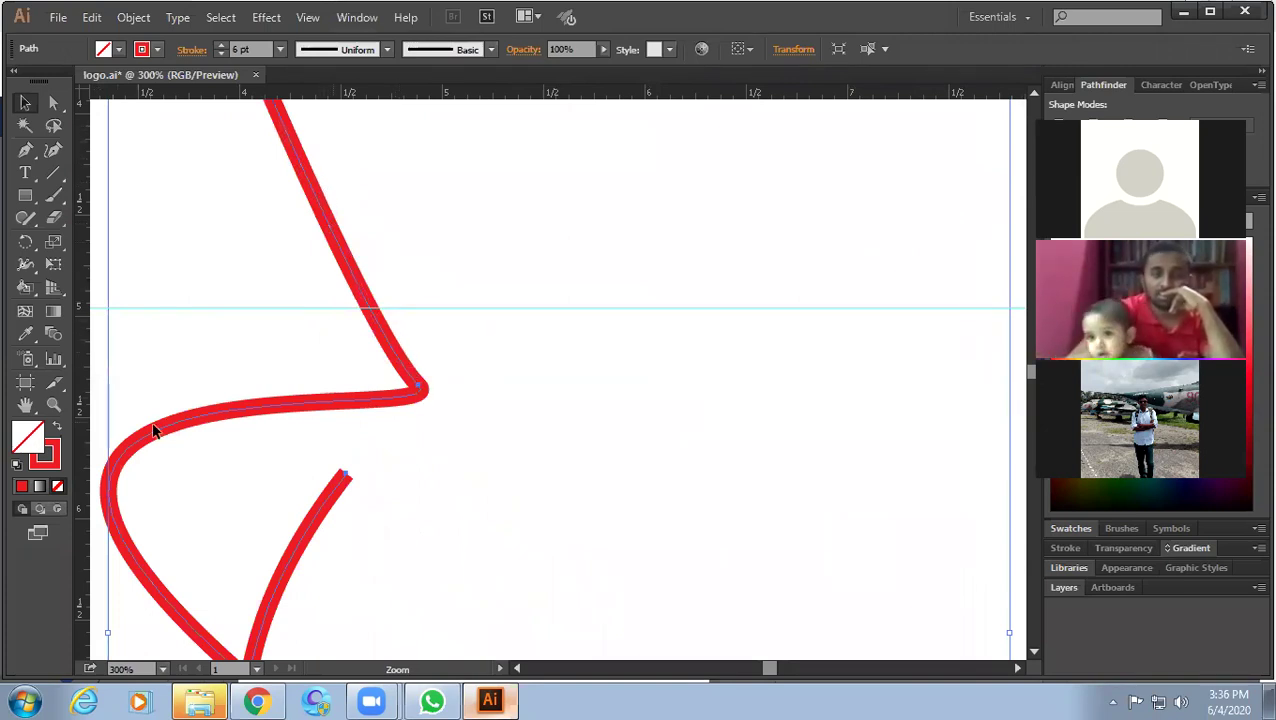
{"action": "key", "text": "a"}
{"action": "key", "text": "ctrl+minus"}
{"action": "key", "text": "ctrl+minus"}
{"action": "key", "text": "ctrl+minus"}
{"action": "key", "text": "ctrl+minus"}
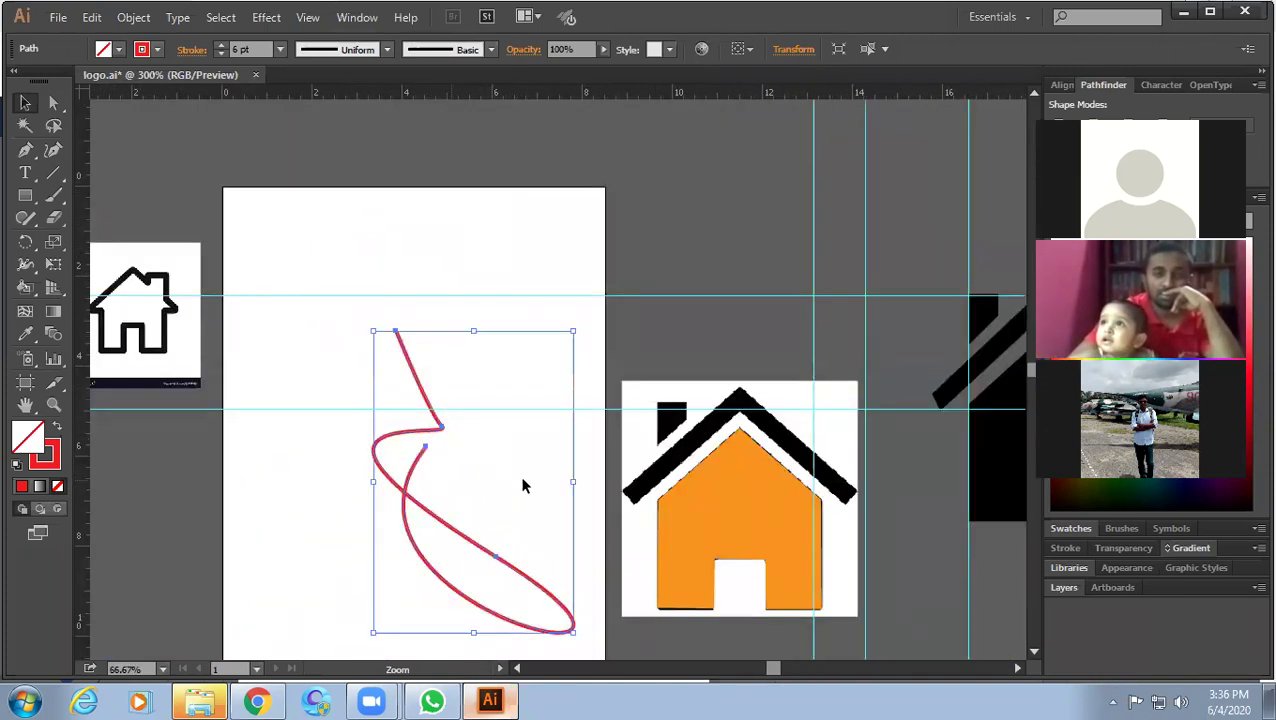
{"action": "left_click_drag", "start_coordinate": [521, 484], "coordinate": [464, 410]}
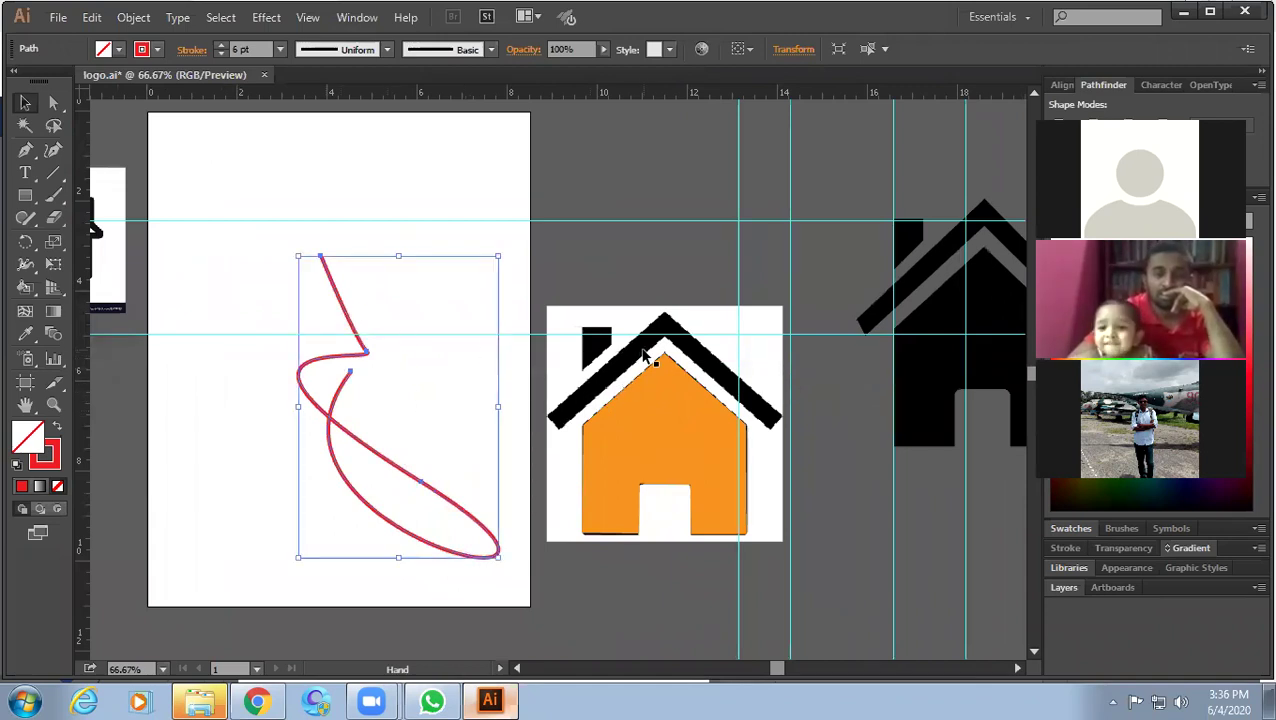
{"action": "left_click", "coordinate": [665, 378]}
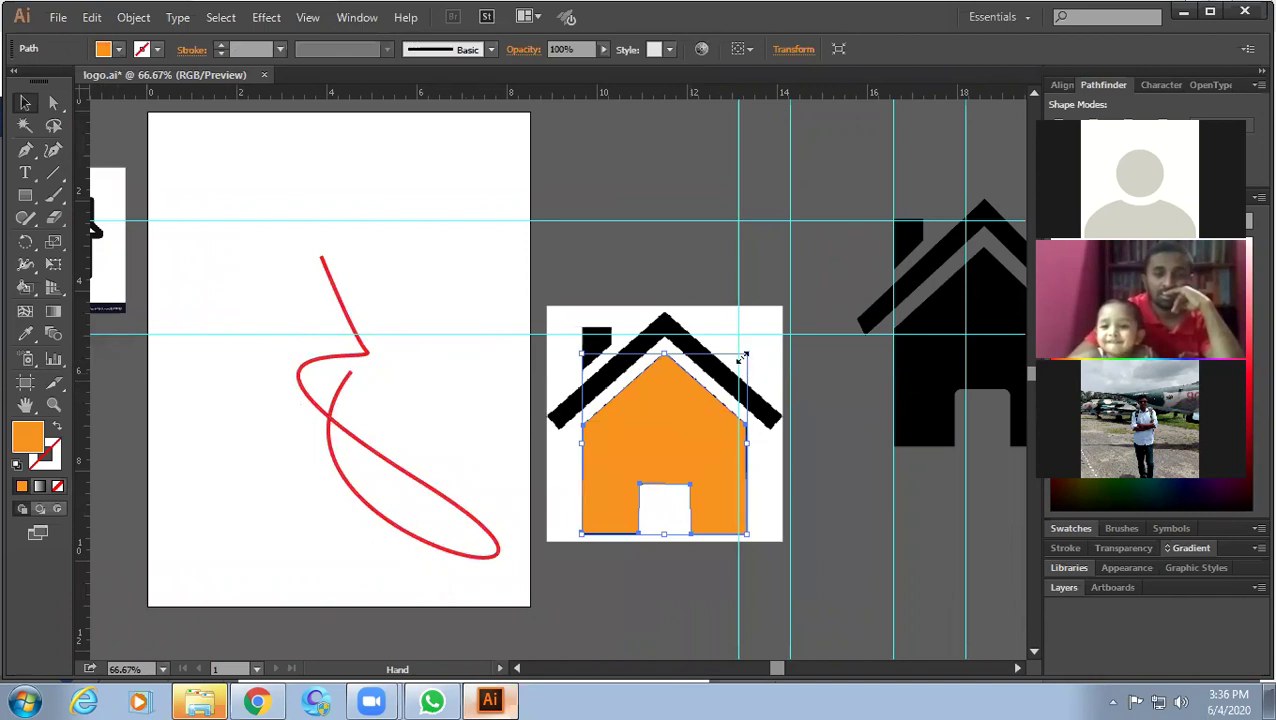
{"action": "left_click", "coordinate": [441, 285]}
{"action": "left_click", "coordinate": [305, 308]}
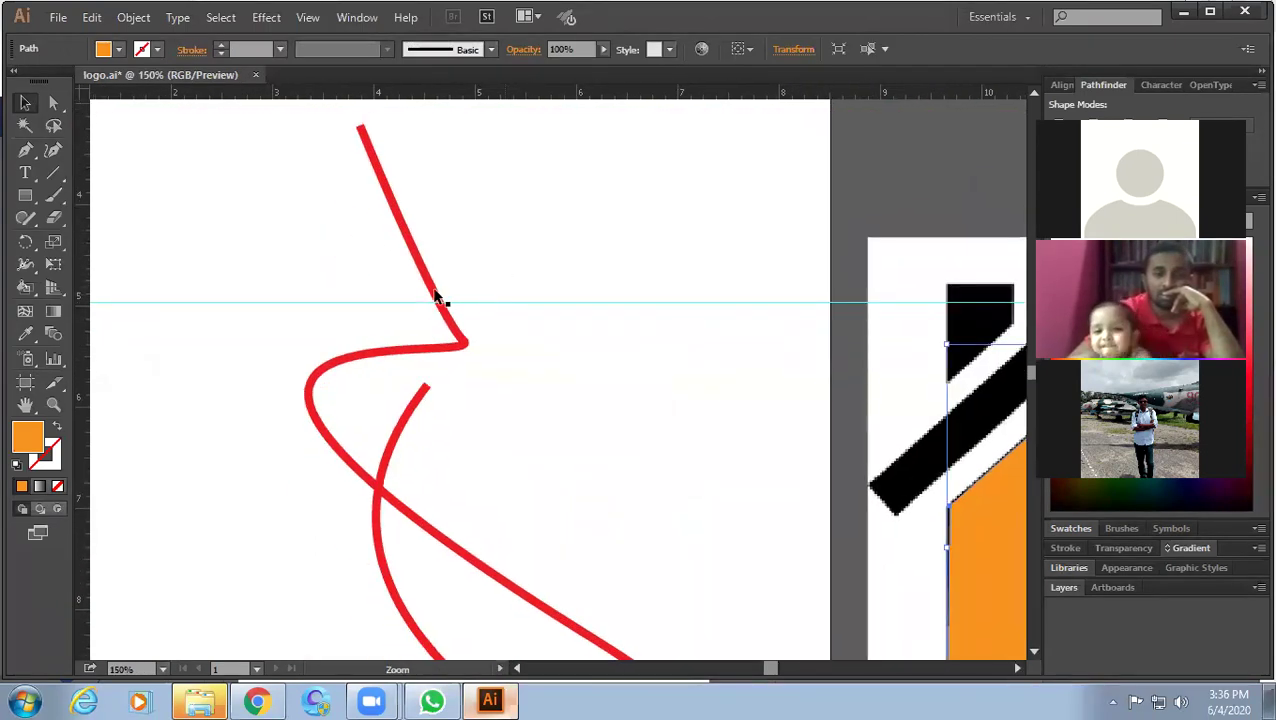
{"action": "left_click", "coordinate": [422, 270]}
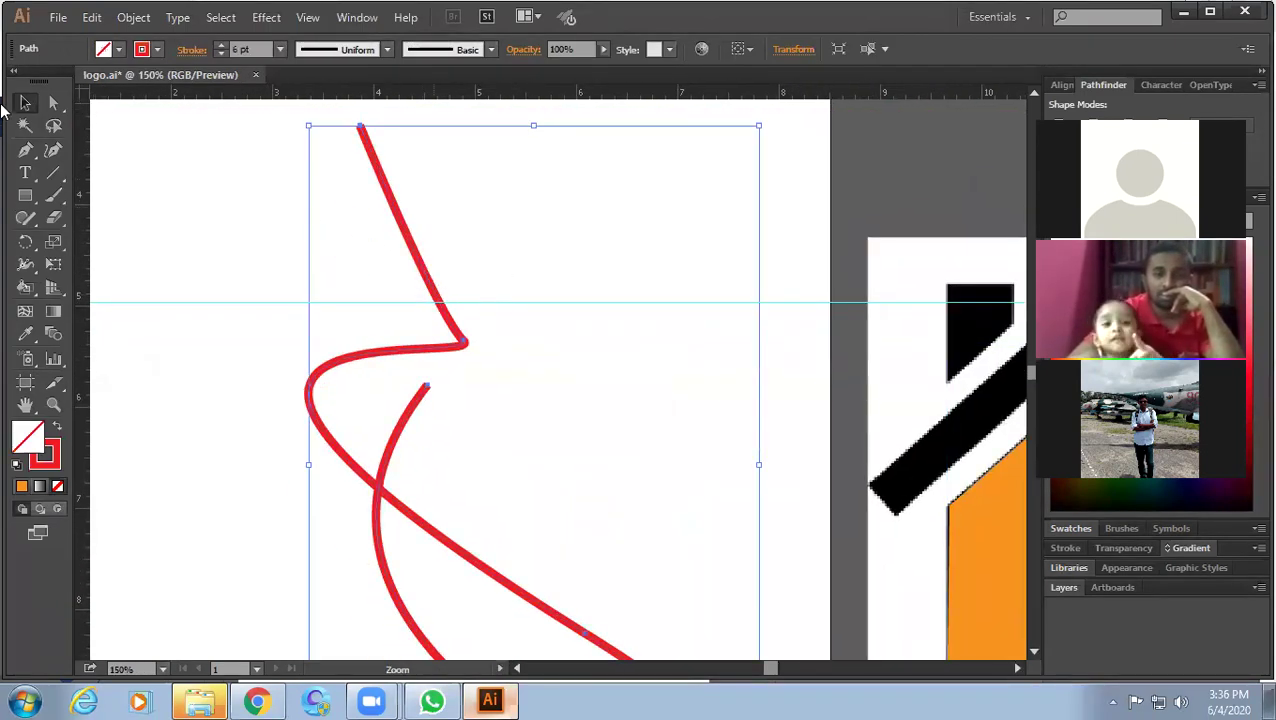
{"action": "left_click", "coordinate": [25, 102]}
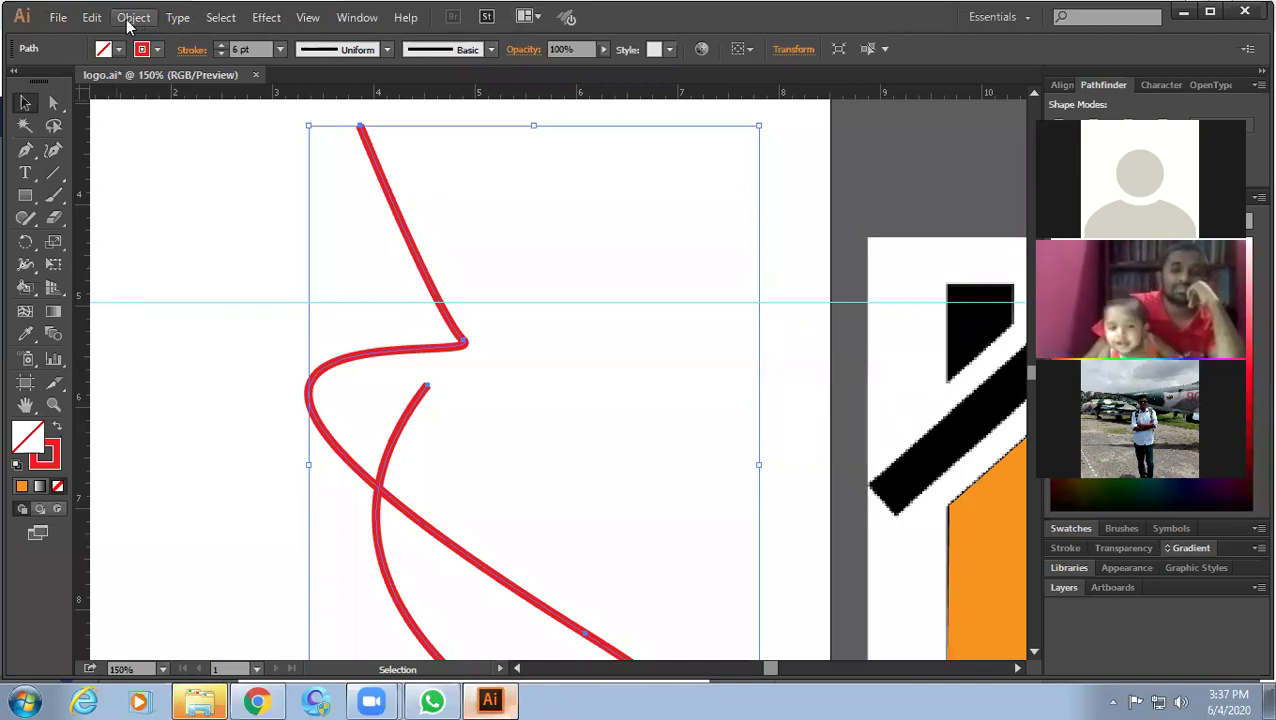
Expand the red curve's 6 pt stroke with Fill and Stroke checked, then view the whole artboard.
{"action": "left_click", "coordinate": [130, 20]}
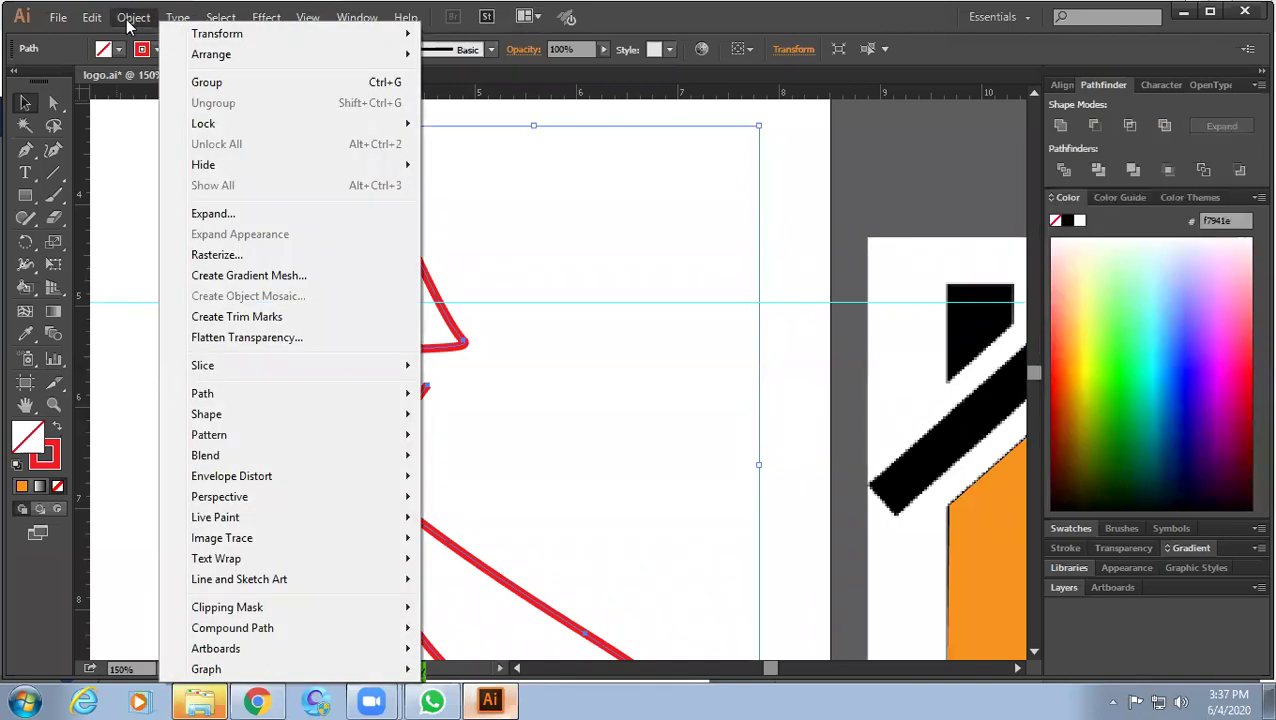
{"action": "left_click", "coordinate": [240, 213]}
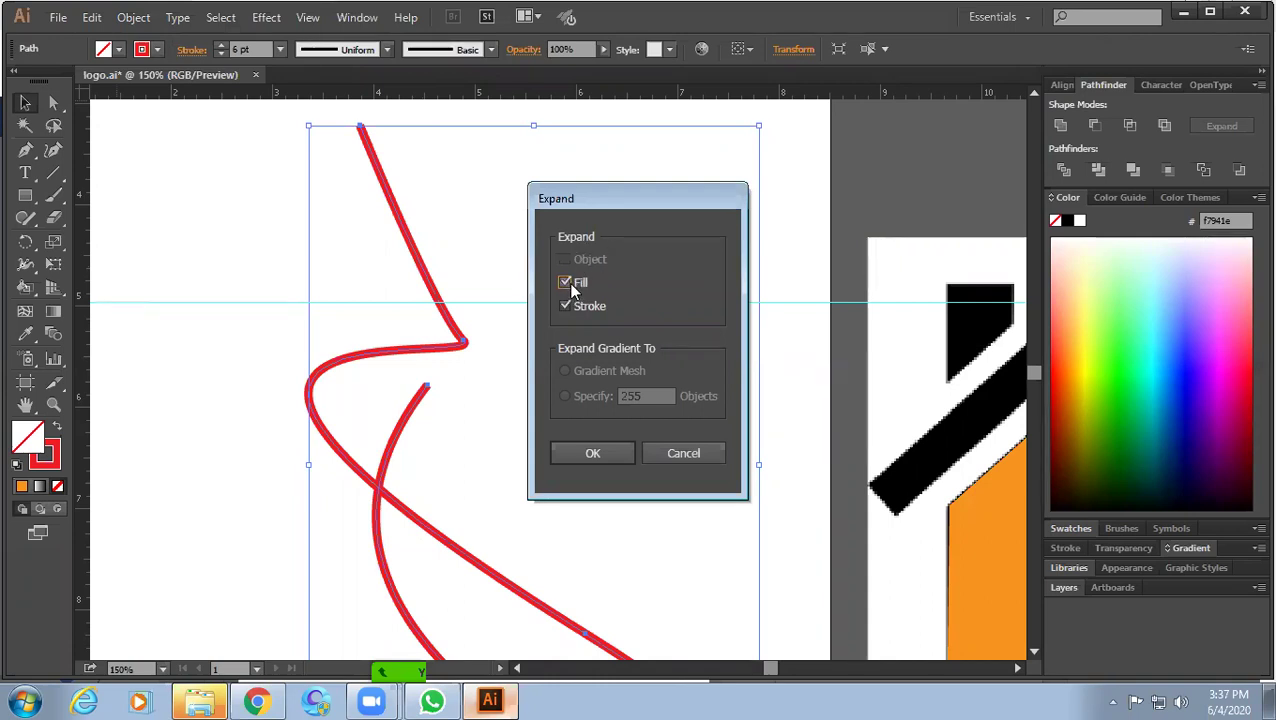
{"action": "left_click", "coordinate": [618, 457]}
{"action": "left_click", "coordinate": [385, 154]}
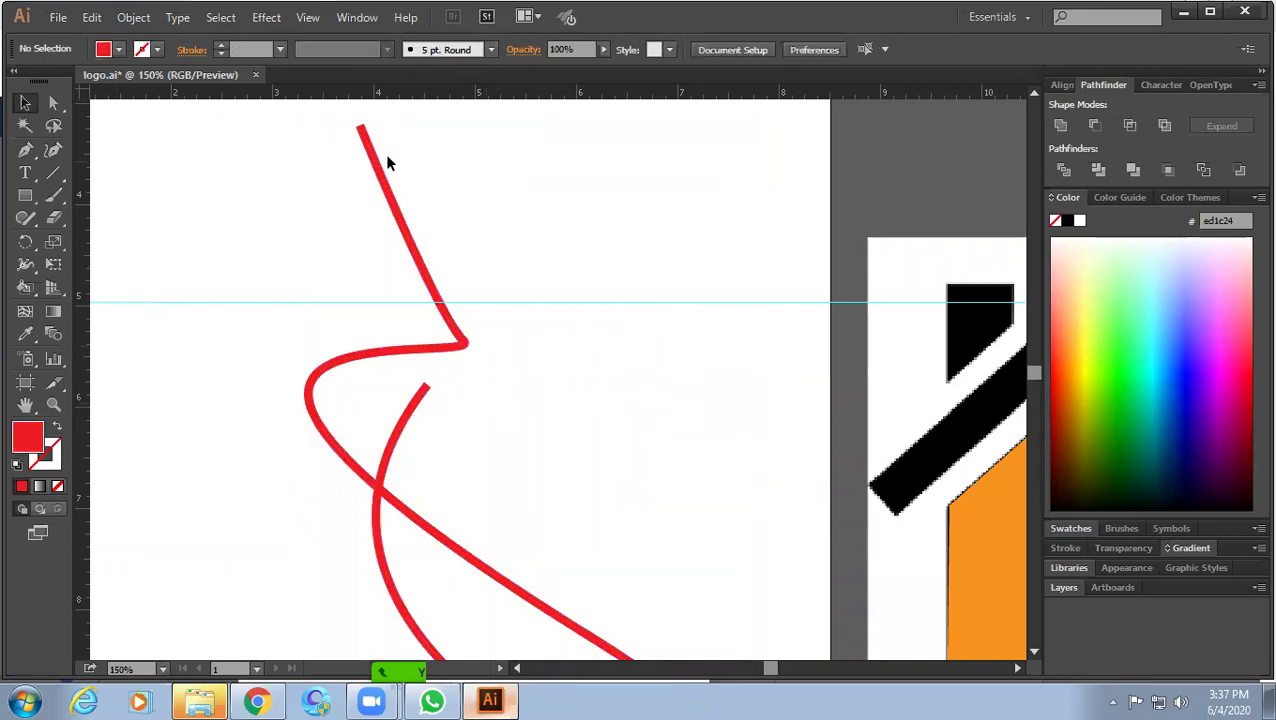
{"action": "left_click", "coordinate": [388, 195]}
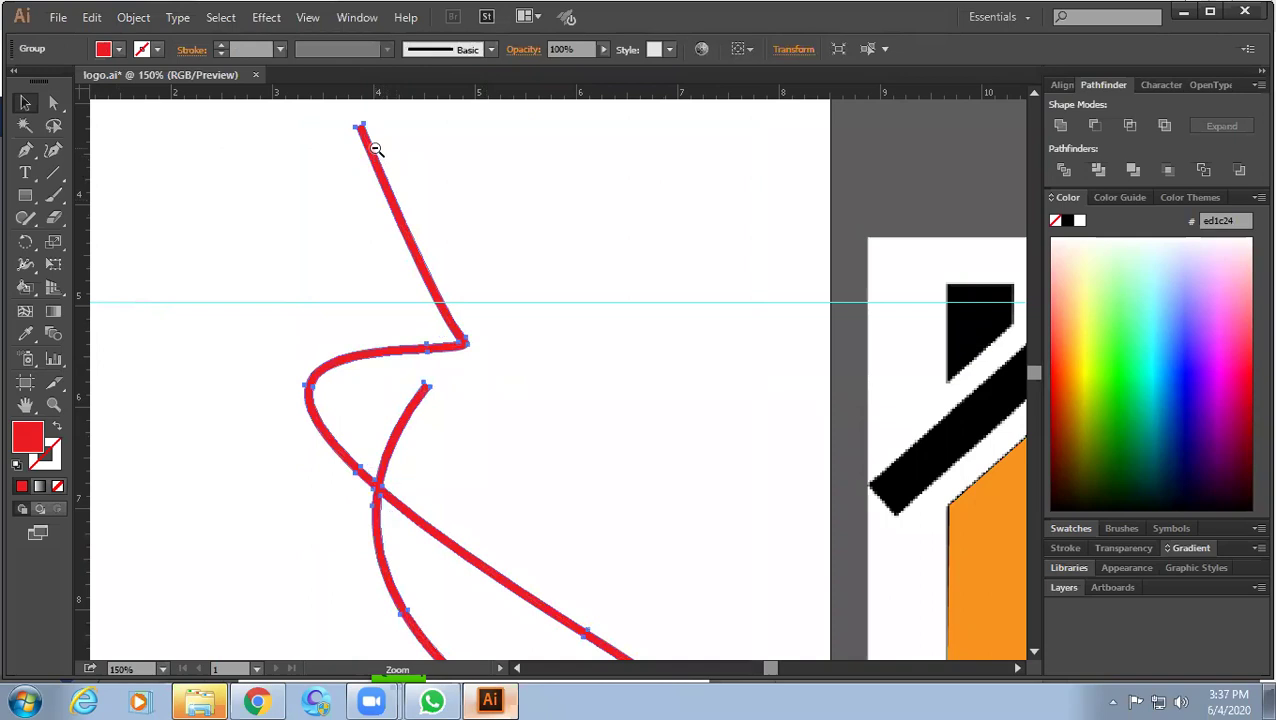
{"action": "scroll", "coordinate": [370, 142], "scroll_direction": "up", "scroll_amount": 3}
{"action": "scroll", "coordinate": [558, 473], "scroll_direction": "down", "scroll_amount": 1}
{"action": "scroll", "coordinate": [507, 367], "scroll_direction": "down", "scroll_amount": 1}
{"action": "scroll", "coordinate": [507, 464], "scroll_direction": "down", "scroll_amount": 1}
{"action": "left_click_drag", "start_coordinate": [578, 535], "coordinate": [581, 421]}
{"action": "scroll", "coordinate": [563, 405], "scroll_direction": "down", "scroll_amount": 3}
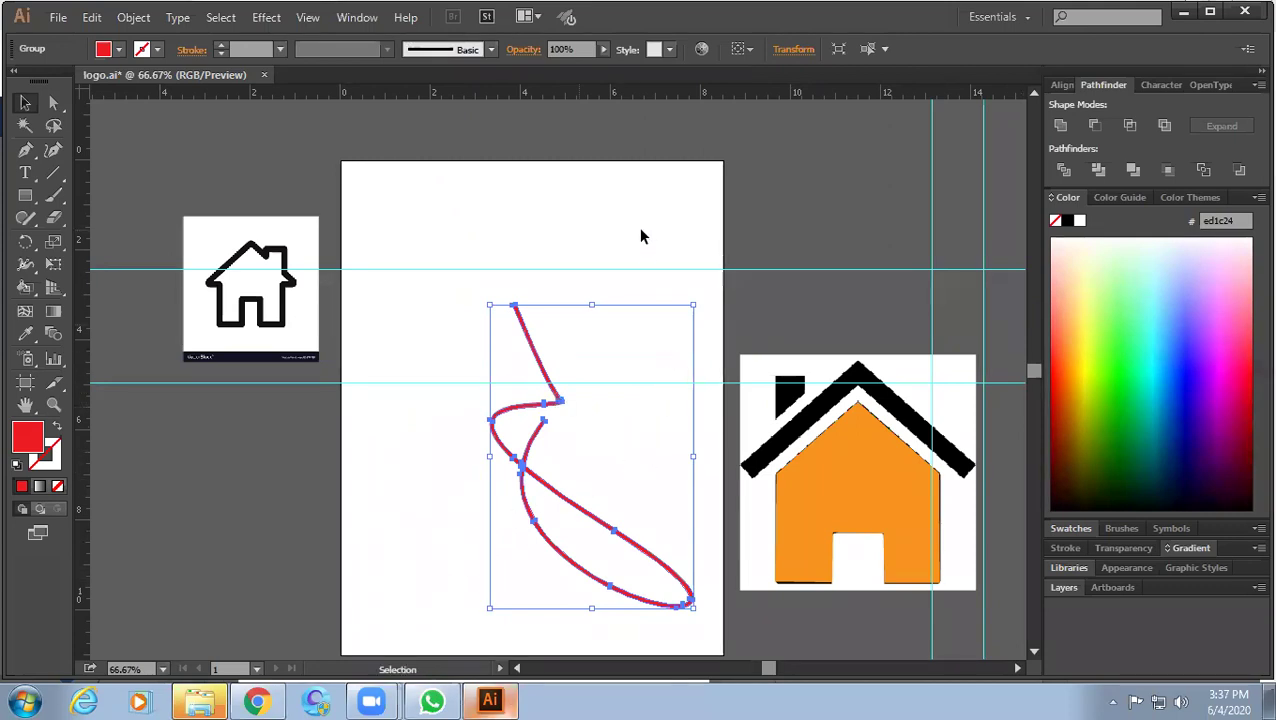
Delete the red curve and Pen-draw the roof's outer lower-left, apex and lower-right points.
{"action": "key", "text": "Delete"}
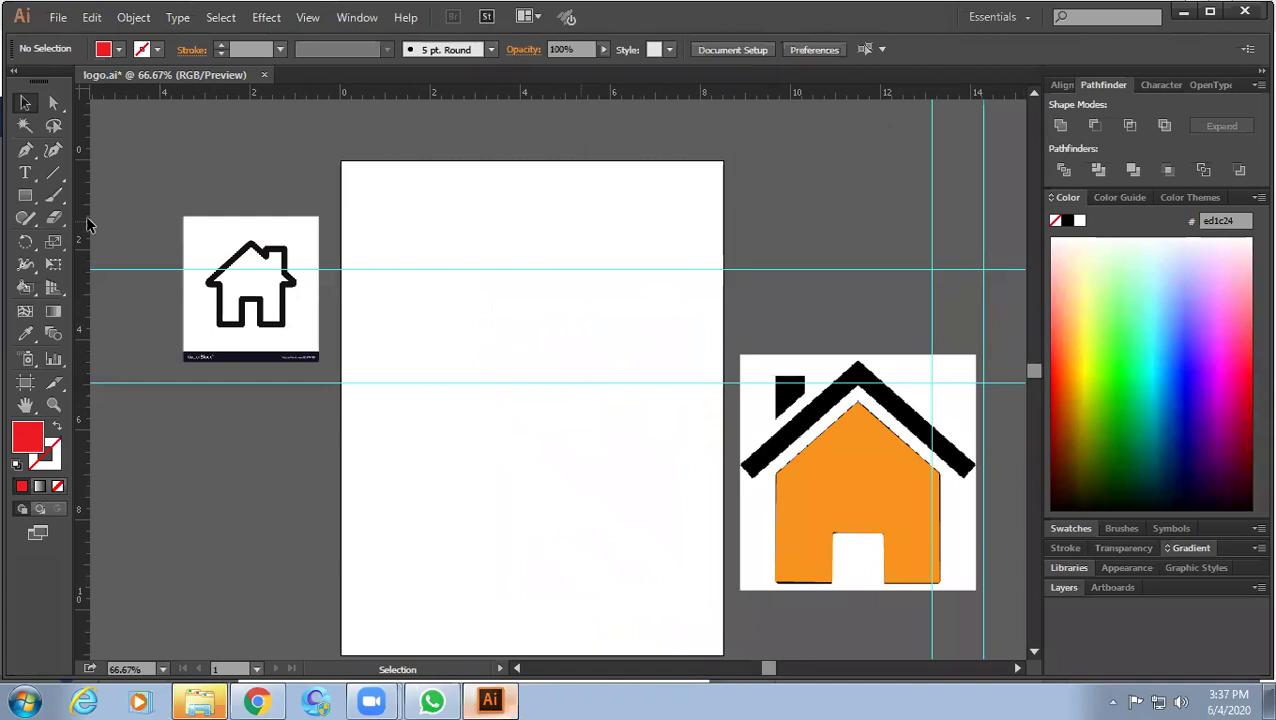
{"action": "key", "text": "p"}
{"action": "left_click", "coordinate": [421, 346]}
{"action": "left_click", "coordinate": [547, 197]}
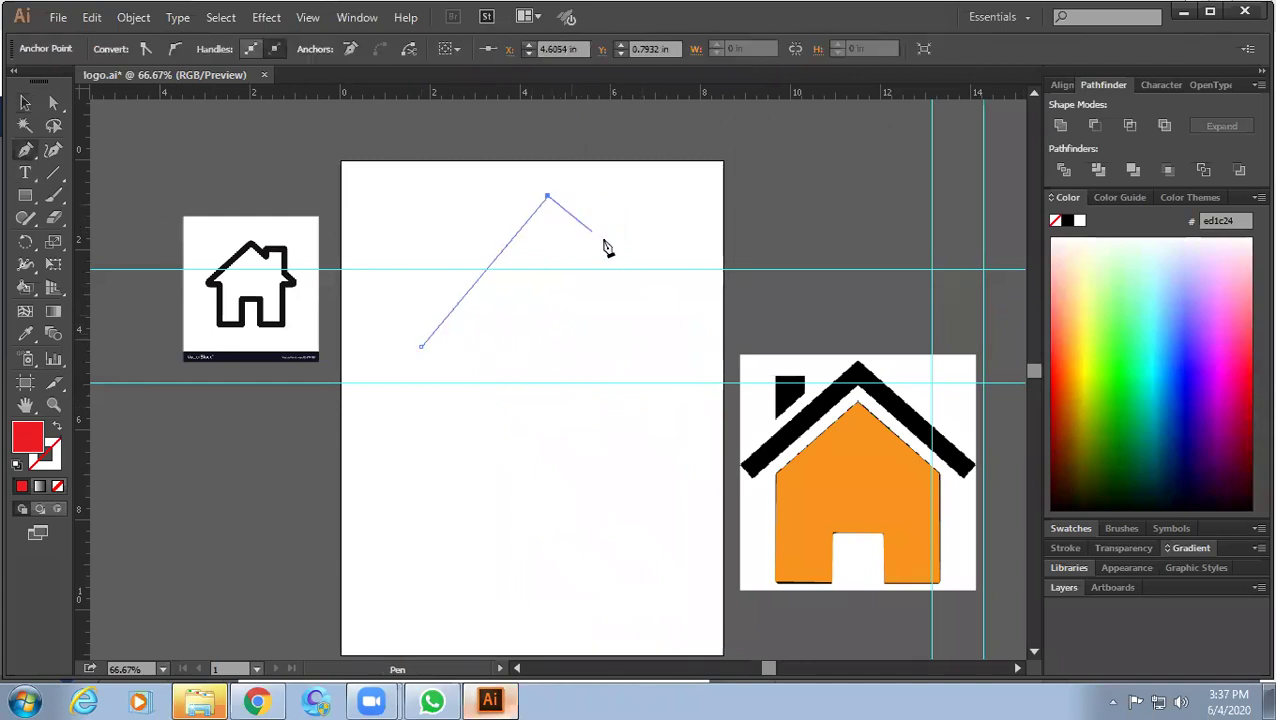
{"action": "left_click", "coordinate": [657, 319]}
{"action": "key", "text": "ctrl+z"}
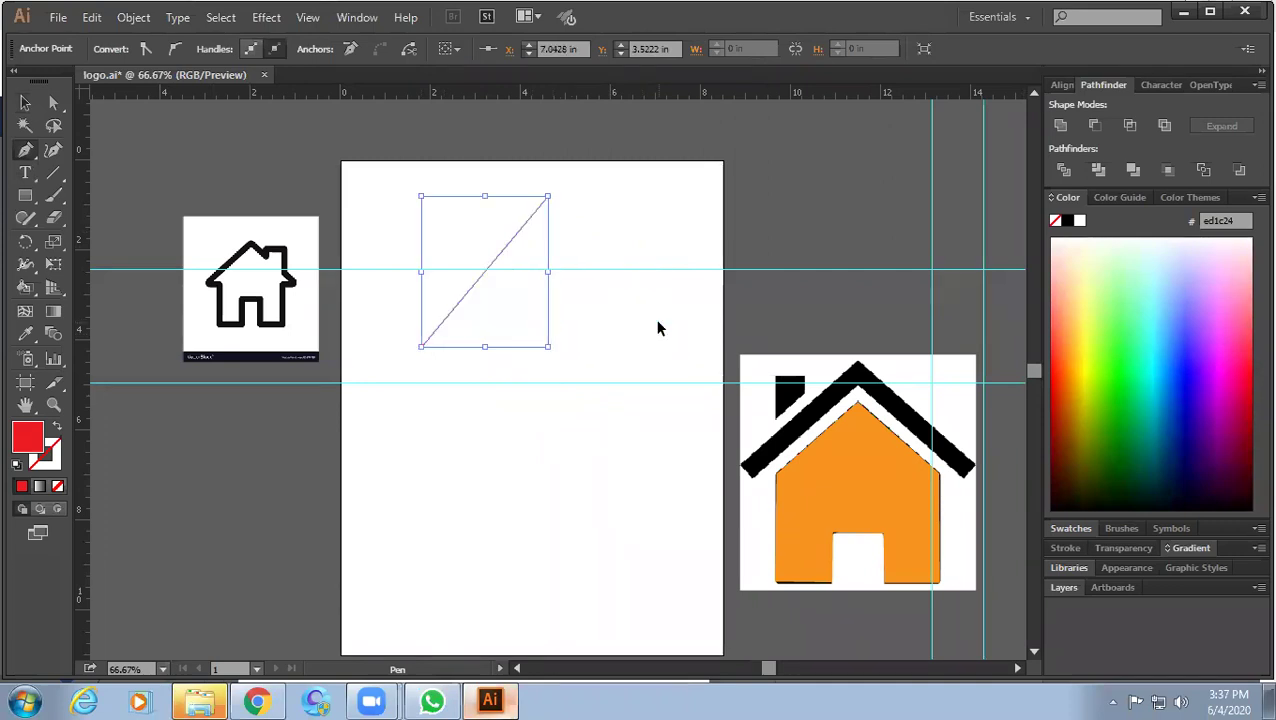
{"action": "left_click", "coordinate": [667, 337]}
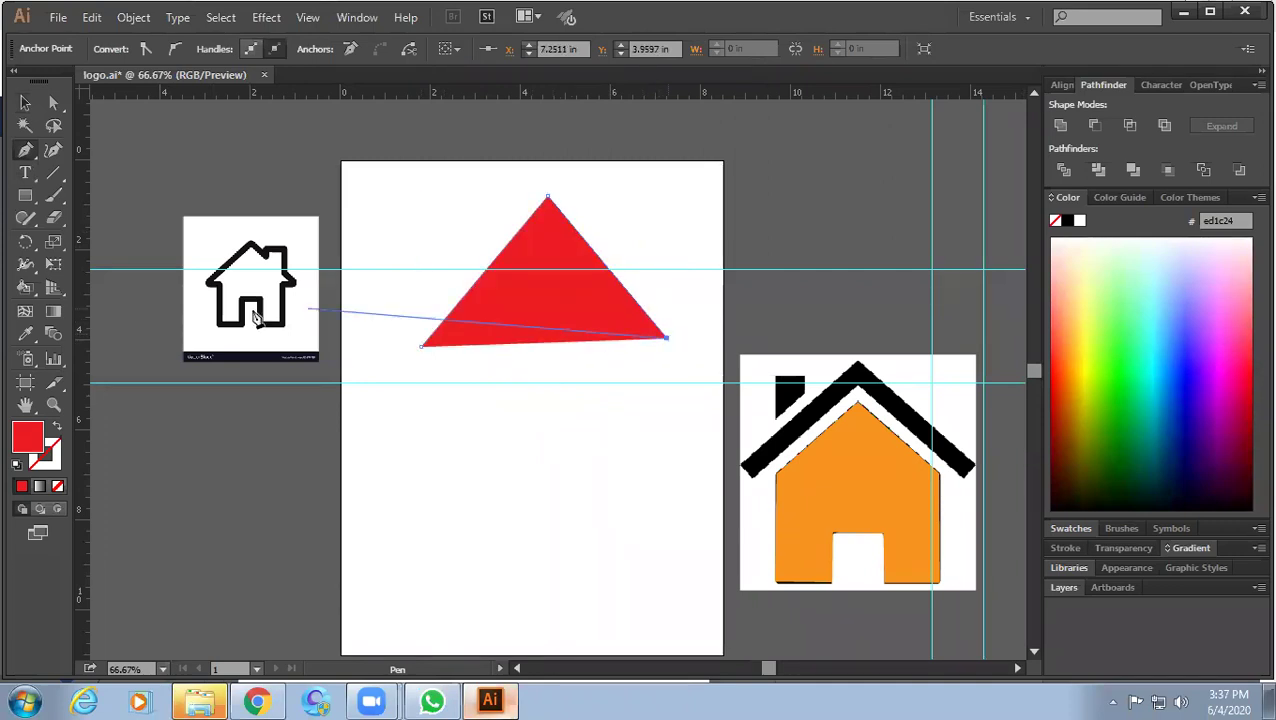
Make the roof stroke-only, add the inner right, apex and left points, and close the path.
{"action": "left_click", "coordinate": [56, 428]}
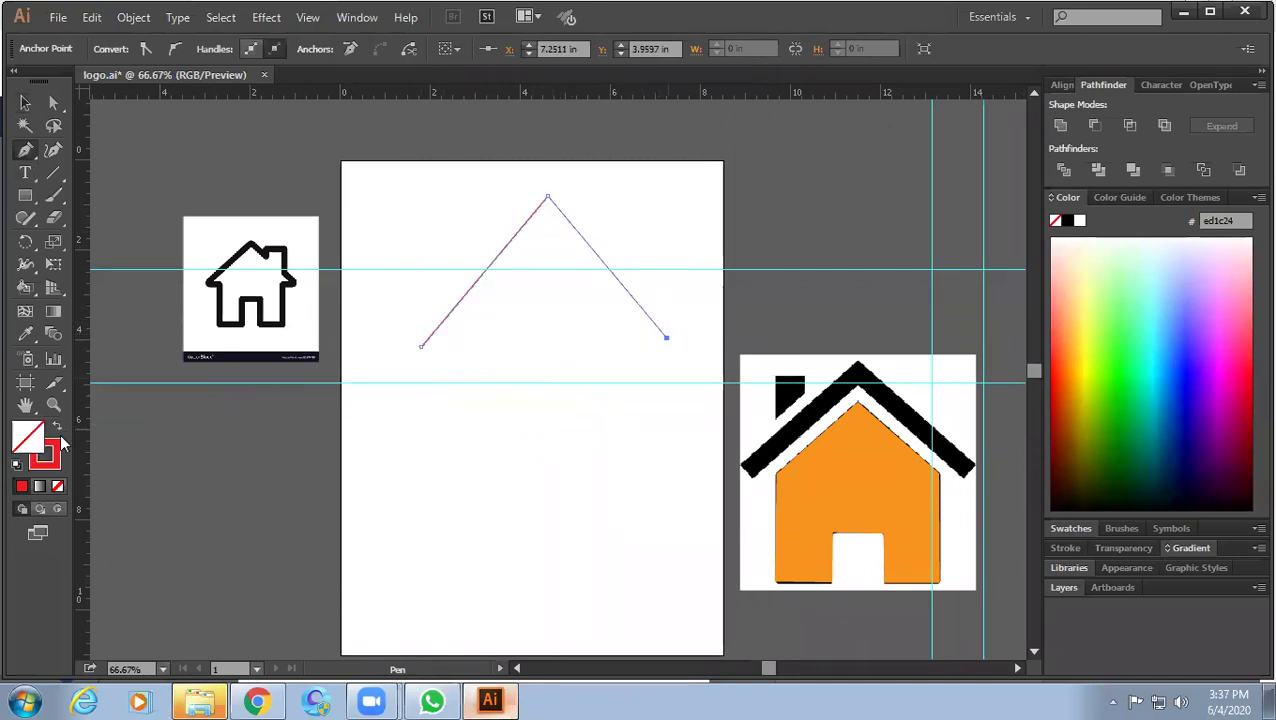
{"action": "left_click", "coordinate": [627, 339]}
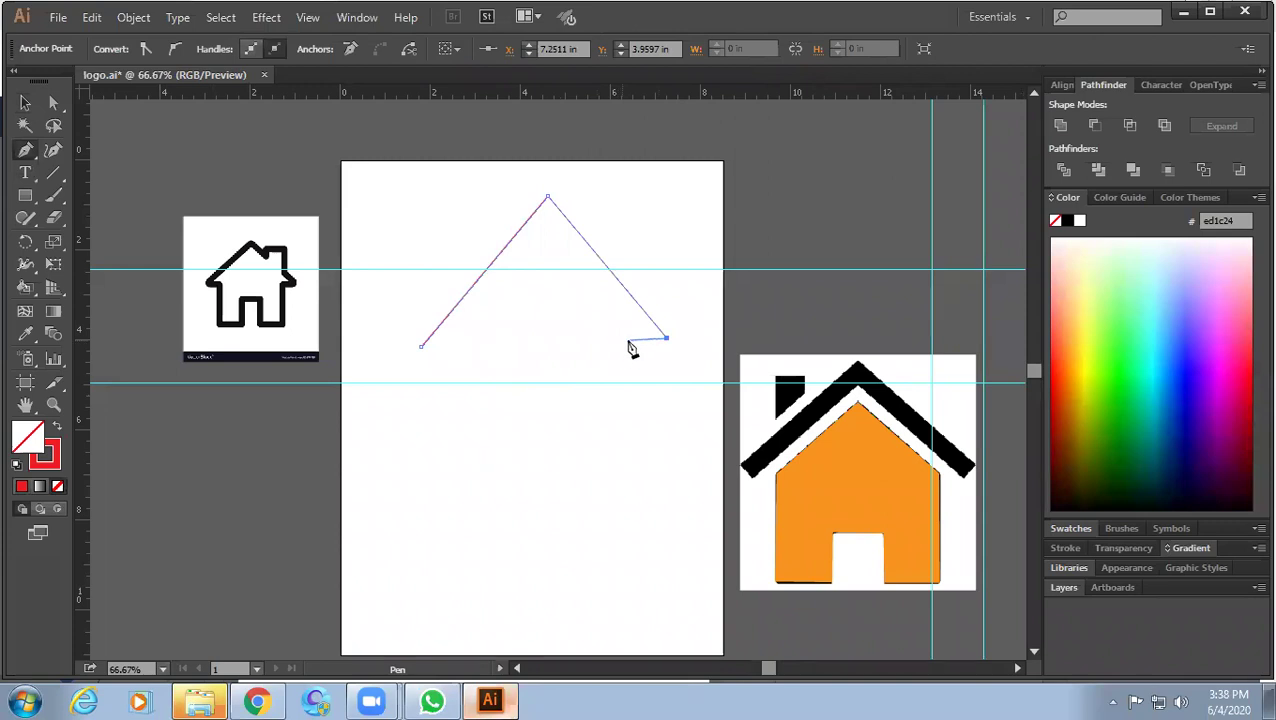
{"action": "left_click", "coordinate": [548, 242]}
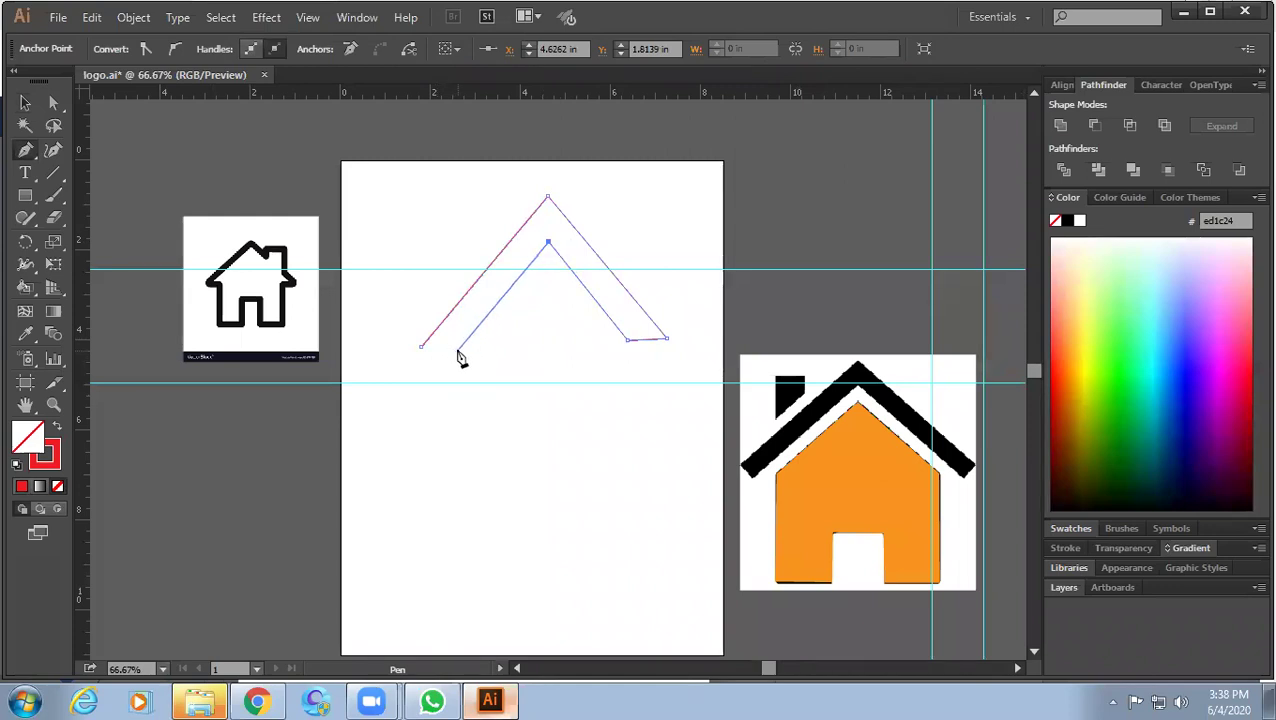
{"action": "left_click", "coordinate": [458, 348]}
{"action": "left_click", "coordinate": [421, 347]}
{"action": "left_click", "coordinate": [25, 103]}
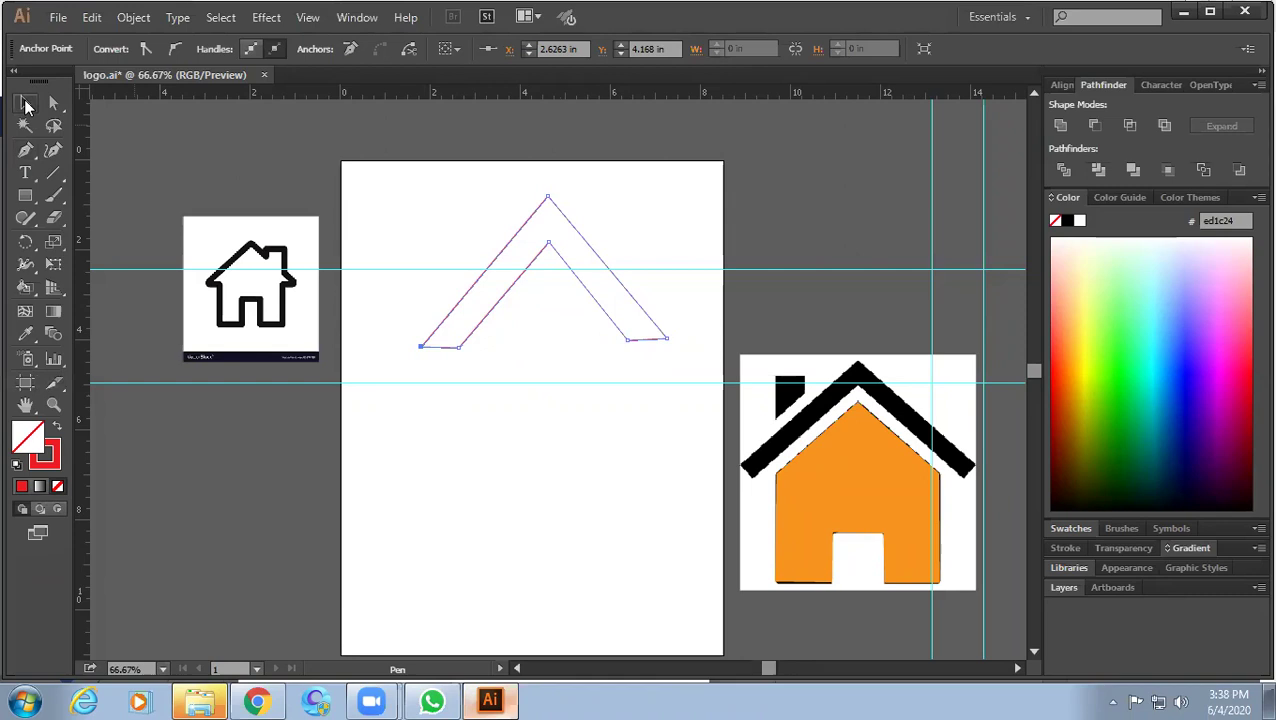
{"action": "left_click", "coordinate": [676, 222]}
{"action": "scroll", "coordinate": [595, 239], "scroll_direction": "up", "scroll_amount": 3}
{"action": "scroll", "coordinate": [595, 239], "scroll_direction": "up", "scroll_amount": 1}
Select the roof chevron and zoom in on its right edge.
{"action": "left_click", "coordinate": [605, 237]}
{"action": "scroll", "coordinate": [627, 233], "scroll_direction": "down", "scroll_amount": 2}
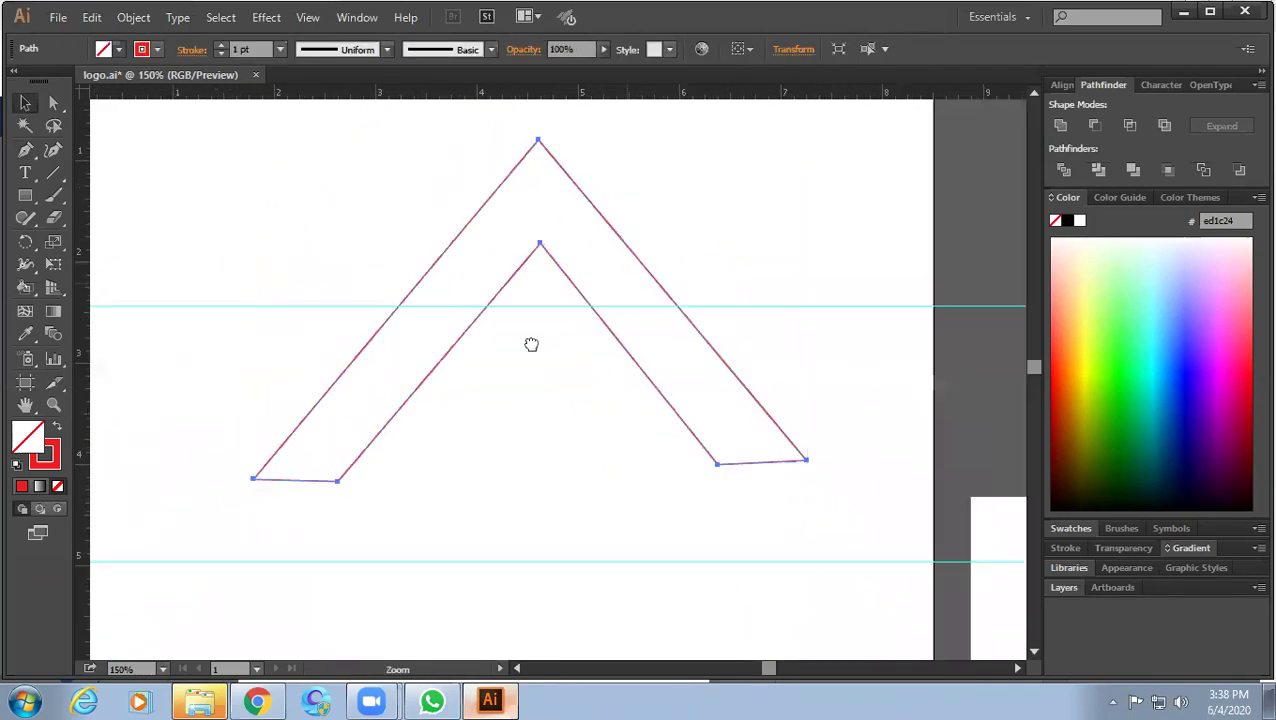
{"action": "left_click_drag", "start_coordinate": [531, 344], "coordinate": [414, 391]}
{"action": "key", "text": "ctrl+shift+b"}
{"action": "left_click", "coordinate": [519, 228]}
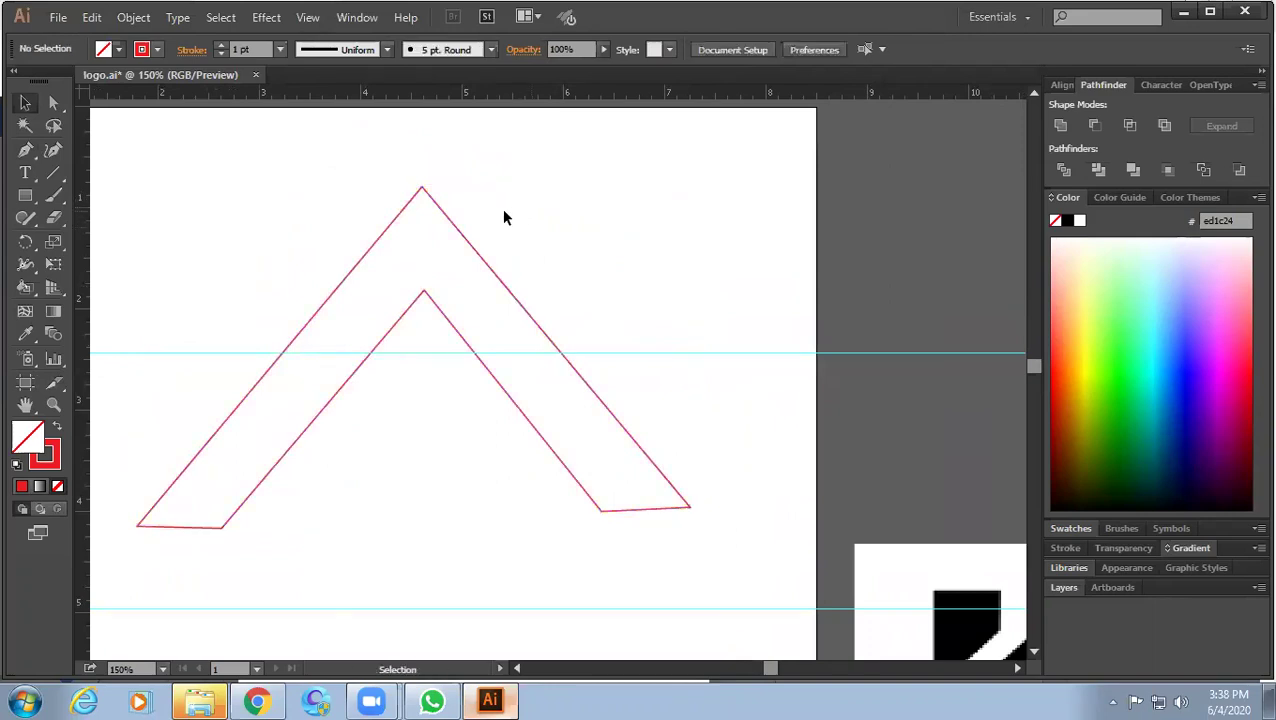
{"action": "left_click", "coordinate": [511, 282]}
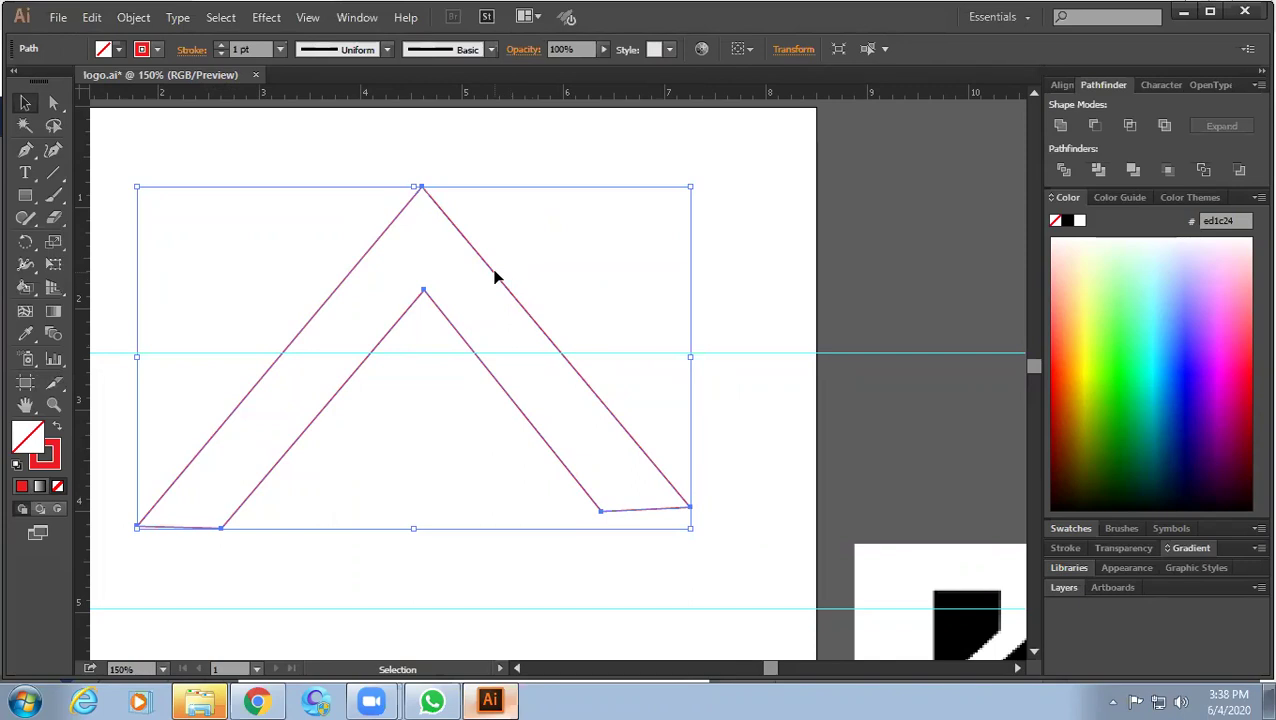
{"action": "left_click", "coordinate": [692, 258]}
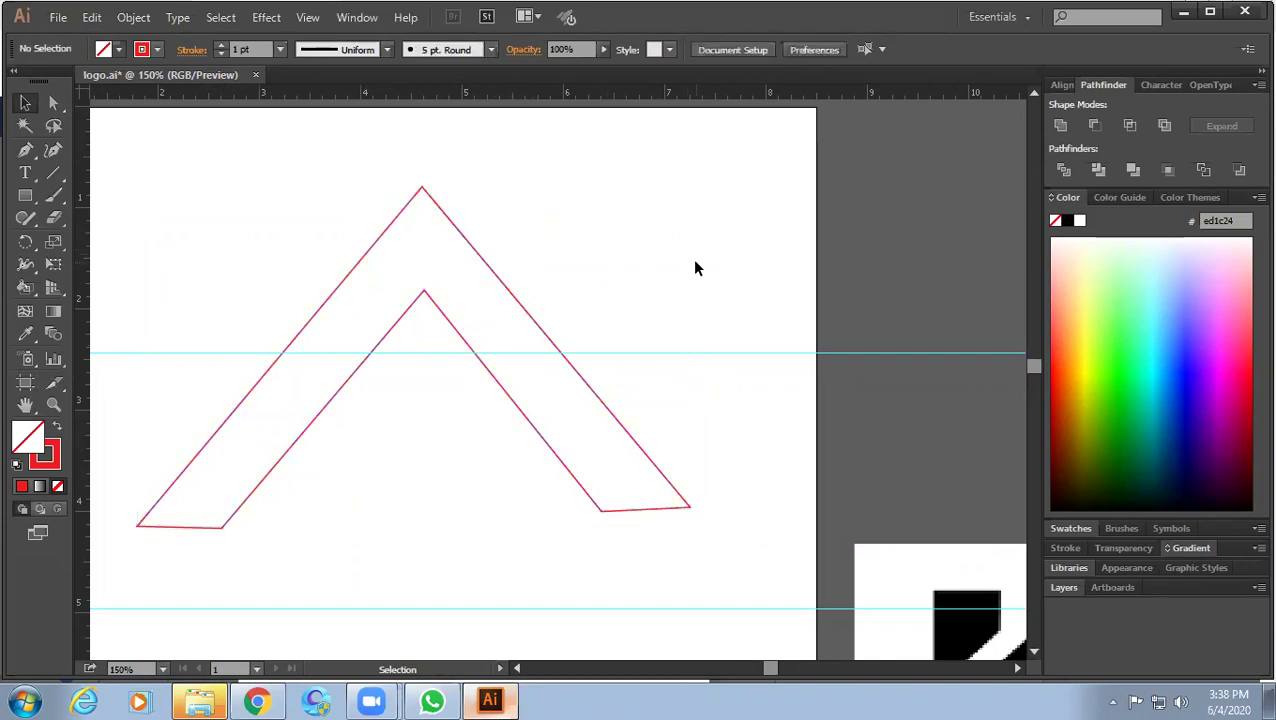
{"action": "left_click", "coordinate": [513, 300]}
{"action": "key", "text": "z"}
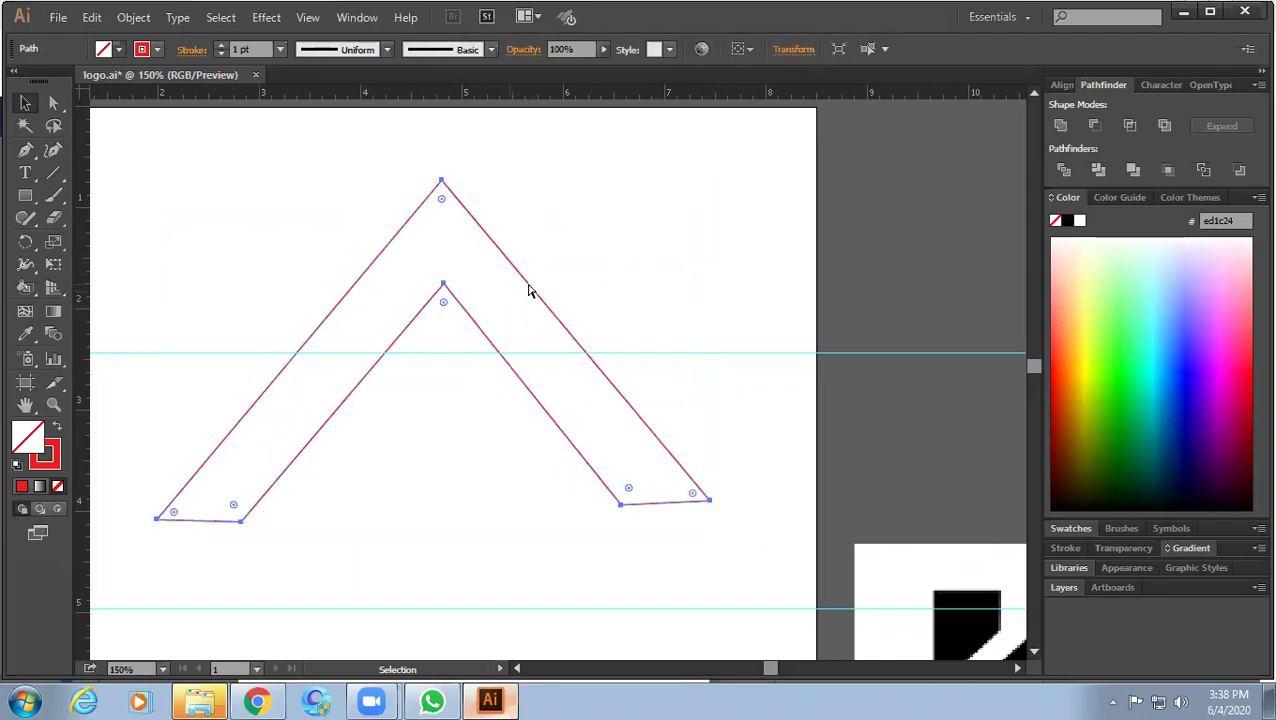
{"action": "left_click", "coordinate": [527, 284]}
{"action": "scroll", "coordinate": [525, 282], "scroll_direction": "up", "scroll_amount": 2}
{"action": "scroll", "coordinate": [490, 289], "scroll_direction": "down", "scroll_amount": 1}
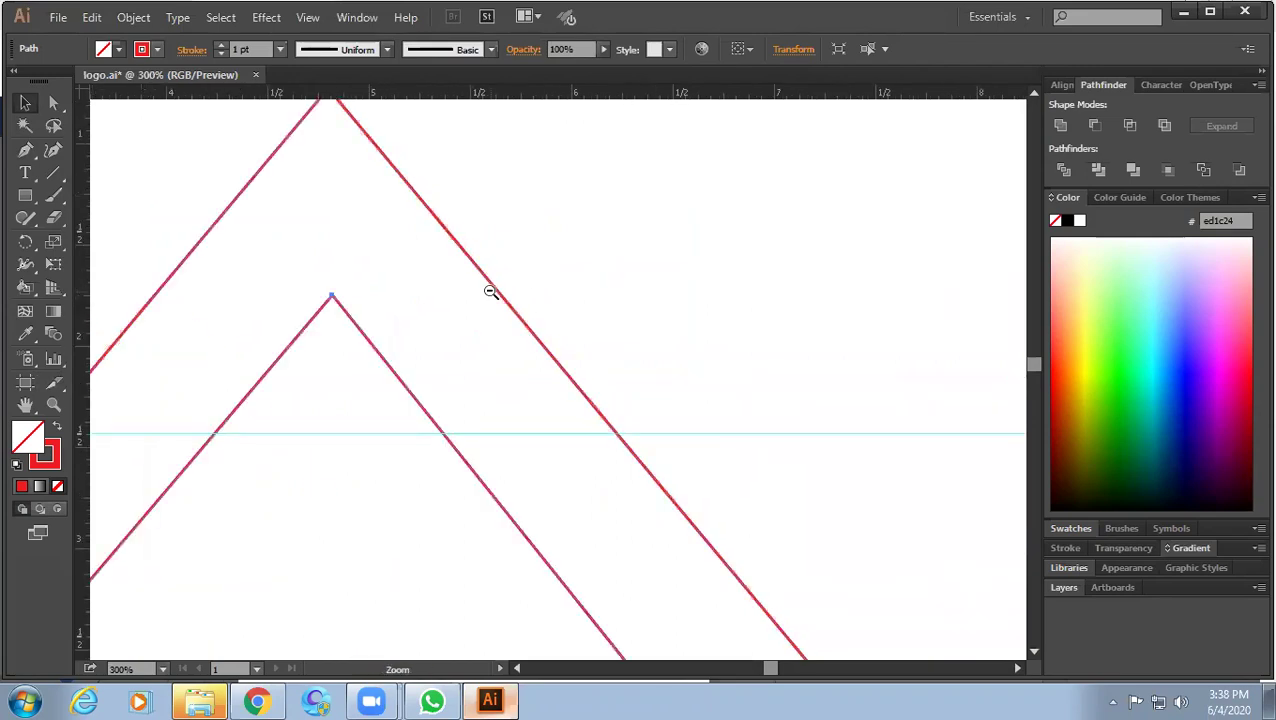
{"action": "scroll", "coordinate": [490, 291], "scroll_direction": "down", "scroll_amount": 3}
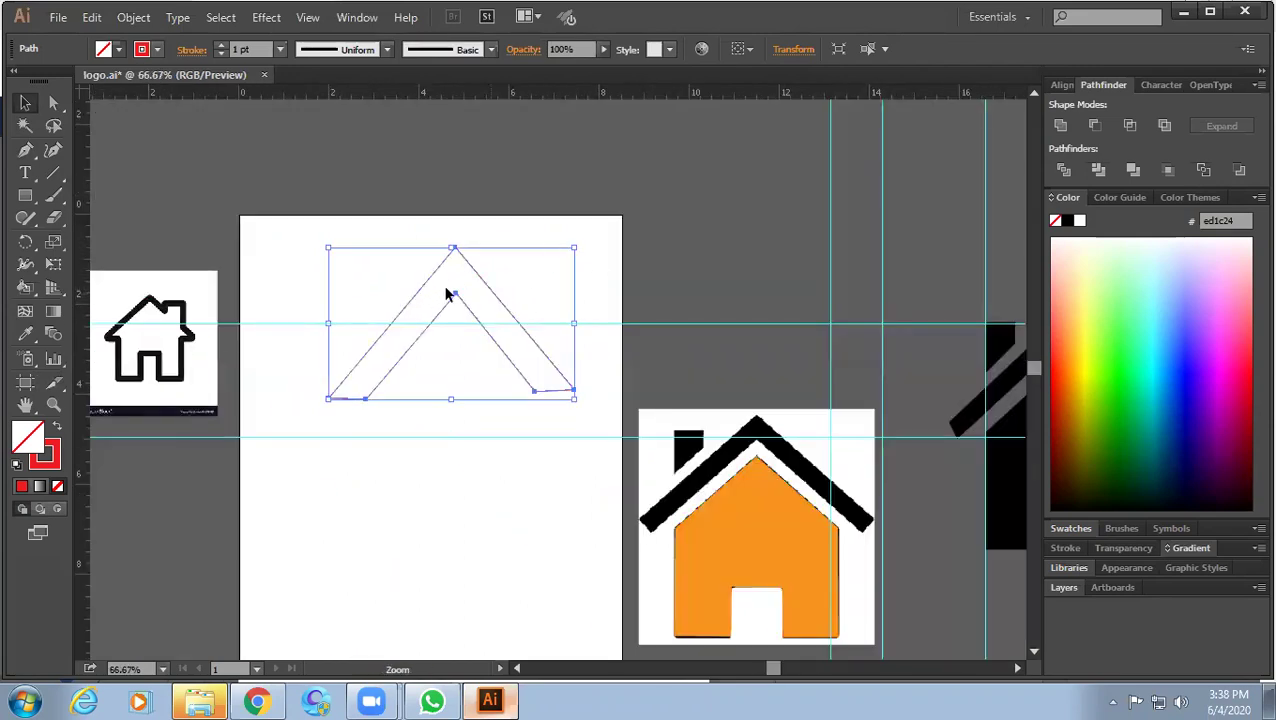
Swap fill and stroke until the chevron has a red outline and no fill.
{"action": "left_click", "coordinate": [58, 428]}
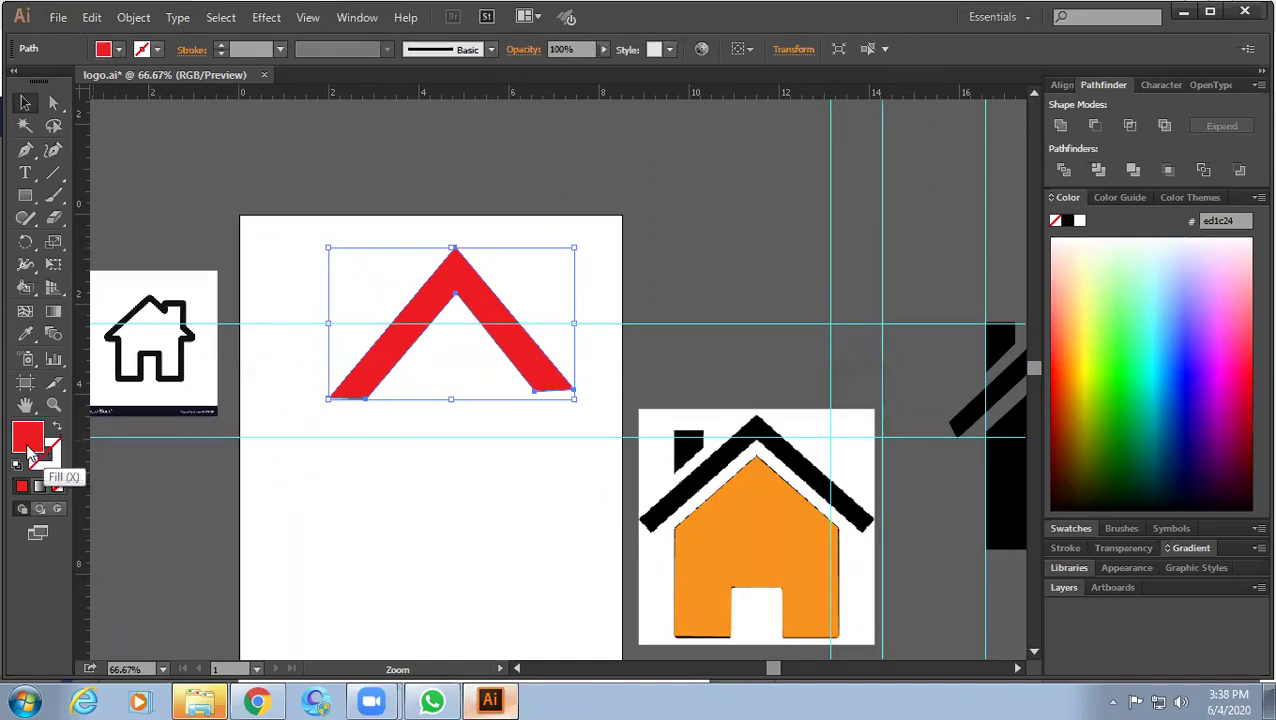
{"action": "left_click", "coordinate": [57, 430]}
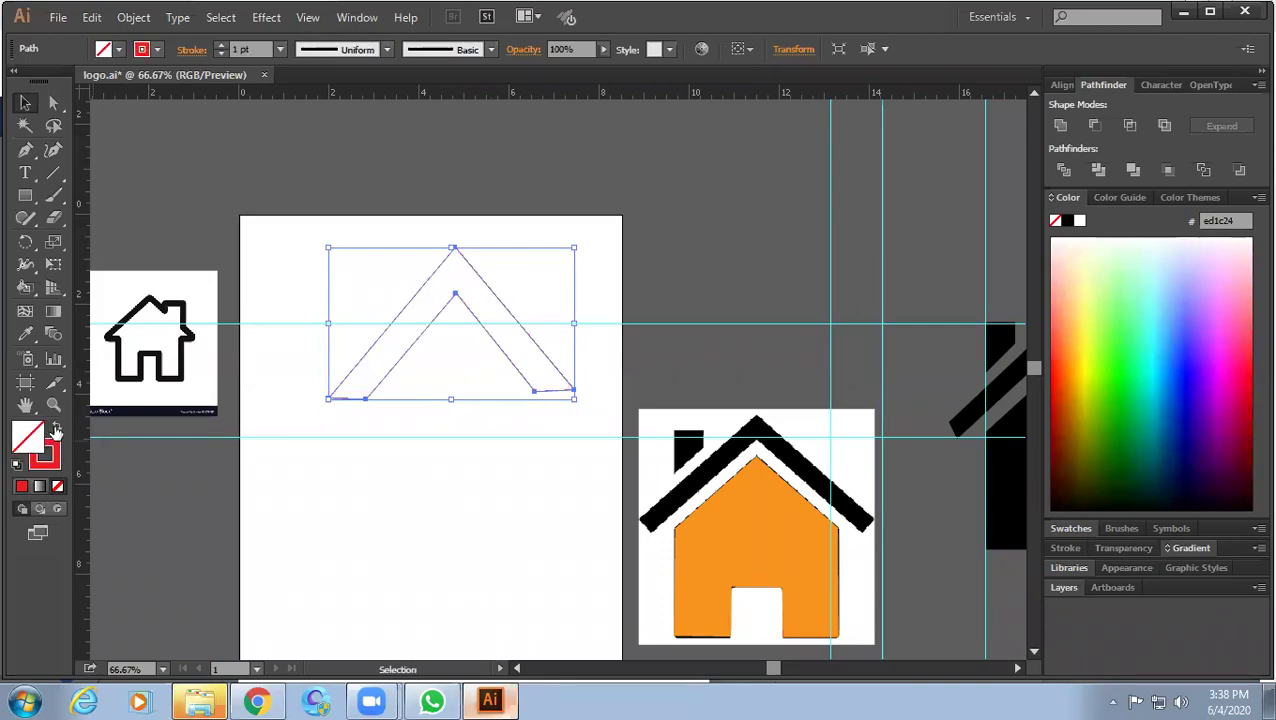
{"action": "left_click", "coordinate": [57, 430]}
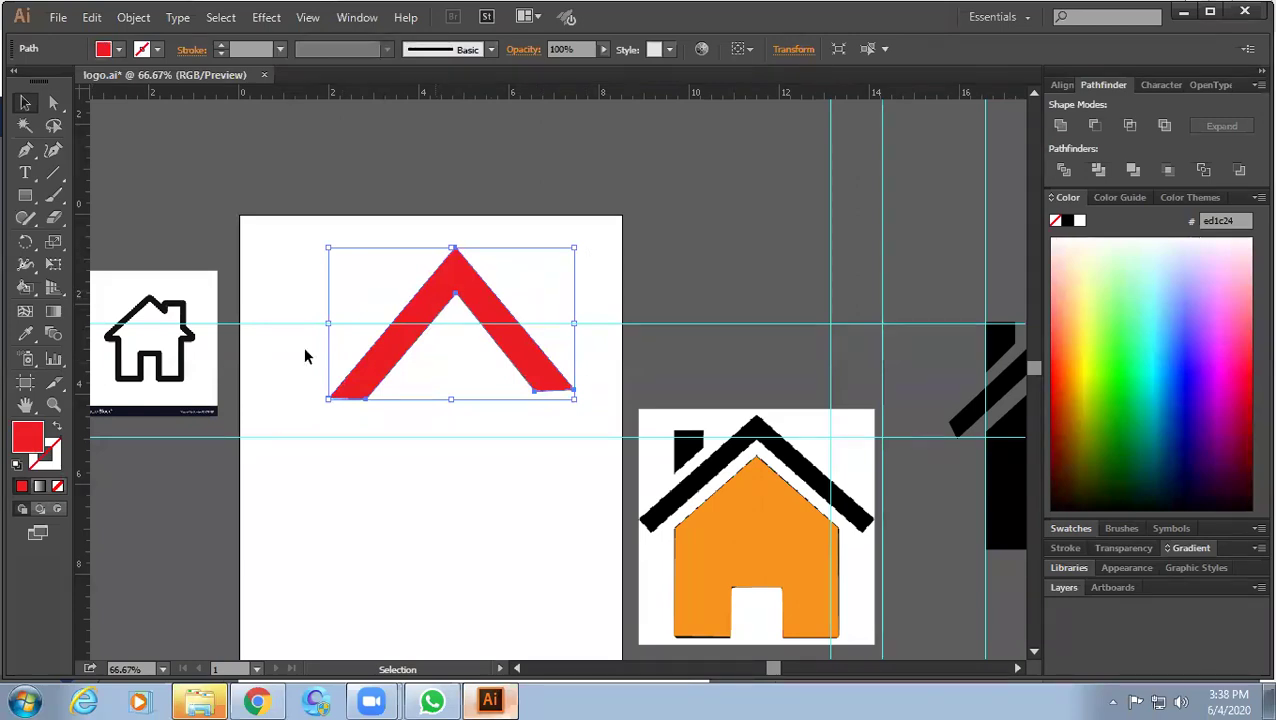
{"action": "left_click", "coordinate": [57, 428]}
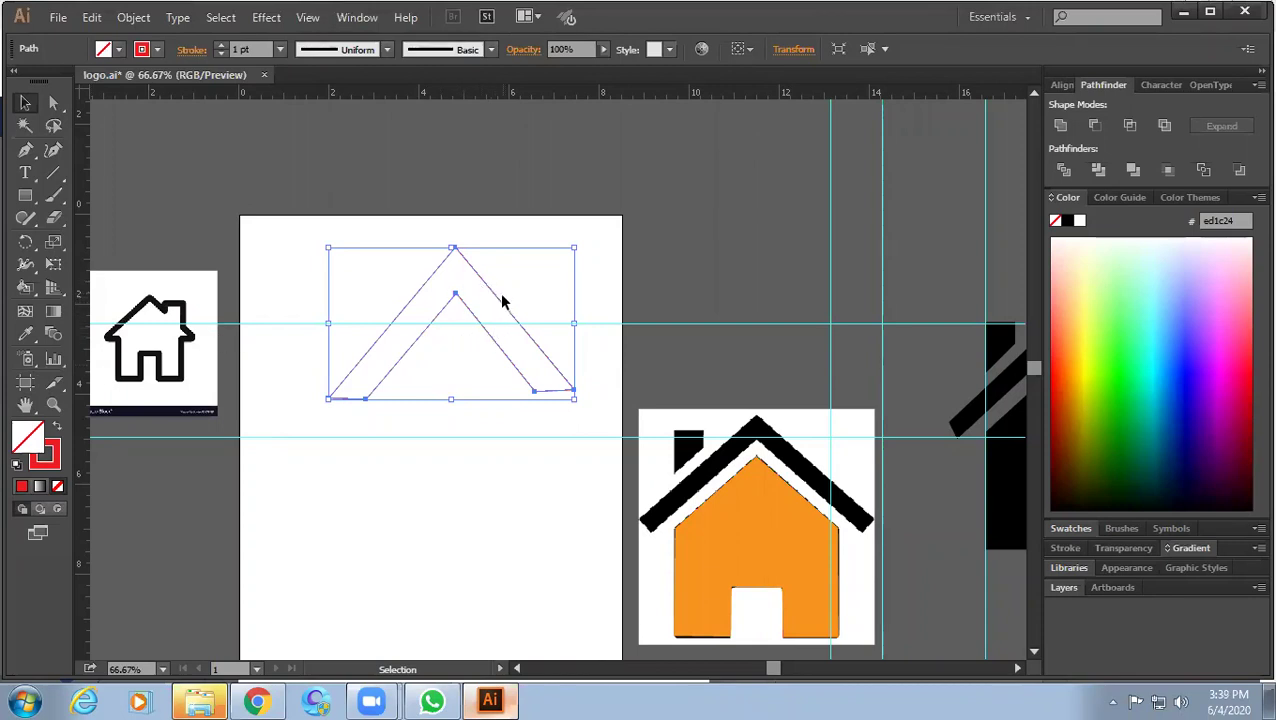
Delete the chevron and Pen-trace the reference house's left wall, left eave, roof peak and chimney.
{"action": "key", "text": "Delete"}
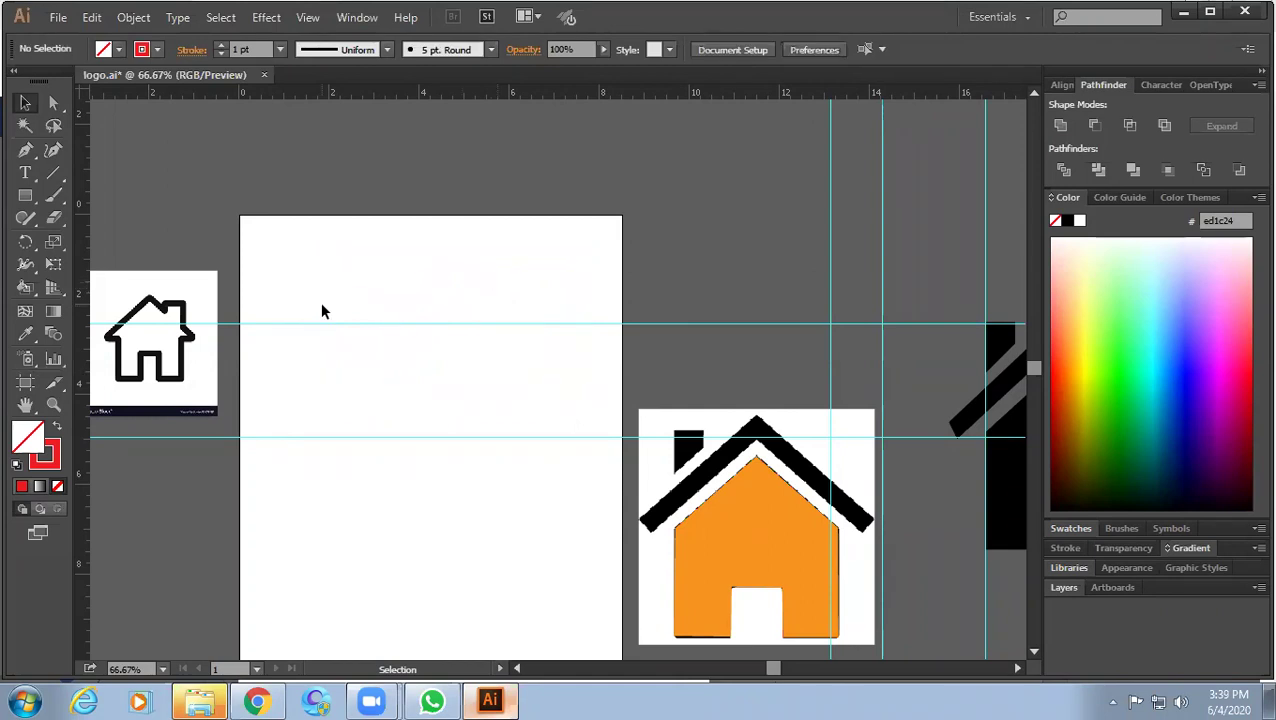
{"action": "left_click_drag", "start_coordinate": [276, 342], "coordinate": [585, 311]}
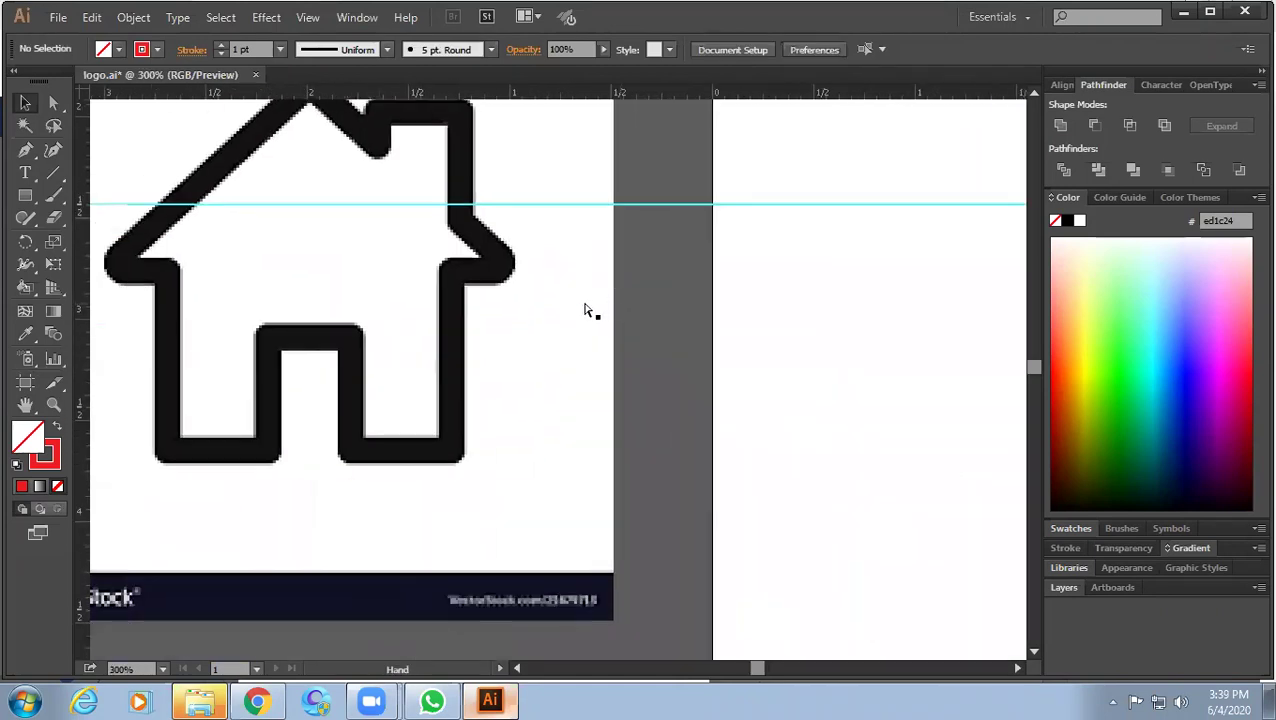
{"action": "key", "text": "ctrl+minus"}
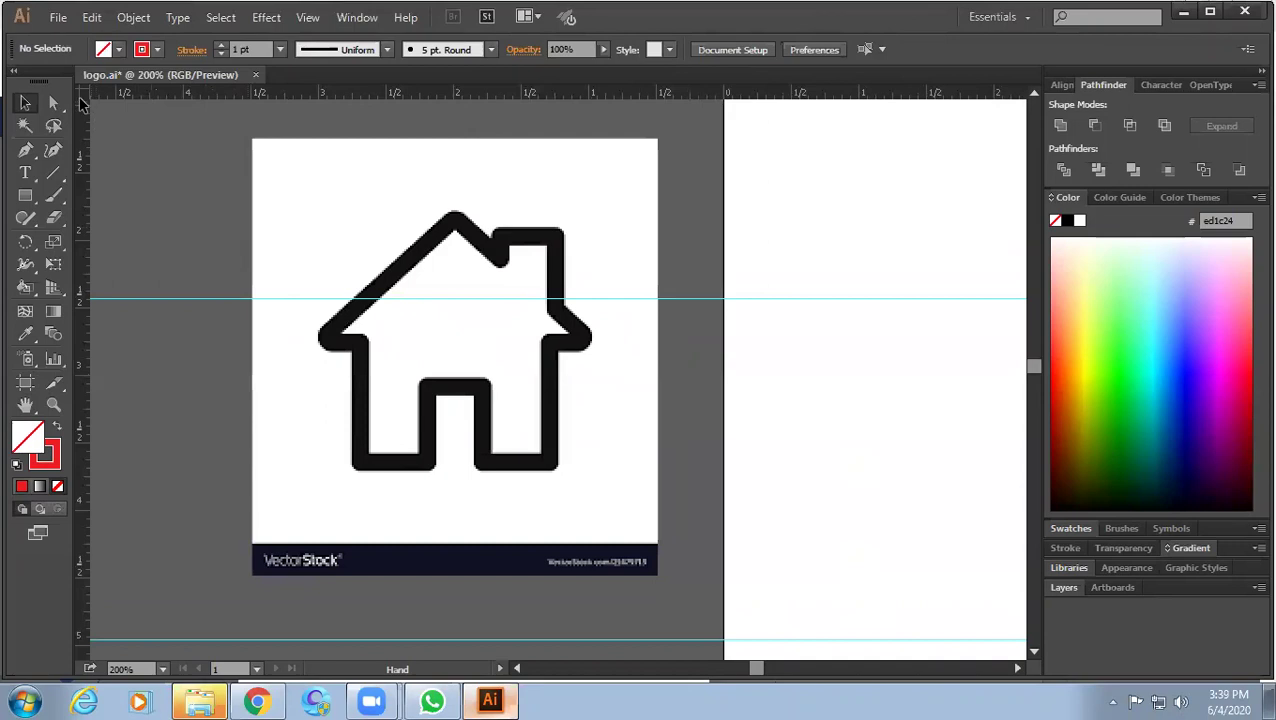
{"action": "left_click", "coordinate": [25, 150]}
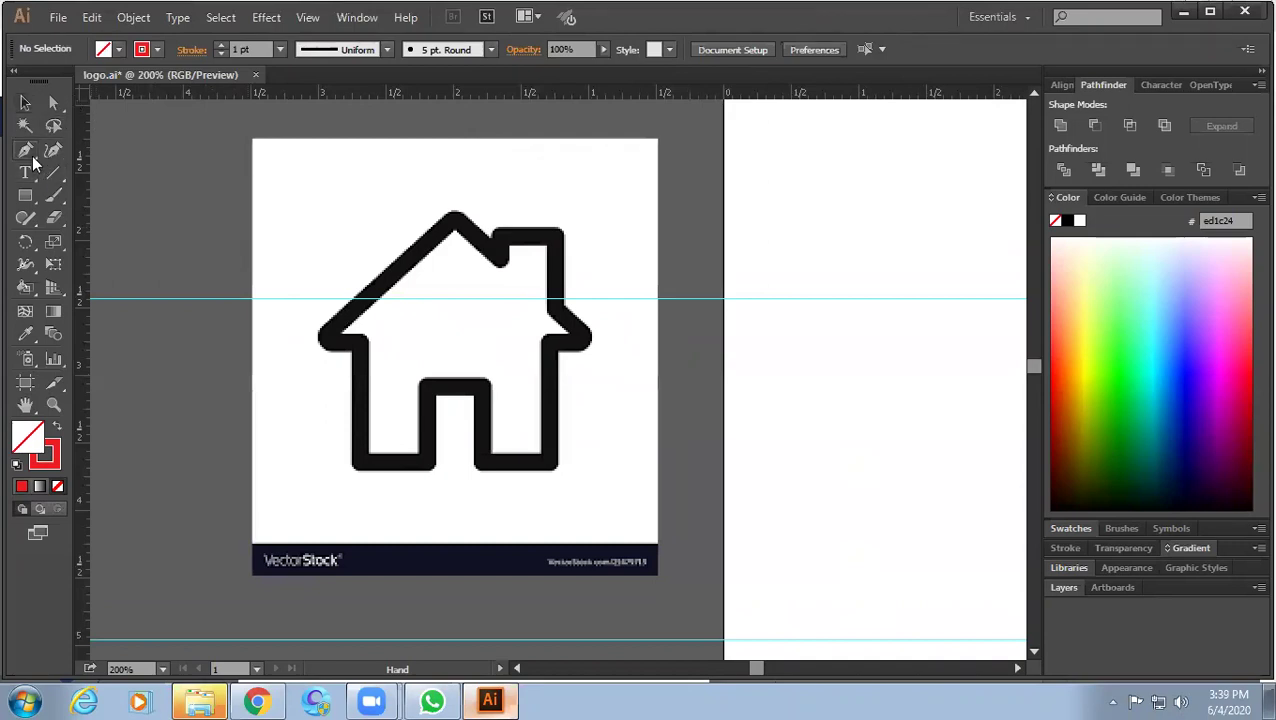
{"action": "left_click", "coordinate": [358, 459]}
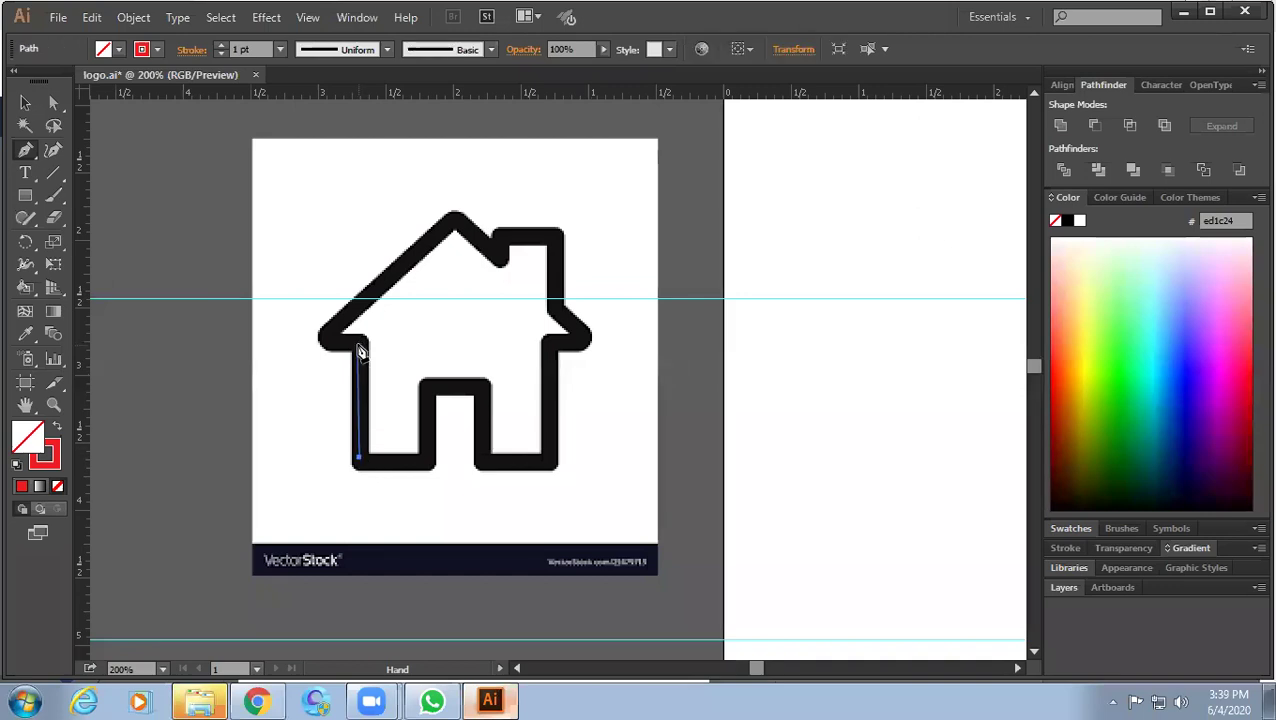
{"action": "left_click", "coordinate": [358, 345]}
{"action": "left_click", "coordinate": [321, 341]}
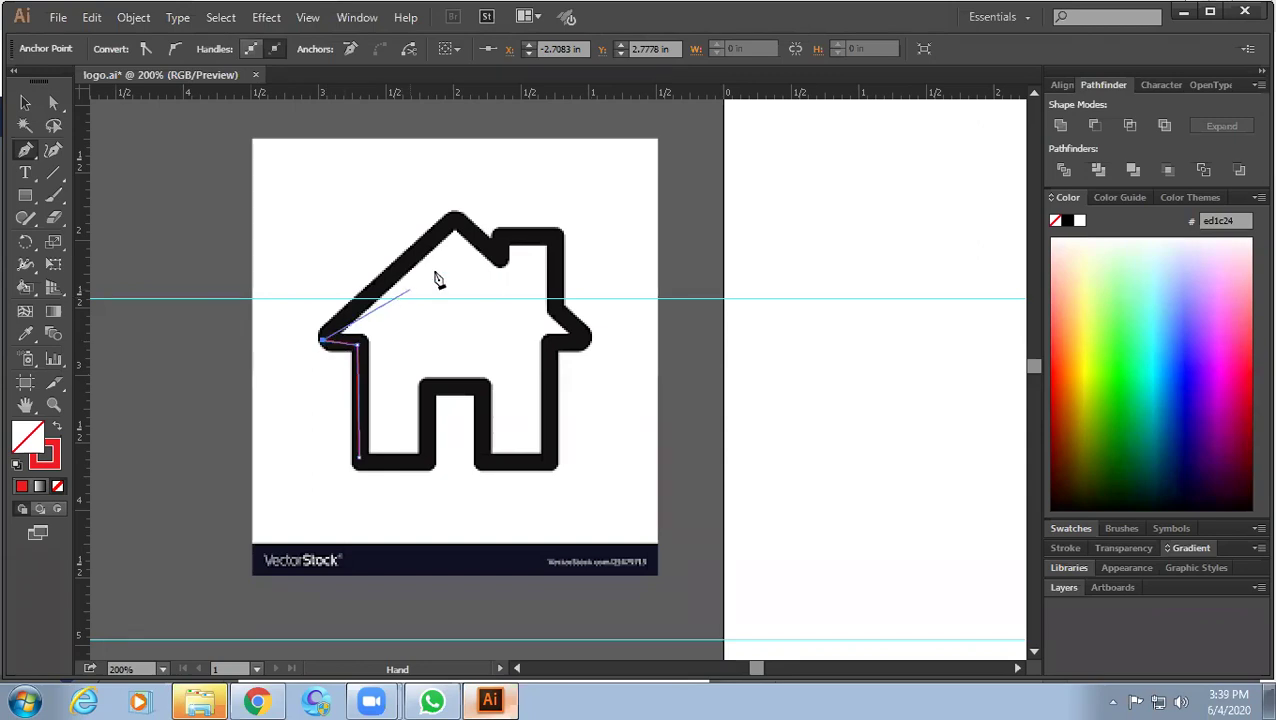
{"action": "left_click", "coordinate": [454, 220]}
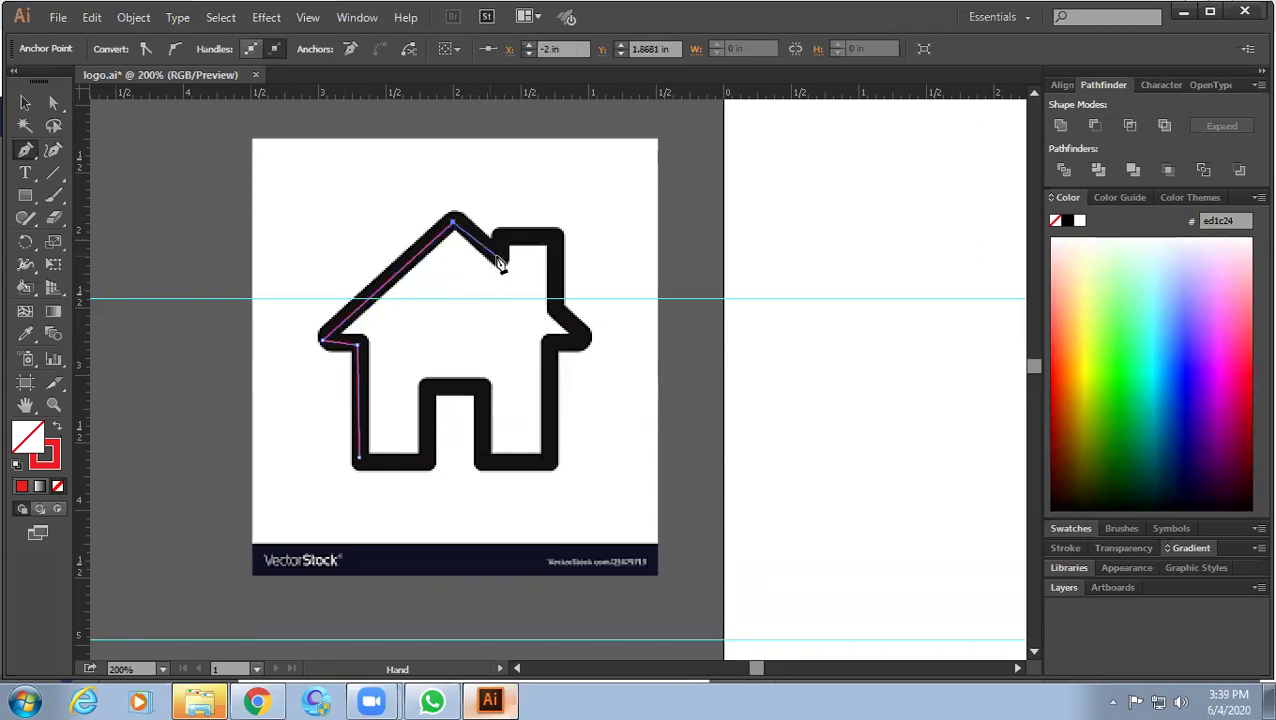
{"action": "left_click", "coordinate": [499, 262]}
{"action": "left_click", "coordinate": [499, 235]}
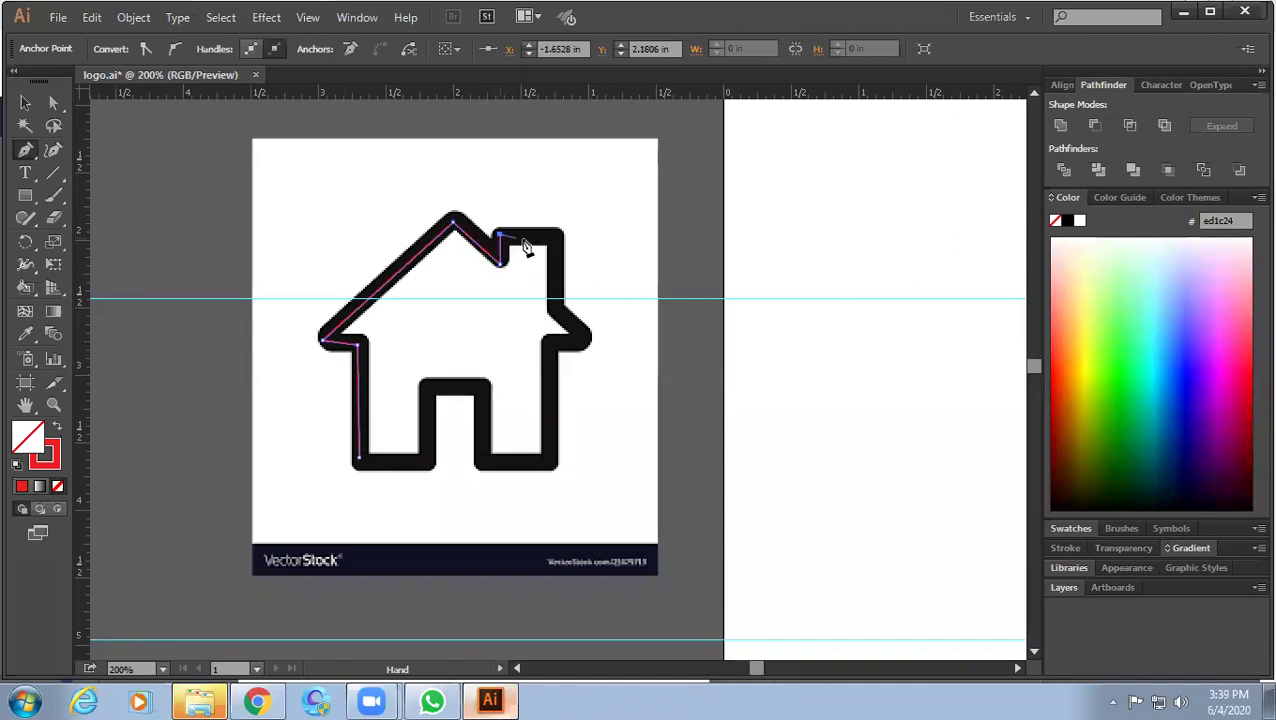
{"action": "left_click", "coordinate": [560, 237]}
{"action": "left_click", "coordinate": [554, 304]}
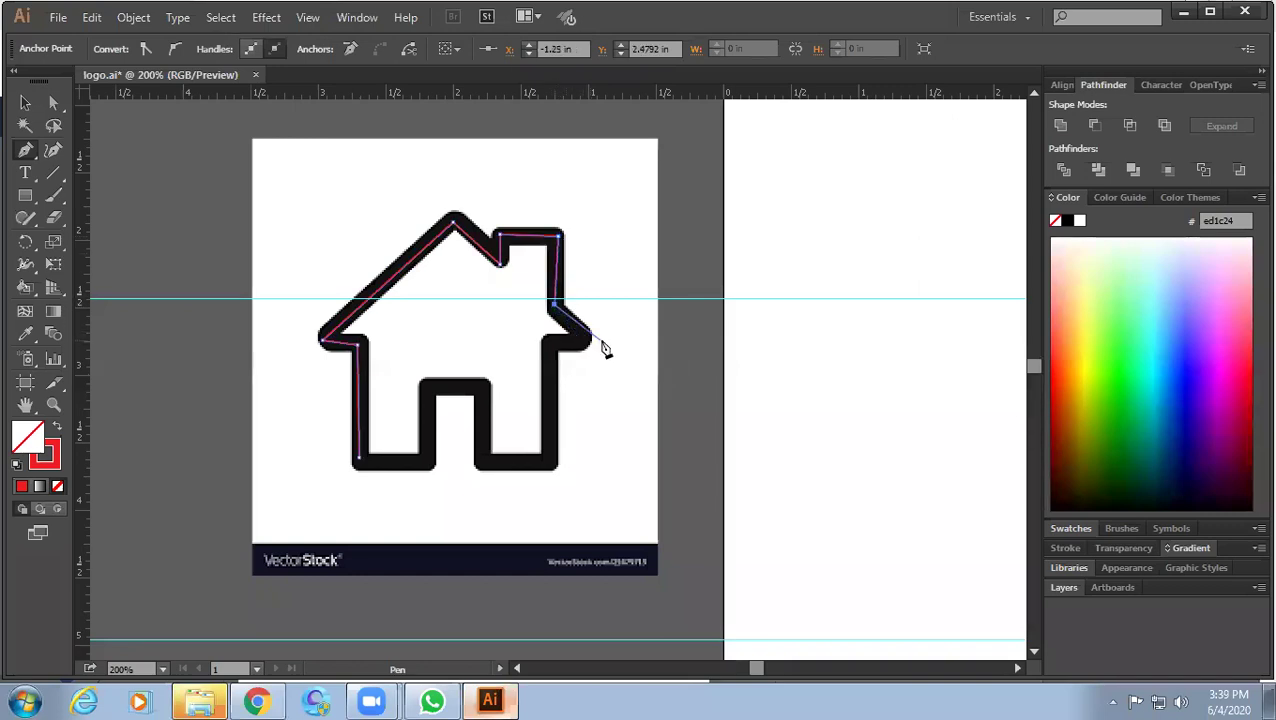
Continue the outline along the right eave, right wall and doorway, closing it at the bottom-left corner.
{"action": "left_click", "coordinate": [588, 342]}
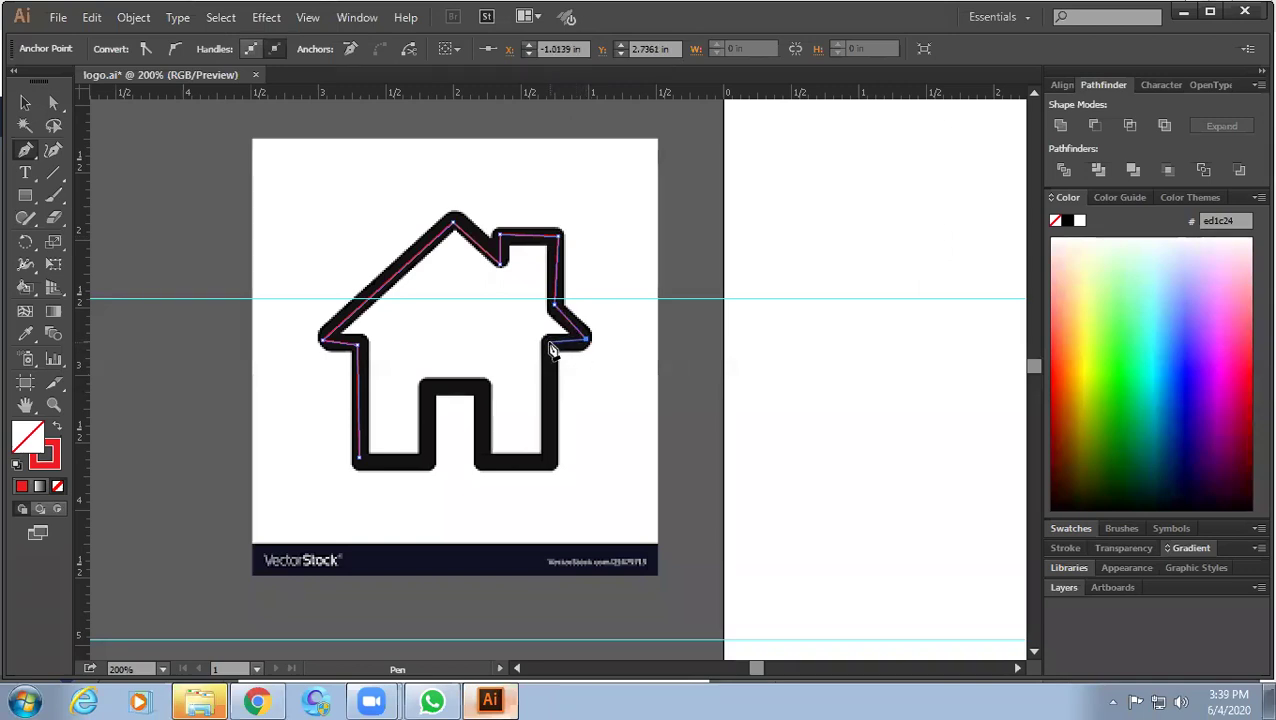
{"action": "left_click", "coordinate": [548, 344]}
{"action": "left_click", "coordinate": [550, 462]}
{"action": "left_click", "coordinate": [479, 461]}
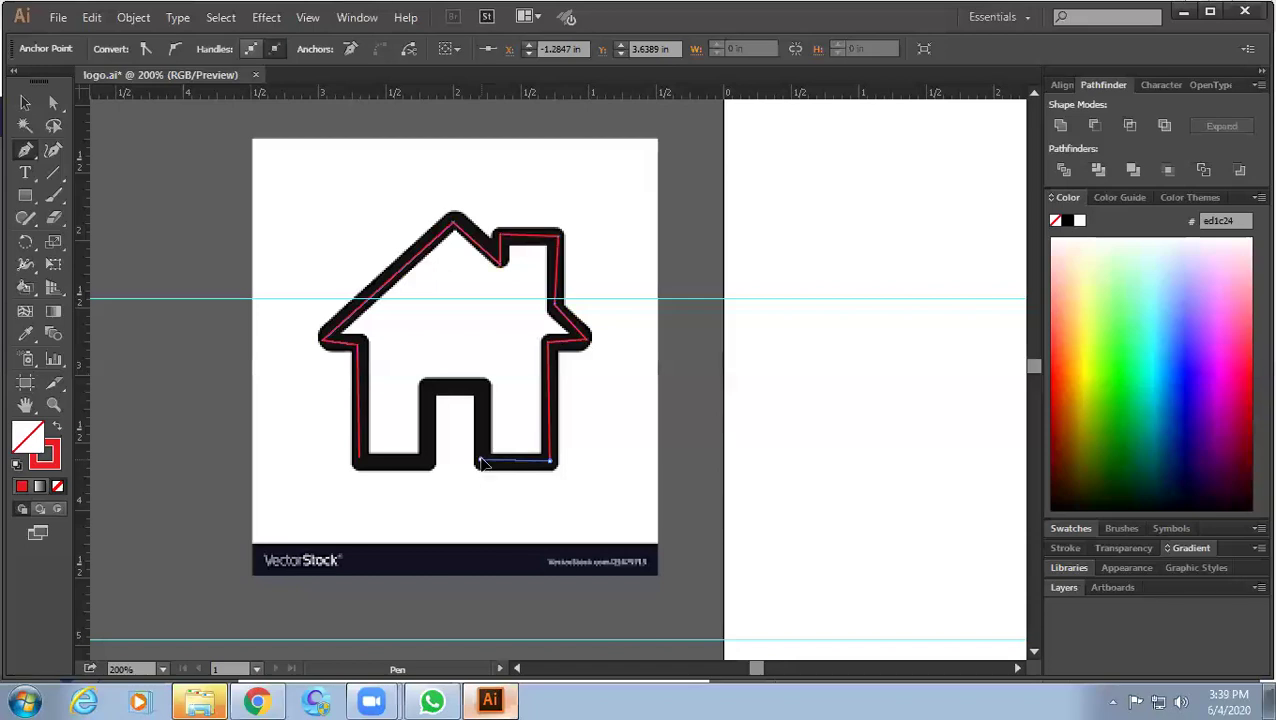
{"action": "left_click", "coordinate": [480, 385]}
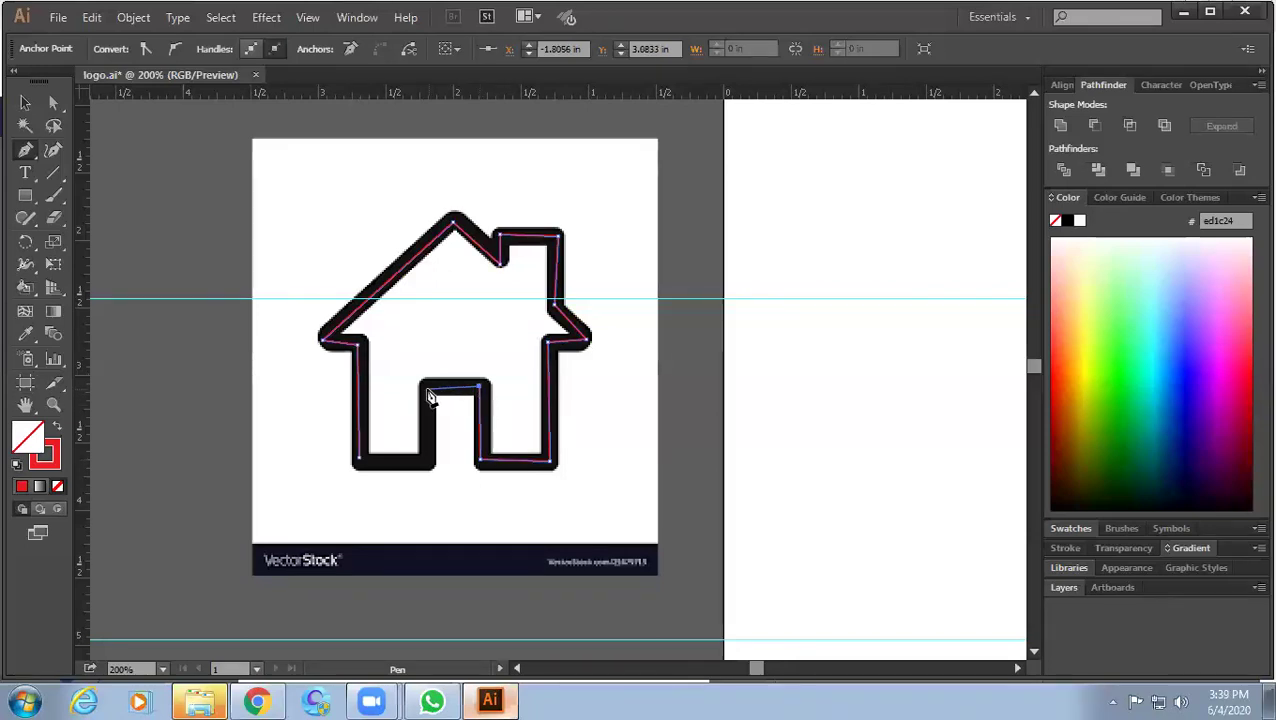
{"action": "left_click", "coordinate": [425, 386]}
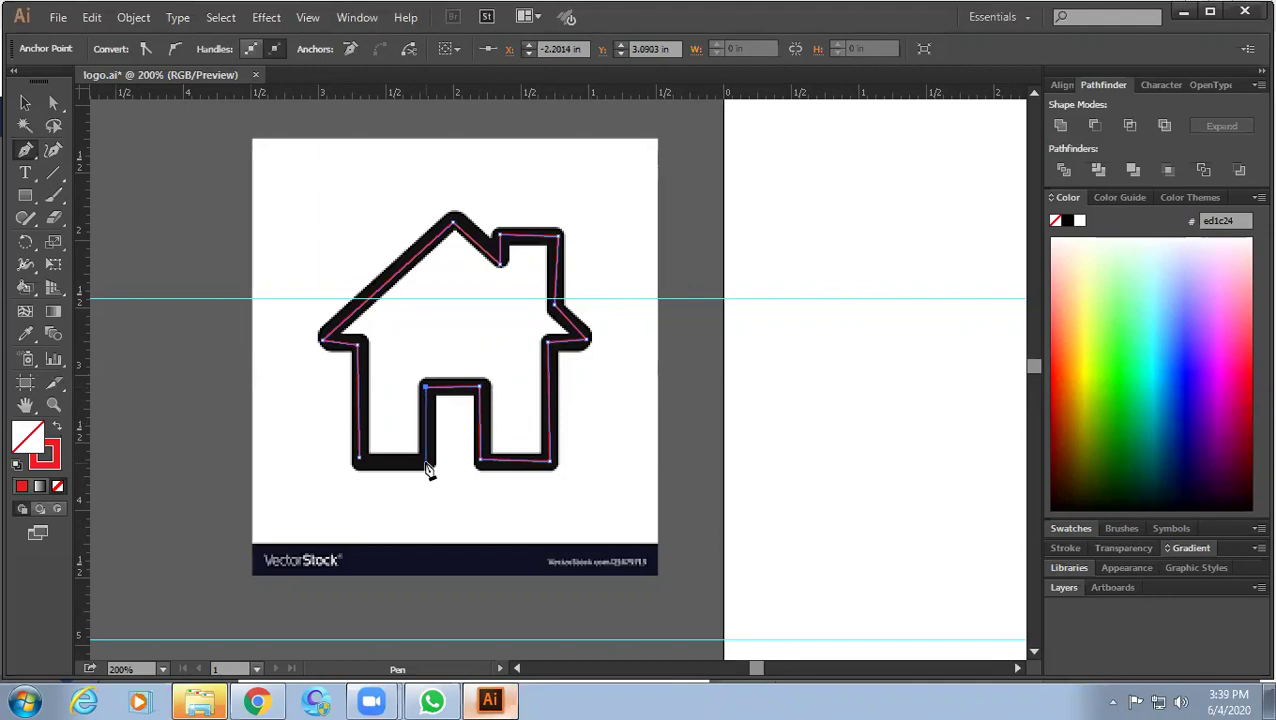
{"action": "left_click", "coordinate": [426, 463]}
{"action": "left_click", "coordinate": [358, 462]}
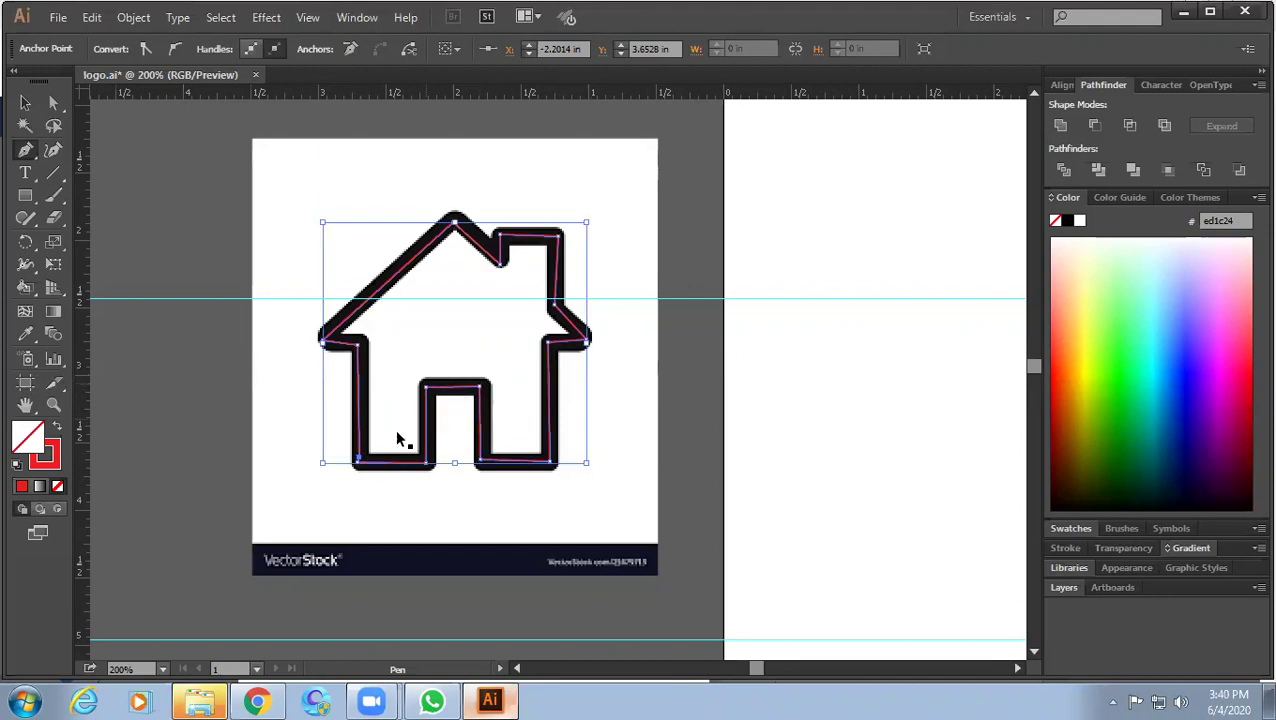
{"action": "scroll", "coordinate": [370, 450], "scroll_direction": "up", "scroll_amount": 1}
{"action": "scroll", "coordinate": [346, 463], "scroll_direction": "up", "scroll_amount": 5}
{"action": "scroll", "coordinate": [363, 446], "scroll_direction": "up", "scroll_amount": 2}
{"action": "mouse_move", "coordinate": [502, 332]}
{"action": "left_mouse_down"}
{"action": "mouse_move", "coordinate": [533, 356]}
{"action": "mouse_move", "coordinate": [532, 336]}
{"action": "left_mouse_up"}
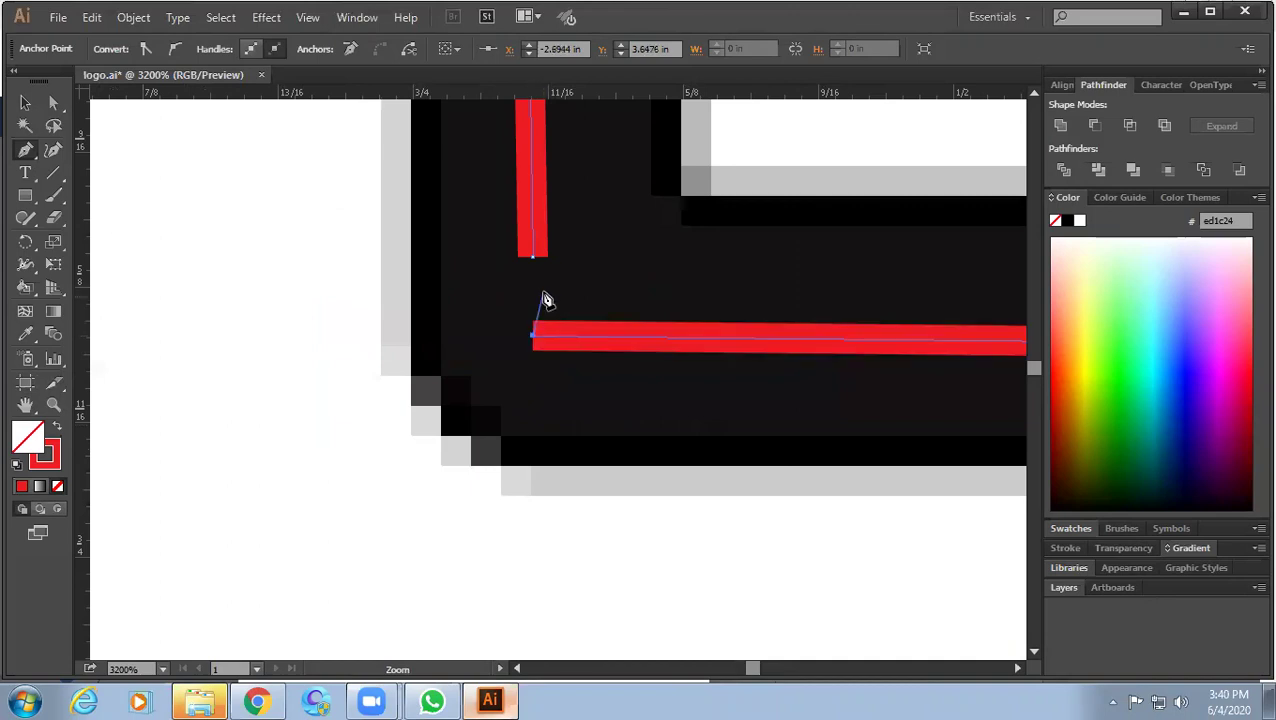
{"action": "left_click", "coordinate": [534, 258]}
{"action": "scroll", "coordinate": [580, 303], "scroll_direction": "down", "scroll_amount": 7}
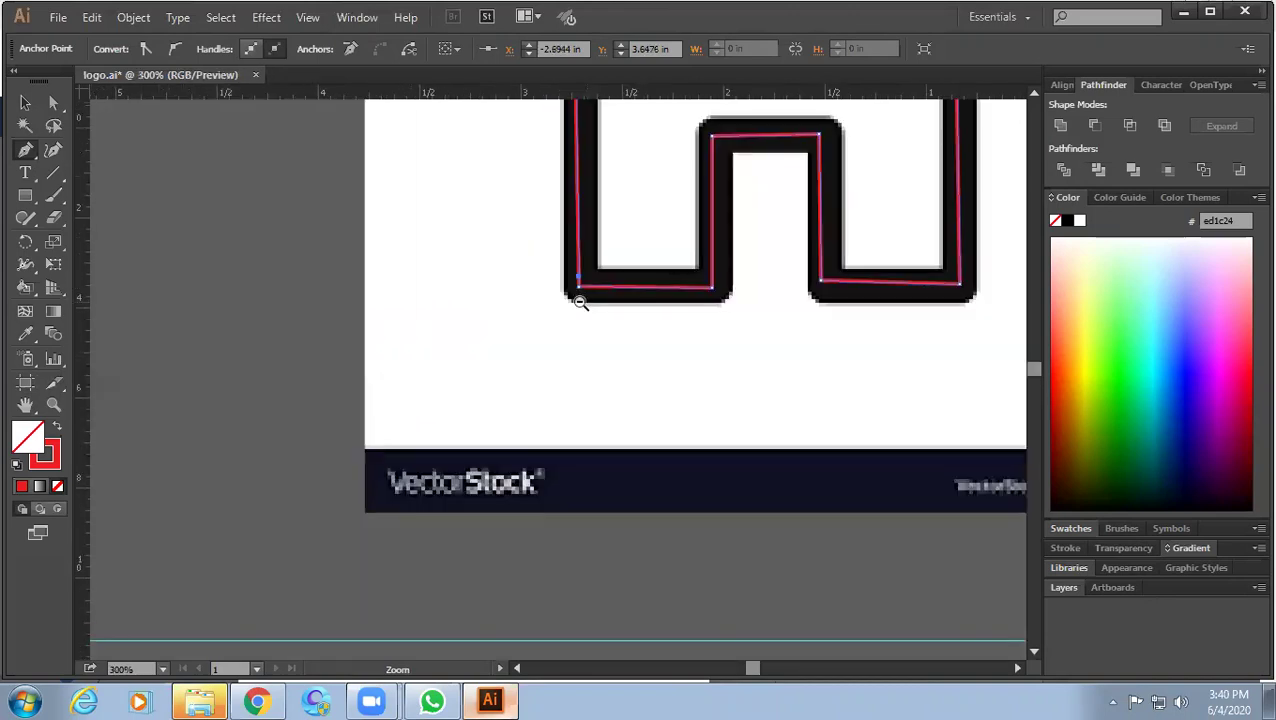
{"action": "scroll", "coordinate": [600, 340], "scroll_direction": "down", "scroll_amount": 4}
{"action": "scroll", "coordinate": [473, 376], "scroll_direction": "up", "scroll_amount": 5}
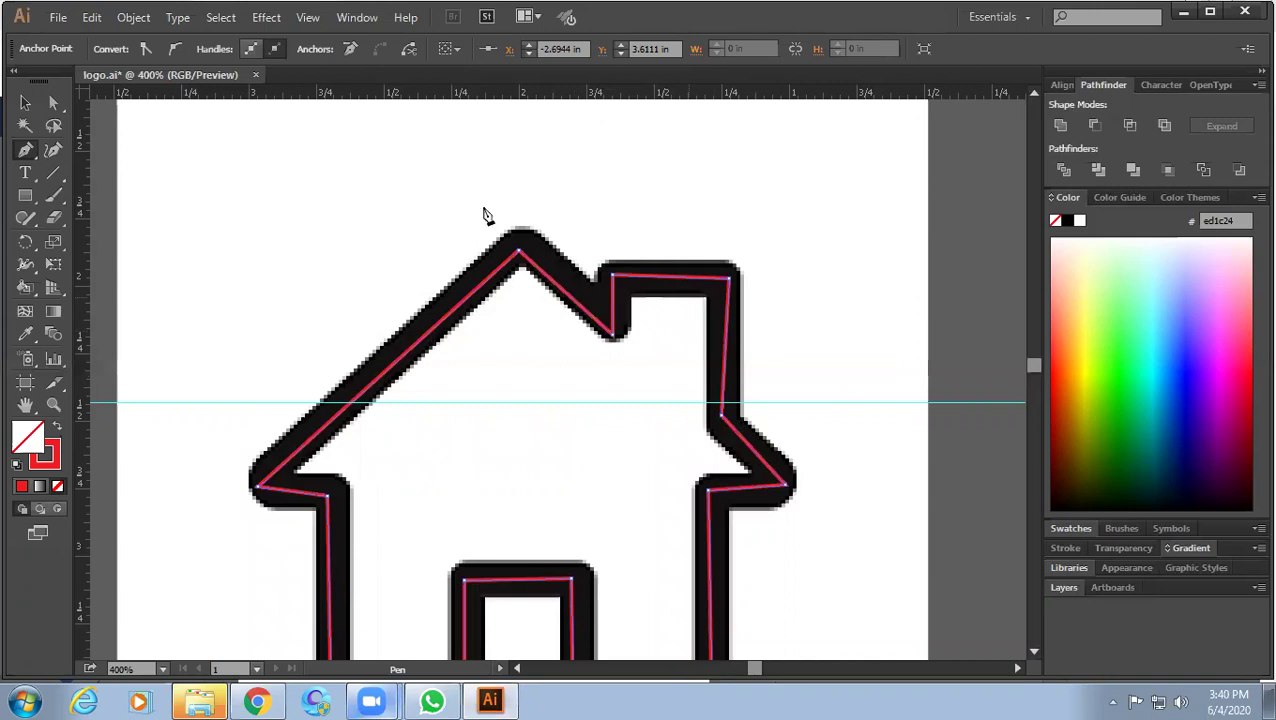
Temporarily fill the traced house solid red to check it, then return it to red outline only.
{"action": "left_click", "coordinate": [481, 205]}
{"action": "key", "text": "v"}
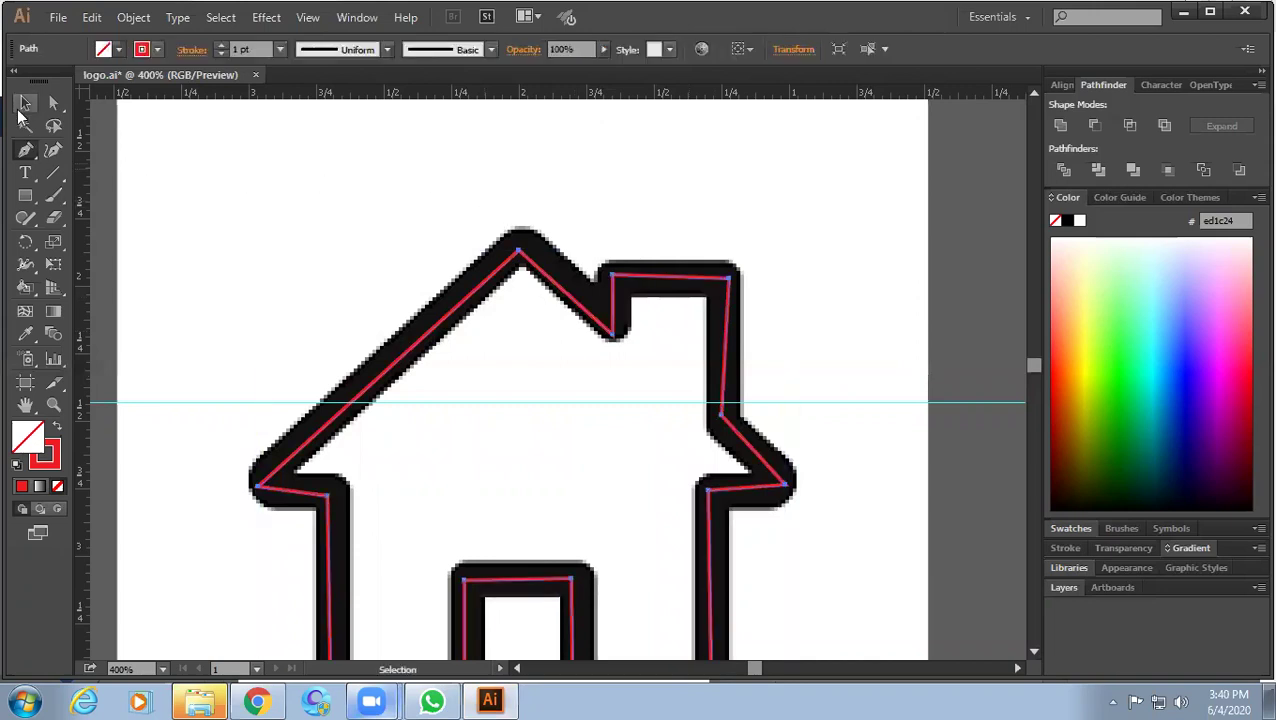
{"action": "key", "text": "ctrl+minus"}
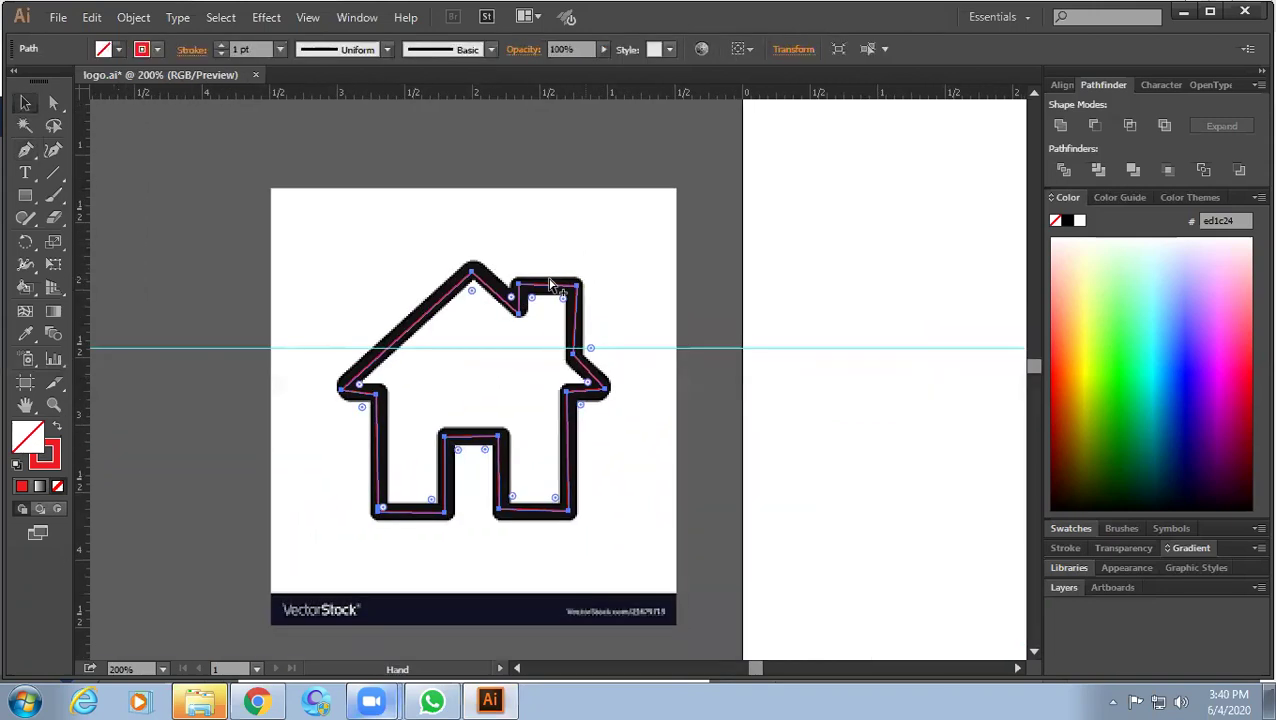
{"action": "left_click", "coordinate": [551, 271], "text": "ctrl"}
{"action": "left_click", "coordinate": [602, 291], "text": "ctrl"}
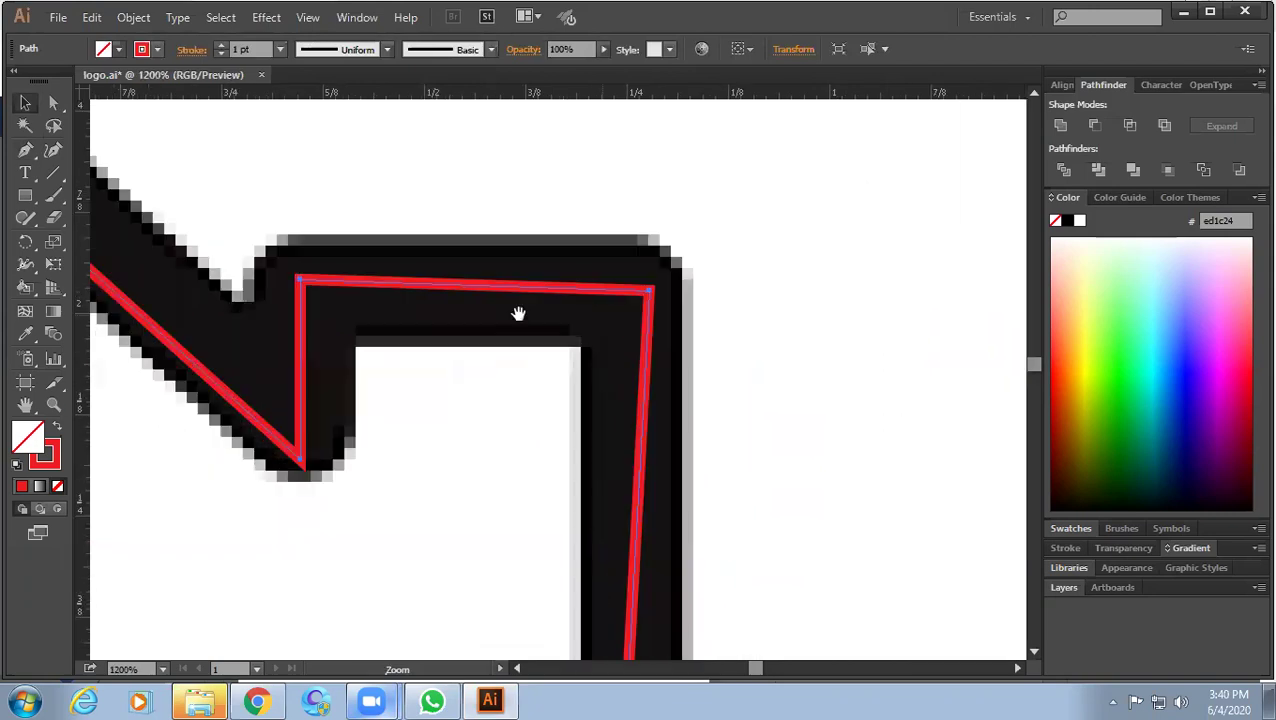
{"action": "left_click", "coordinate": [55, 428]}
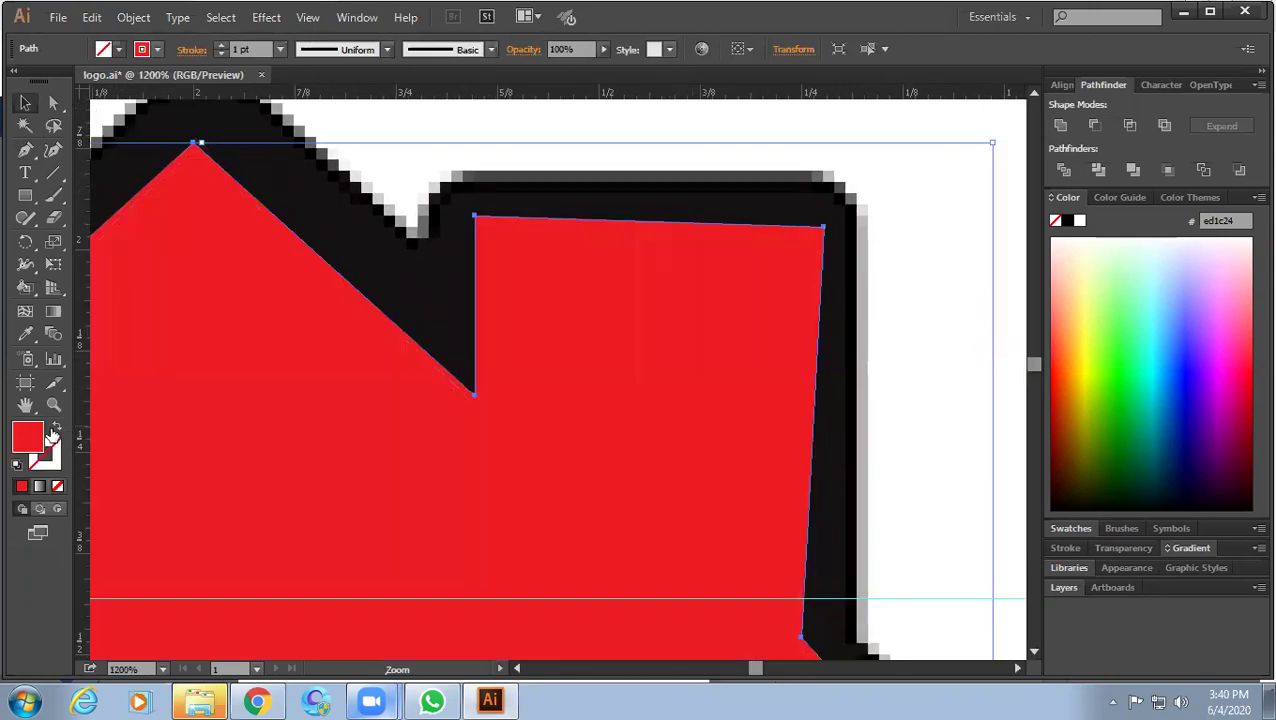
{"action": "scroll", "coordinate": [527, 342], "scroll_direction": "down", "scroll_amount": 4}
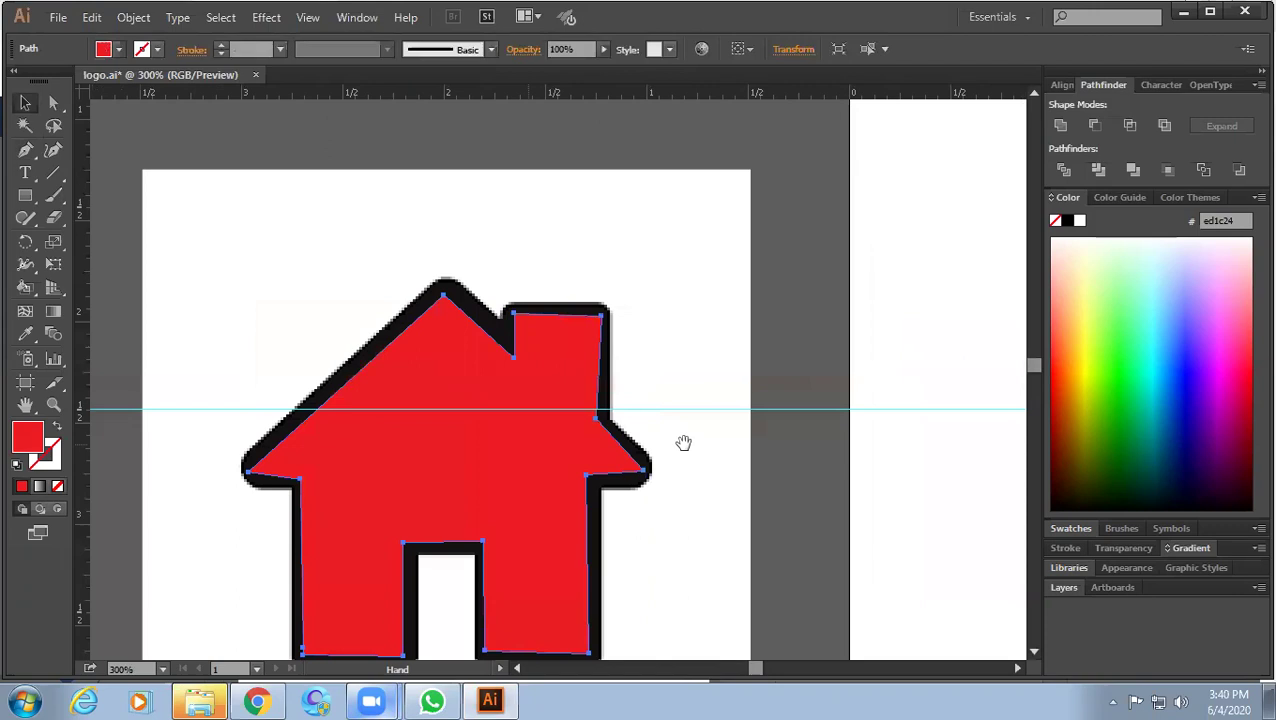
{"action": "left_click_drag", "start_coordinate": [545, 564], "coordinate": [527, 471]}
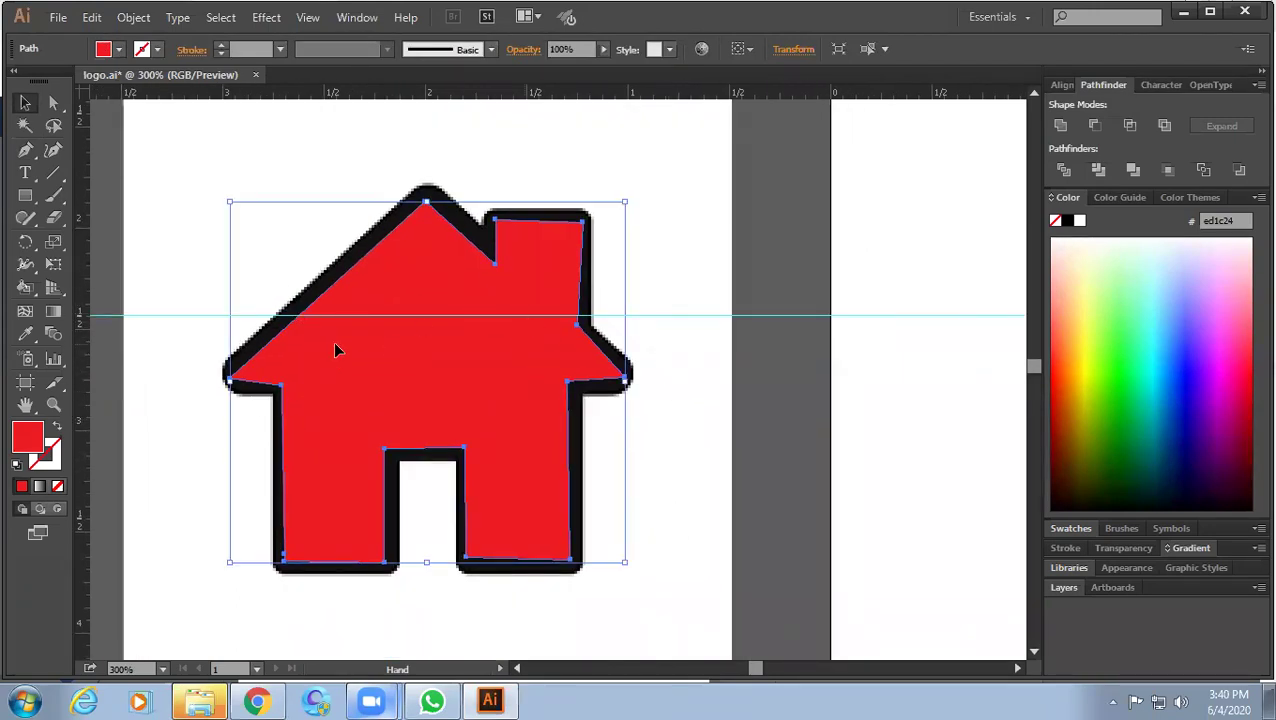
{"action": "left_click", "coordinate": [56, 428]}
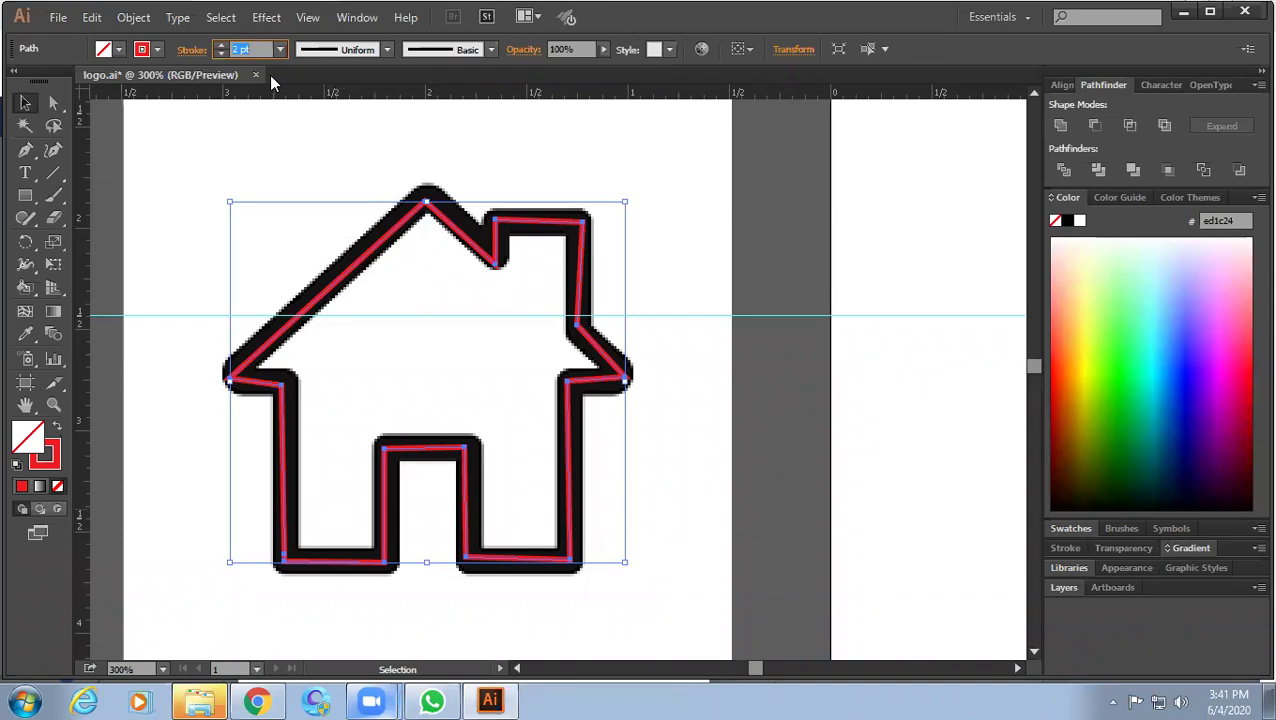
Try 3 pt and 4 pt stroke weights on the house outline, then settle on 5 pt.
{"action": "key", "text": "Up"}
{"action": "key", "text": "Up"}
{"action": "key", "text": "Up"}
{"action": "key", "text": "Up"}
{"action": "key", "text": "Down"}
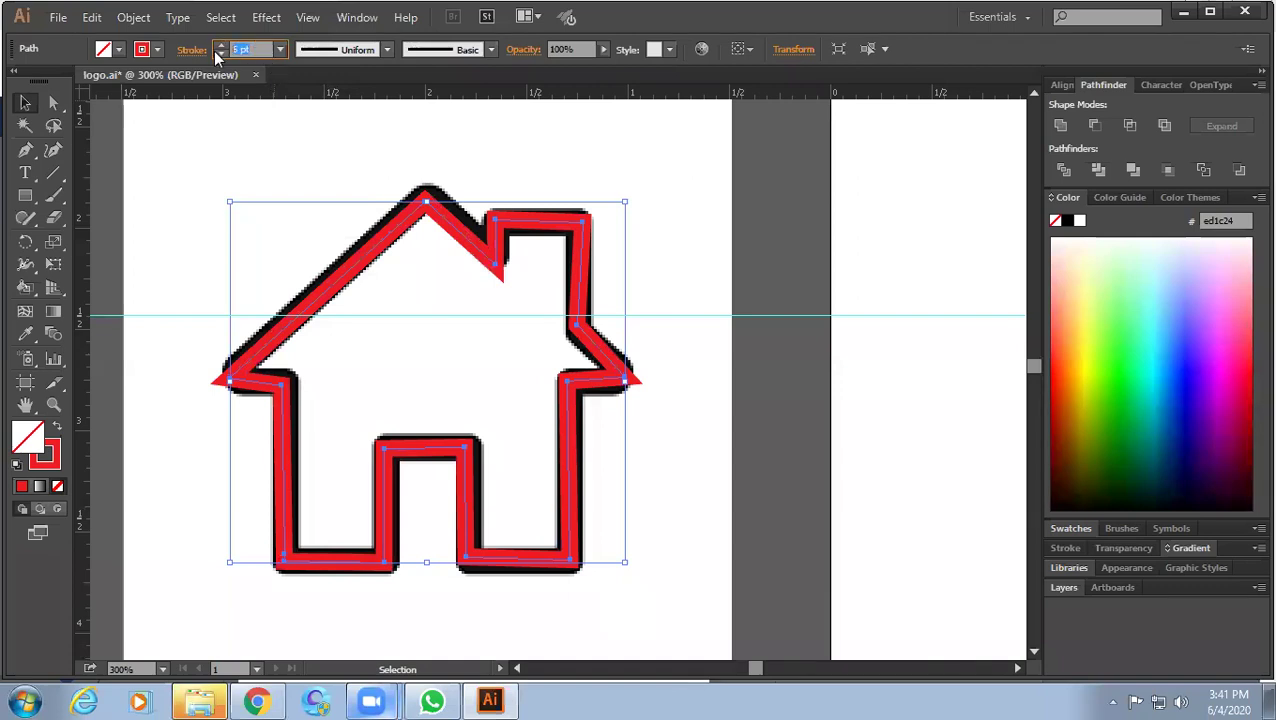
{"action": "key", "text": "Return"}
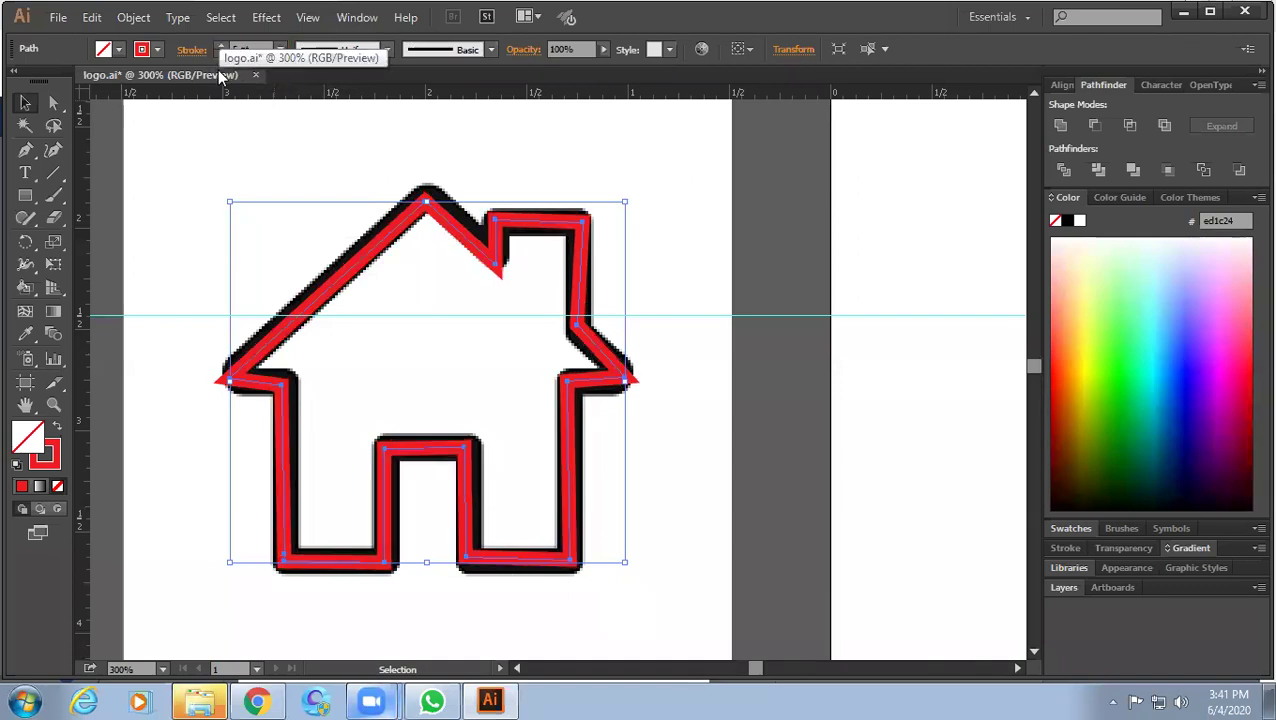
{"action": "left_click", "coordinate": [248, 48]}
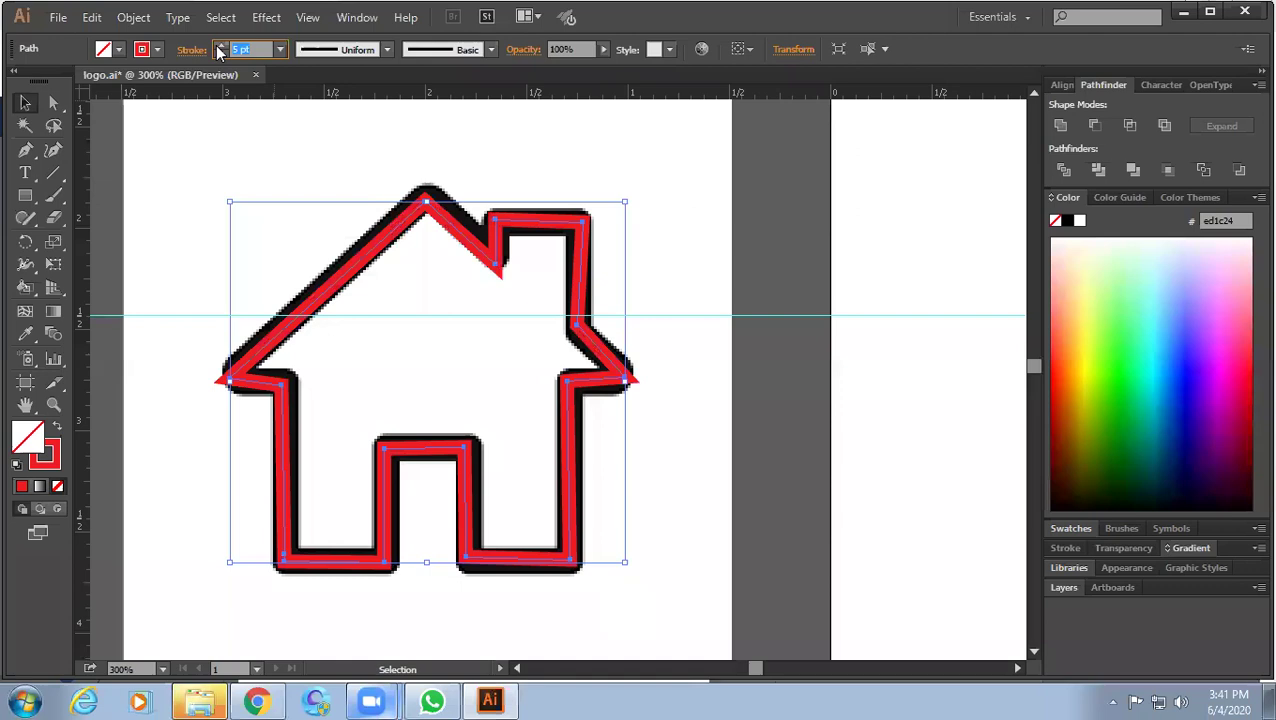
{"action": "left_click", "coordinate": [220, 53]}
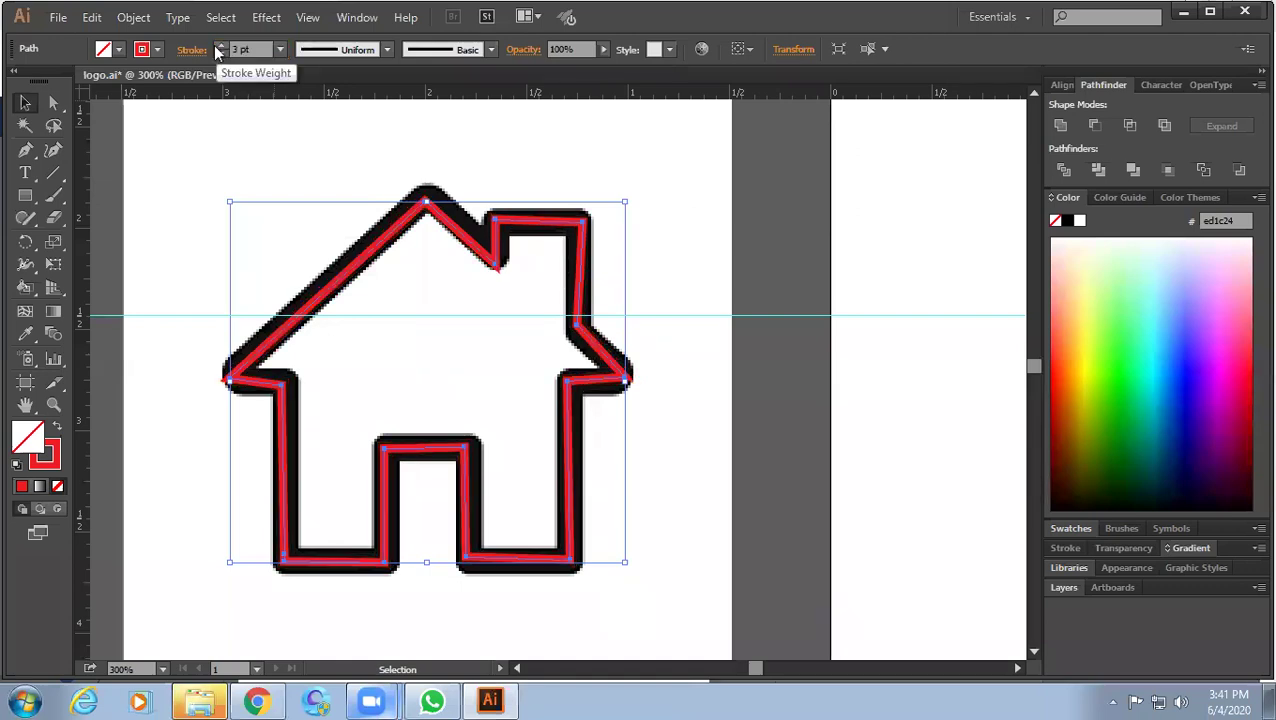
{"action": "left_click", "coordinate": [245, 49]}
{"action": "type", "text": "4"}
{"action": "key", "text": "Return"}
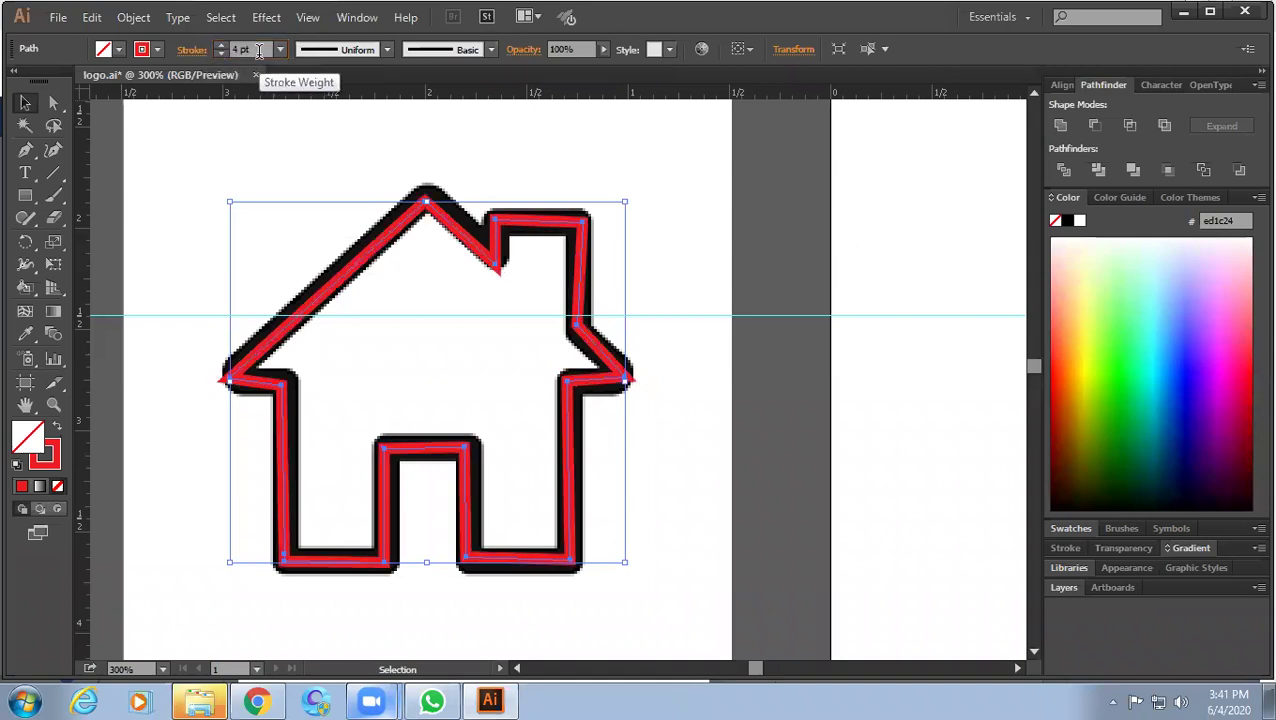
{"action": "left_click", "coordinate": [221, 45]}
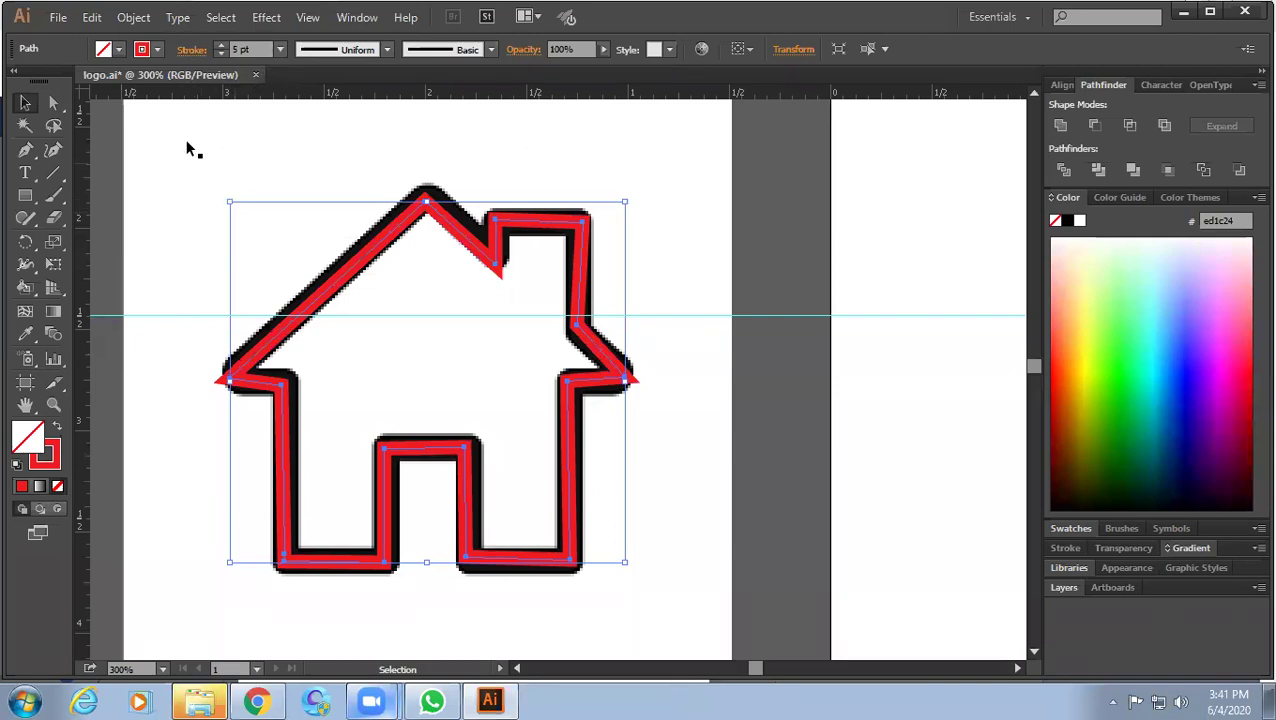
Expand the house outline's 5 pt stroke into a filled red group, keeping Fill and Stroke checked.
{"action": "left_click", "coordinate": [127, 18]}
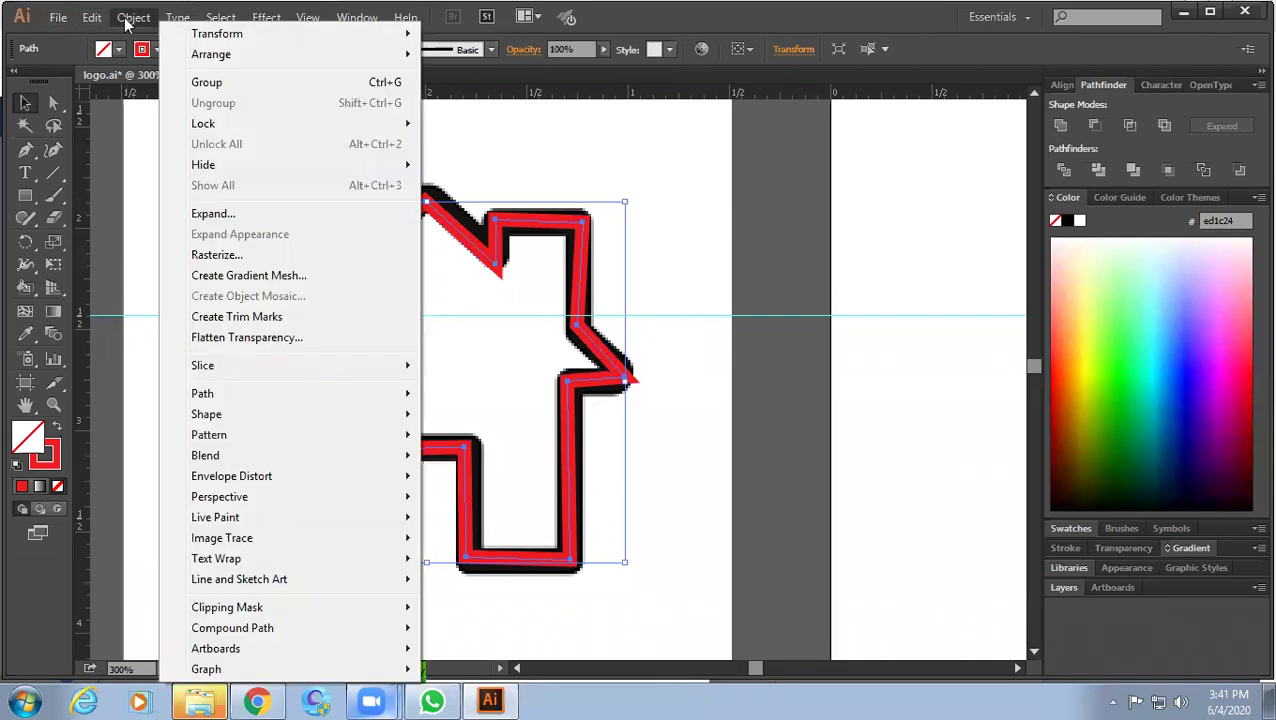
{"action": "left_click", "coordinate": [226, 214]}
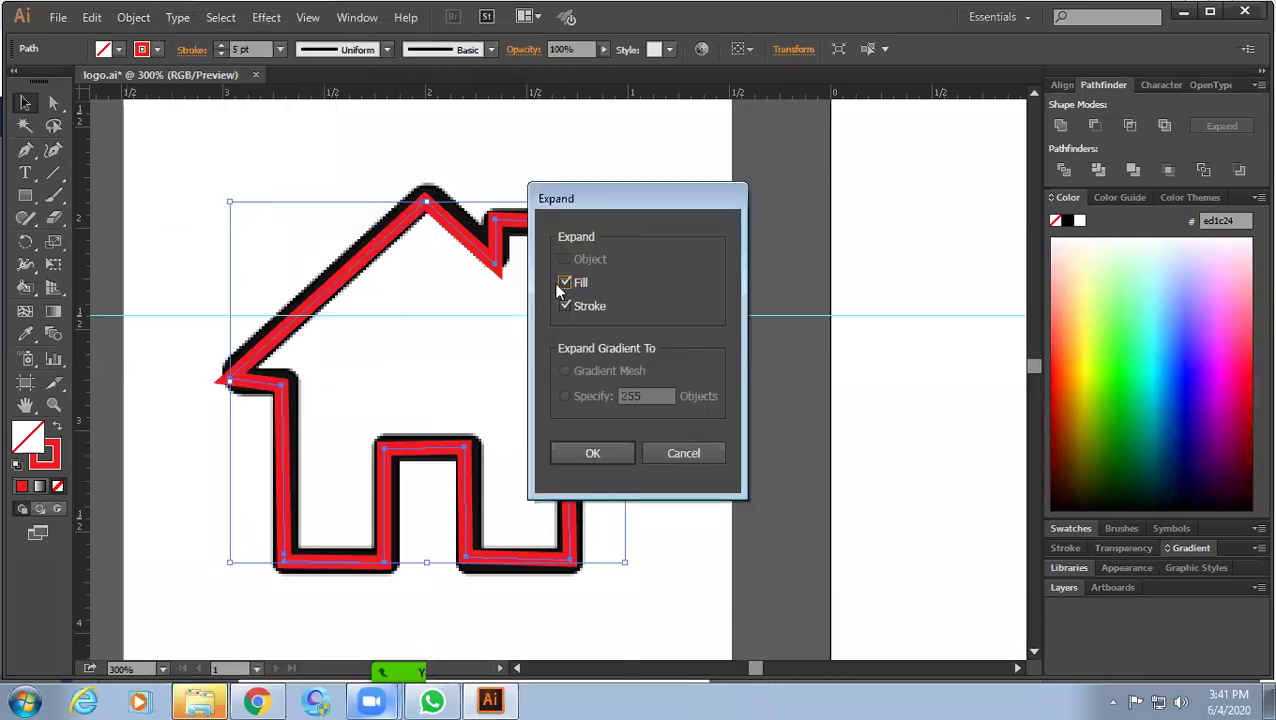
{"action": "left_click", "coordinate": [618, 452]}
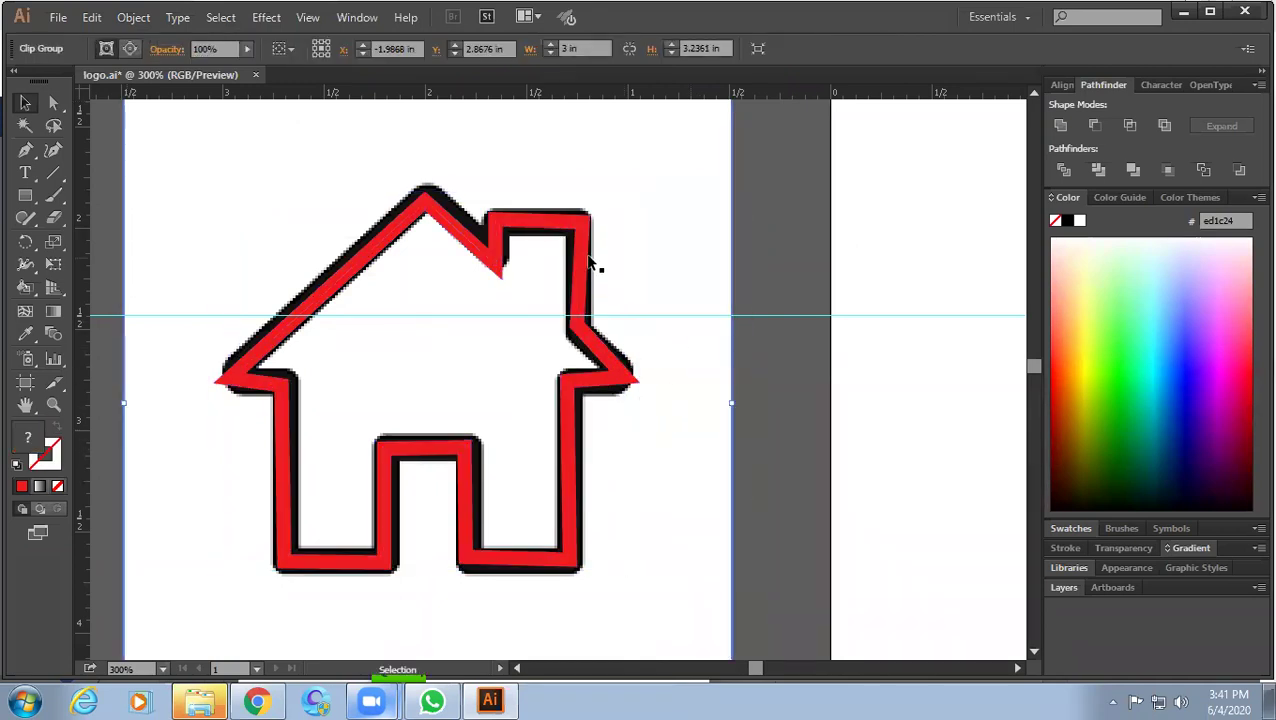
{"action": "mouse_move", "coordinate": [646, 321]}
{"action": "left_mouse_down"}
{"action": "mouse_move", "coordinate": [550, 307]}
{"action": "mouse_move", "coordinate": [721, 352]}
{"action": "left_mouse_up"}
Place the red house beside the black reference and show its anchors with Direct Selection.
{"action": "mouse_move", "coordinate": [721, 364]}
{"action": "left_mouse_down"}
{"action": "mouse_move", "coordinate": [538, 340]}
{"action": "mouse_move", "coordinate": [777, 342]}
{"action": "mouse_move", "coordinate": [741, 336]}
{"action": "left_mouse_up"}
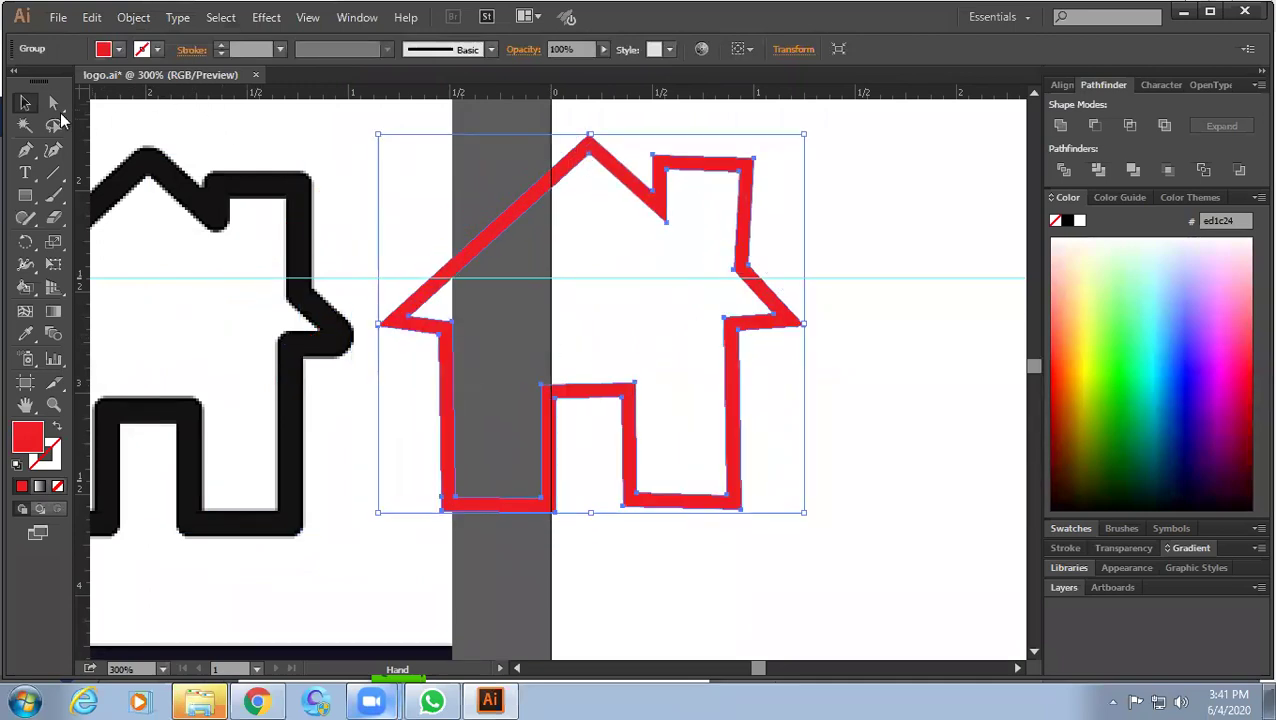
{"action": "left_click", "coordinate": [55, 104]}
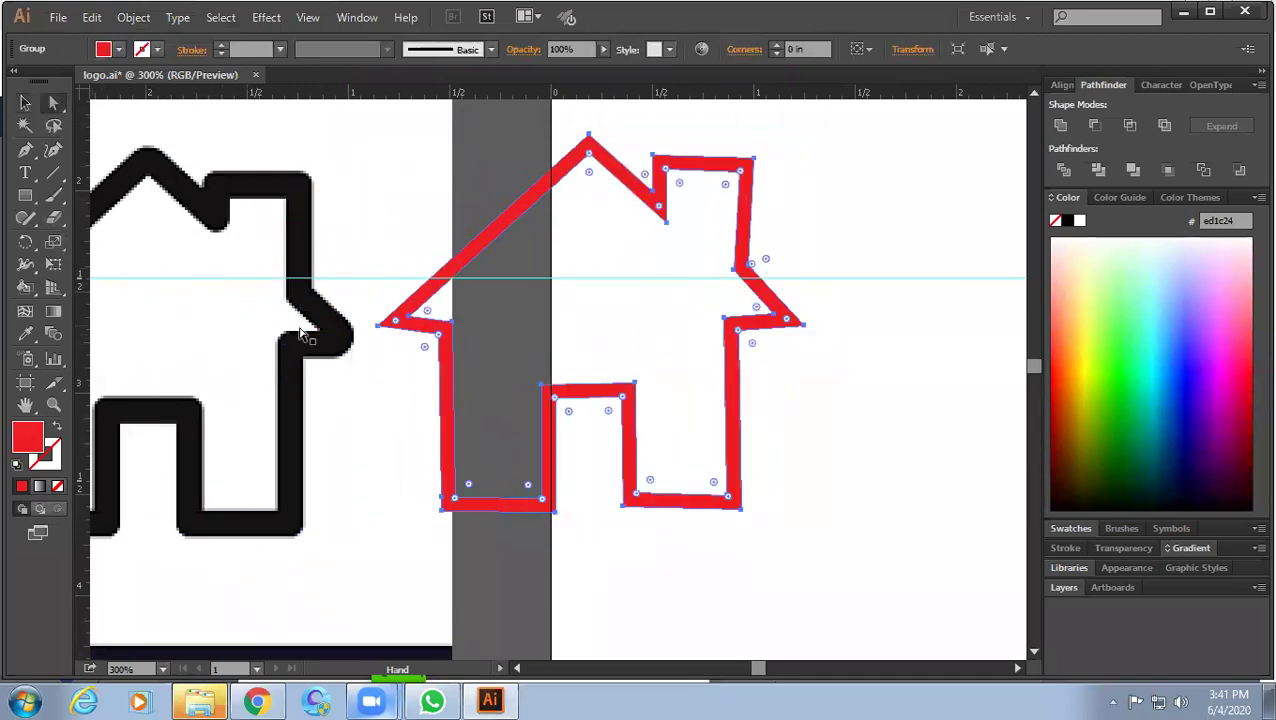
{"action": "left_click_drag", "start_coordinate": [315, 334], "coordinate": [452, 354]}
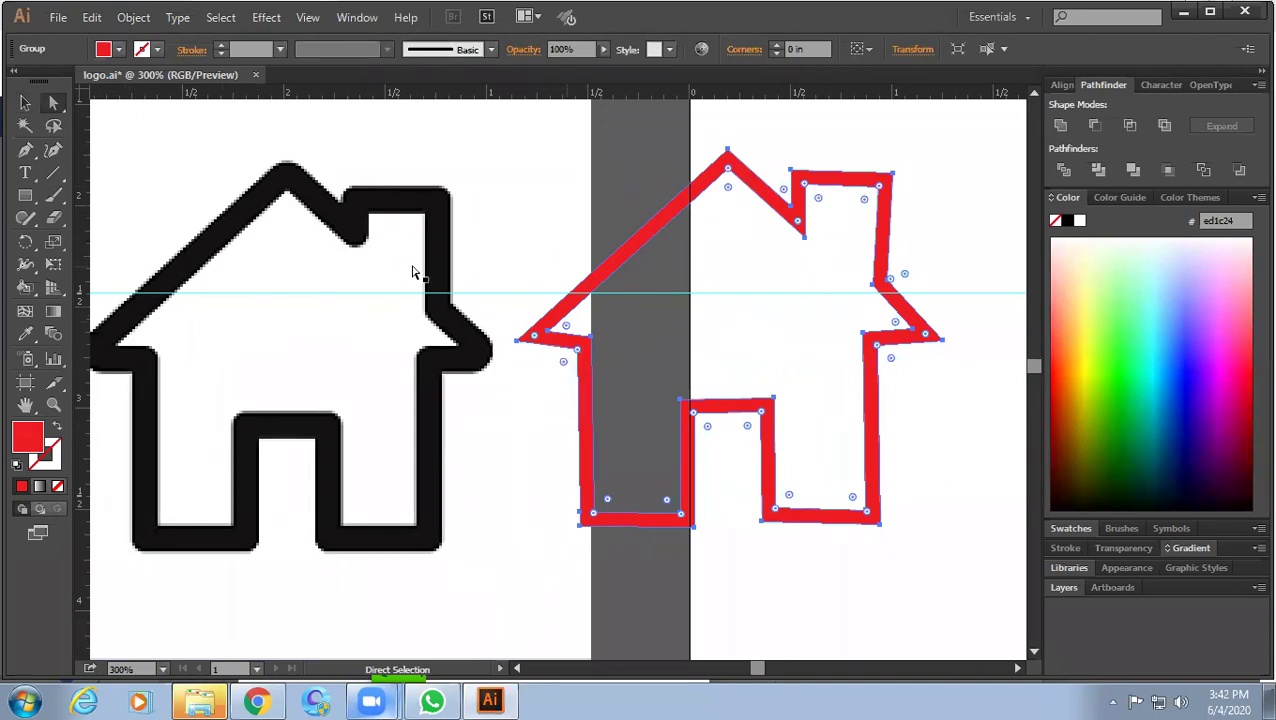
Select anchors on the red house path around the roof notch and inner roof corner.
{"action": "left_click", "coordinate": [550, 336]}
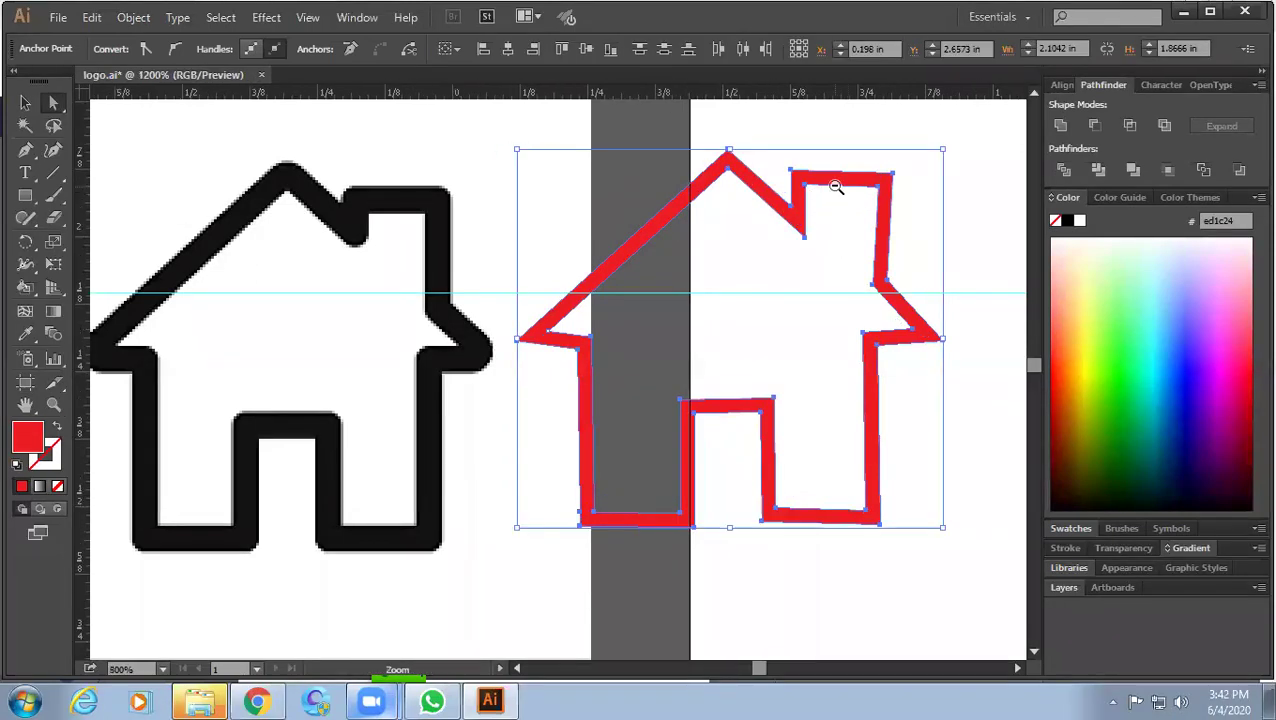
{"action": "left_click", "coordinate": [834, 185]}
{"action": "left_click_drag", "start_coordinate": [817, 191], "coordinate": [635, 444]}
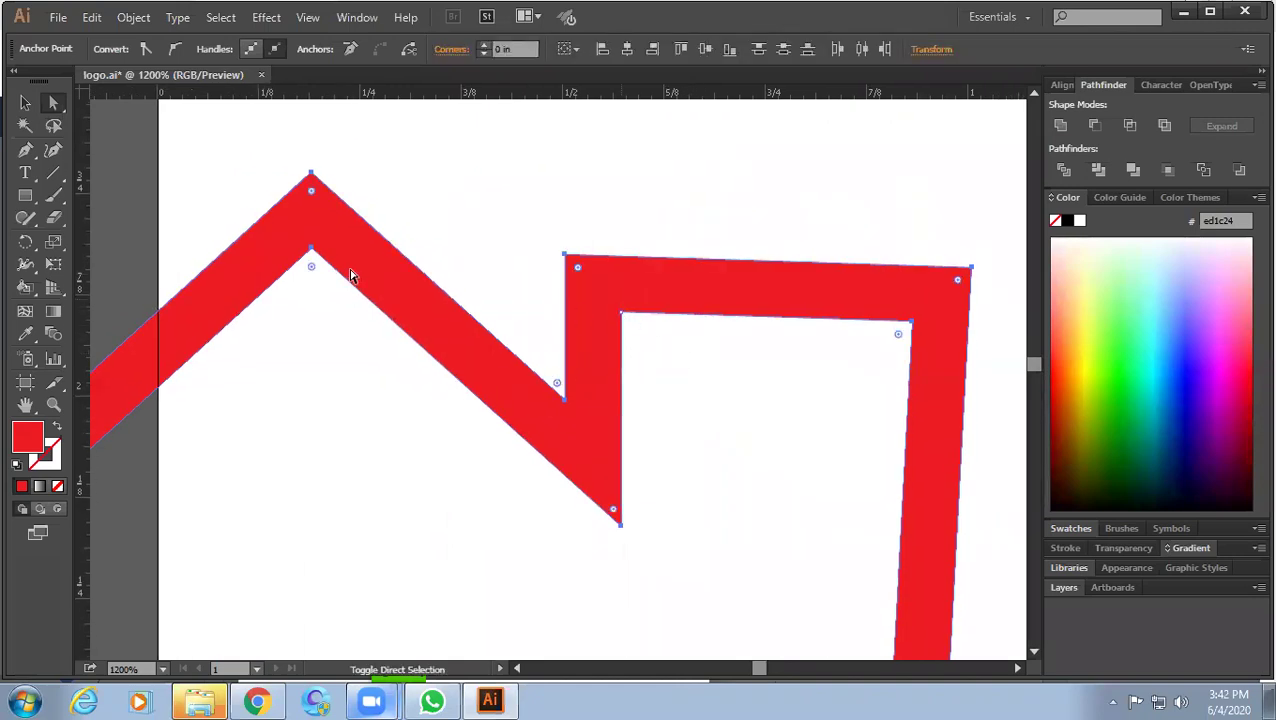
{"action": "left_click", "coordinate": [310, 250]}
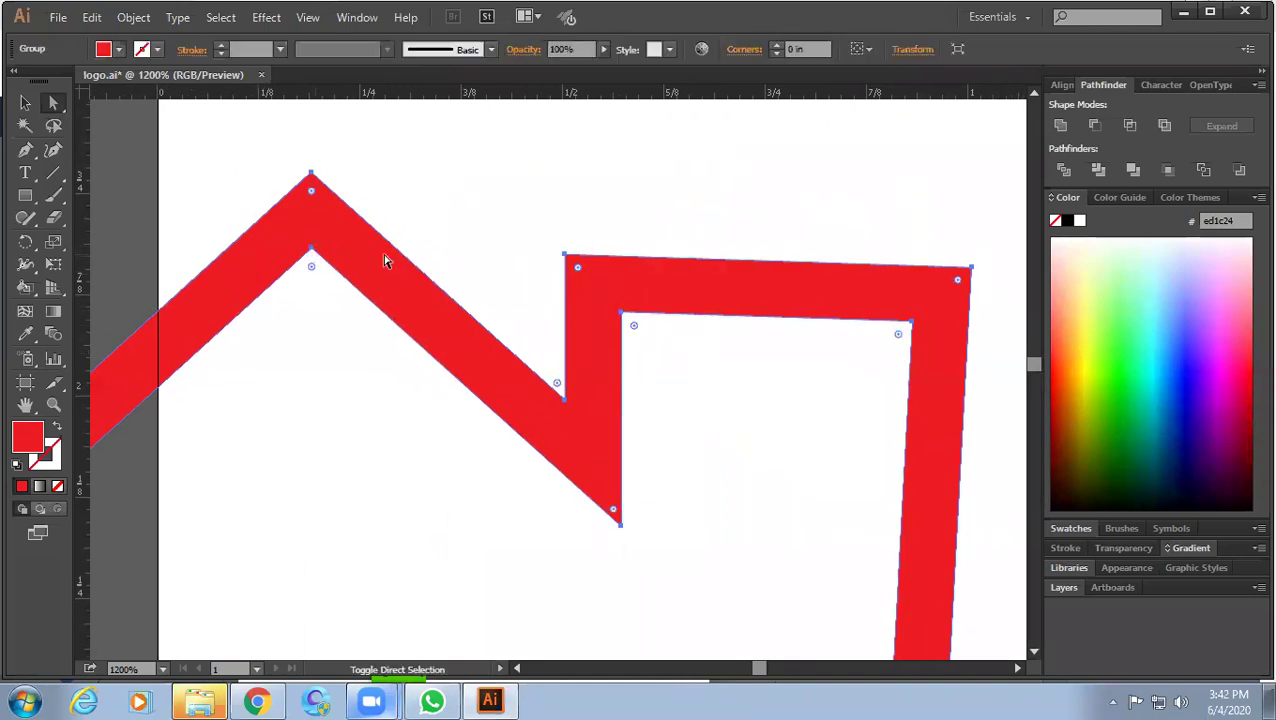
{"action": "left_click", "coordinate": [312, 250]}
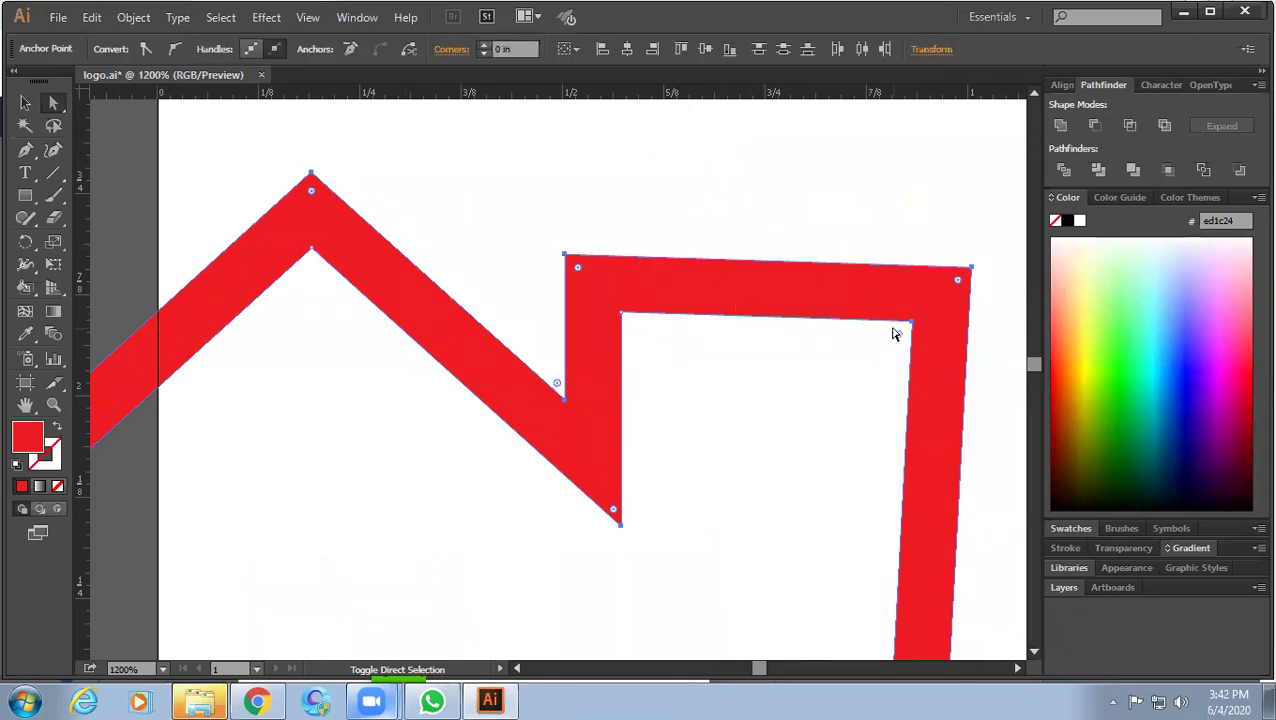
{"action": "left_click", "coordinate": [755, 344], "text": "ctrl+alt"}
{"action": "left_click", "coordinate": [756, 345], "text": "ctrl+alt"}
{"action": "left_click", "coordinate": [757, 347], "text": "ctrl+alt"}
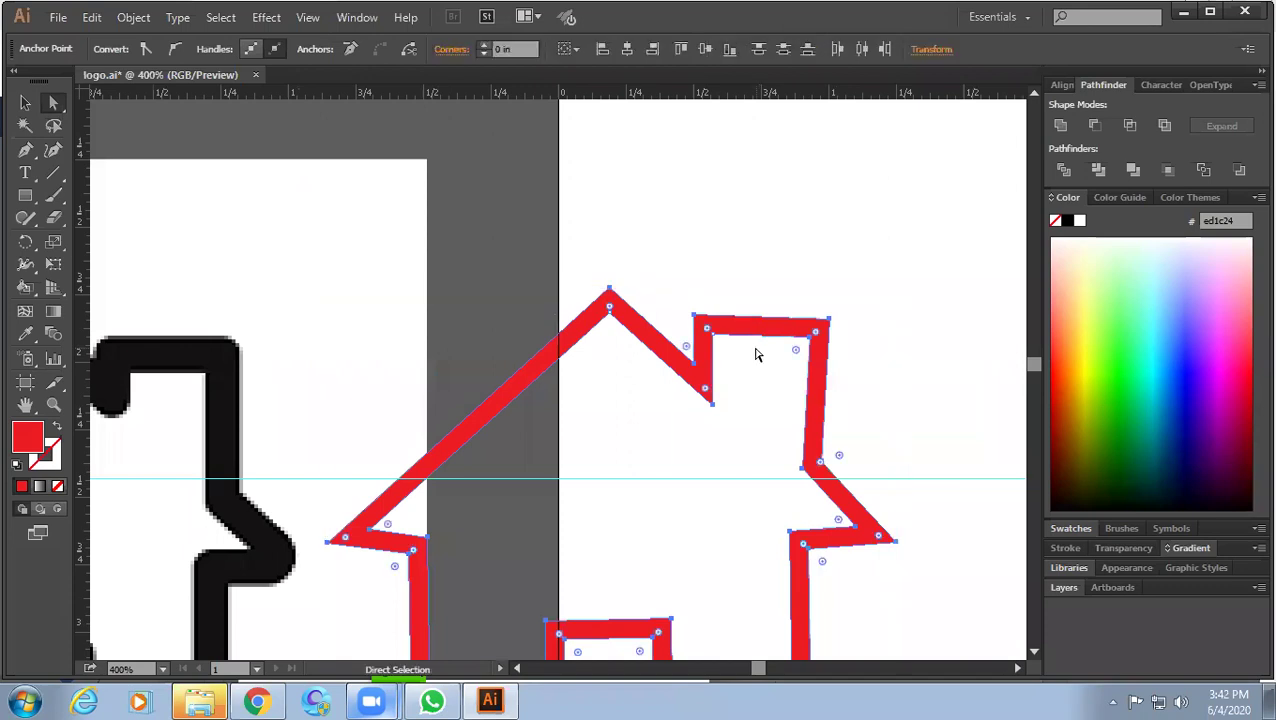
{"action": "left_click", "coordinate": [849, 362], "text": "ctrl"}
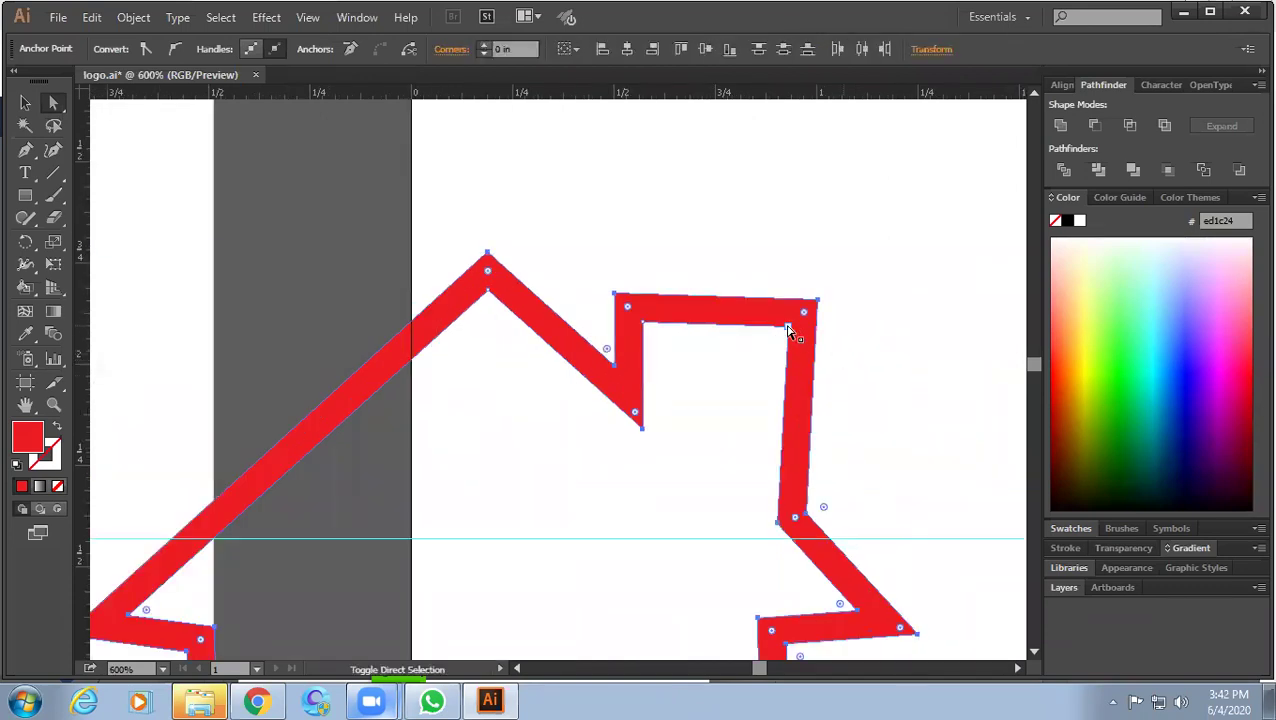
{"action": "left_click", "coordinate": [775, 413], "text": "ctrl+alt"}
{"action": "left_click_drag", "start_coordinate": [711, 495], "coordinate": [731, 420]}
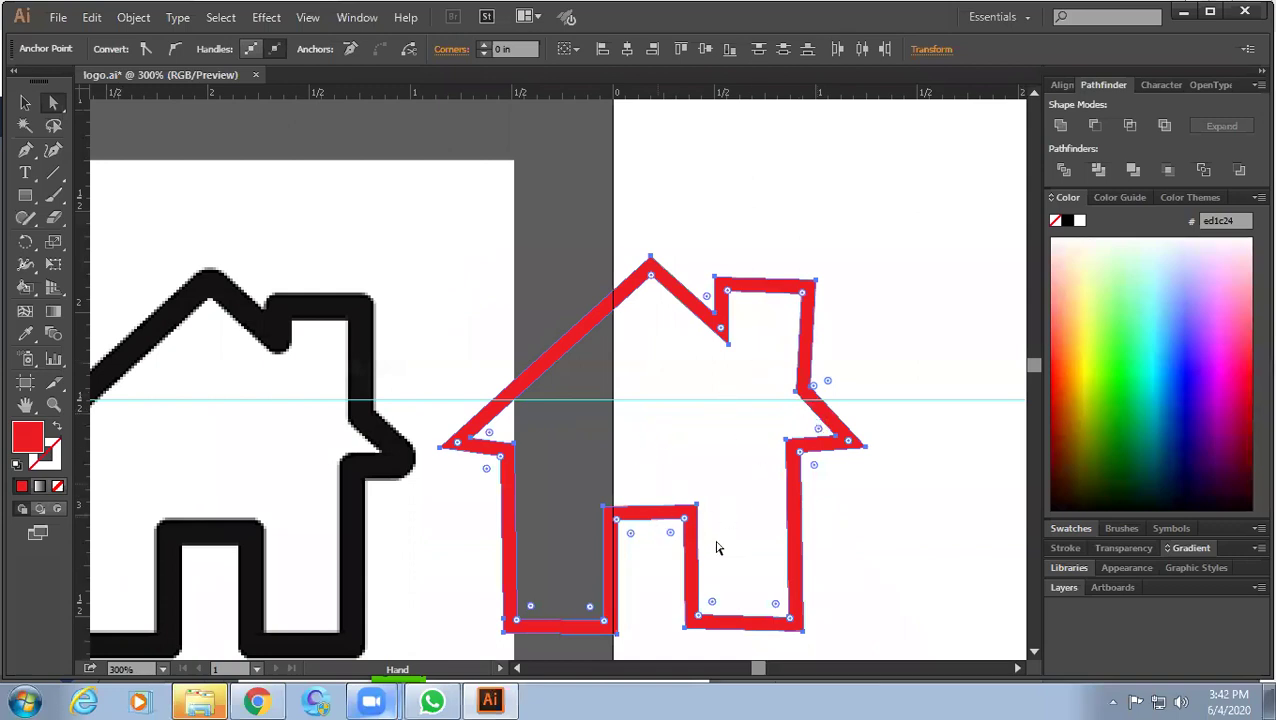
Select the corner anchors around the red house's doorway.
{"action": "left_click", "coordinate": [802, 620]}
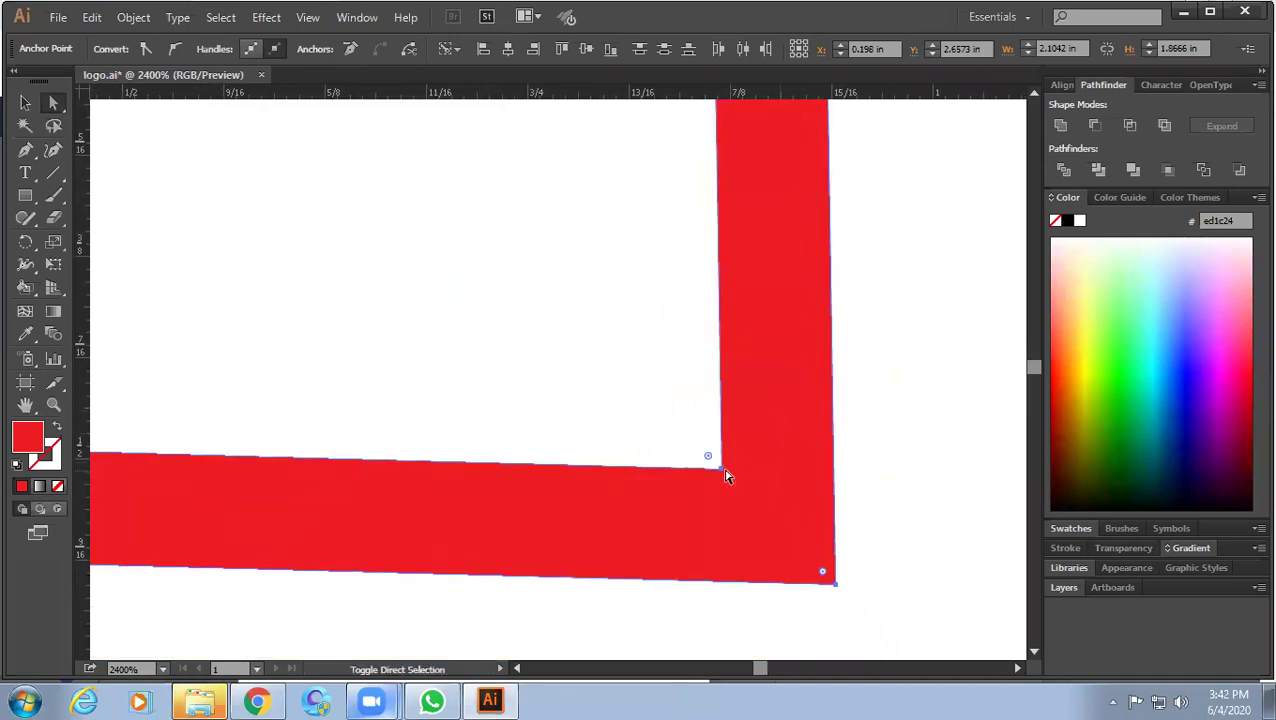
{"action": "left_click", "coordinate": [498, 442], "text": "ctrl+alt"}
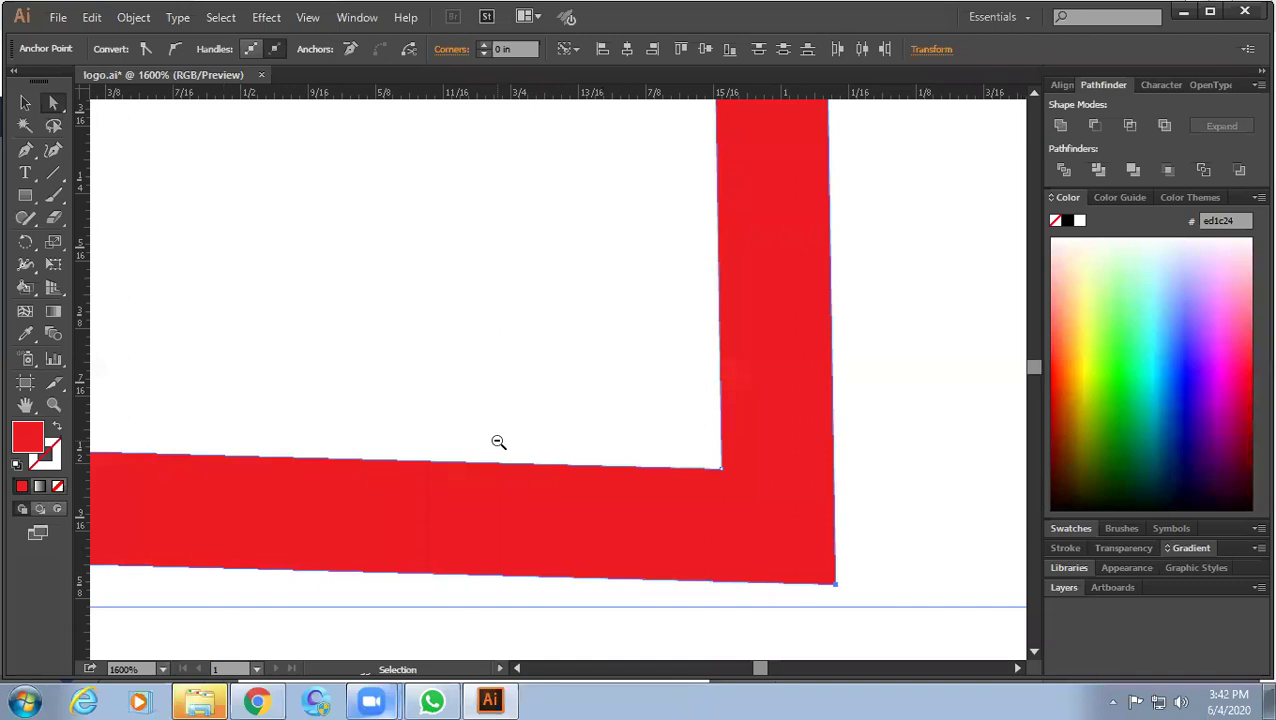
{"action": "left_click", "coordinate": [498, 442], "text": "ctrl+alt"}
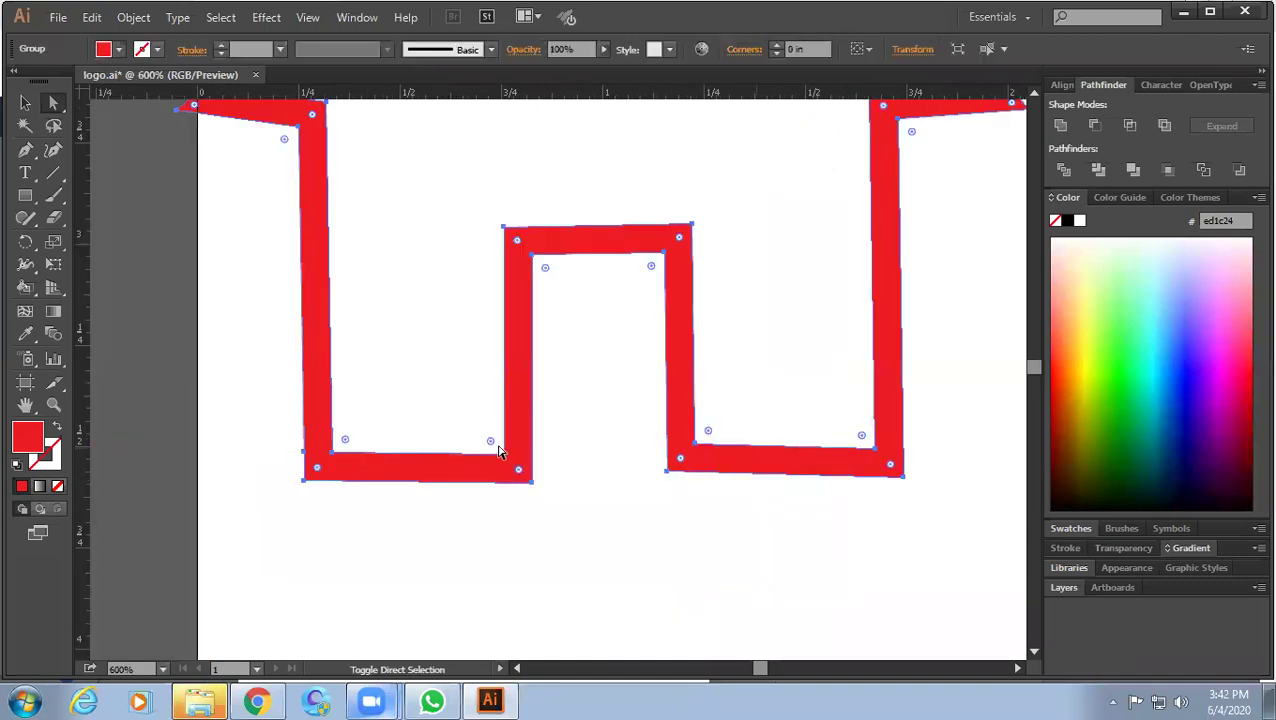
{"action": "left_click", "coordinate": [697, 452]}
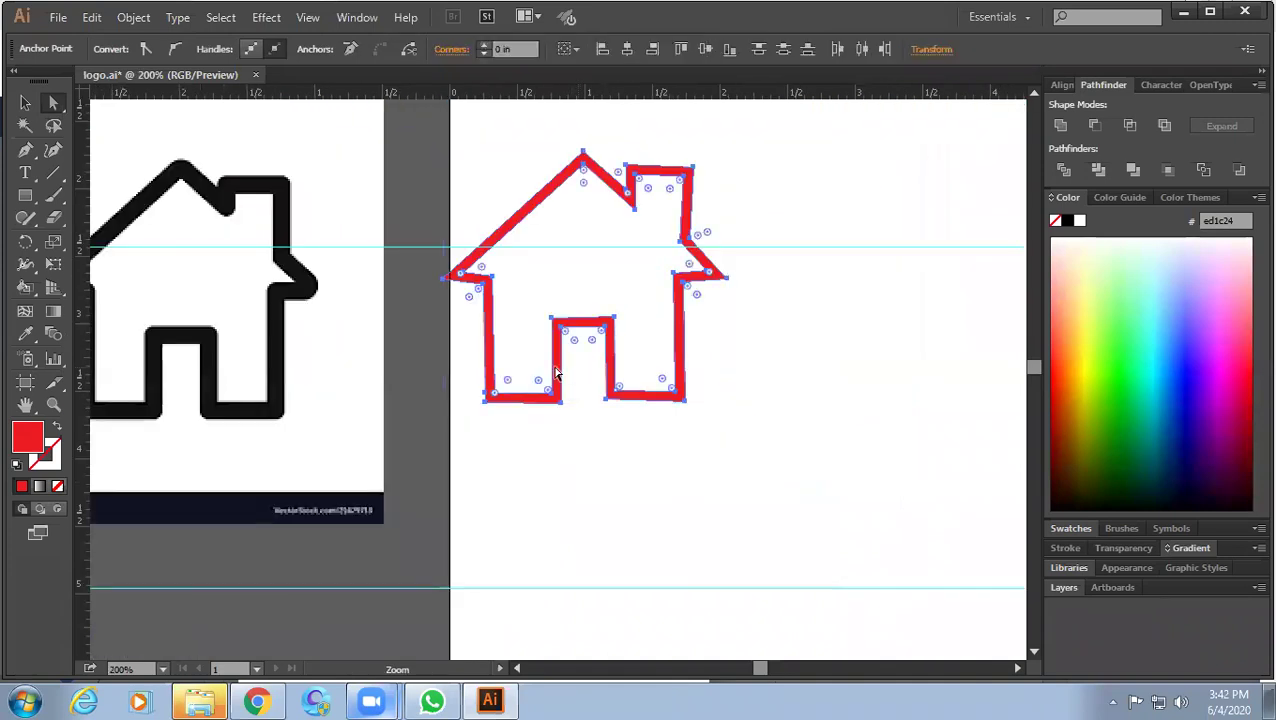
{"action": "left_click_drag", "start_coordinate": [518, 356], "coordinate": [649, 419]}
{"action": "left_click", "coordinate": [724, 447]}
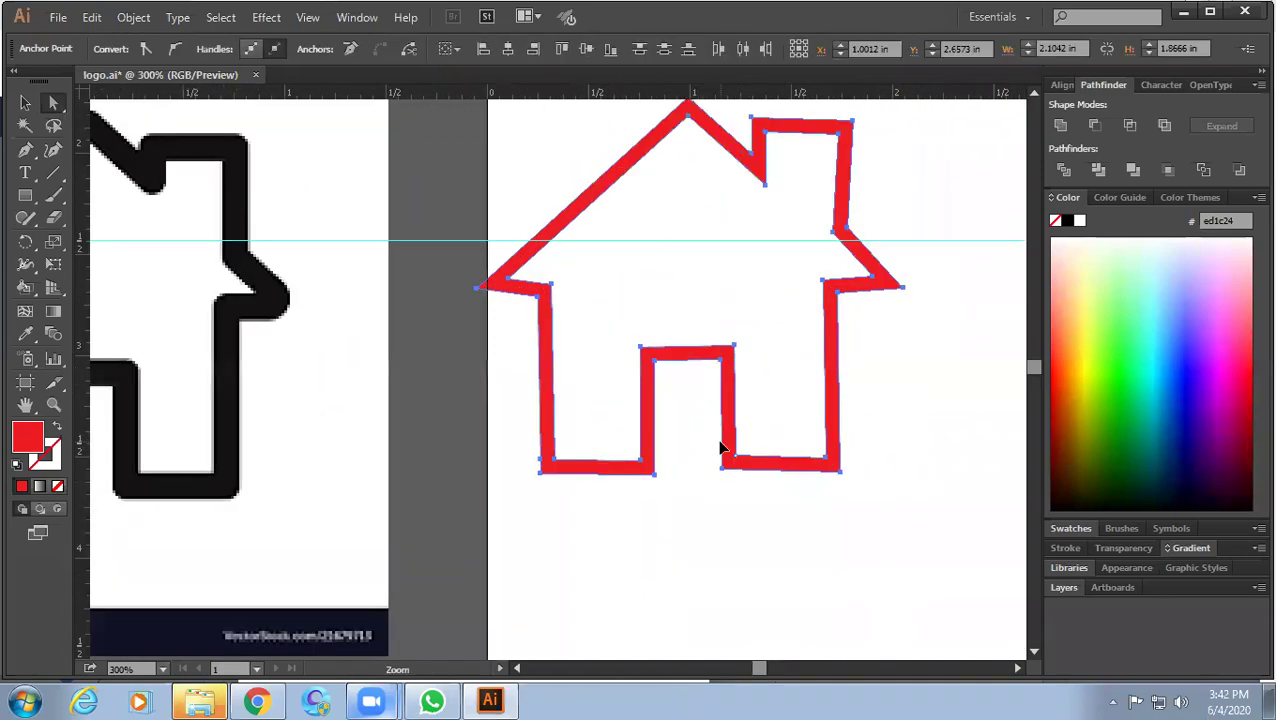
{"action": "scroll", "coordinate": [724, 370], "scroll_direction": "up", "scroll_amount": 5}
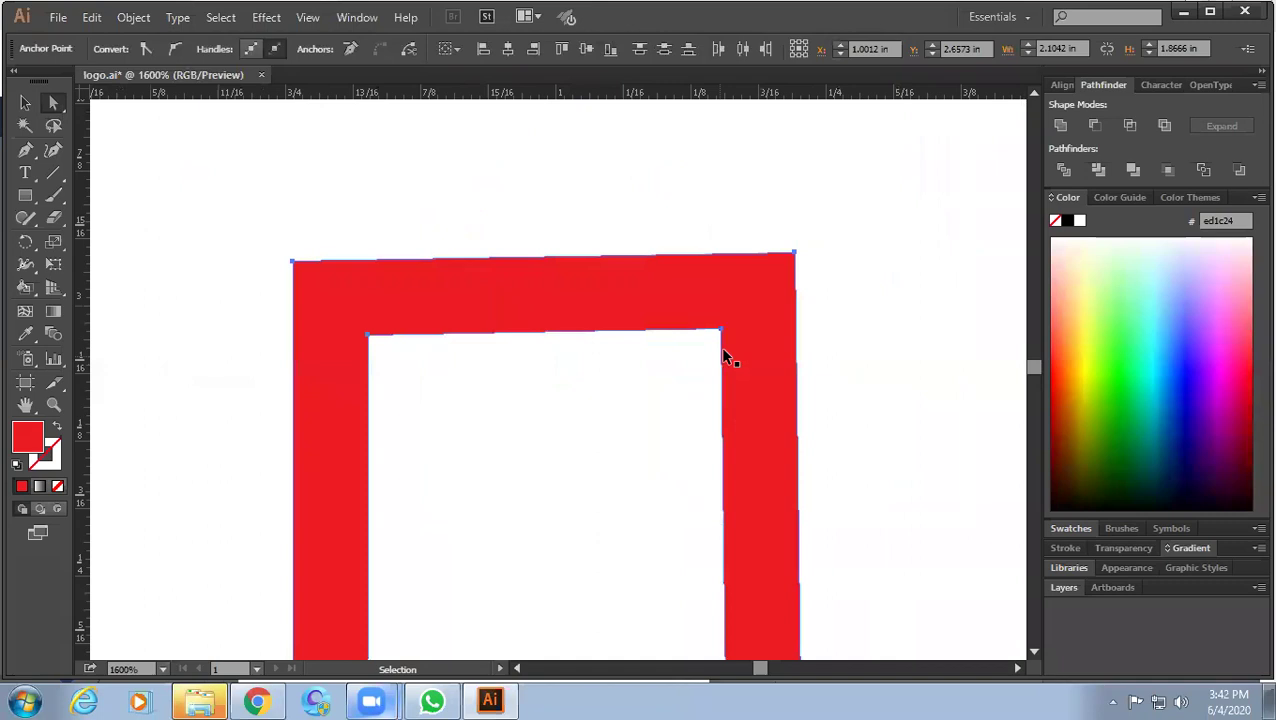
{"action": "left_click", "coordinate": [720, 334]}
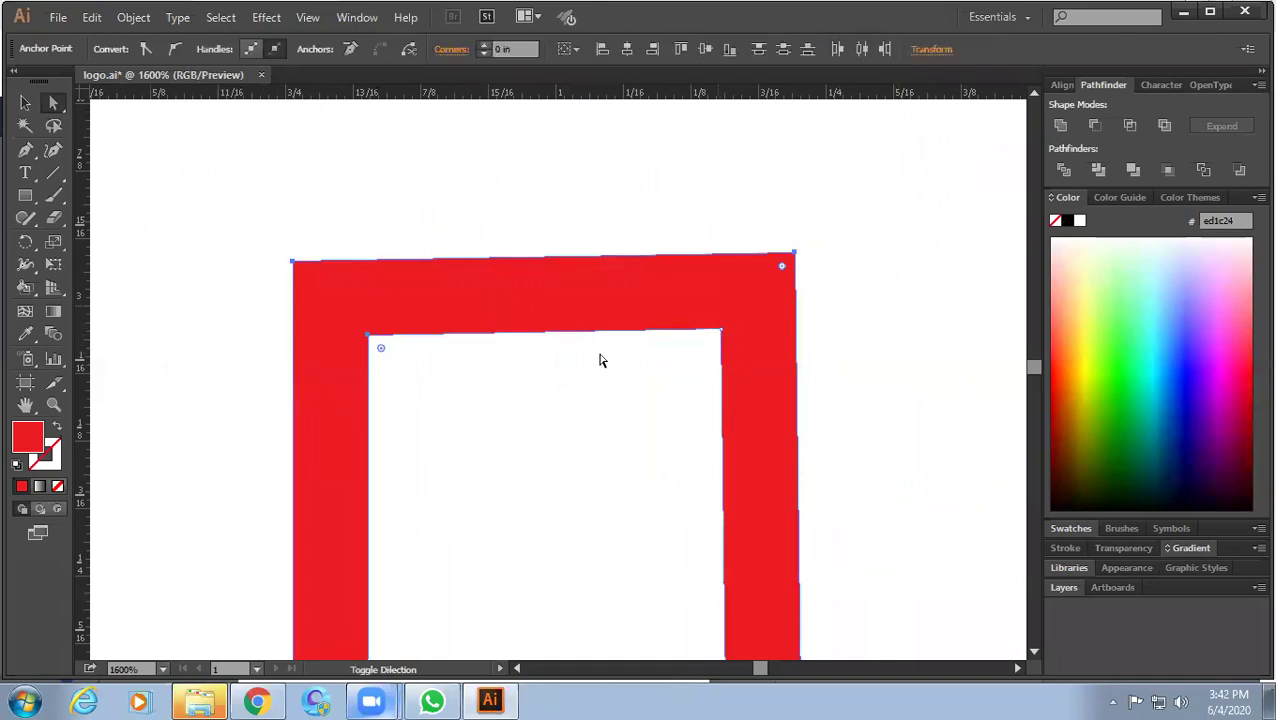
{"action": "left_click", "coordinate": [719, 332]}
{"action": "left_click", "coordinate": [369, 337]}
{"action": "scroll", "coordinate": [597, 396], "scroll_direction": "down", "scroll_amount": 5}
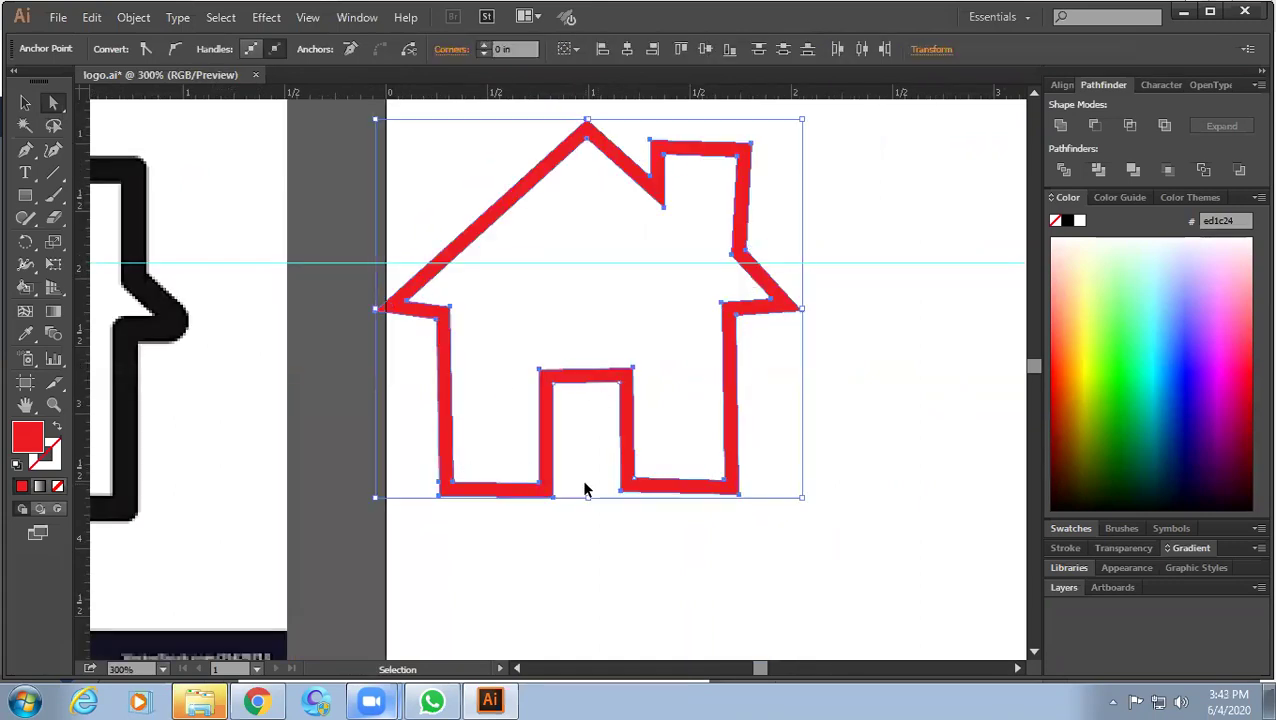
{"action": "scroll", "coordinate": [585, 490], "scroll_direction": "down", "scroll_amount": 1}
Select every anchor of the red house outline to round its corners, then deselect it.
{"action": "key", "text": "v"}
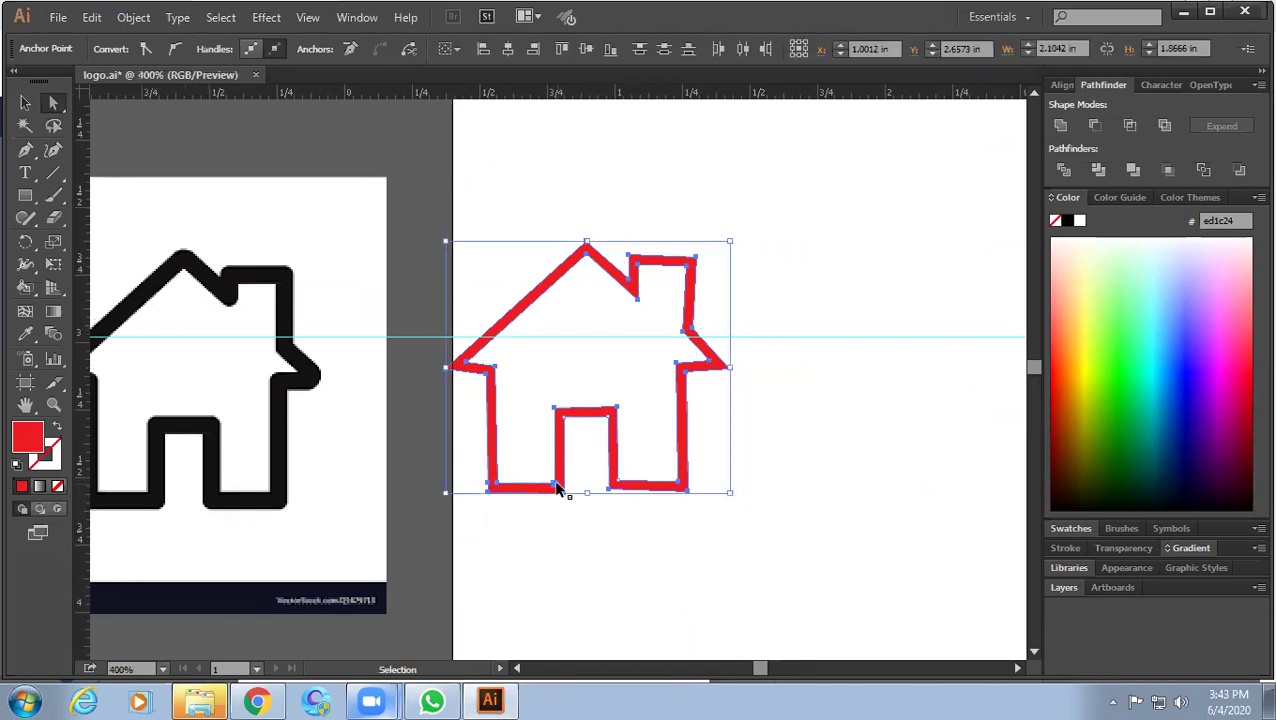
{"action": "scroll", "coordinate": [558, 490], "scroll_direction": "up", "scroll_amount": 3}
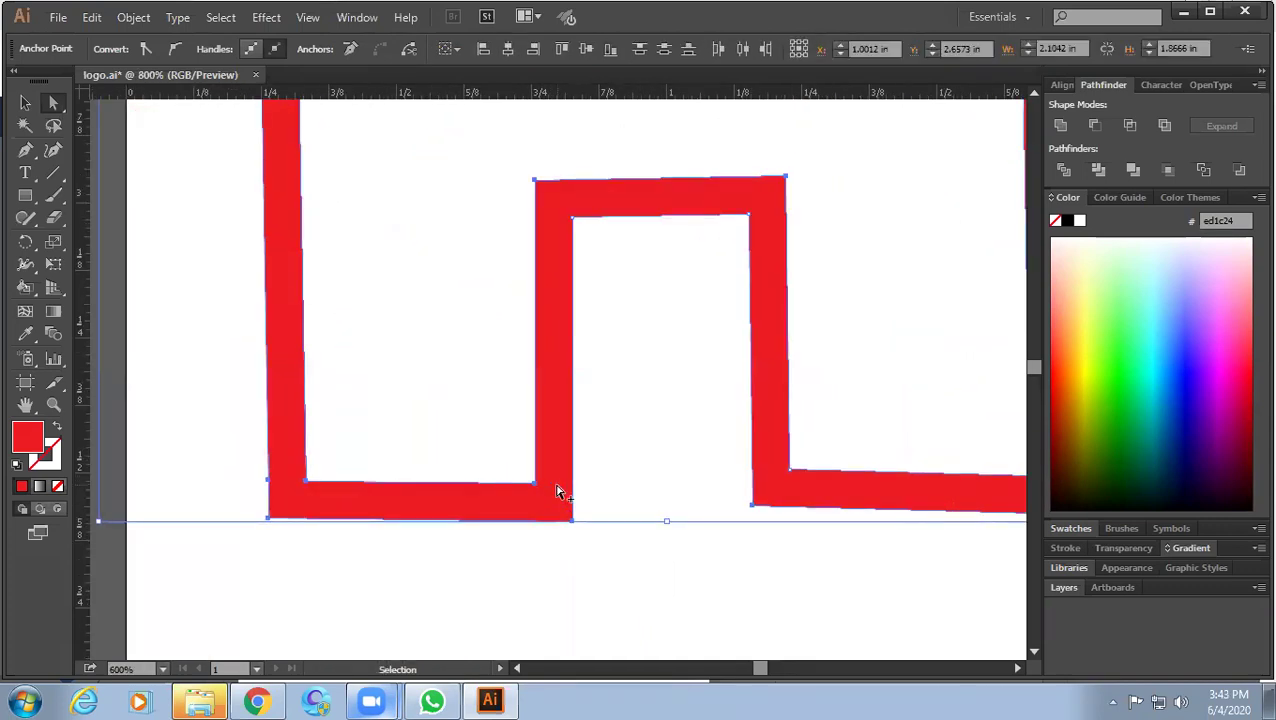
{"action": "scroll", "coordinate": [572, 393], "scroll_direction": "down", "scroll_amount": 4}
{"action": "scroll", "coordinate": [575, 390], "scroll_direction": "down", "scroll_amount": 1}
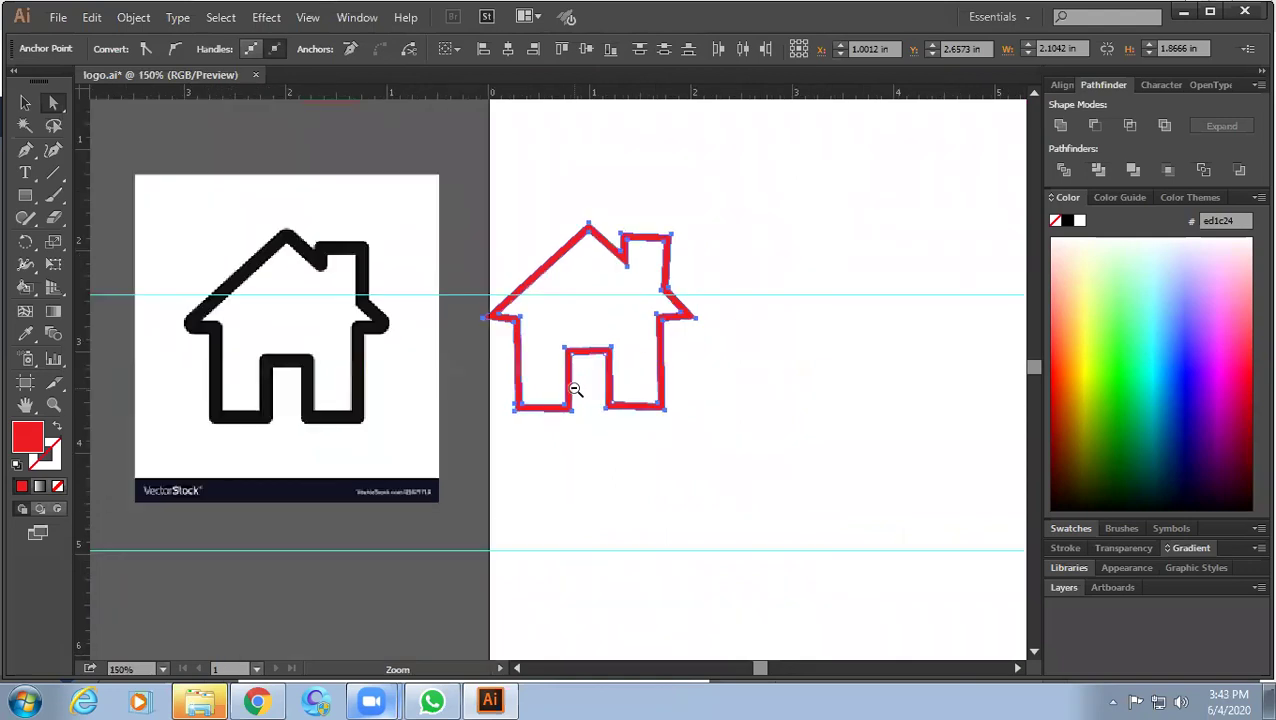
{"action": "scroll", "coordinate": [547, 410], "scroll_direction": "up", "scroll_amount": 4}
{"action": "mouse_move", "coordinate": [543, 406]}
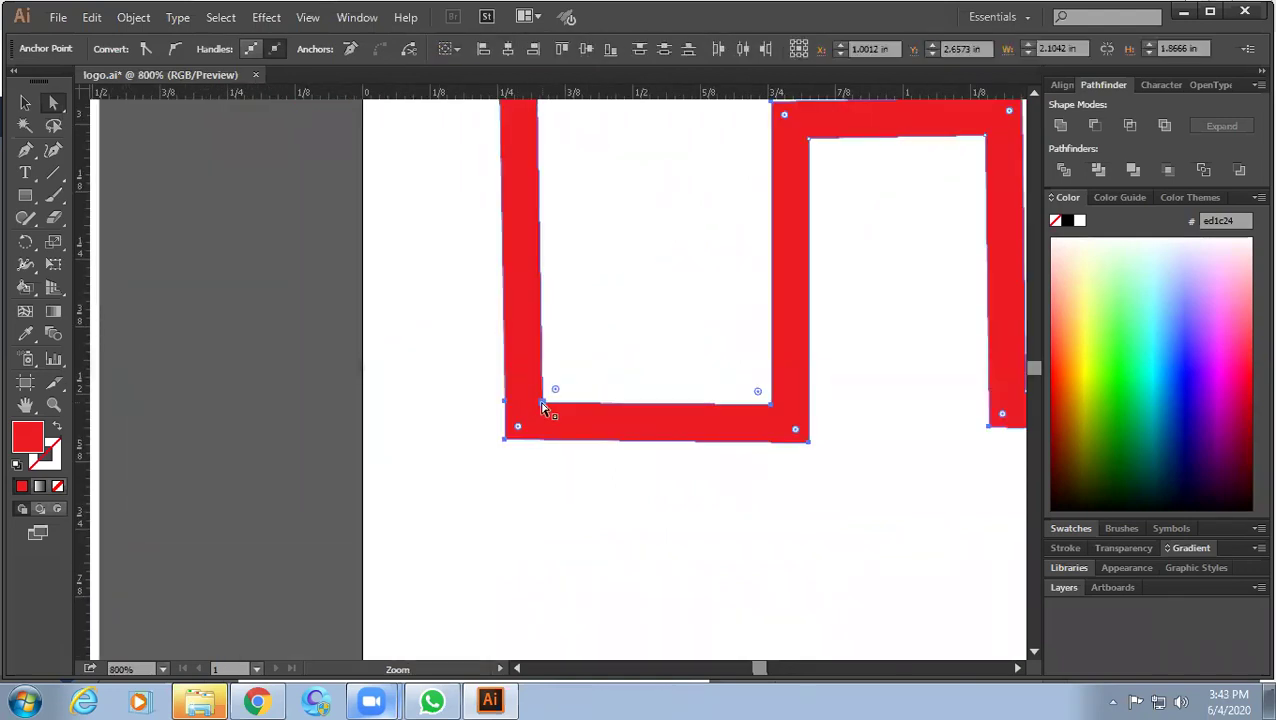
{"action": "scroll", "coordinate": [545, 408], "scroll_direction": "down", "scroll_amount": 3}
{"action": "scroll", "coordinate": [741, 363], "scroll_direction": "up", "scroll_amount": 2}
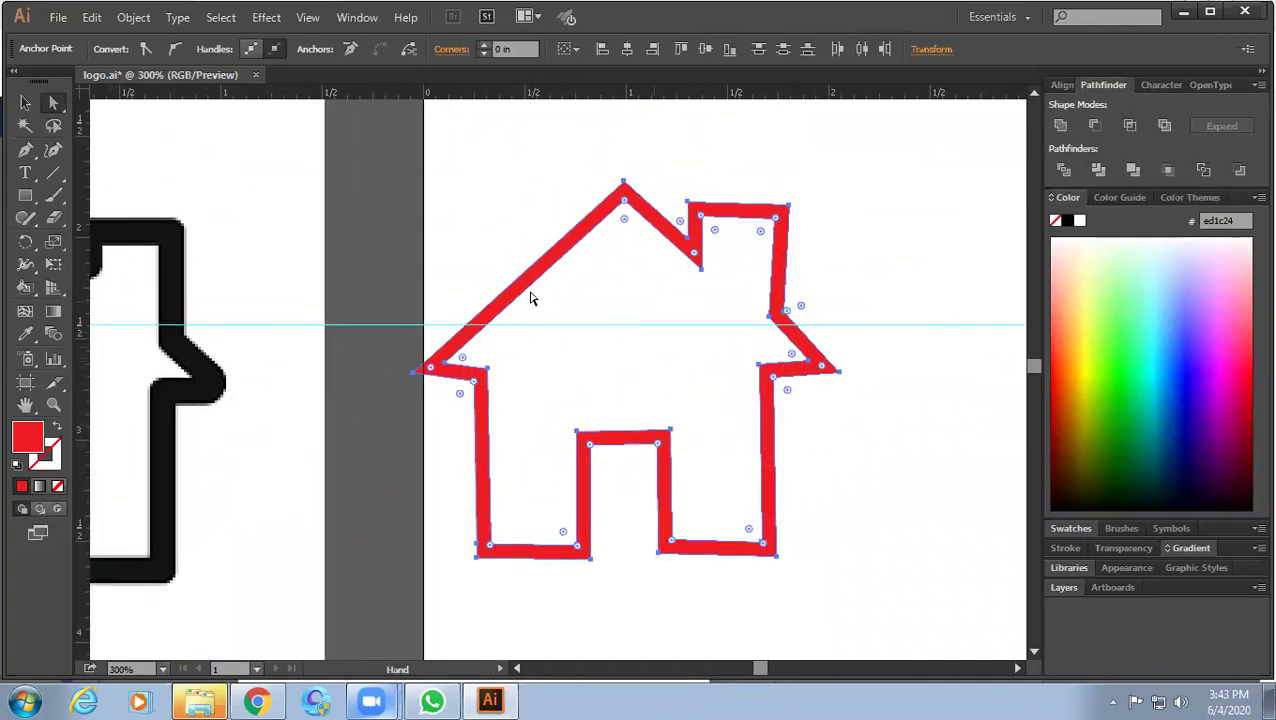
{"action": "scroll", "coordinate": [786, 330], "scroll_direction": "down", "scroll_amount": 1}
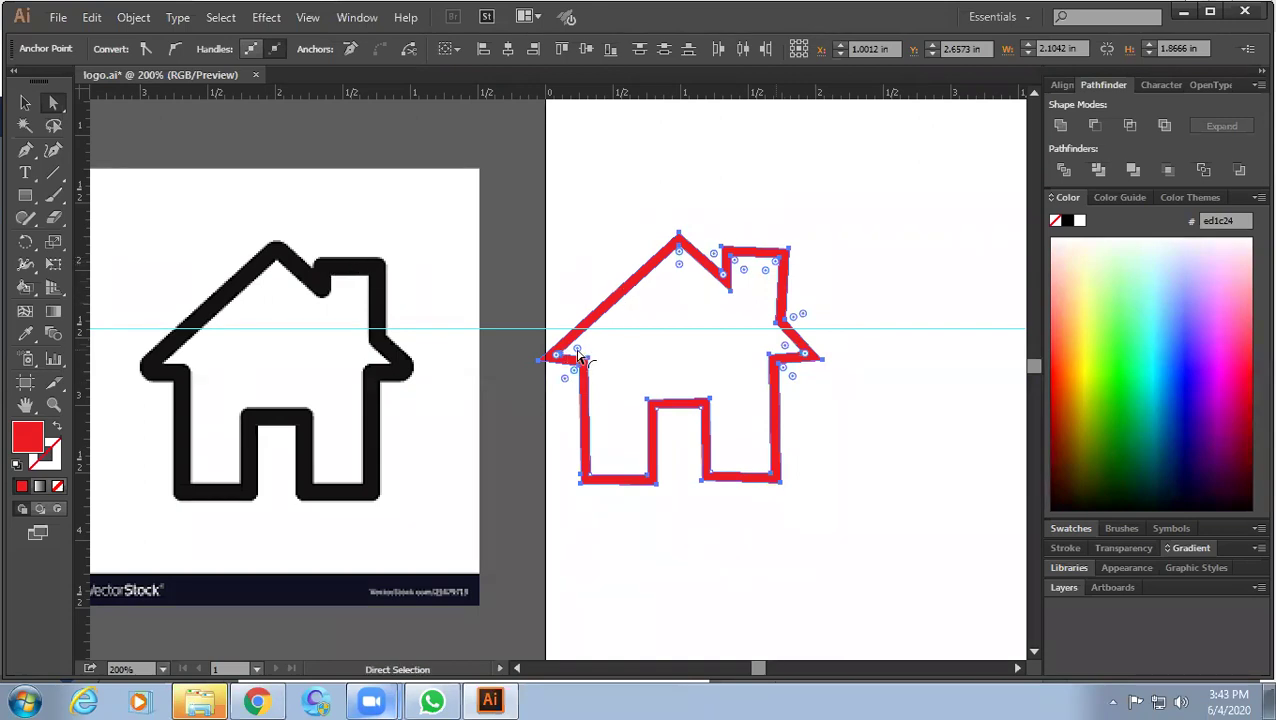
{"action": "key", "text": "ctrl+z"}
{"action": "key", "text": "ctrl+z"}
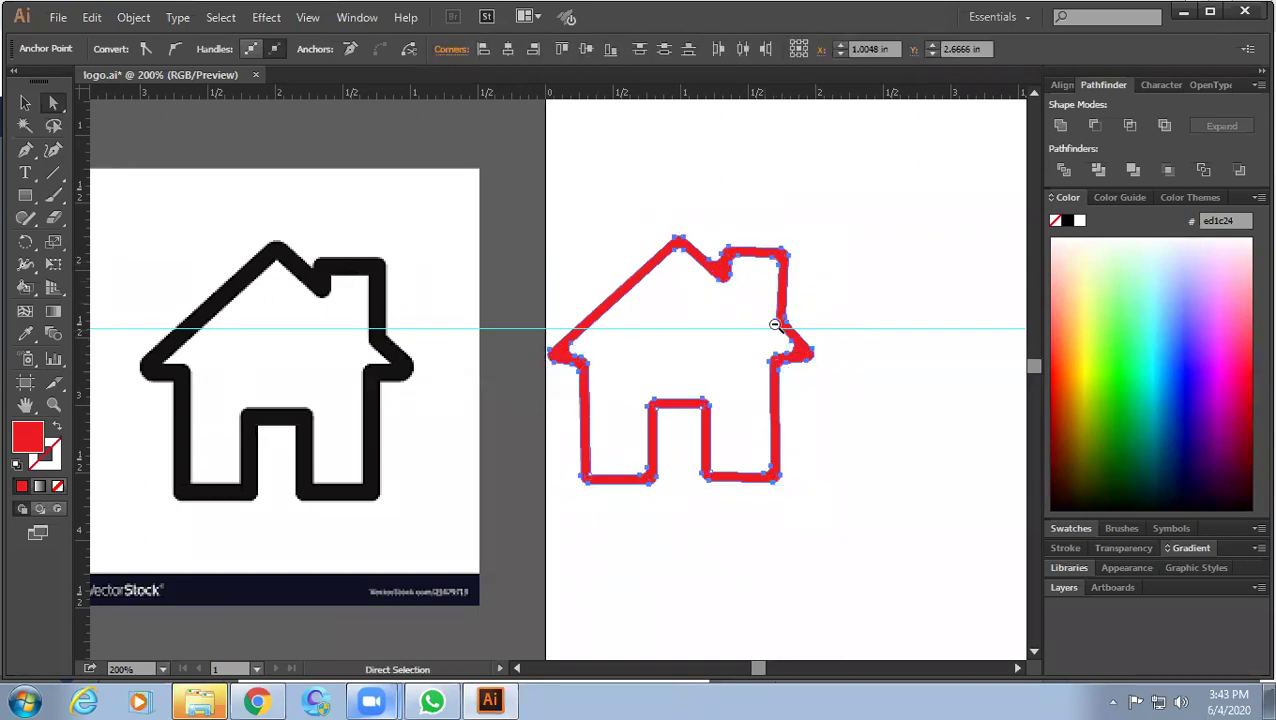
{"action": "left_click", "coordinate": [871, 251]}
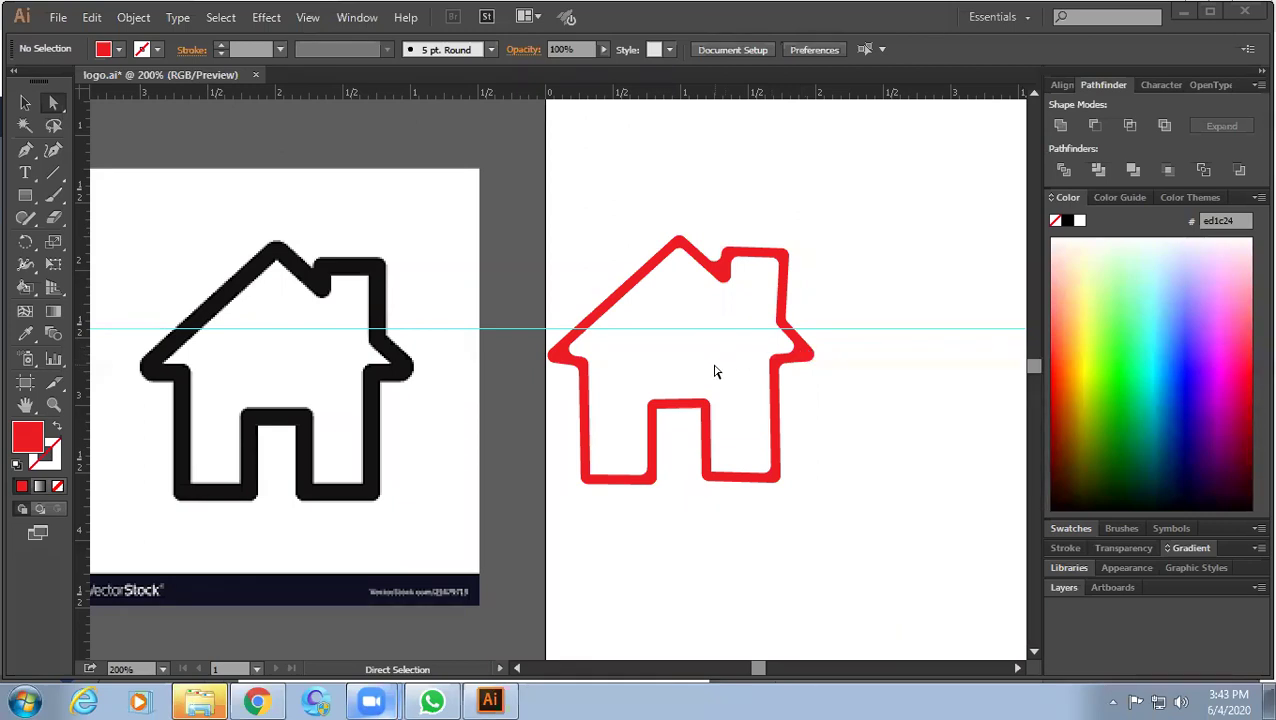
Zoom out and delete the selected black house group.
{"action": "left_click", "coordinate": [25, 103]}
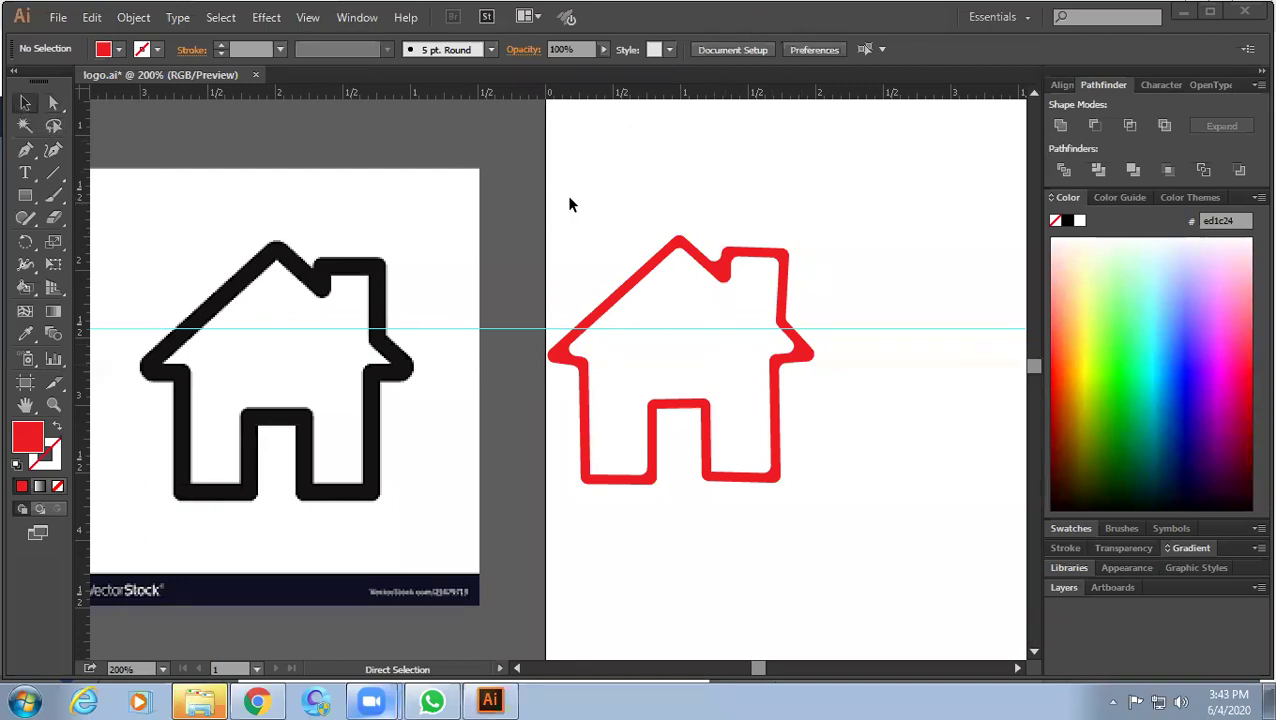
{"action": "left_click", "coordinate": [684, 194], "text": "ctrl+alt"}
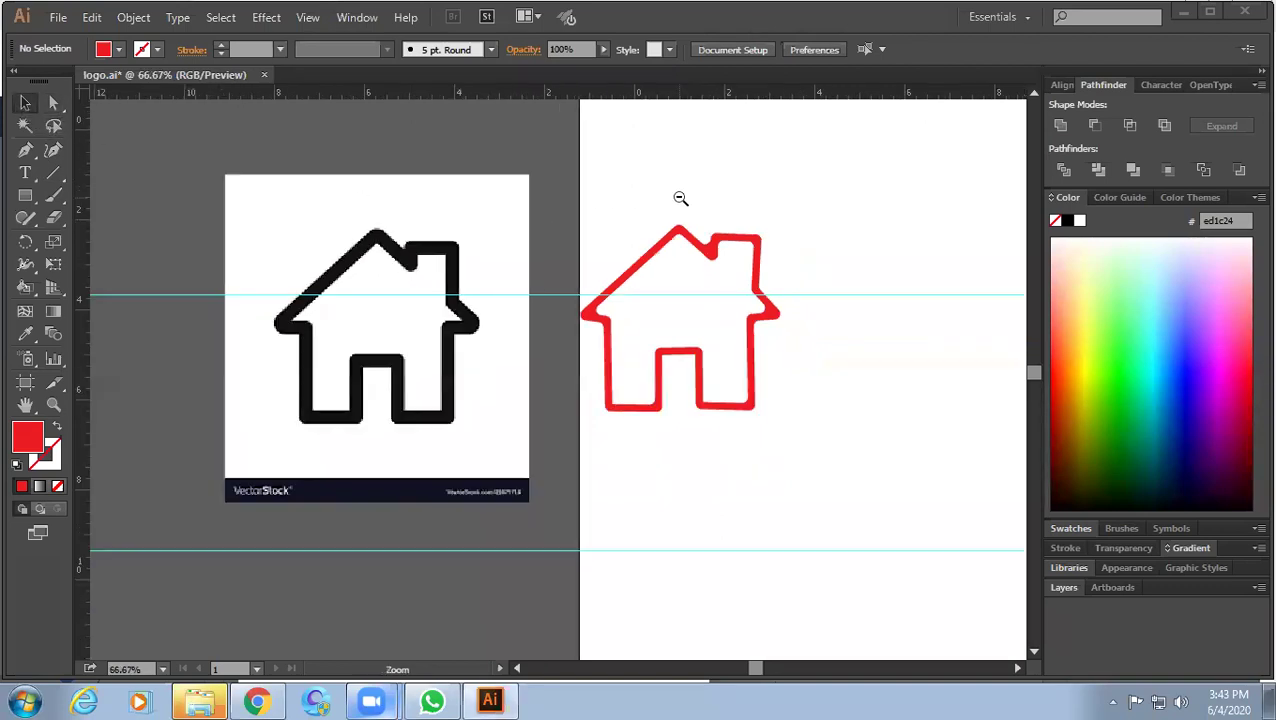
{"action": "mouse_move", "coordinate": [605, 280]}
{"action": "left_mouse_down"}
{"action": "mouse_move", "coordinate": [532, 379]}
{"action": "mouse_move", "coordinate": [420, 405]}
{"action": "left_mouse_up"}
{"action": "key", "text": "Delete"}
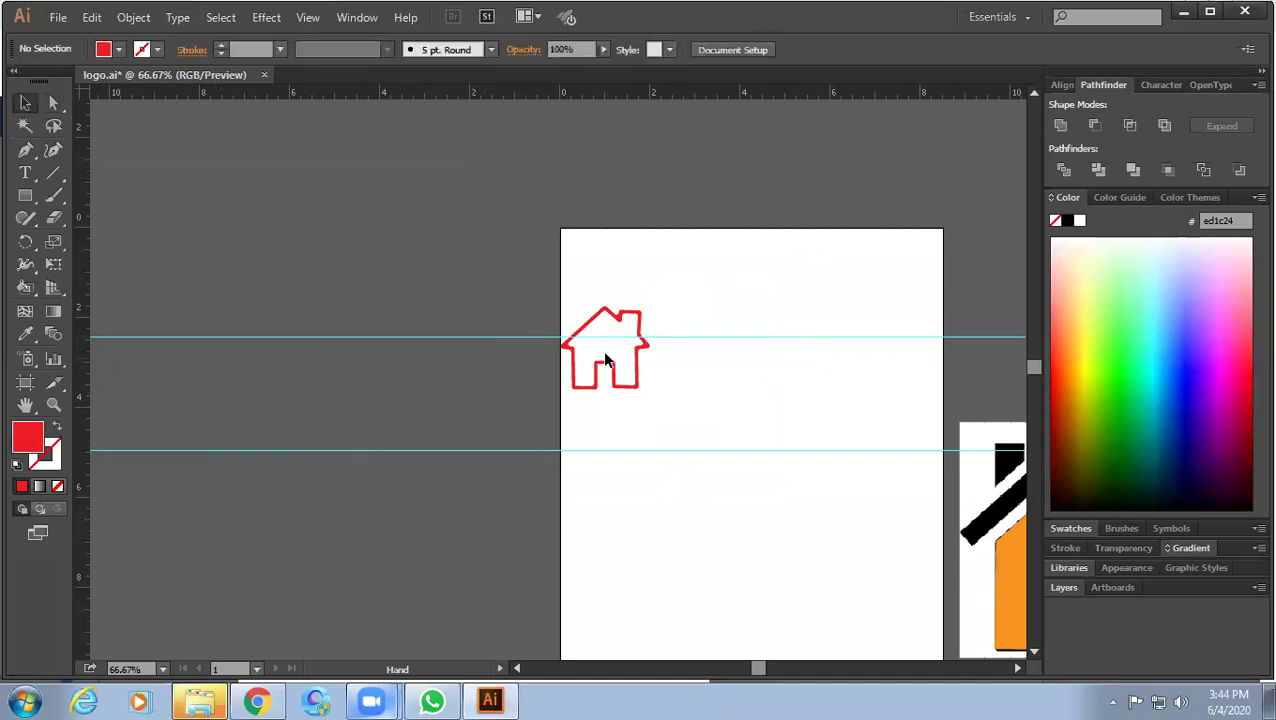
Delete the orange house shape and the white-background house image.
{"action": "left_click_drag", "start_coordinate": [835, 457], "coordinate": [456, 342]}
{"action": "mouse_move", "coordinate": [809, 464]}
{"action": "left_mouse_down"}
{"action": "mouse_move", "coordinate": [436, 413]}
{"action": "mouse_move", "coordinate": [206, 516]}
{"action": "left_mouse_up"}
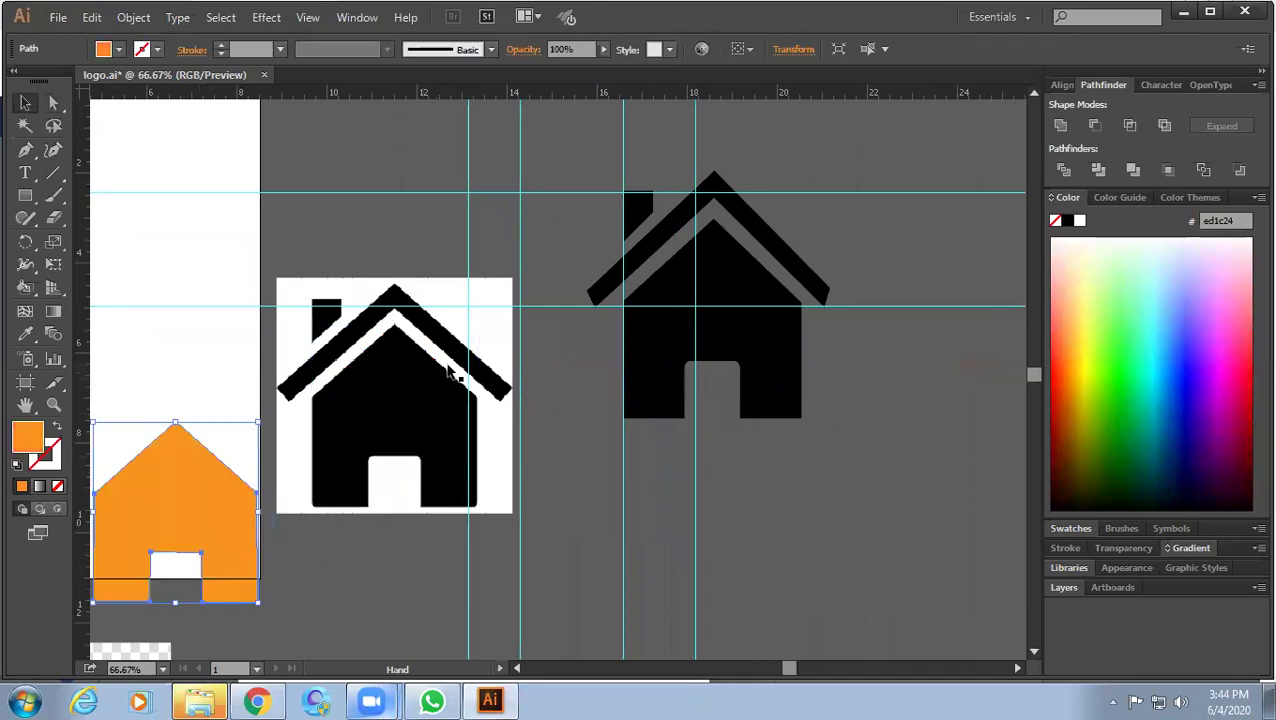
{"action": "key", "text": "Delete"}
{"action": "left_click_drag", "start_coordinate": [463, 360], "coordinate": [171, 456]}
{"action": "key", "text": "Delete"}
Deselect everything and pan to the transparent house image.
{"action": "left_click", "coordinate": [650, 250]}
{"action": "left_click", "coordinate": [416, 393]}
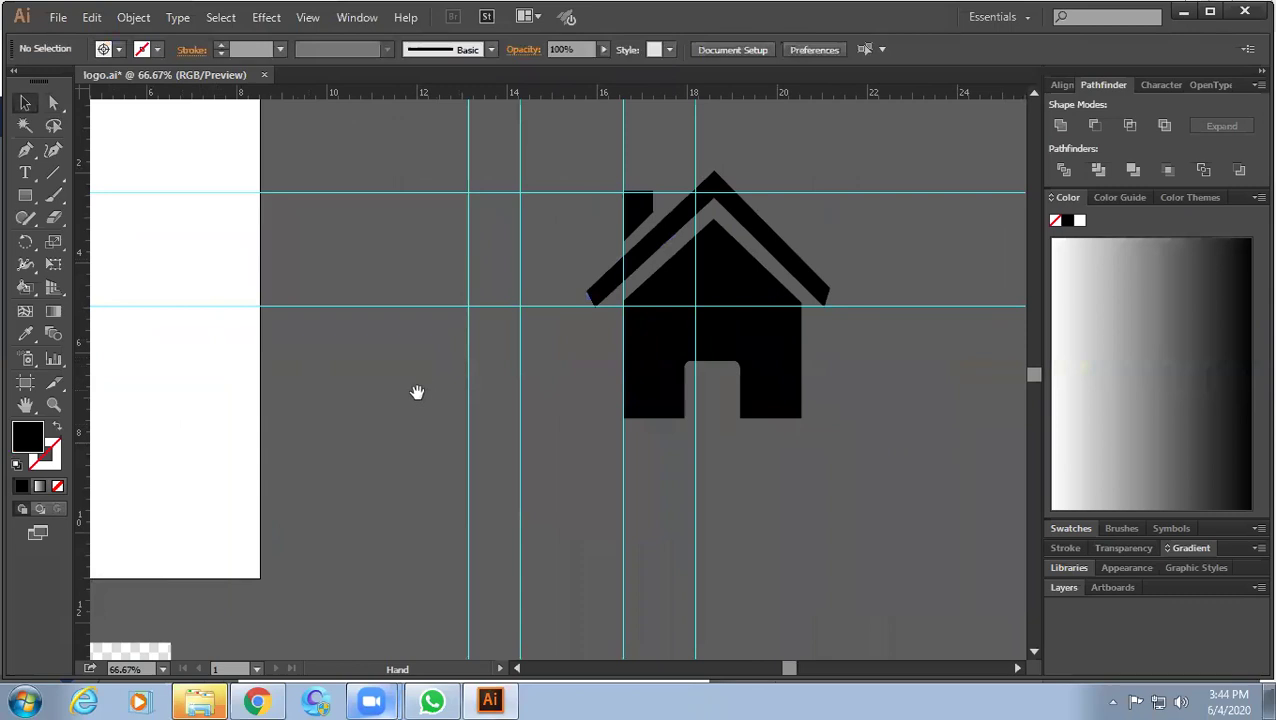
{"action": "left_click_drag", "start_coordinate": [350, 436], "coordinate": [710, 270]}
{"action": "scroll", "coordinate": [712, 270], "scroll_direction": "down", "scroll_amount": 1}
{"action": "scroll", "coordinate": [620, 395], "scroll_direction": "down", "scroll_amount": 1}
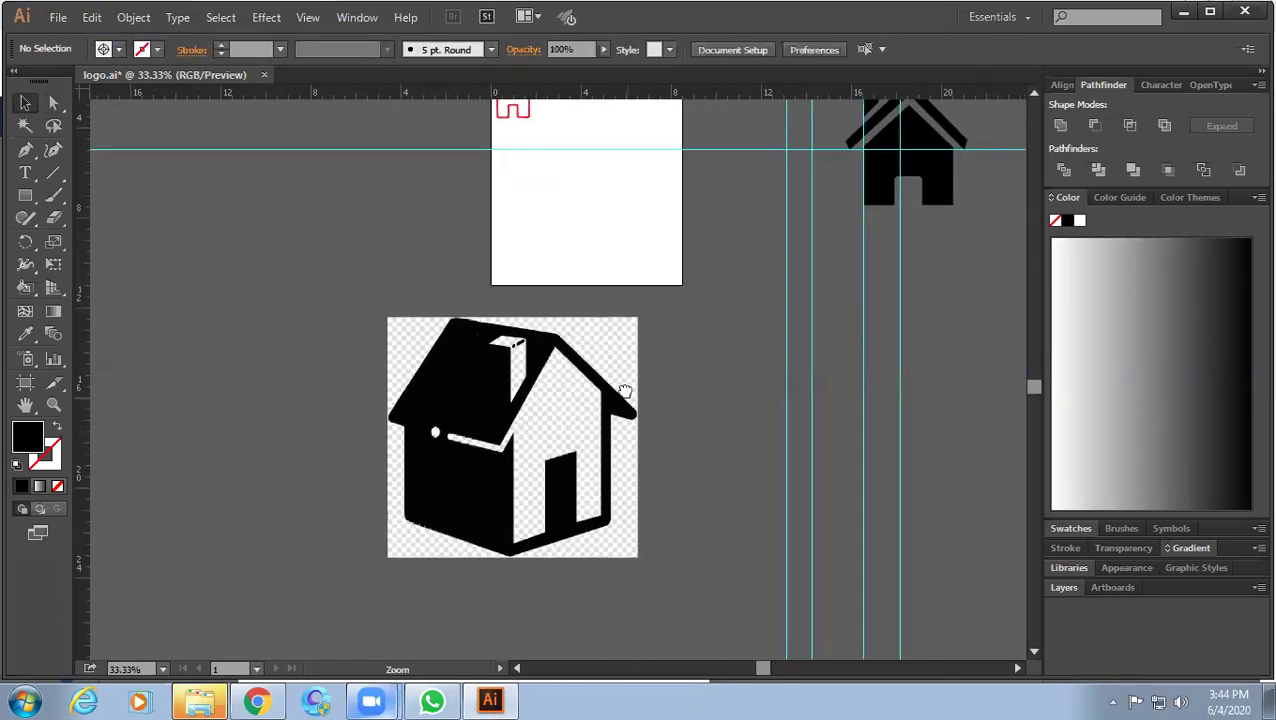
{"action": "scroll", "coordinate": [525, 415], "scroll_direction": "up", "scroll_amount": 1}
{"action": "scroll", "coordinate": [530, 420], "scroll_direction": "up", "scroll_amount": 1}
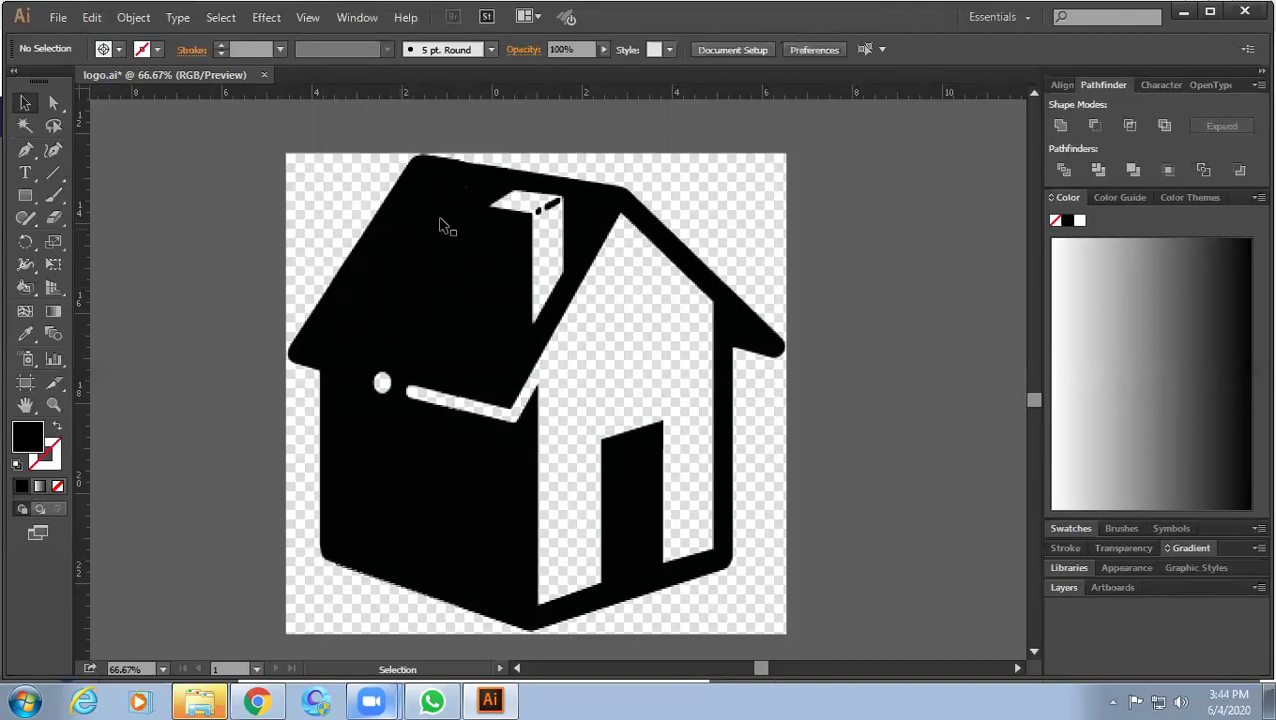
{"action": "left_click_drag", "start_coordinate": [535, 255], "coordinate": [510, 332]}
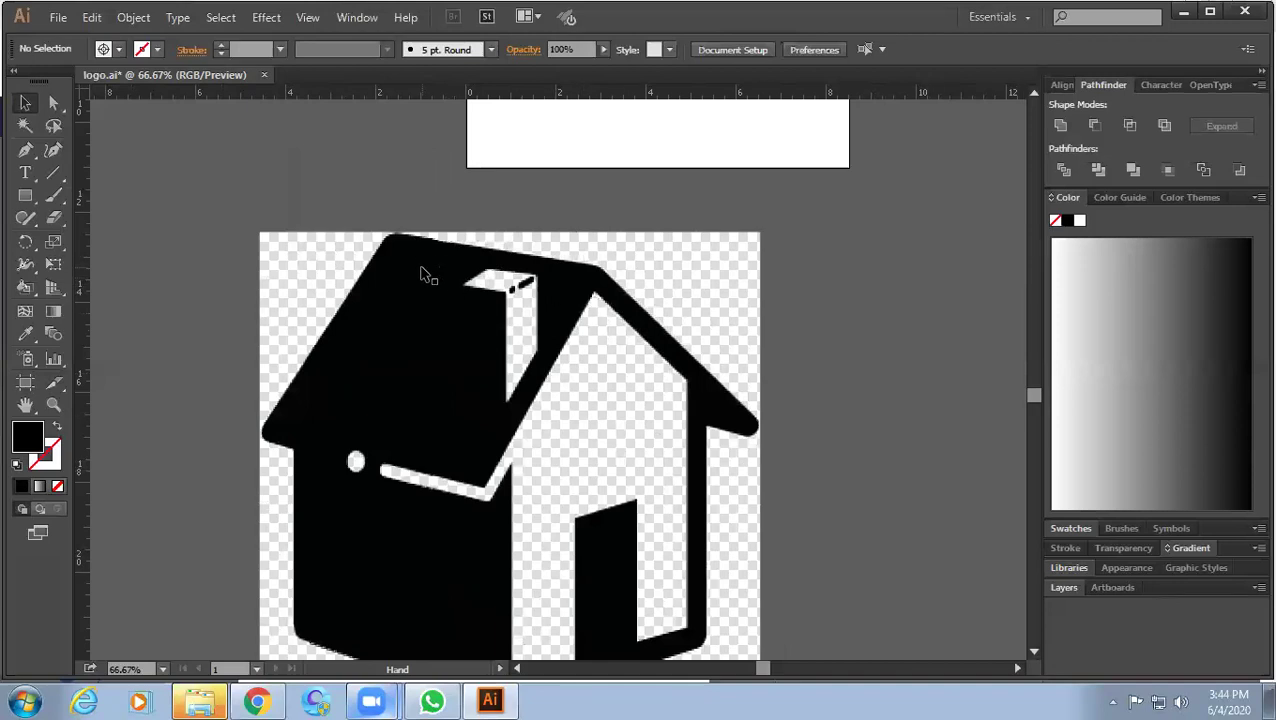
Draw a black rectangle spanning the reference house's roof area.
{"action": "left_click", "coordinate": [25, 196]}
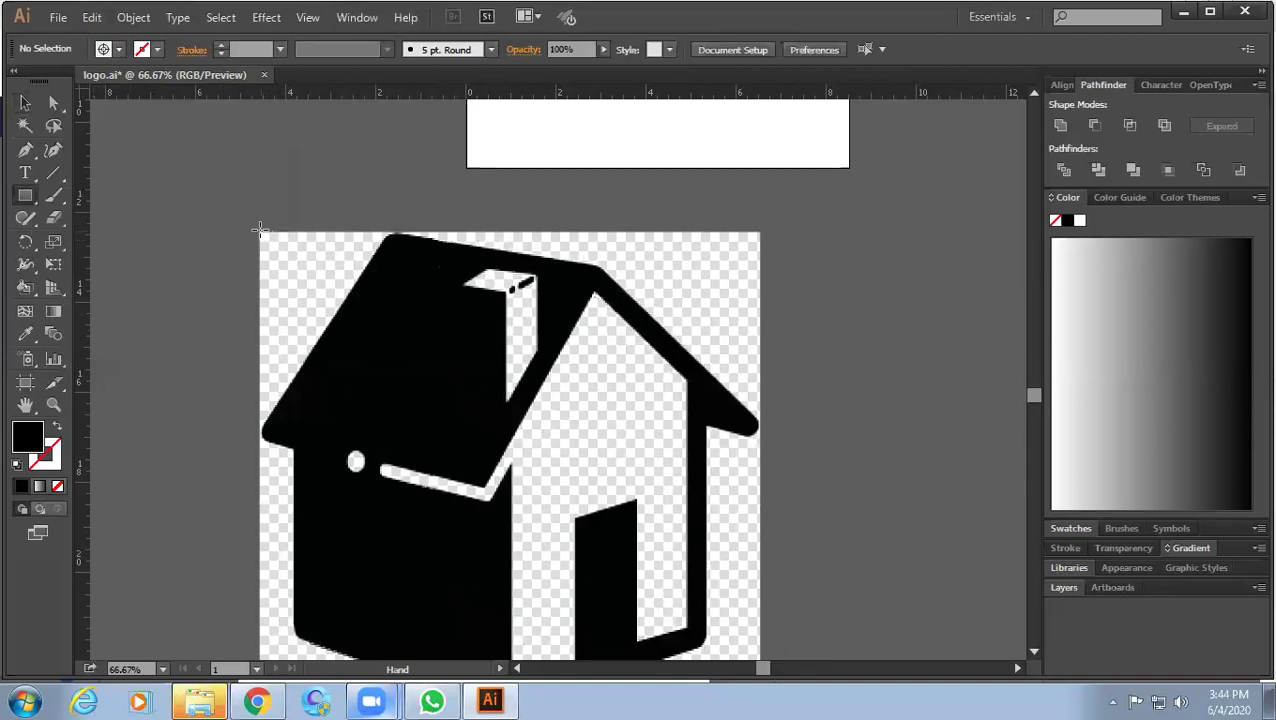
{"action": "left_click_drag", "start_coordinate": [258, 228], "coordinate": [736, 450]}
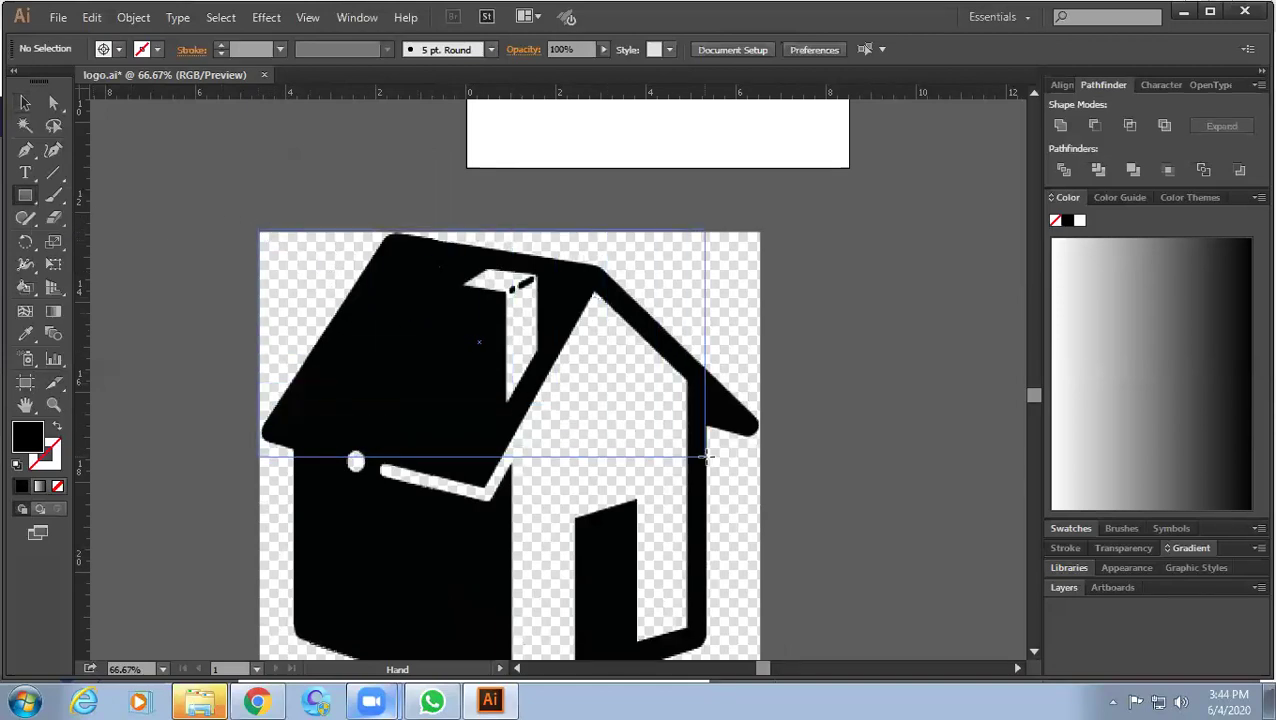
{"action": "mouse_move", "coordinate": [736, 450]}
{"action": "left_mouse_down"}
{"action": "mouse_move", "coordinate": [762, 465]}
{"action": "mouse_move", "coordinate": [761, 489]}
{"action": "left_mouse_up"}
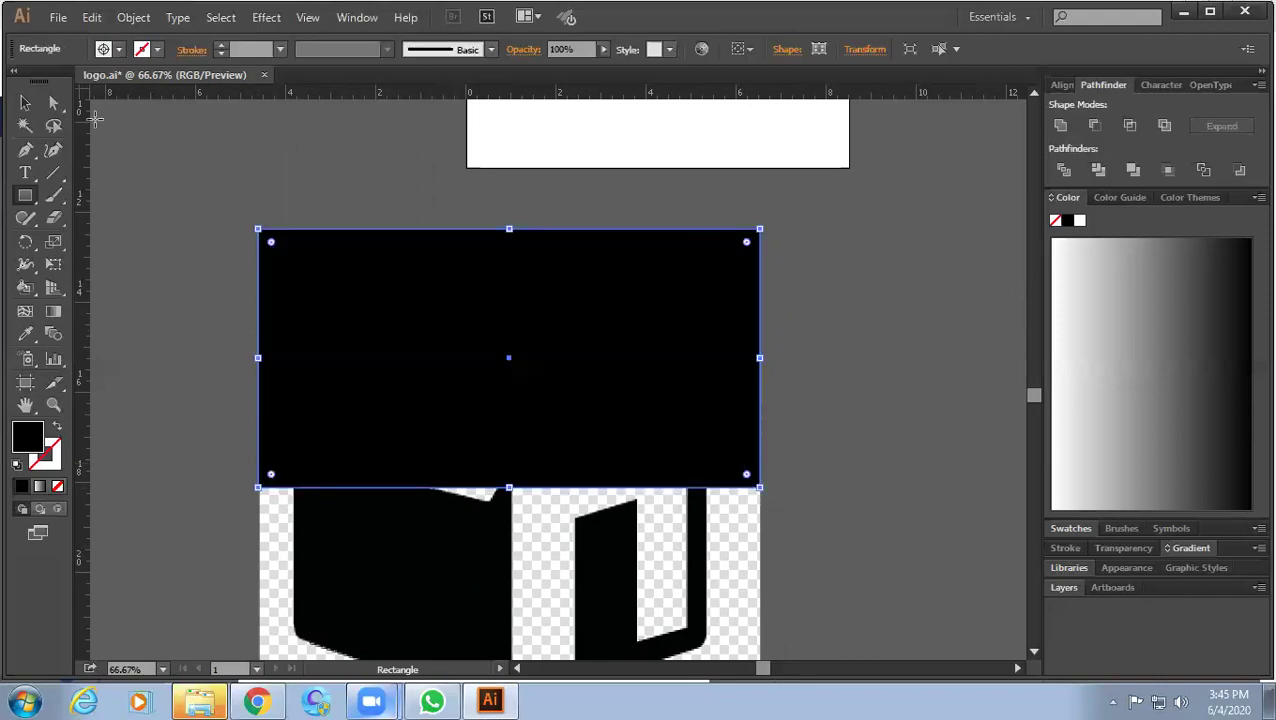
Move the black rectangle to the right, clear of the house.
{"action": "left_click", "coordinate": [25, 103]}
{"action": "mouse_move", "coordinate": [482, 394]}
{"action": "left_mouse_down"}
{"action": "mouse_move", "coordinate": [293, 345]}
{"action": "mouse_move", "coordinate": [570, 362]}
{"action": "mouse_move", "coordinate": [551, 411]}
{"action": "left_mouse_up"}
{"action": "scroll", "coordinate": [570, 362], "scroll_direction": "down", "scroll_amount": 1}
{"action": "left_click_drag", "start_coordinate": [456, 413], "coordinate": [645, 404]}
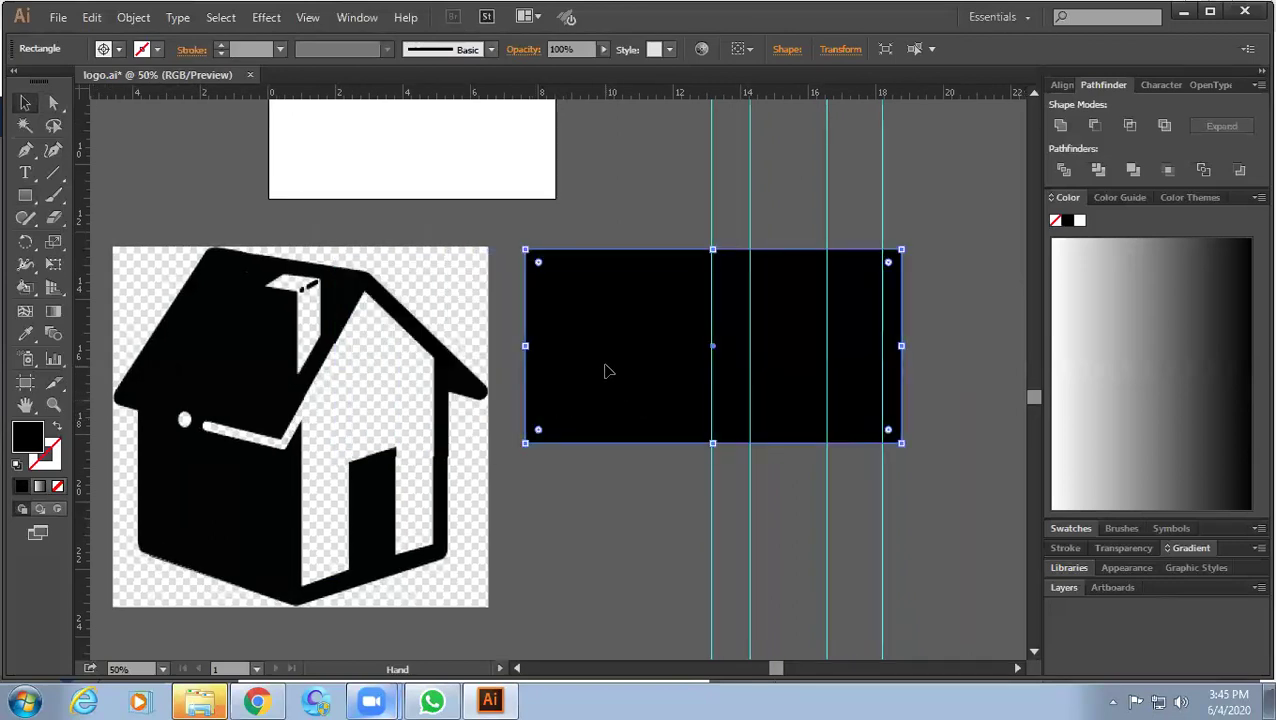
{"action": "left_click_drag", "start_coordinate": [612, 318], "coordinate": [614, 330]}
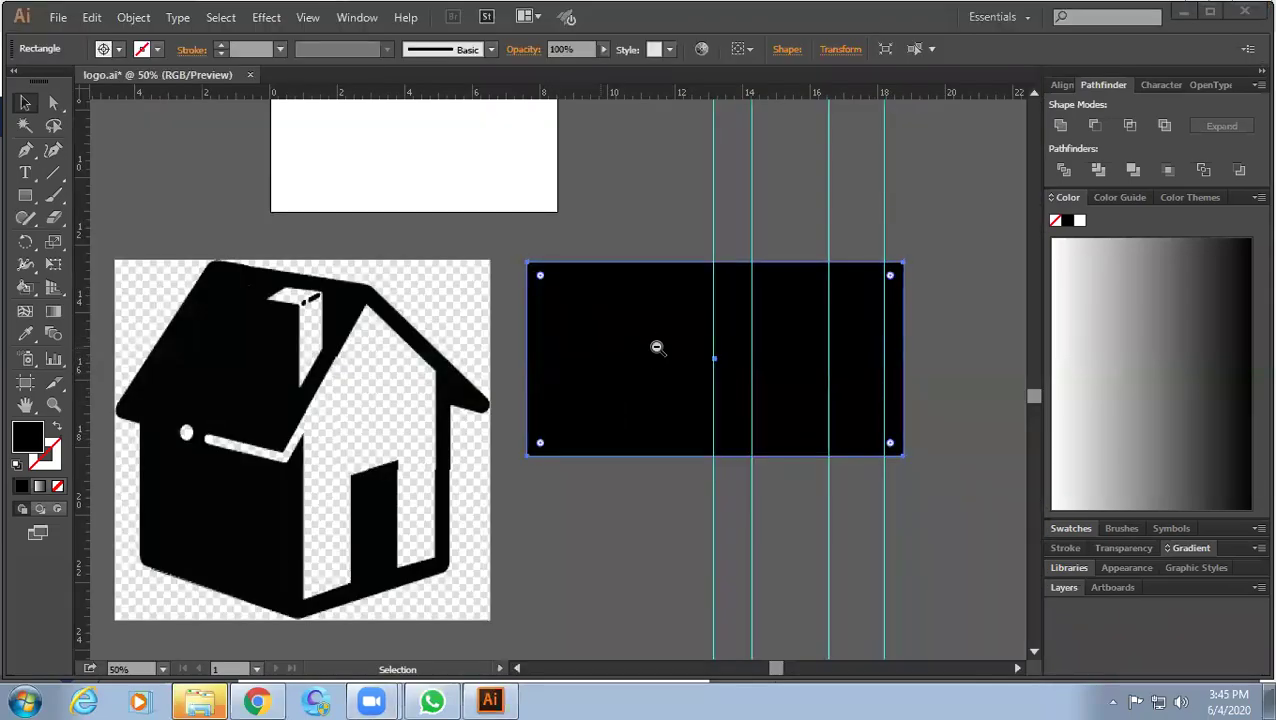
Add two anchor points to the black rectangle's top edge with the Add Anchor Point tool.
{"action": "left_click", "coordinate": [31, 151]}
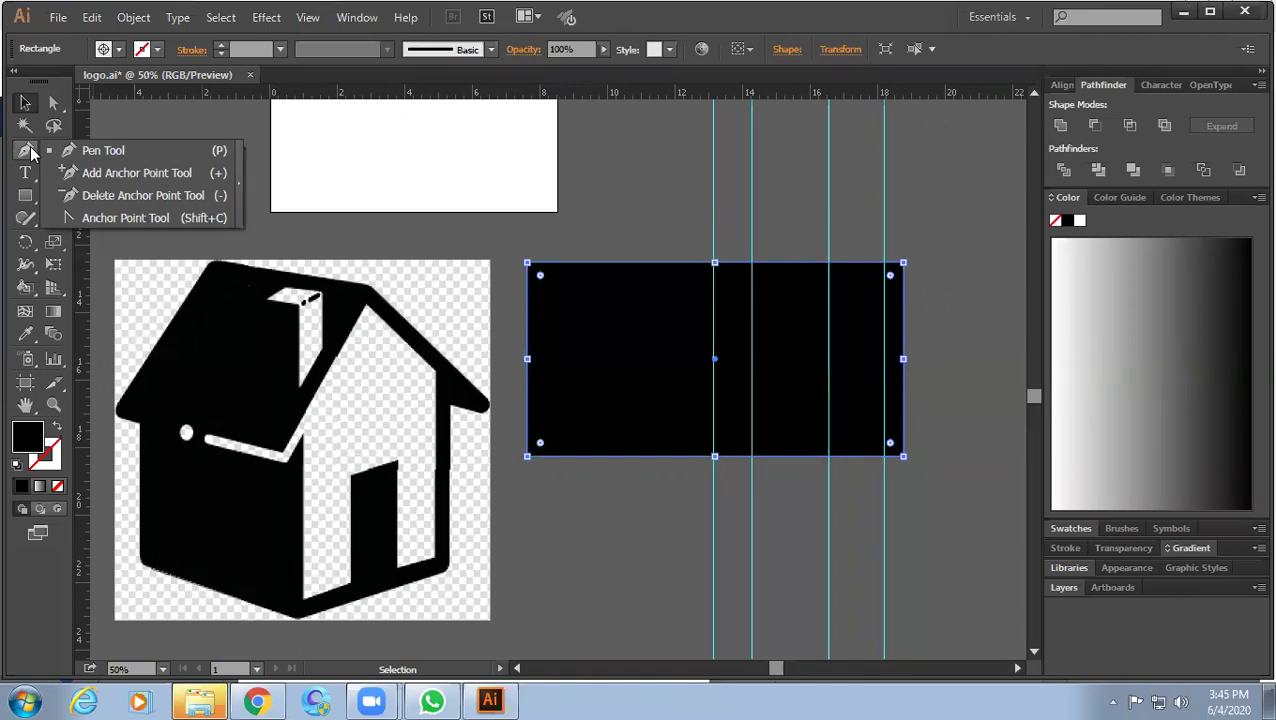
{"action": "left_click", "coordinate": [86, 173]}
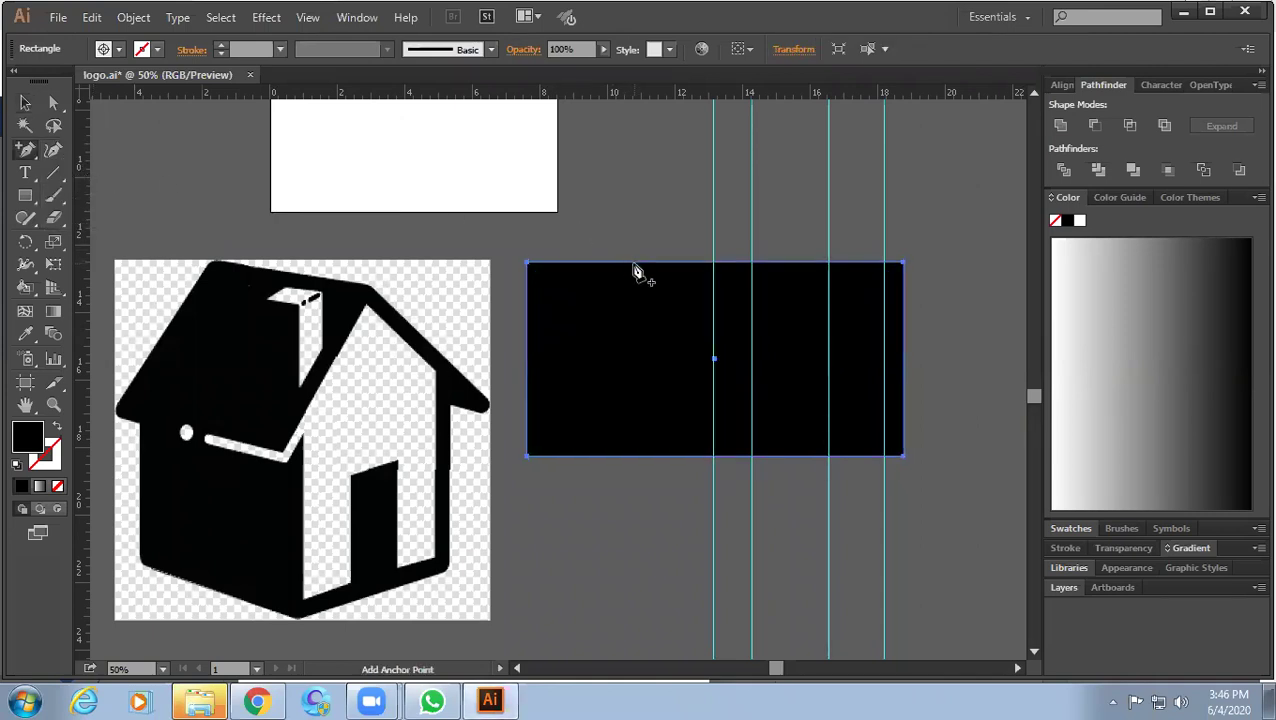
{"action": "left_click", "coordinate": [634, 264]}
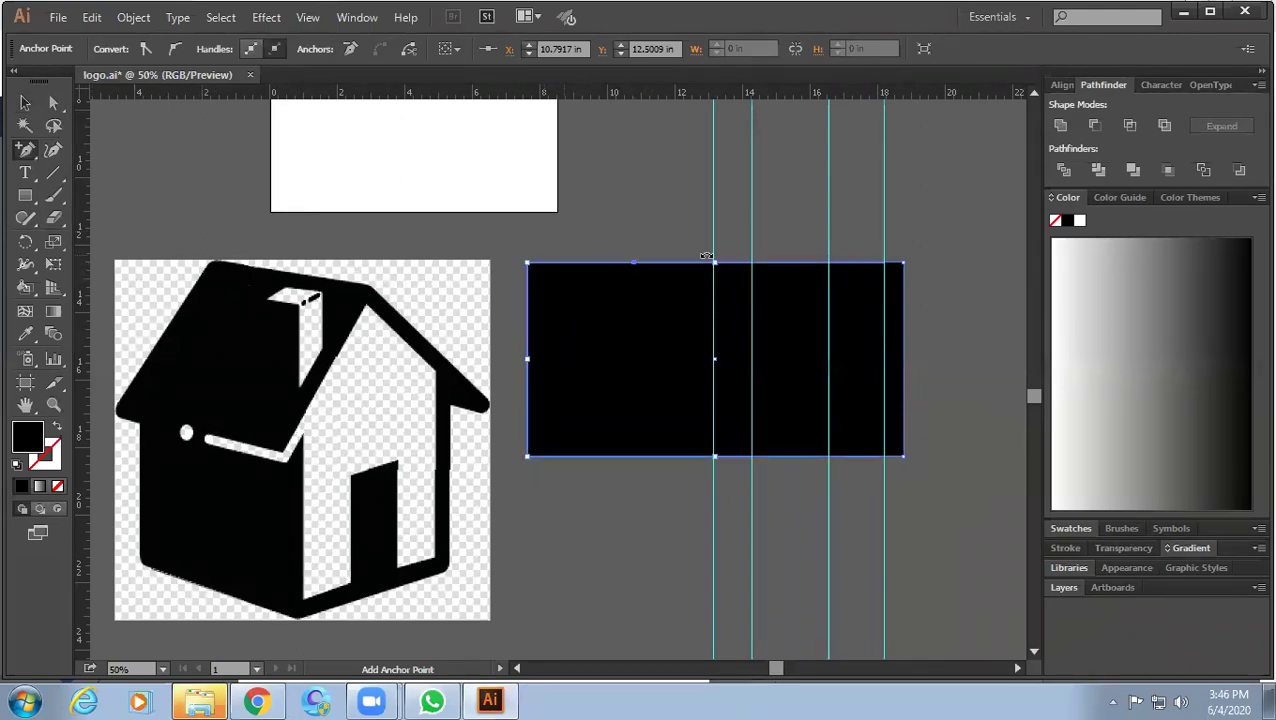
{"action": "scroll", "coordinate": [756, 268], "scroll_direction": "up", "scroll_amount": 1}
{"action": "left_click_drag", "start_coordinate": [638, 308], "coordinate": [709, 276]}
{"action": "left_click", "coordinate": [710, 280], "text": "ctrl"}
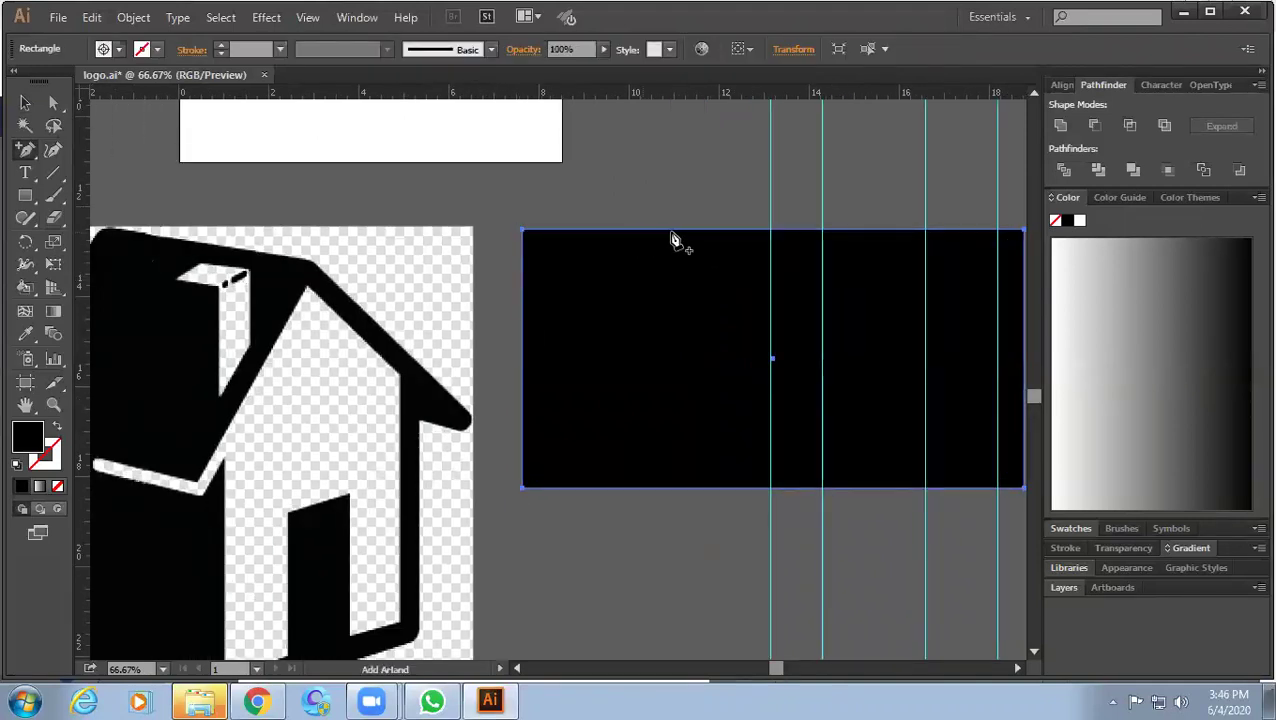
{"action": "left_click", "coordinate": [636, 231]}
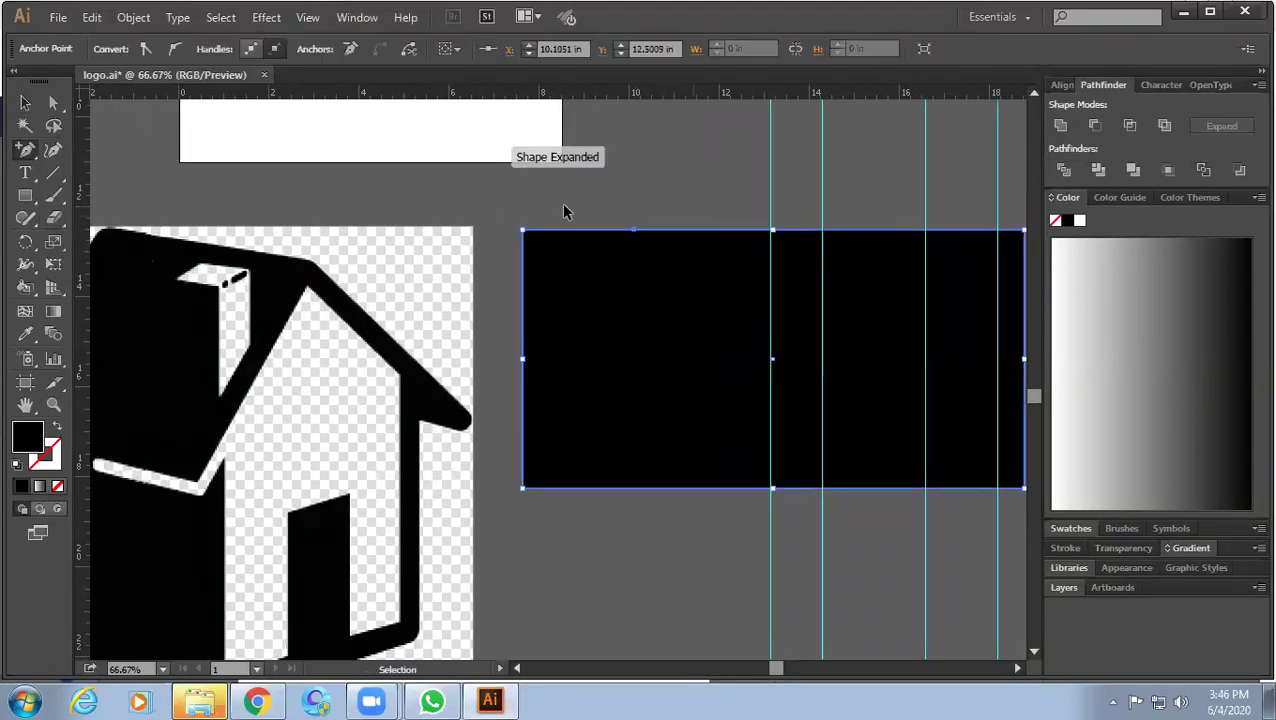
{"action": "scroll", "coordinate": [564, 205], "scroll_direction": "down", "scroll_amount": 2}
{"action": "left_click", "coordinate": [26, 152]}
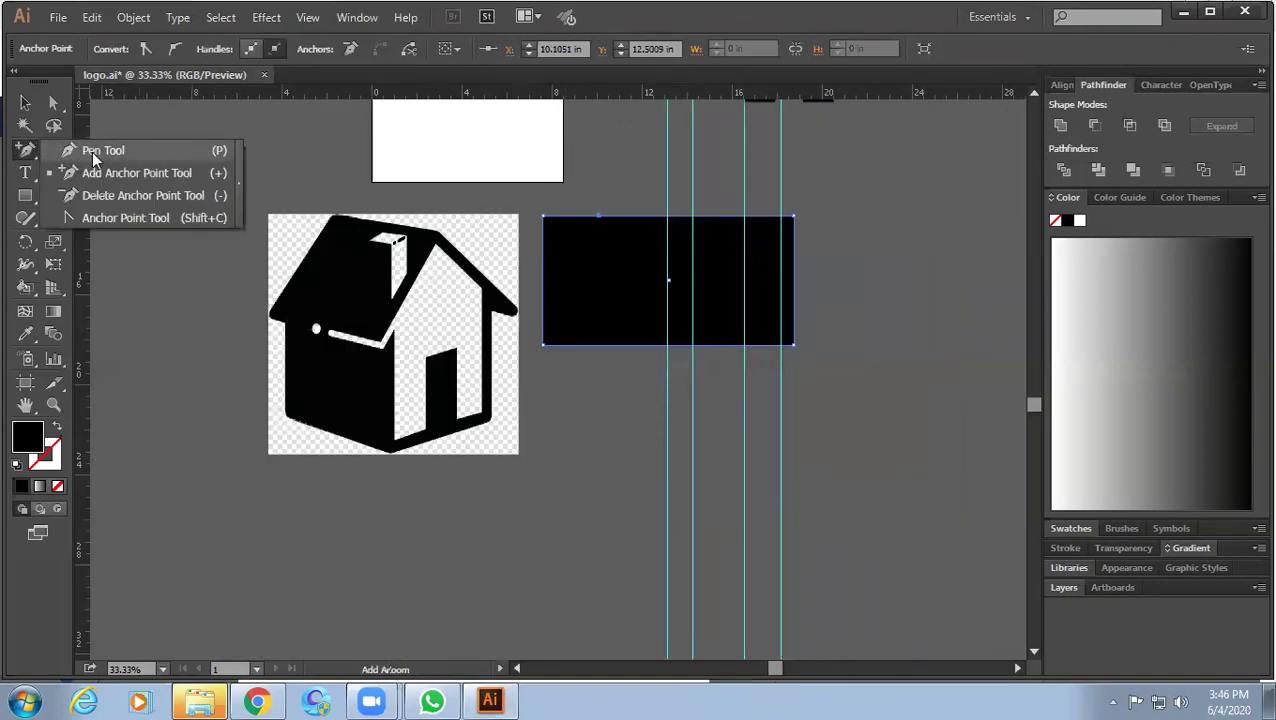
Delete the top-left anchor so the shape's left side slants.
{"action": "left_click", "coordinate": [140, 195]}
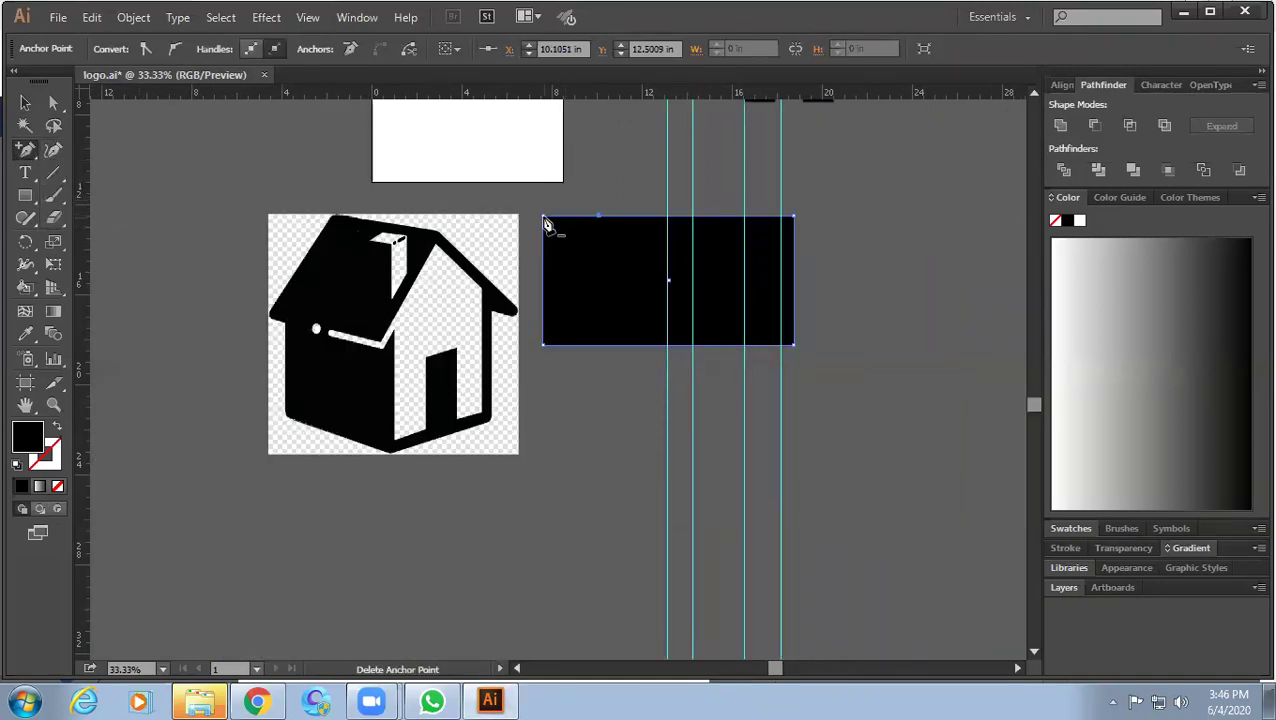
{"action": "left_click", "coordinate": [548, 222]}
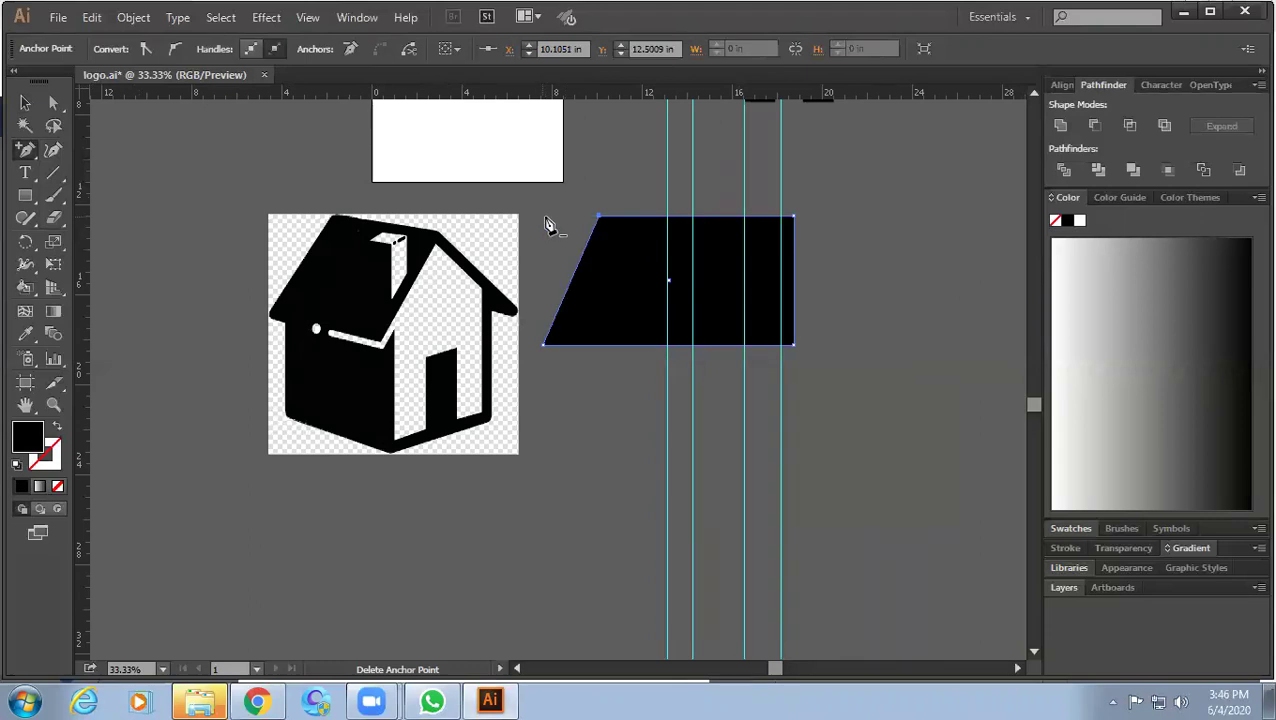
{"action": "left_click", "coordinate": [680, 243]}
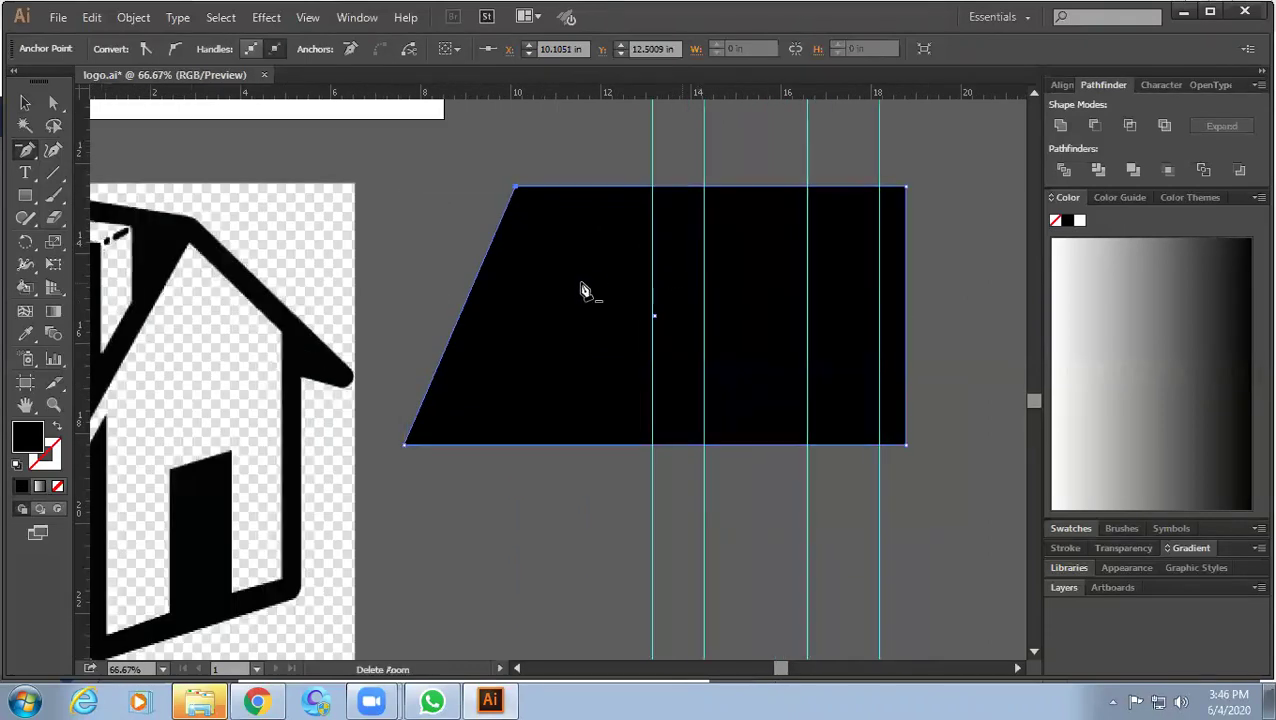
{"action": "left_click", "coordinate": [604, 273], "text": "alt"}
{"action": "left_click_drag", "start_coordinate": [604, 296], "coordinate": [598, 334]}
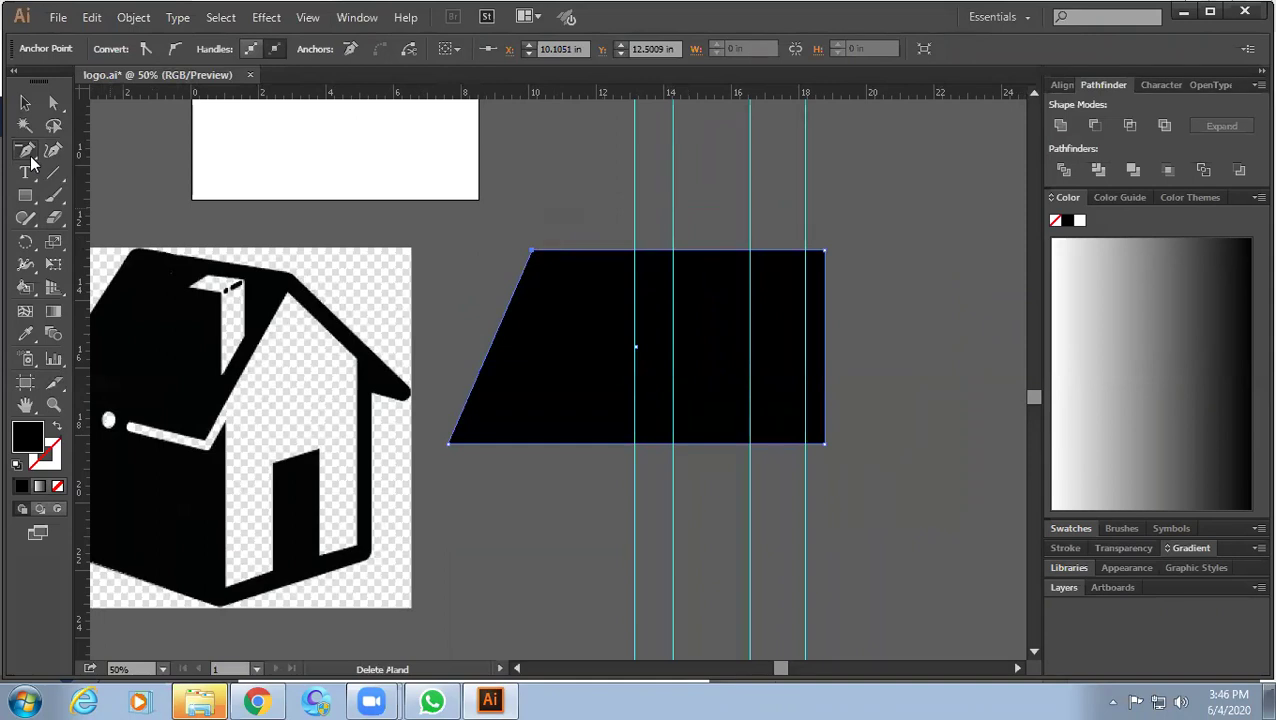
Delete the top-right corner point so both sides slope, then select the trapezoid.
{"action": "left_click_drag", "start_coordinate": [38, 157], "coordinate": [68, 171]}
{"action": "left_click", "coordinate": [745, 178], "text": "ctrl"}
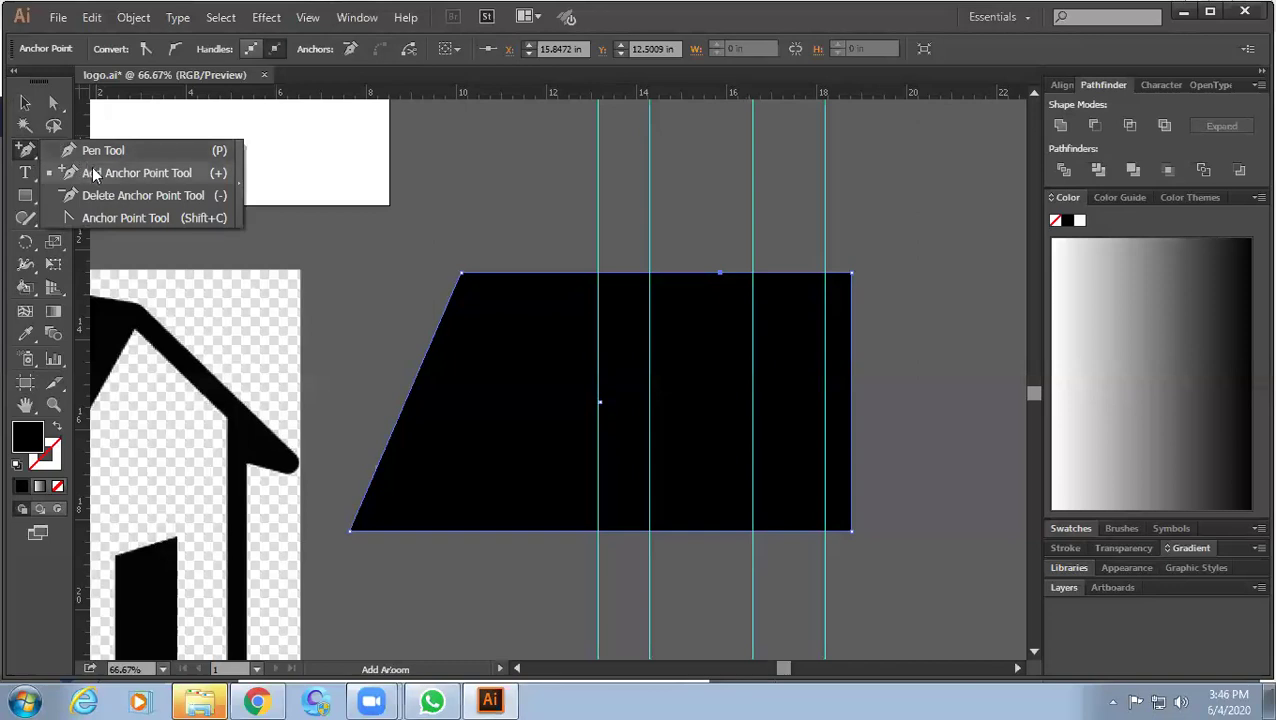
{"action": "left_click_drag", "start_coordinate": [27, 146], "coordinate": [75, 148]}
{"action": "left_click", "coordinate": [853, 279]}
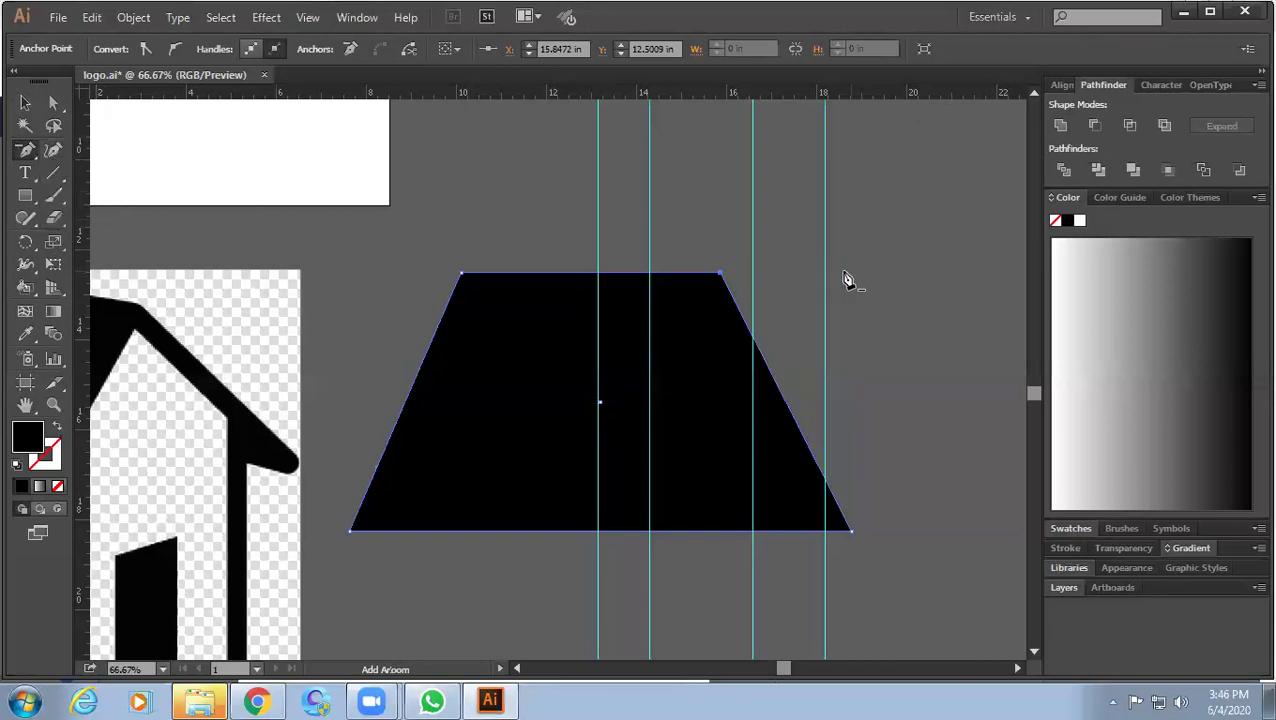
{"action": "scroll", "coordinate": [544, 256], "scroll_direction": "down", "scroll_amount": 2, "text": "alt"}
{"action": "left_click_drag", "start_coordinate": [607, 288], "coordinate": [592, 314]}
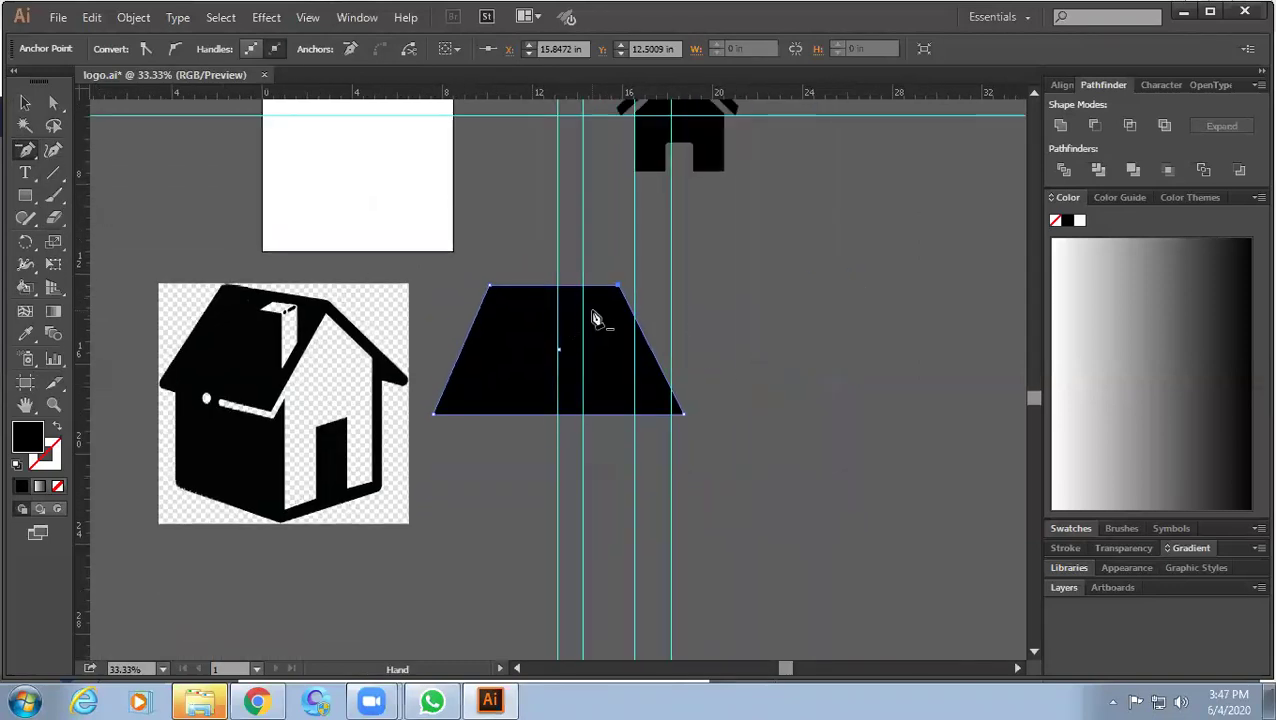
{"action": "left_click", "coordinate": [605, 299], "text": "ctrl"}
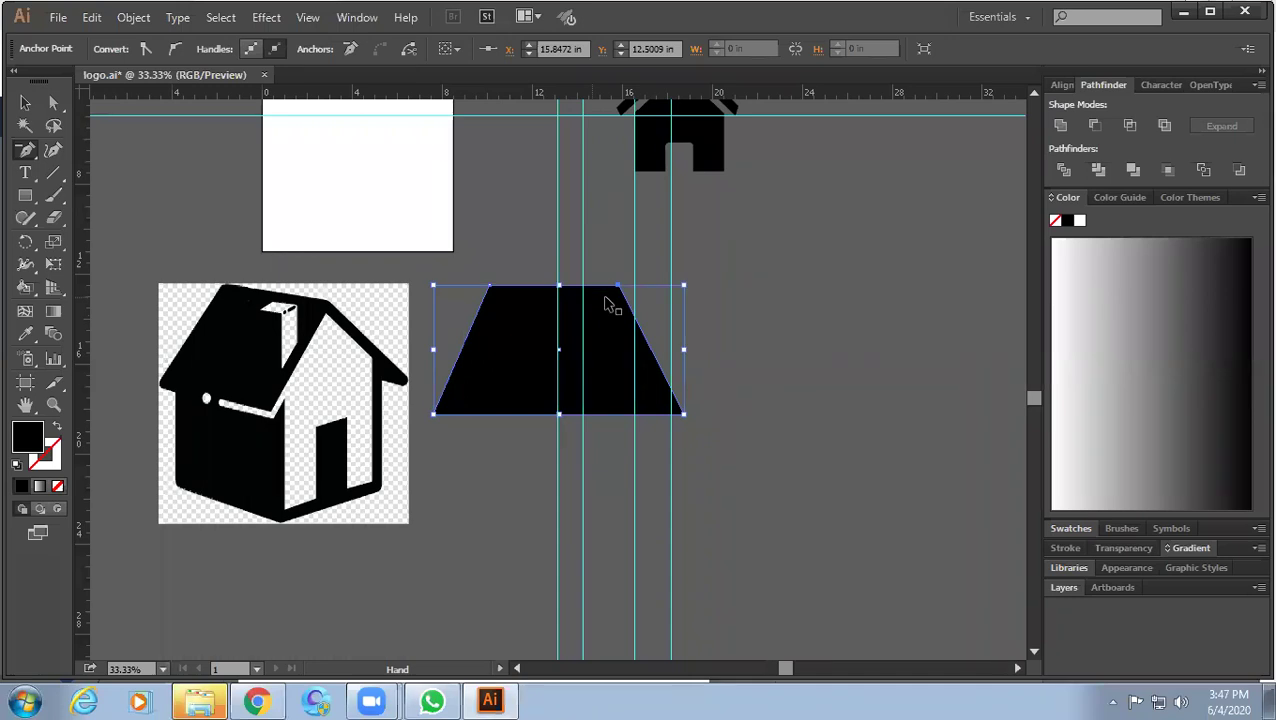
Undo the corner removal and pull a horizontal guide down to the shape's base.
{"action": "key", "text": "ctrl+z"}
{"action": "scroll", "coordinate": [692, 350], "scroll_direction": "up", "scroll_amount": 2, "text": "alt"}
{"action": "mouse_move", "coordinate": [258, 291]}
{"action": "left_mouse_down"}
{"action": "mouse_move", "coordinate": [390, 248]}
{"action": "mouse_move", "coordinate": [627, 205]}
{"action": "mouse_move", "coordinate": [386, 232]}
{"action": "left_mouse_up"}
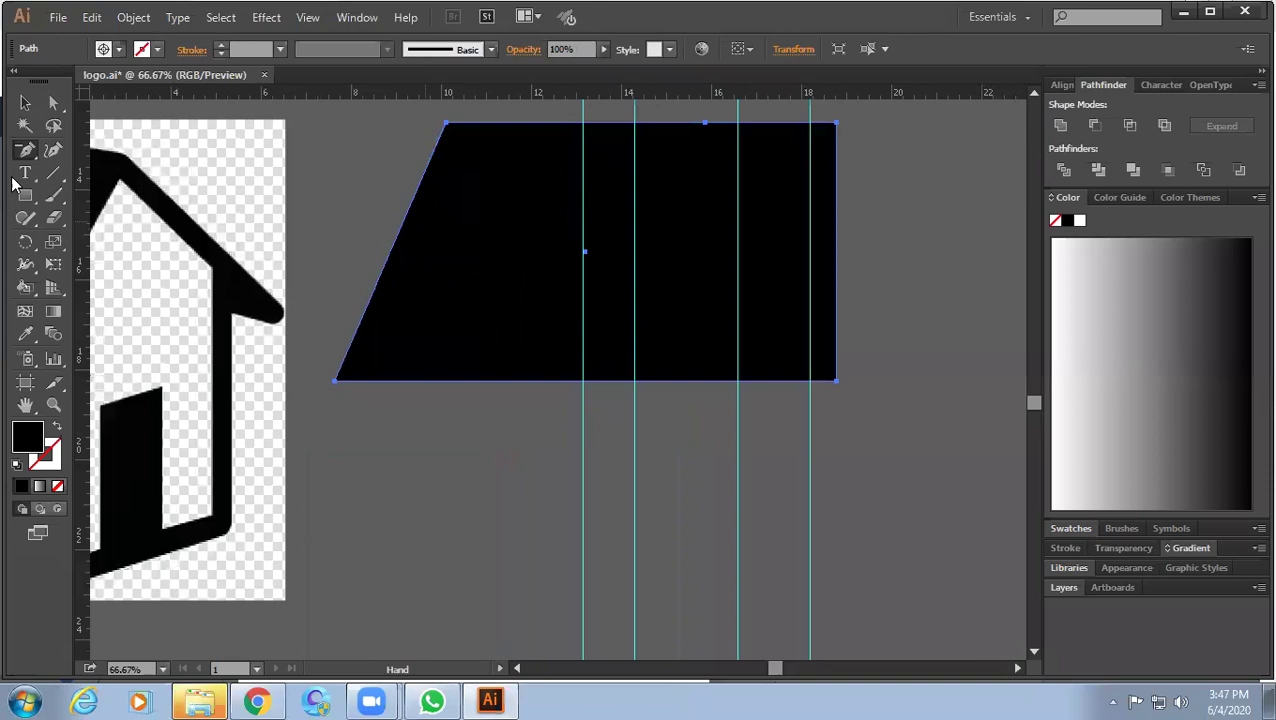
{"action": "left_click_drag", "start_coordinate": [25, 150], "coordinate": [80, 174]}
{"action": "left_click_drag", "start_coordinate": [382, 318], "coordinate": [604, 315]}
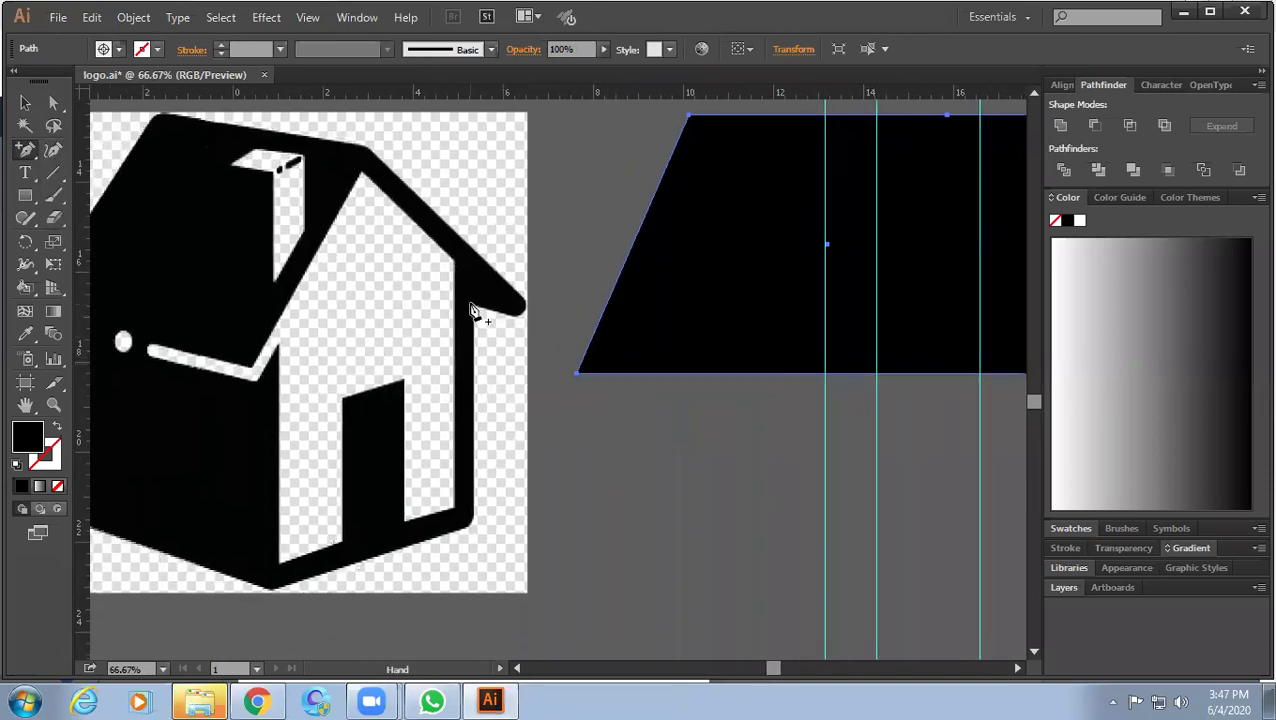
{"action": "mouse_move", "coordinate": [482, 92]}
{"action": "left_mouse_down"}
{"action": "mouse_move", "coordinate": [503, 249]}
{"action": "mouse_move", "coordinate": [490, 372]}
{"action": "mouse_move", "coordinate": [330, 370]}
{"action": "left_mouse_up"}
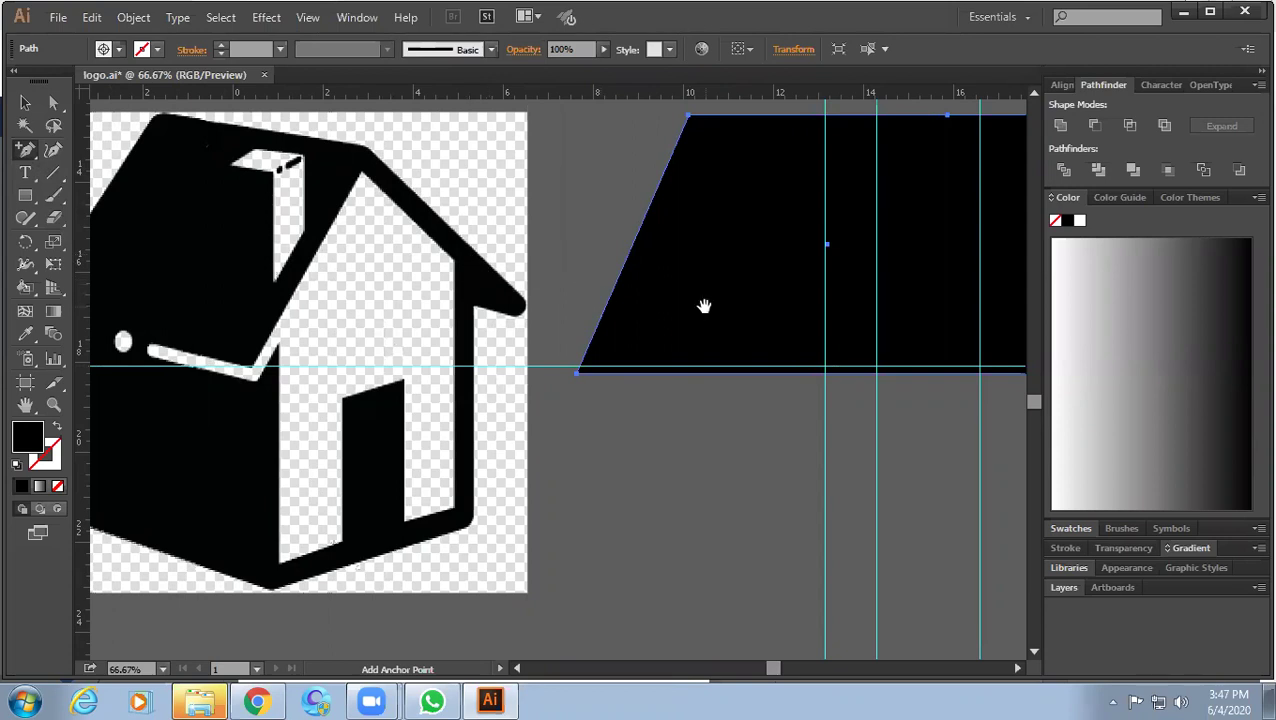
Add a point on the shape's right edge and delete its top-right corner point.
{"action": "left_click_drag", "start_coordinate": [703, 302], "coordinate": [649, 342]}
{"action": "left_click", "coordinate": [741, 312], "text": "alt"}
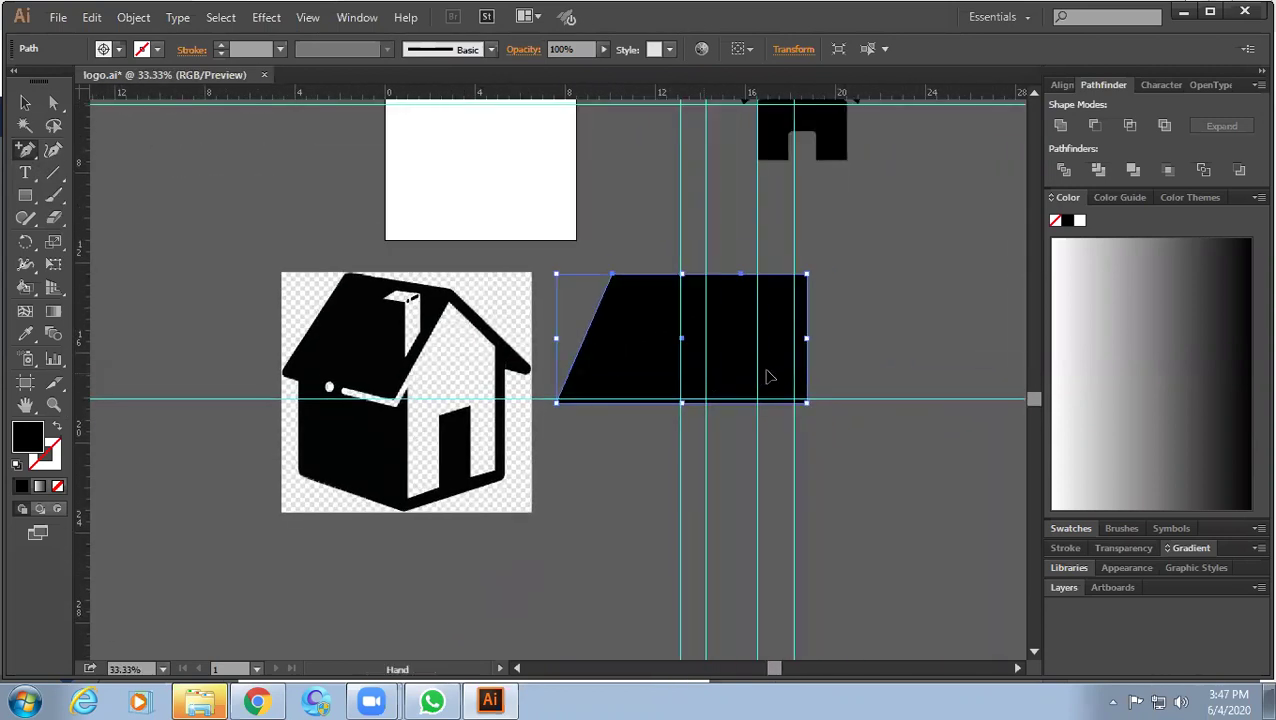
{"action": "scroll", "coordinate": [770, 370], "scroll_direction": "up", "scroll_amount": 3}
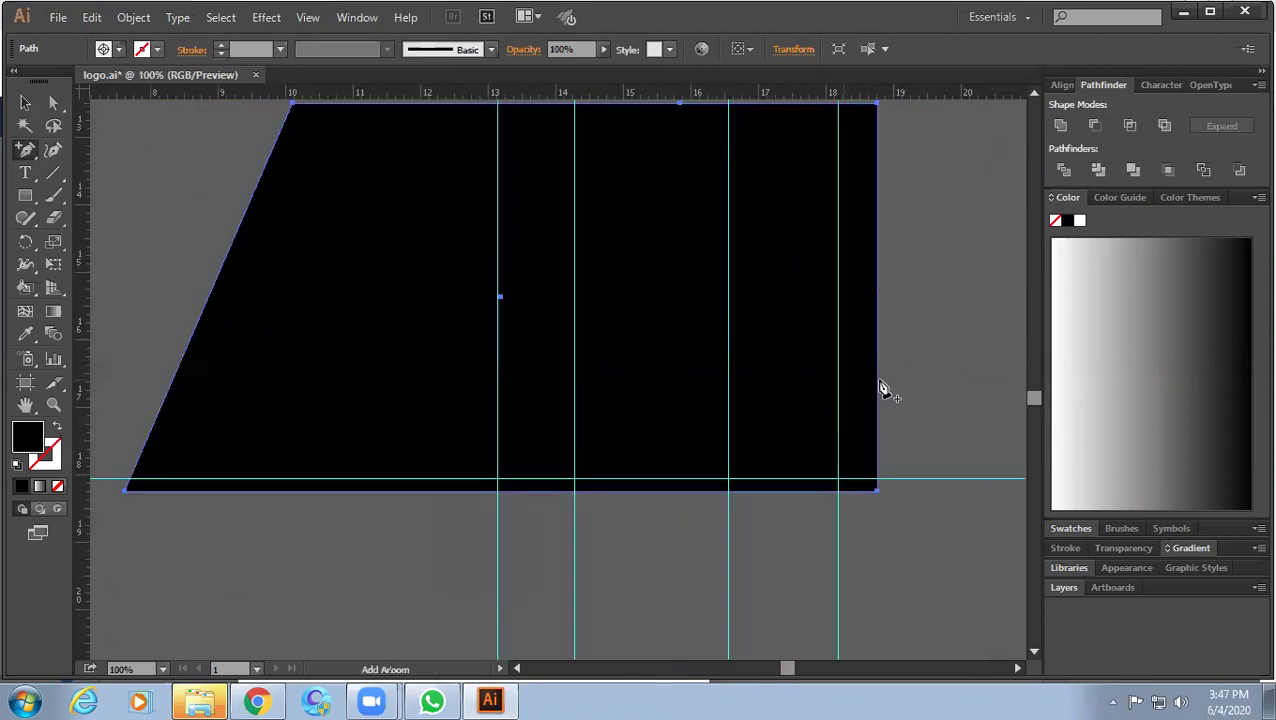
{"action": "left_click", "coordinate": [877, 390]}
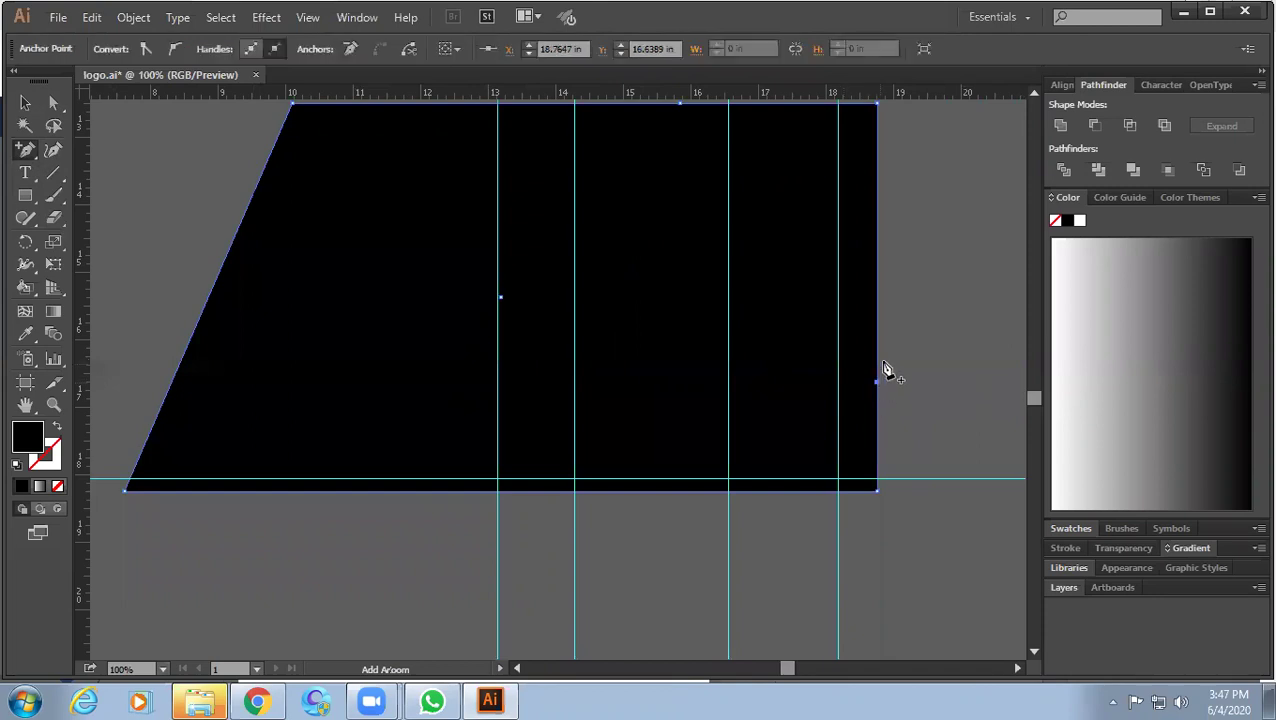
{"action": "scroll", "coordinate": [795, 353], "scroll_direction": "down", "scroll_amount": 3}
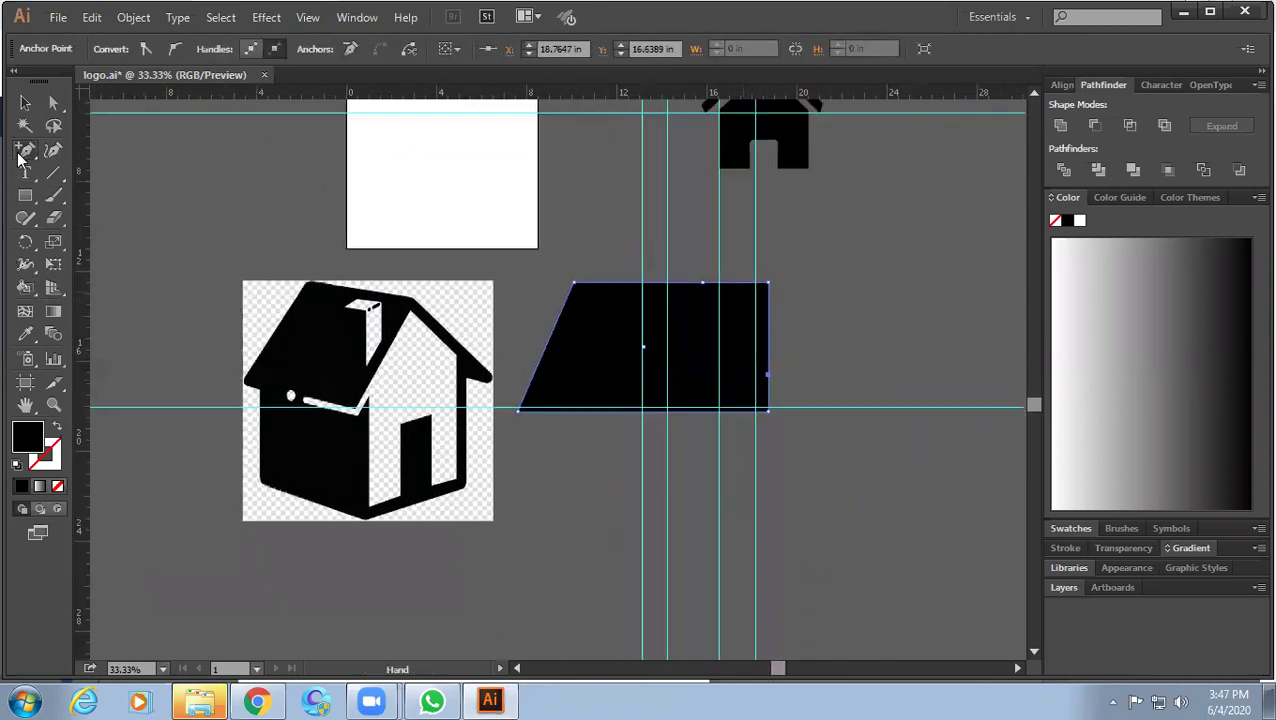
{"action": "left_click_drag", "start_coordinate": [25, 149], "coordinate": [100, 190]}
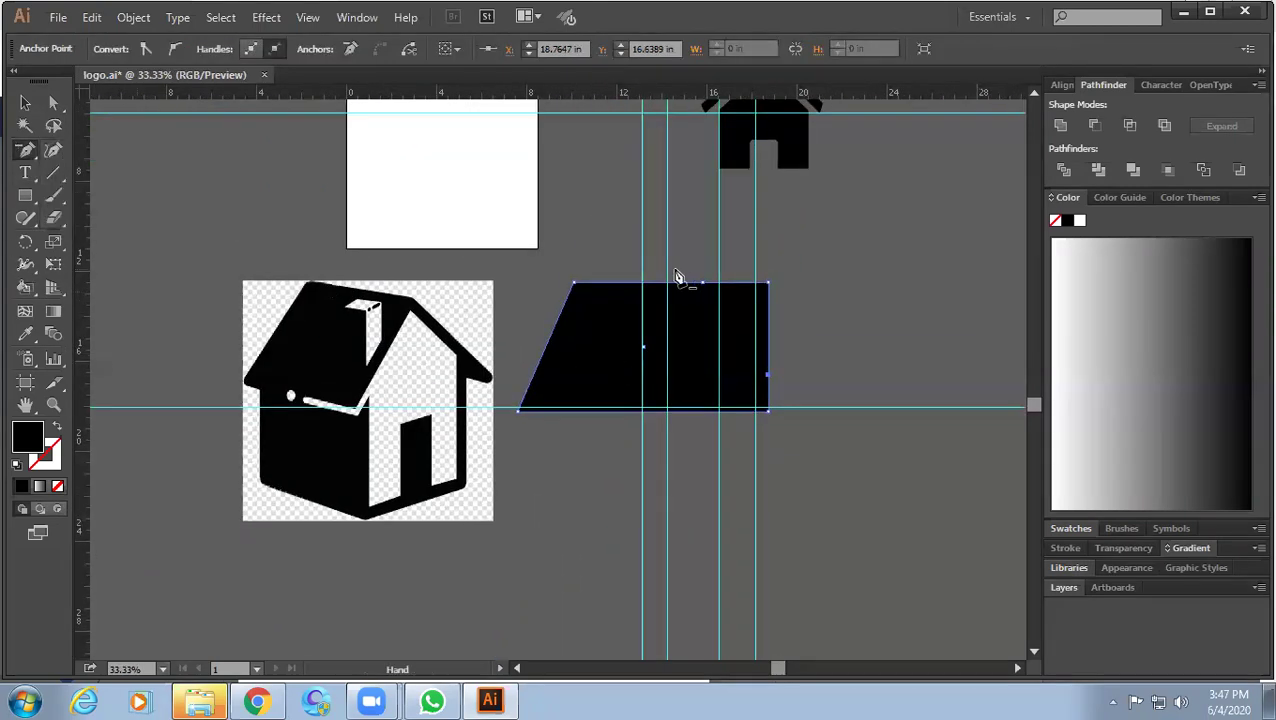
{"action": "left_click", "coordinate": [768, 284]}
{"action": "scroll", "coordinate": [713, 322], "scroll_direction": "up", "scroll_amount": 1}
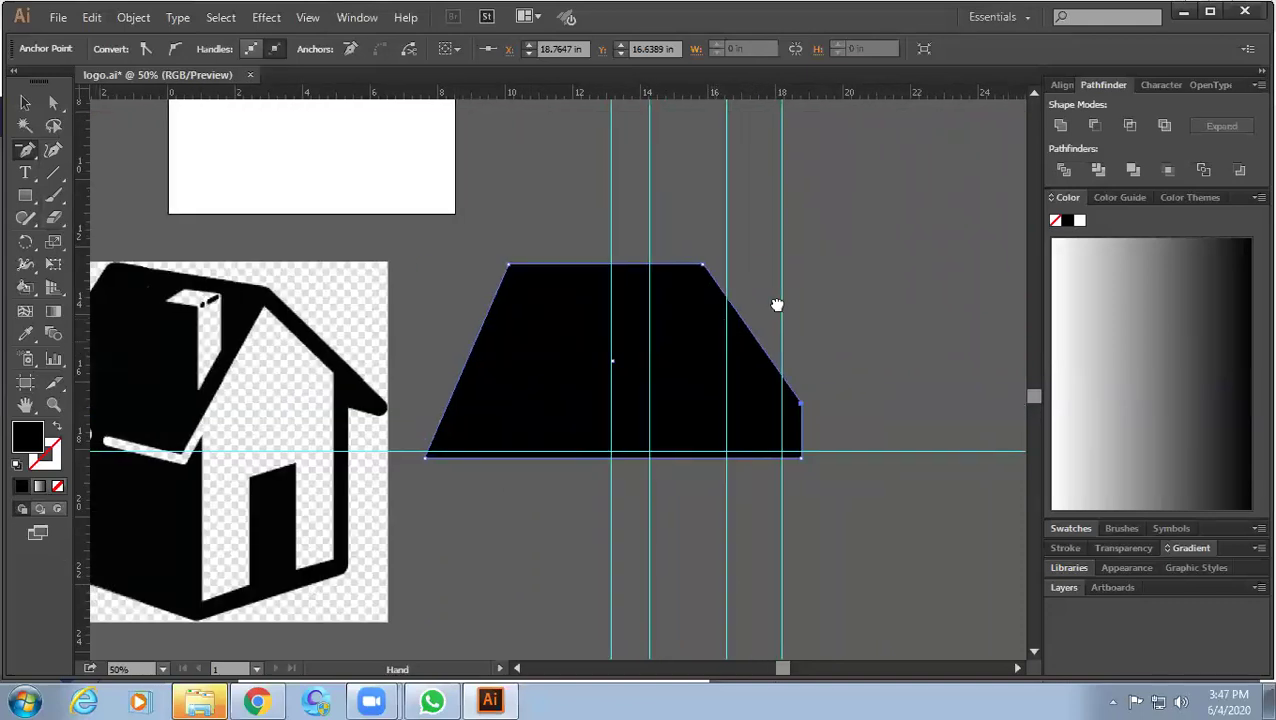
{"action": "left_click_drag", "start_coordinate": [775, 302], "coordinate": [846, 264]}
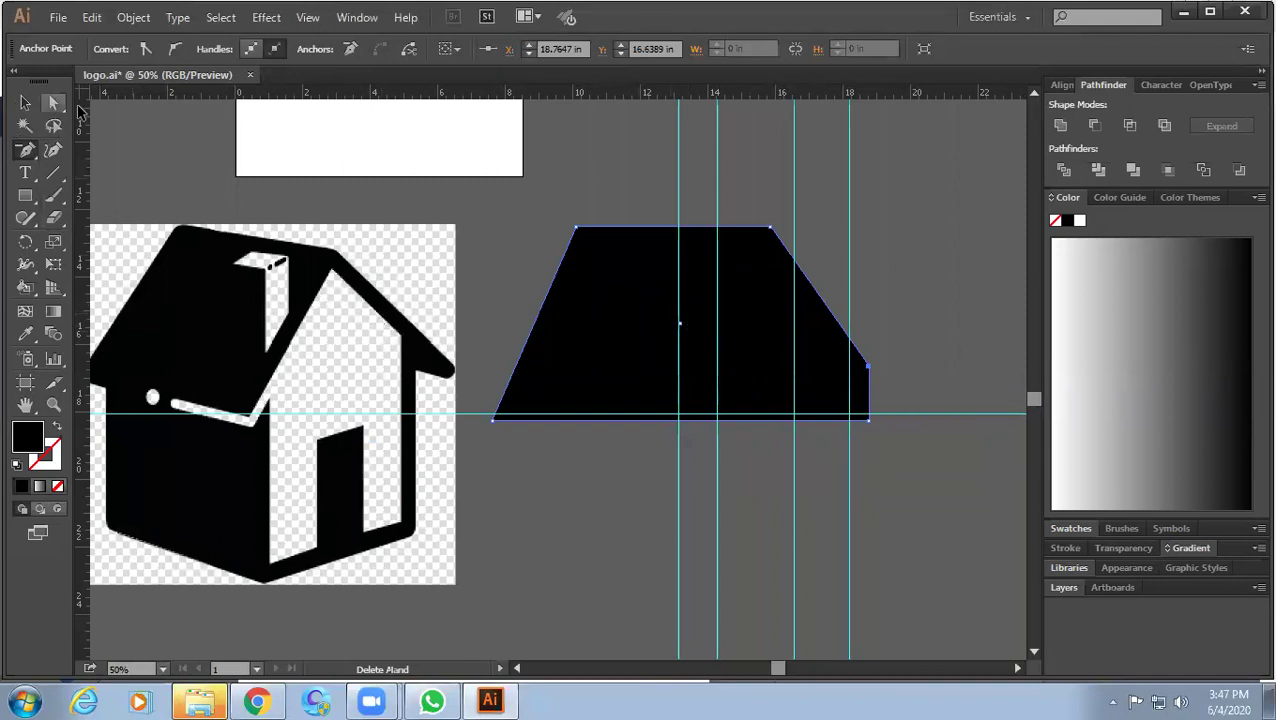
Add a point on the bottom edge, try moving the bottom-right corner, then undo it.
{"action": "left_click", "coordinate": [25, 152]}
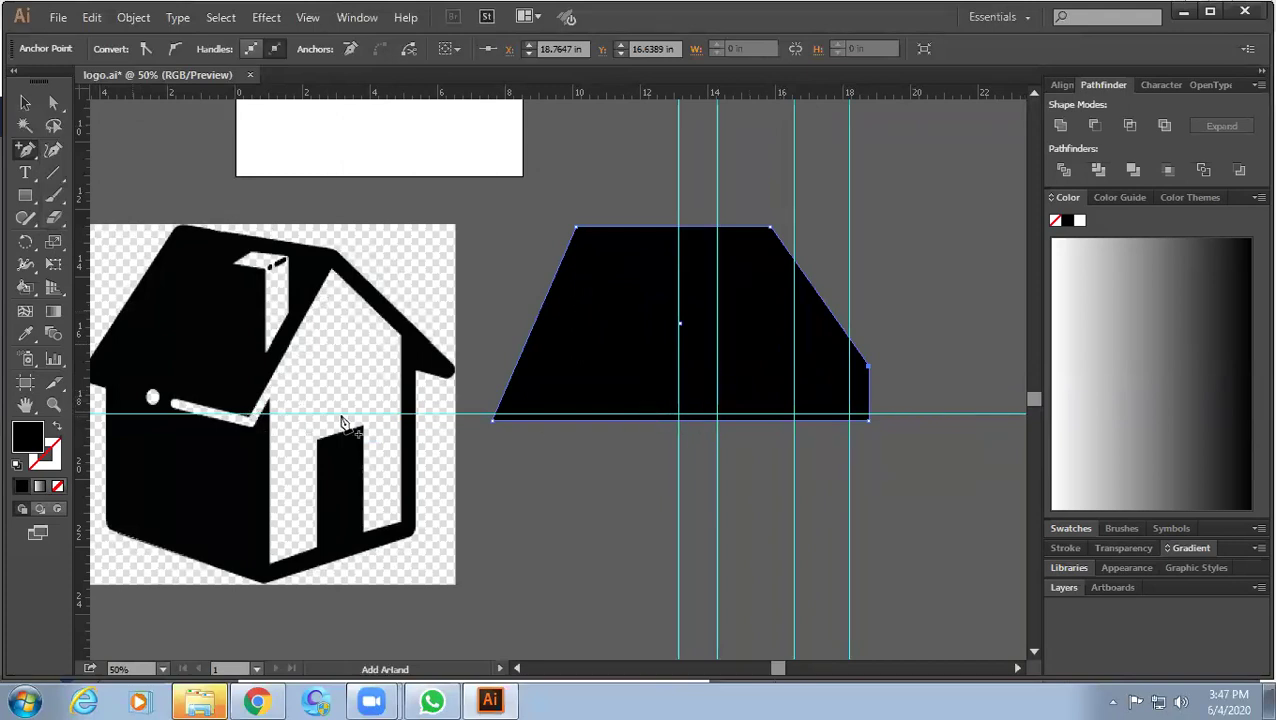
{"action": "left_click", "coordinate": [676, 421]}
{"action": "left_click", "coordinate": [54, 102]}
{"action": "left_click_drag", "start_coordinate": [870, 423], "coordinate": [766, 320]}
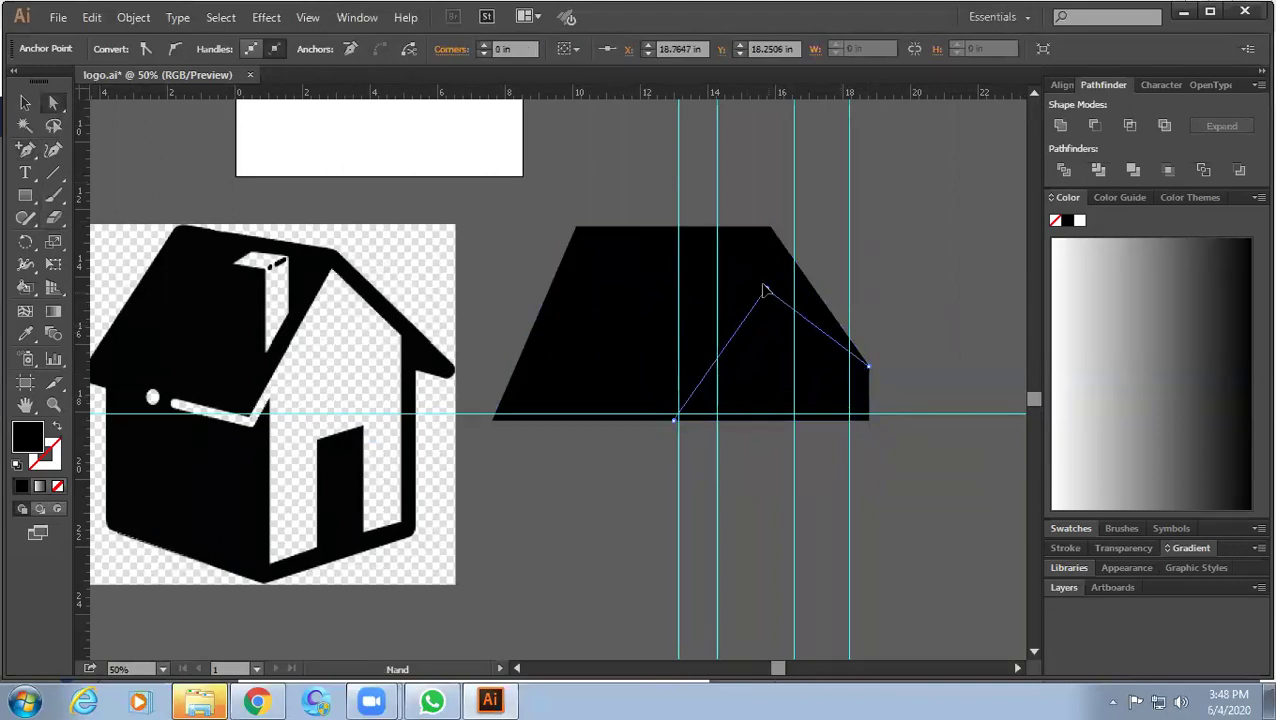
{"action": "left_click_drag", "start_coordinate": [766, 320], "coordinate": [742, 257]}
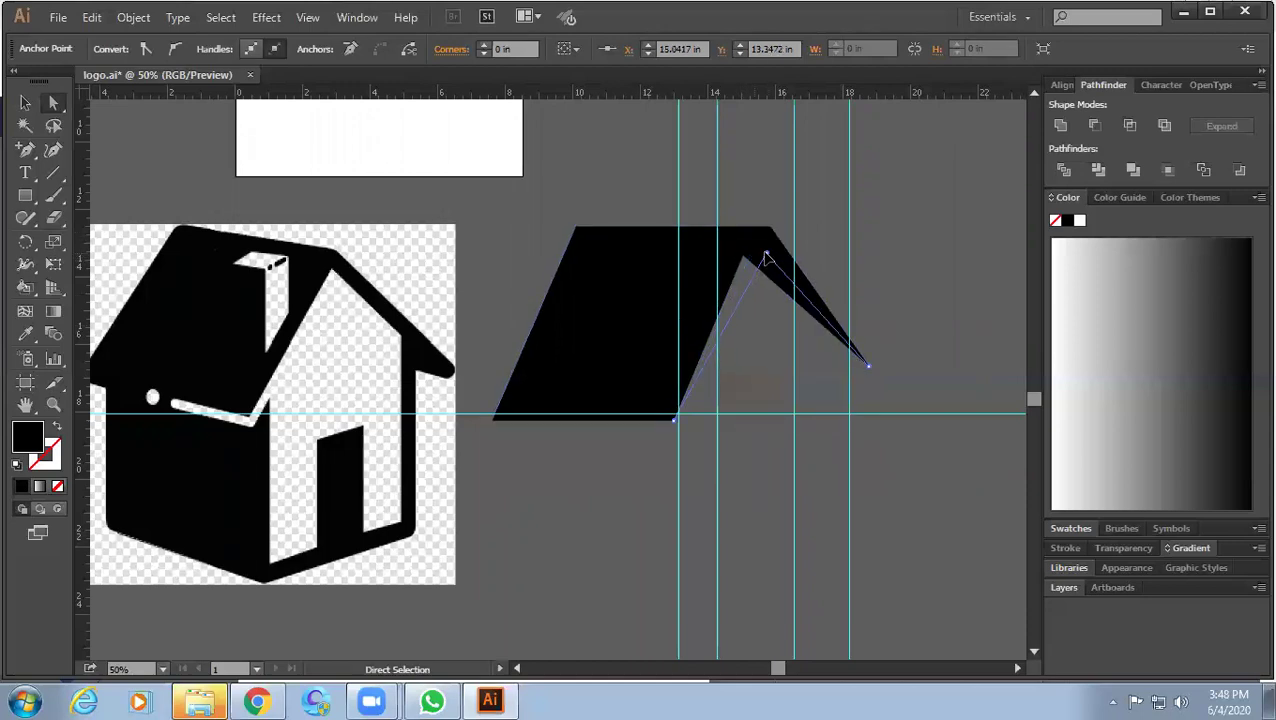
{"action": "key", "text": "ctrl+z"}
{"action": "left_click", "coordinate": [784, 285]}
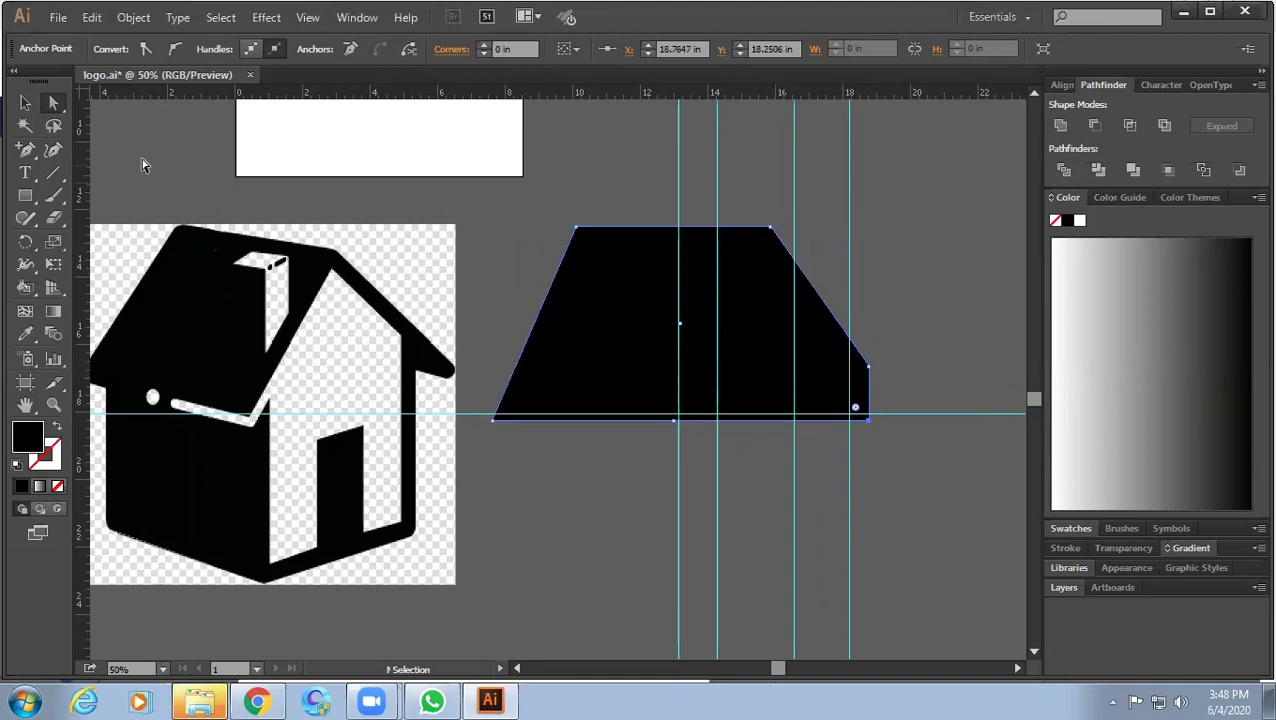
{"action": "left_click_drag", "start_coordinate": [31, 152], "coordinate": [100, 152]}
Add a point on the right edge and pull the bottom-right corner up to notch the roof.
{"action": "scroll", "coordinate": [870, 390], "scroll_direction": "up", "scroll_amount": 1}
{"action": "key", "text": "p"}
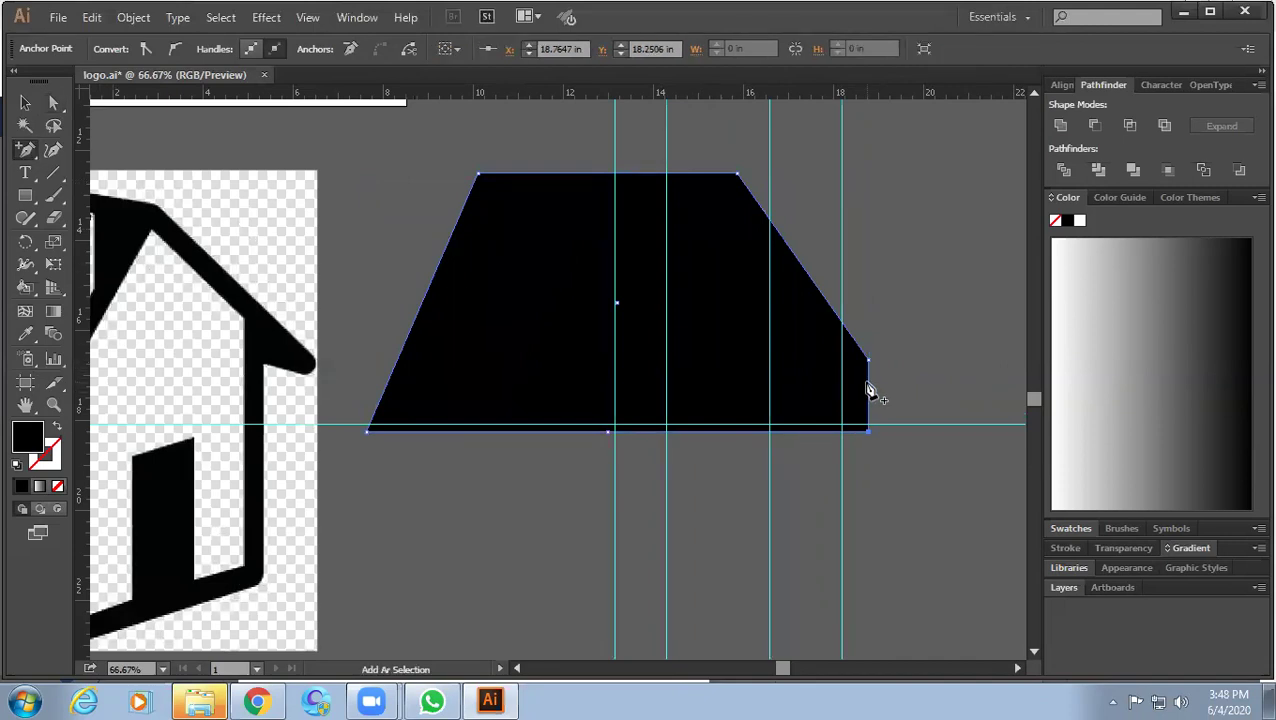
{"action": "left_click", "coordinate": [867, 381]}
{"action": "left_click", "coordinate": [56, 103]}
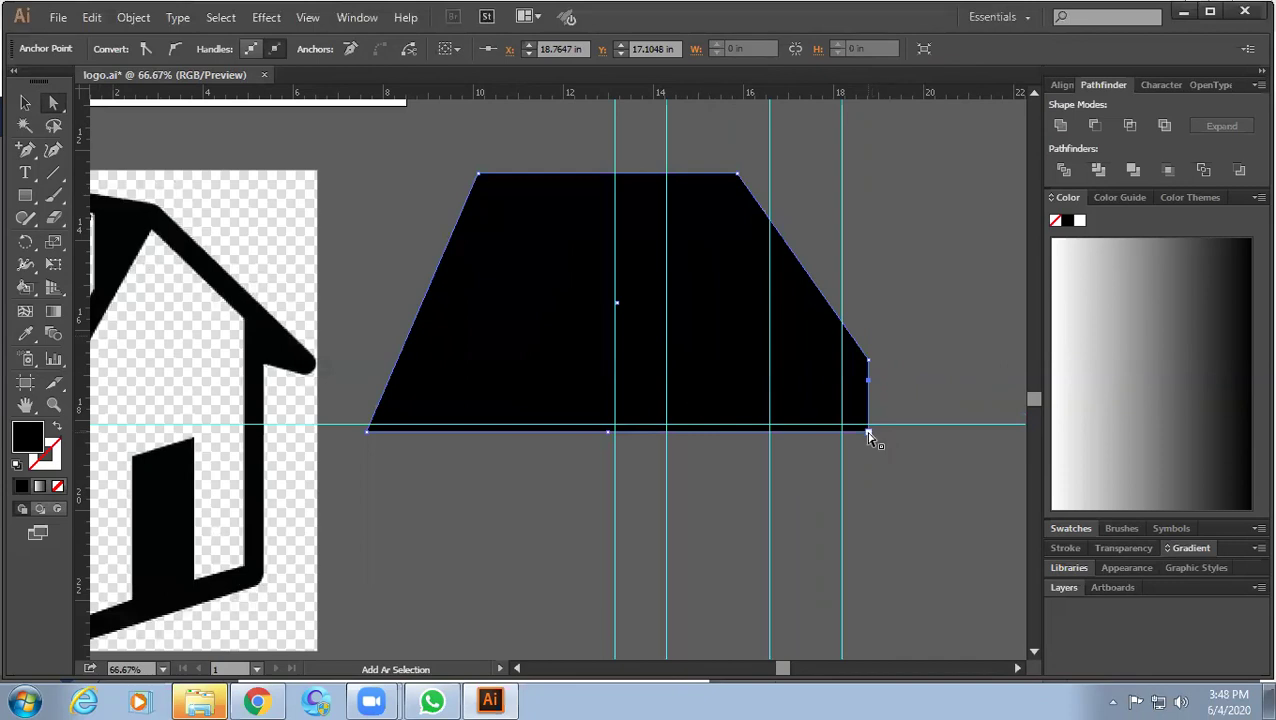
{"action": "left_click", "coordinate": [868, 433]}
{"action": "left_click_drag", "start_coordinate": [868, 433], "coordinate": [740, 220]}
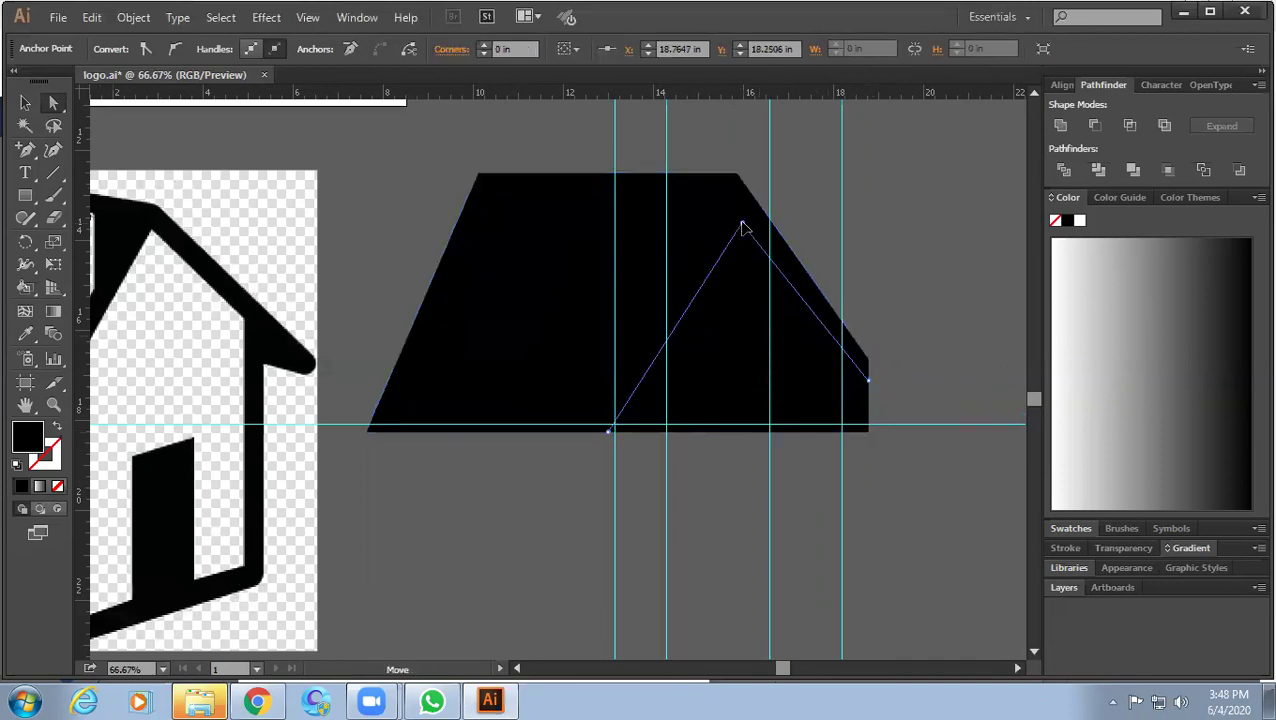
Adjust the top-right point and eave tip to refine the thin sloping eave strip.
{"action": "left_click", "coordinate": [741, 171]}
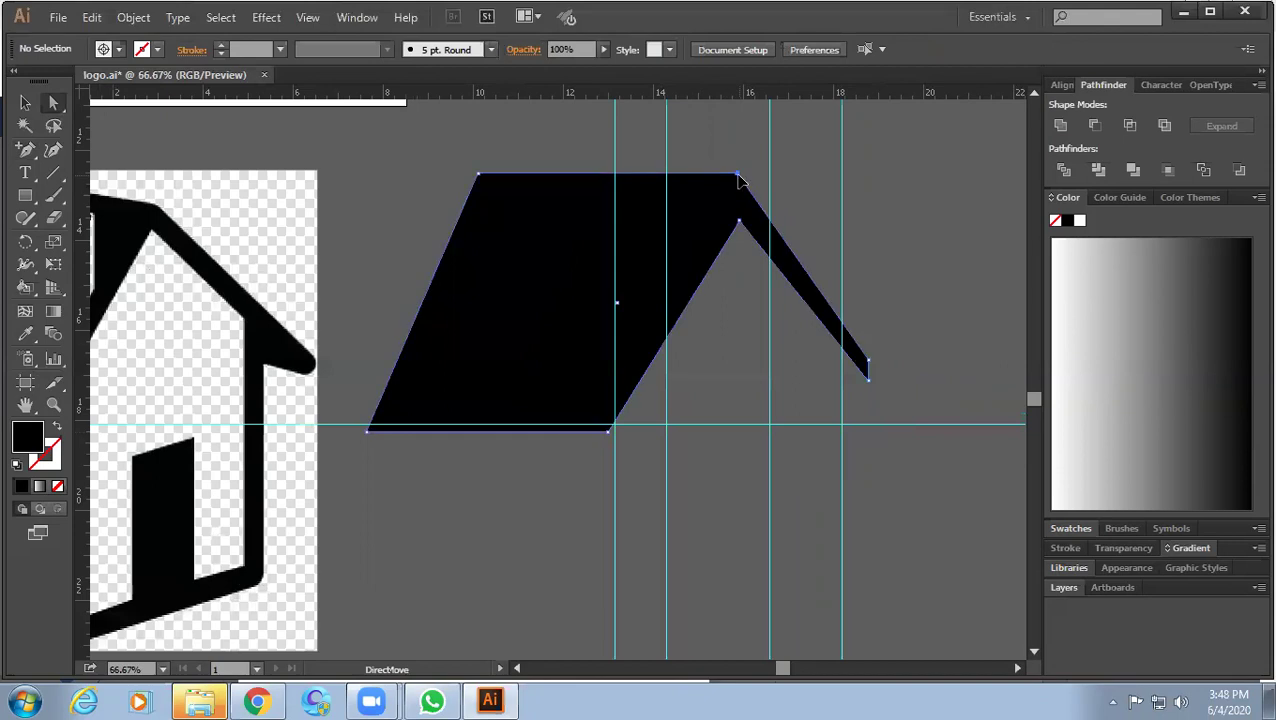
{"action": "mouse_move", "coordinate": [738, 177]}
{"action": "left_mouse_down"}
{"action": "mouse_move", "coordinate": [720, 188]}
{"action": "mouse_move", "coordinate": [718, 216]}
{"action": "left_mouse_up"}
{"action": "left_click_drag", "start_coordinate": [868, 364], "coordinate": [866, 350]}
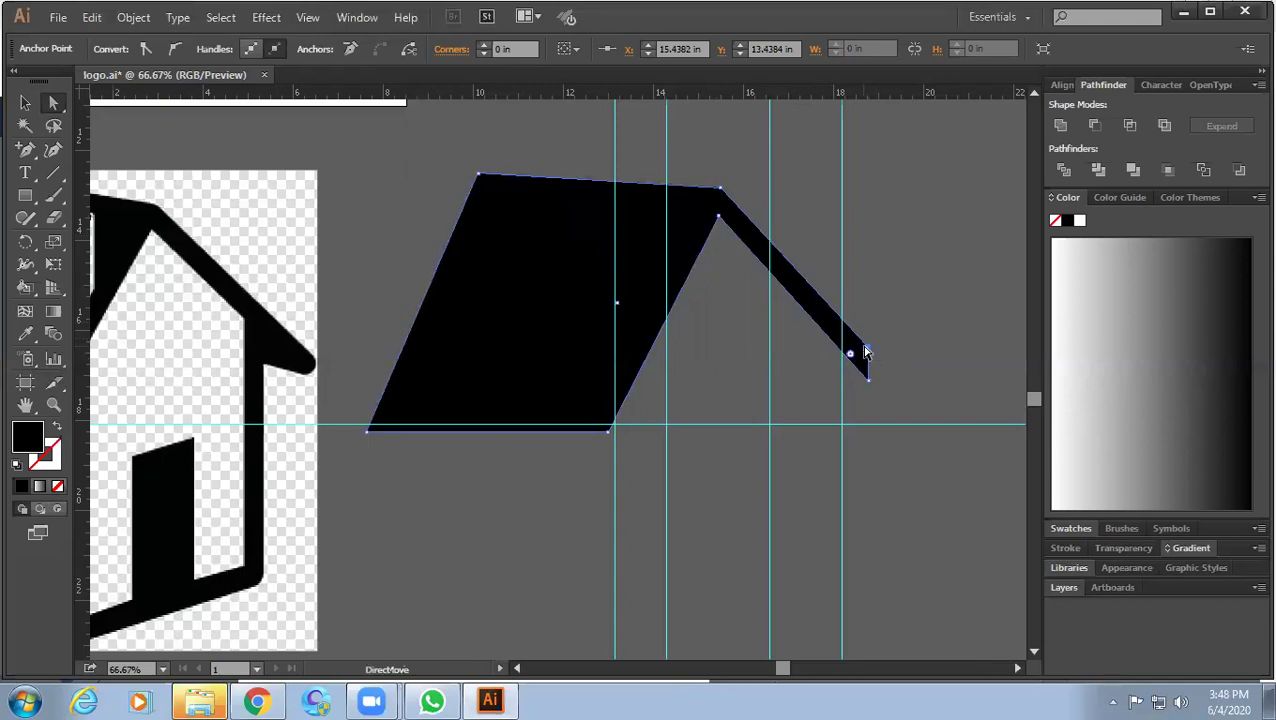
{"action": "scroll", "coordinate": [868, 347], "scroll_direction": "up", "scroll_amount": 1}
{"action": "scroll", "coordinate": [872, 364], "scroll_direction": "up", "scroll_amount": 1}
{"action": "left_click_drag", "start_coordinate": [731, 541], "coordinate": [711, 491]}
{"action": "left_click_drag", "start_coordinate": [768, 539], "coordinate": [768, 546]}
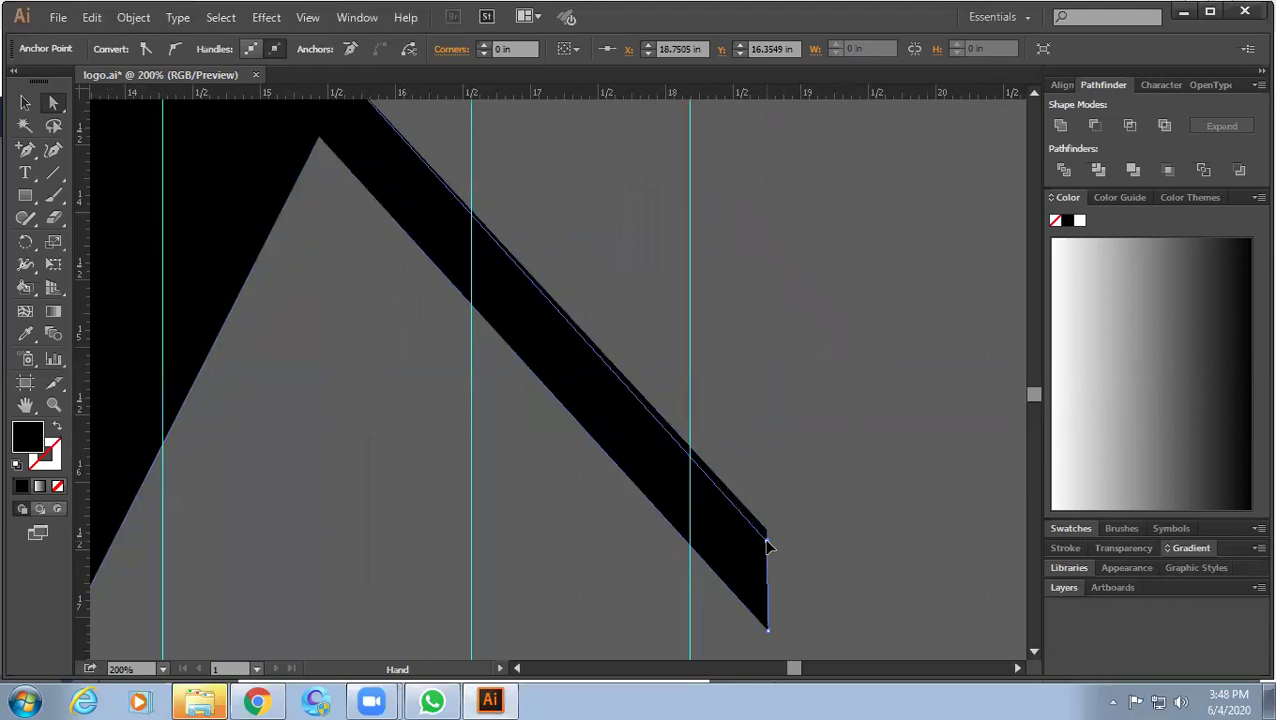
{"action": "left_click", "coordinate": [795, 459]}
{"action": "scroll", "coordinate": [785, 455], "scroll_direction": "down", "scroll_amount": 5}
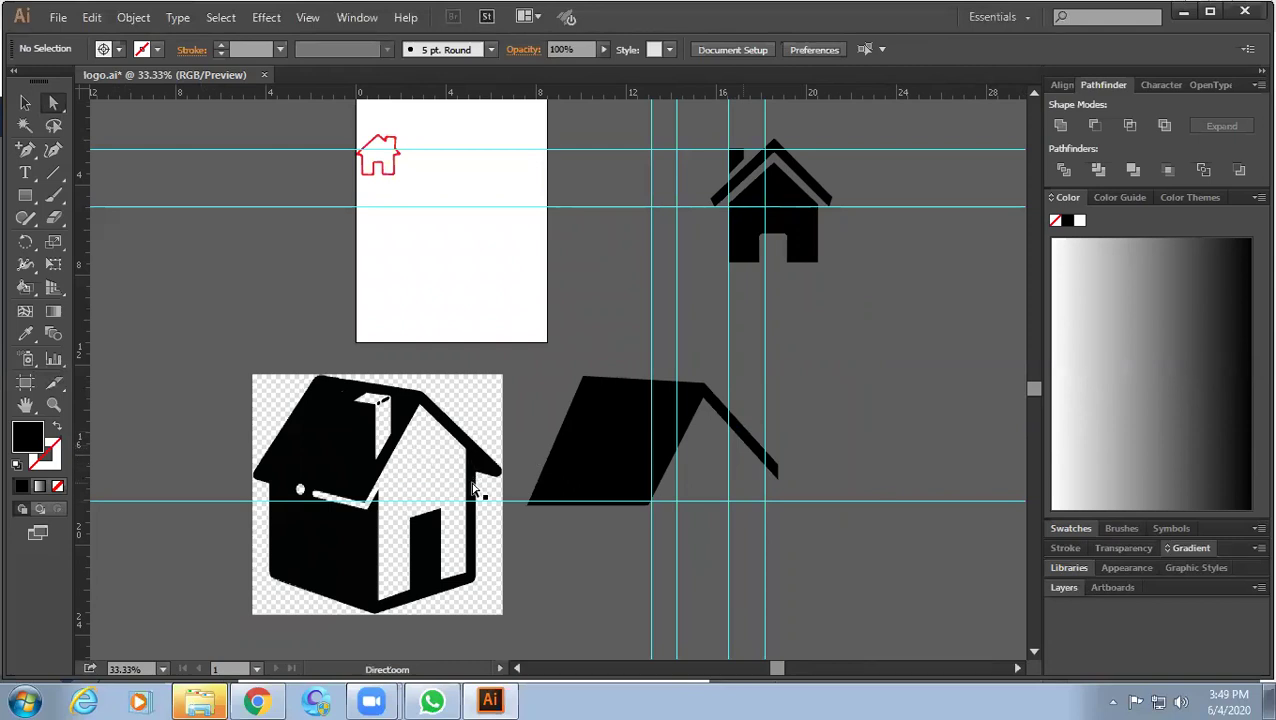
Frame the reference house and black roof together and pick the Rectangle tool.
{"action": "mouse_move", "coordinate": [421, 490]}
{"action": "left_mouse_down"}
{"action": "mouse_move", "coordinate": [456, 490]}
{"action": "mouse_move", "coordinate": [507, 442]}
{"action": "left_mouse_up"}
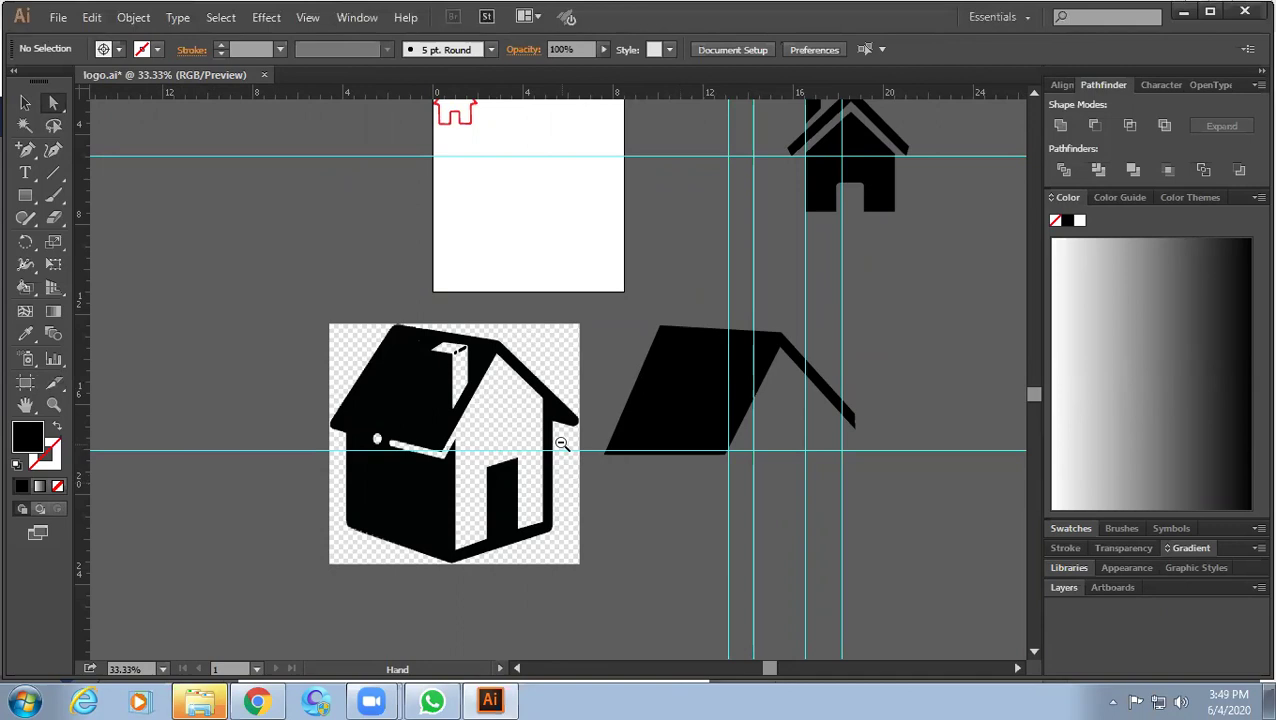
{"action": "left_click", "coordinate": [562, 443], "text": "ctrl"}
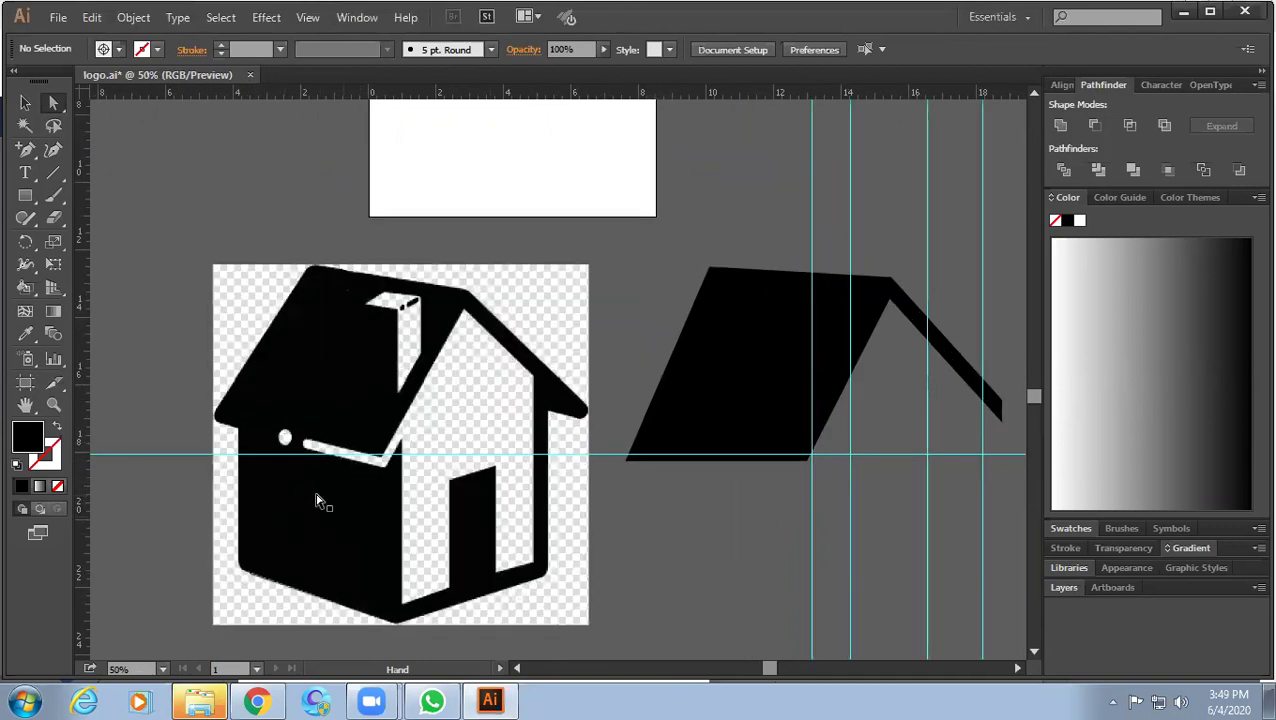
{"action": "mouse_move", "coordinate": [664, 474]}
{"action": "left_mouse_down"}
{"action": "mouse_move", "coordinate": [554, 503]}
{"action": "mouse_move", "coordinate": [658, 430]}
{"action": "left_mouse_up"}
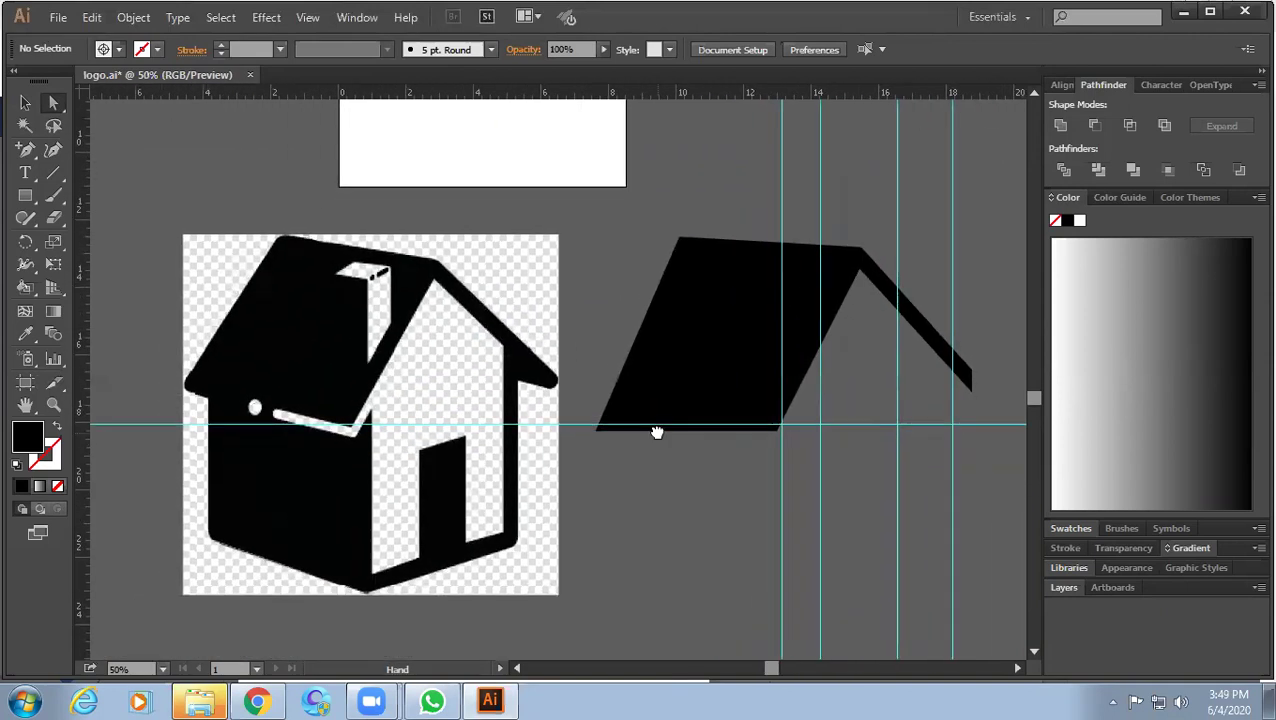
{"action": "left_click", "coordinate": [24, 197]}
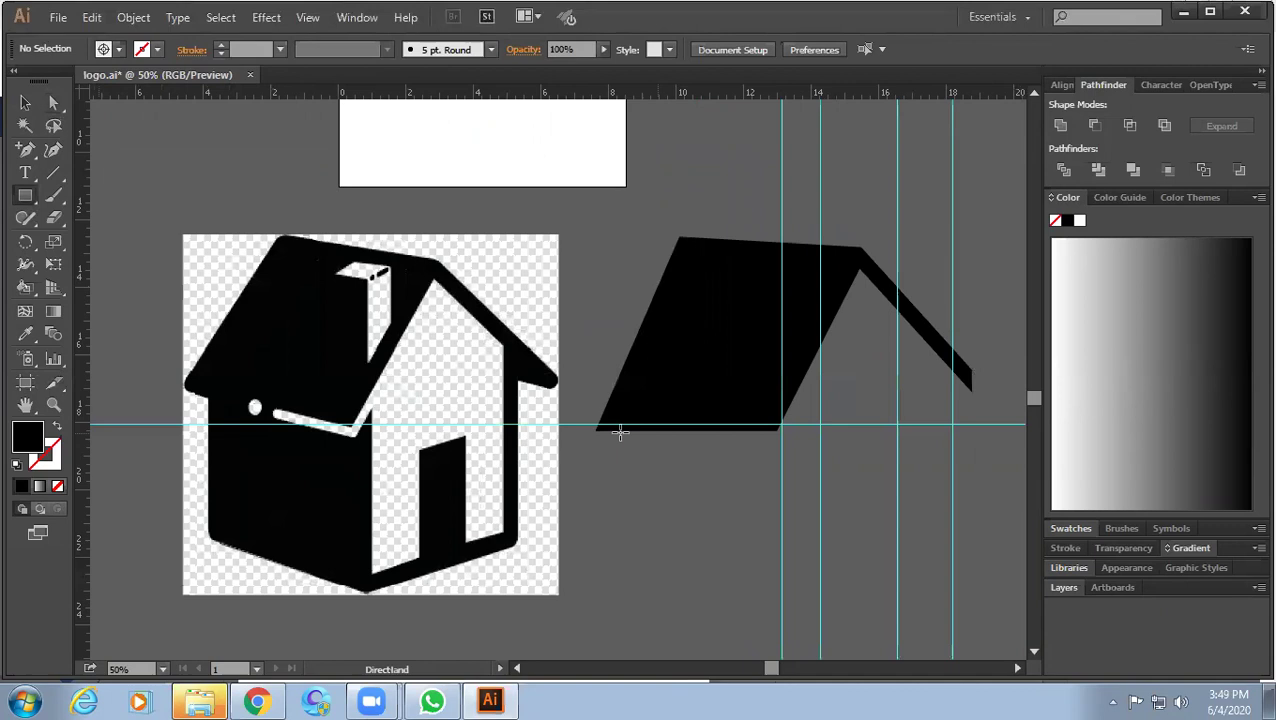
Draw the wall rectangle below the roof and raise its bottom-left corner to slant the base.
{"action": "mouse_move", "coordinate": [622, 433]}
{"action": "left_mouse_down"}
{"action": "mouse_move", "coordinate": [809, 591]}
{"action": "mouse_move", "coordinate": [815, 620]}
{"action": "mouse_move", "coordinate": [808, 562]}
{"action": "left_mouse_up"}
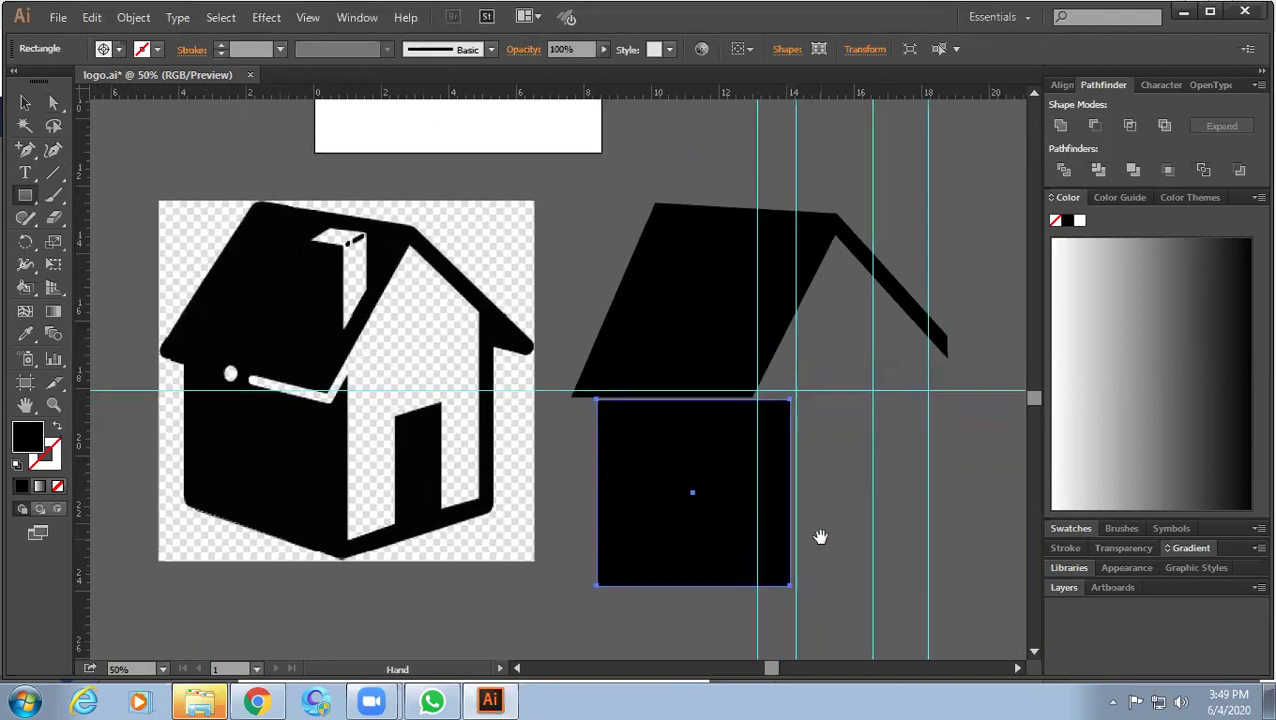
{"action": "double_click", "coordinate": [55, 106]}
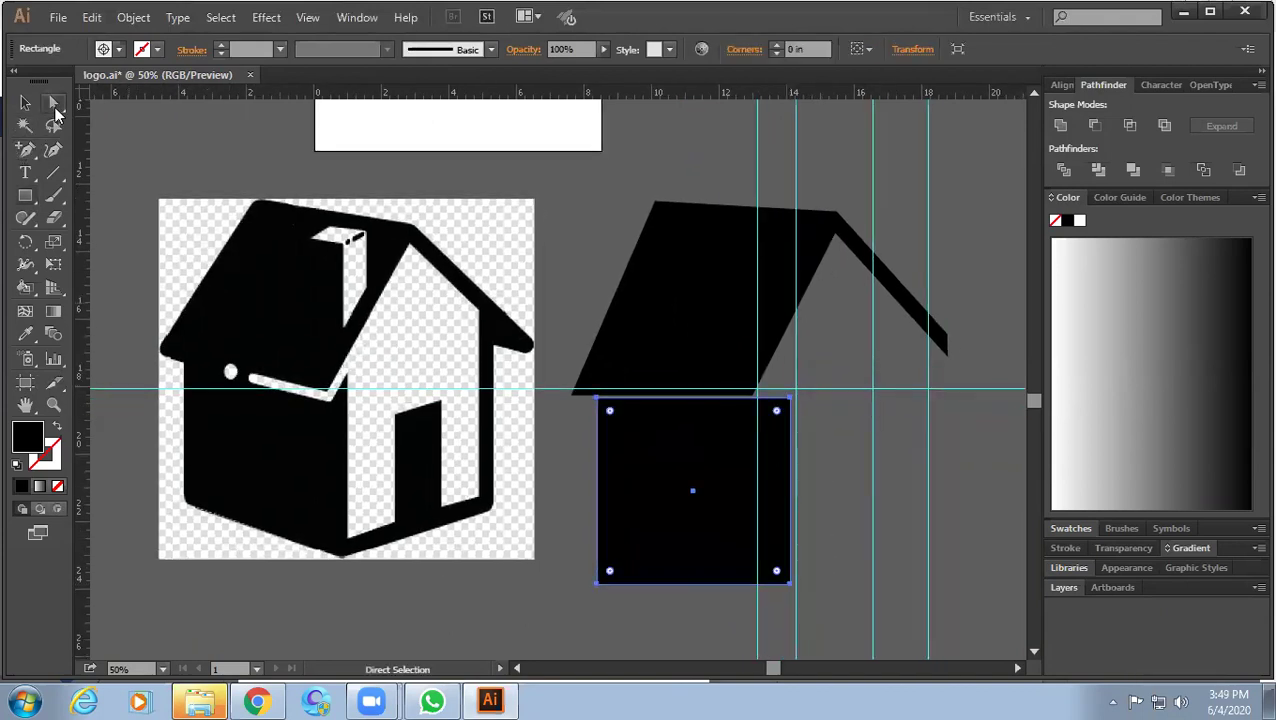
{"action": "left_click", "coordinate": [735, 489]}
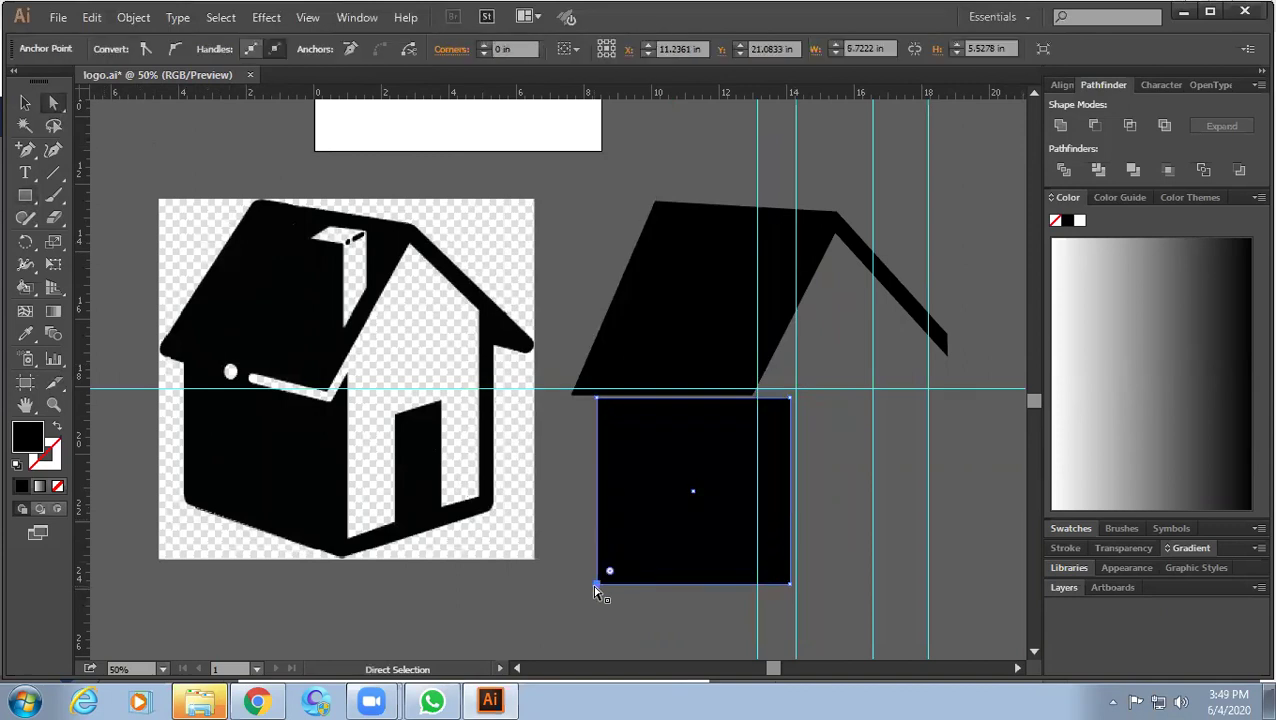
{"action": "left_click_drag", "start_coordinate": [597, 584], "coordinate": [598, 547]}
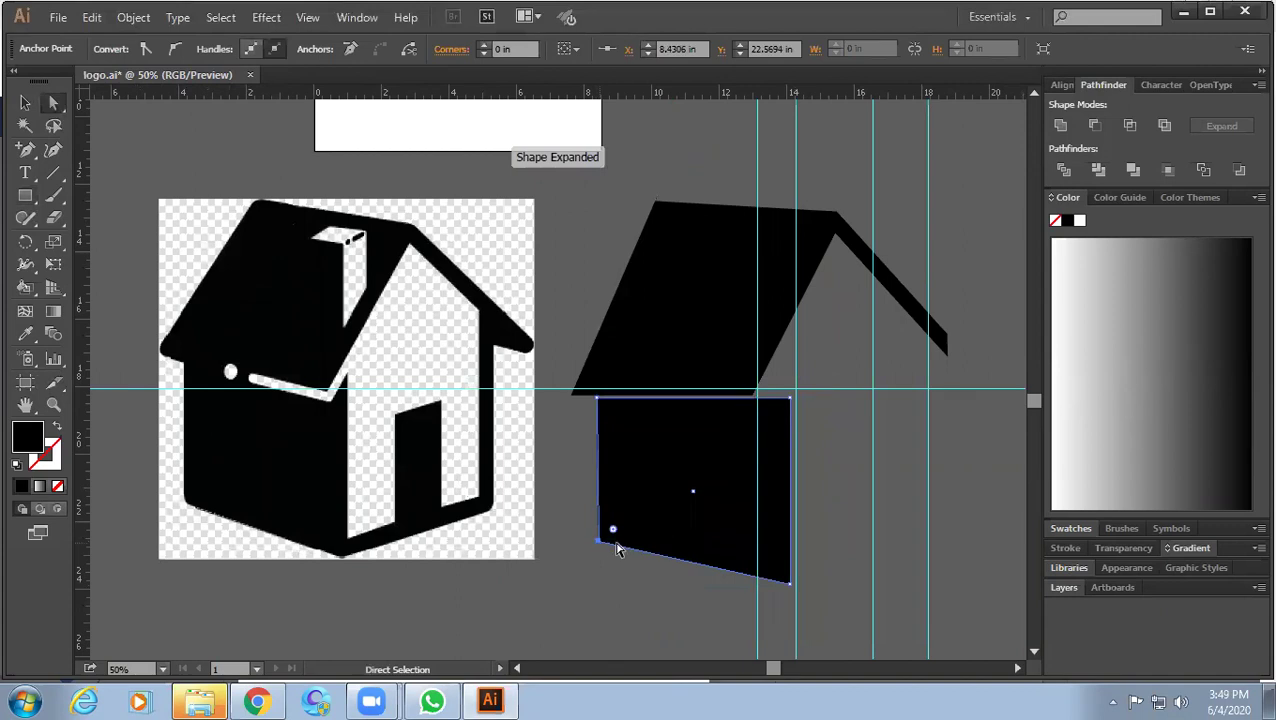
Raise the wall's top edge up to the eave guide, then deselect and recentre.
{"action": "key", "text": "space"}
{"action": "left_click_drag", "start_coordinate": [715, 505], "coordinate": [677, 512]}
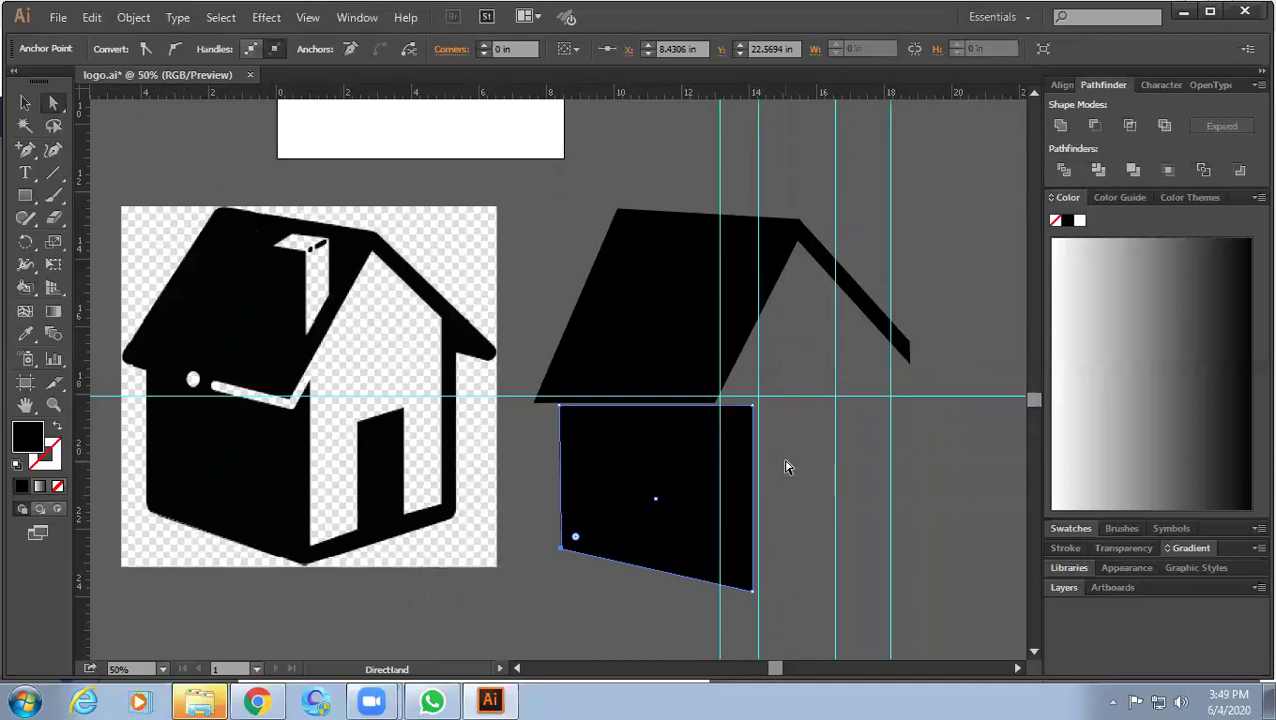
{"action": "key", "text": "ctrl+z"}
{"action": "left_click", "coordinate": [585, 400], "text": "ctrl"}
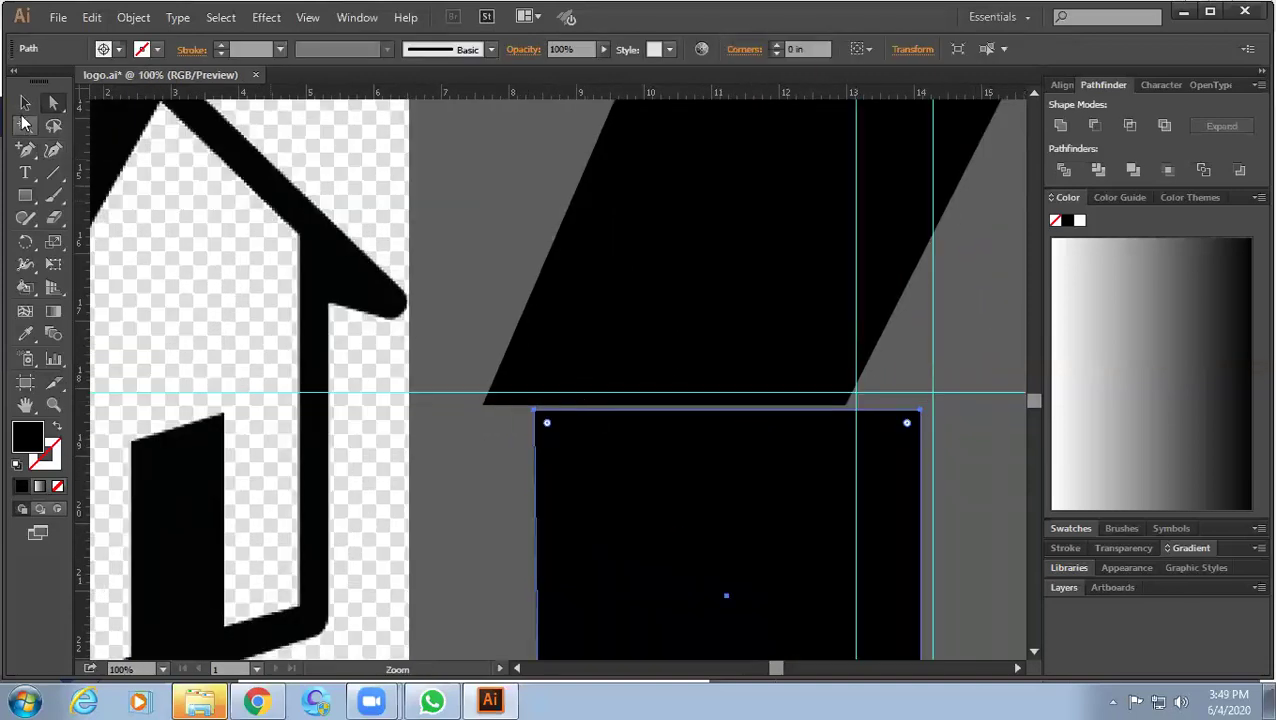
{"action": "left_click_drag", "start_coordinate": [726, 410], "coordinate": [727, 397]}
{"action": "left_click", "coordinate": [955, 447]}
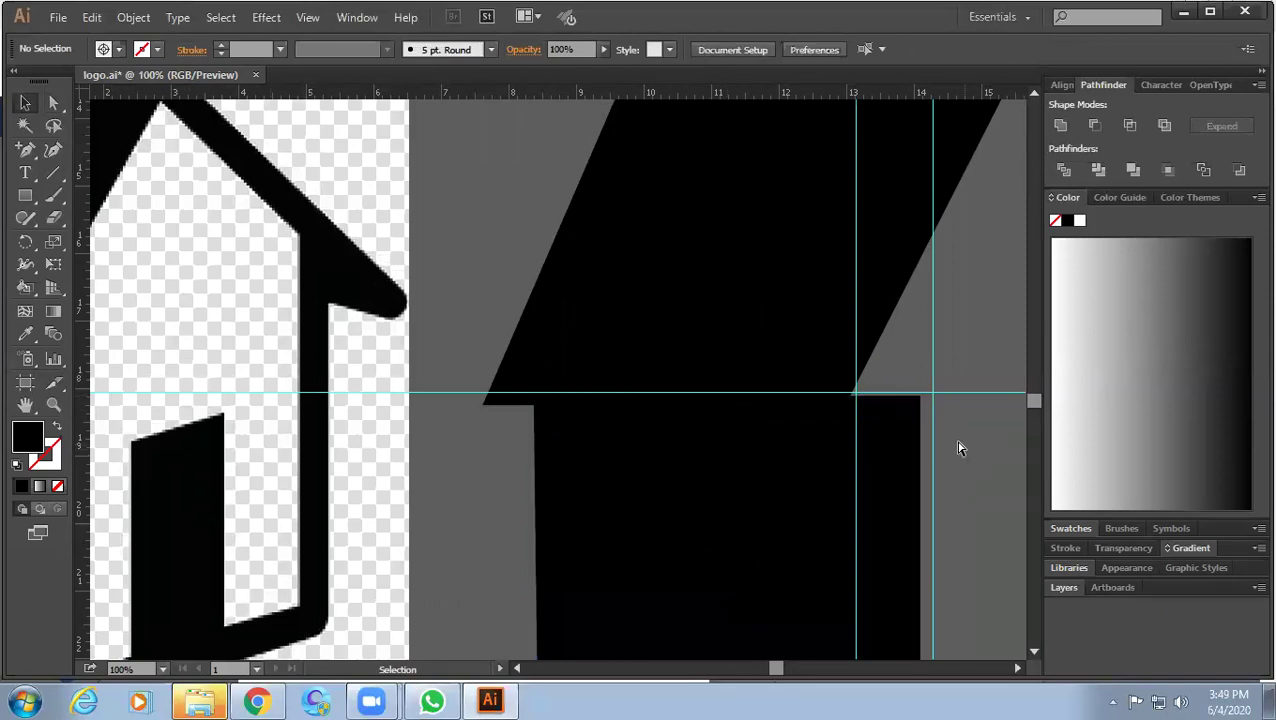
{"action": "left_click", "coordinate": [958, 448], "text": "ctrl+alt"}
{"action": "mouse_move", "coordinate": [965, 472]}
{"action": "left_mouse_down"}
{"action": "mouse_move", "coordinate": [908, 463]}
{"action": "mouse_move", "coordinate": [912, 497]}
{"action": "left_mouse_up"}
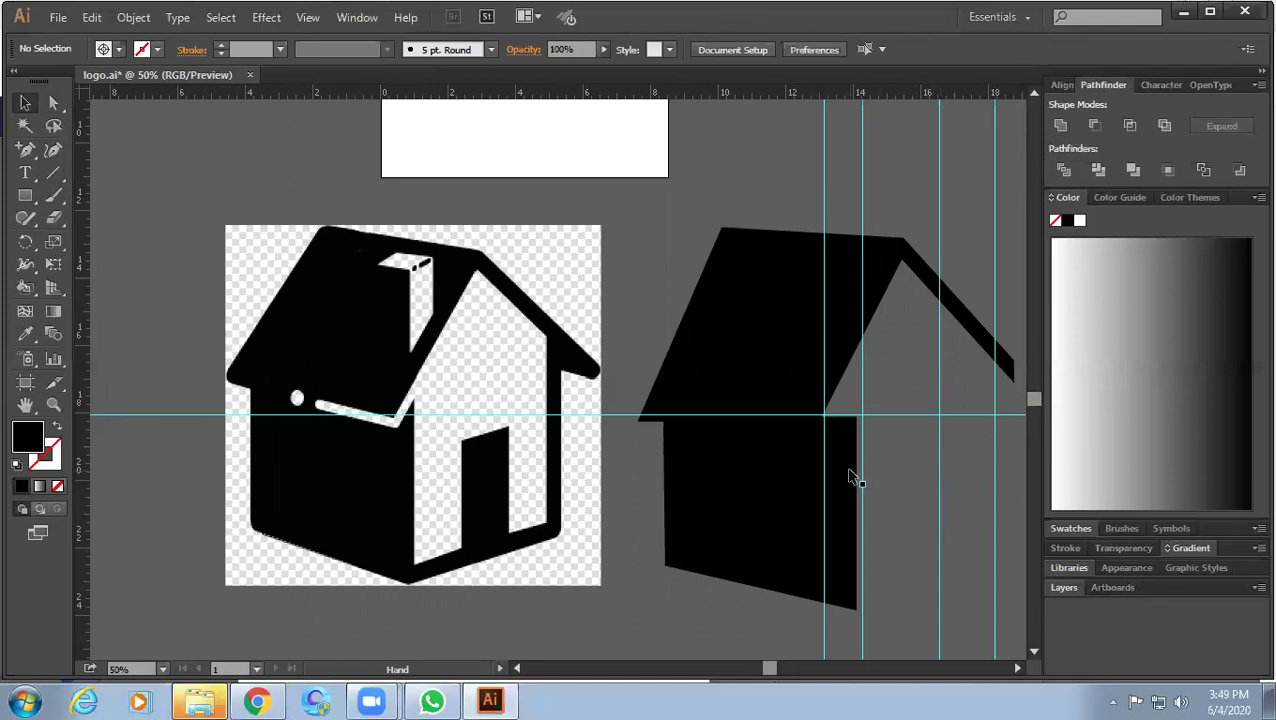
Raise the wall's top edge slightly higher.
{"action": "left_click", "coordinate": [838, 438]}
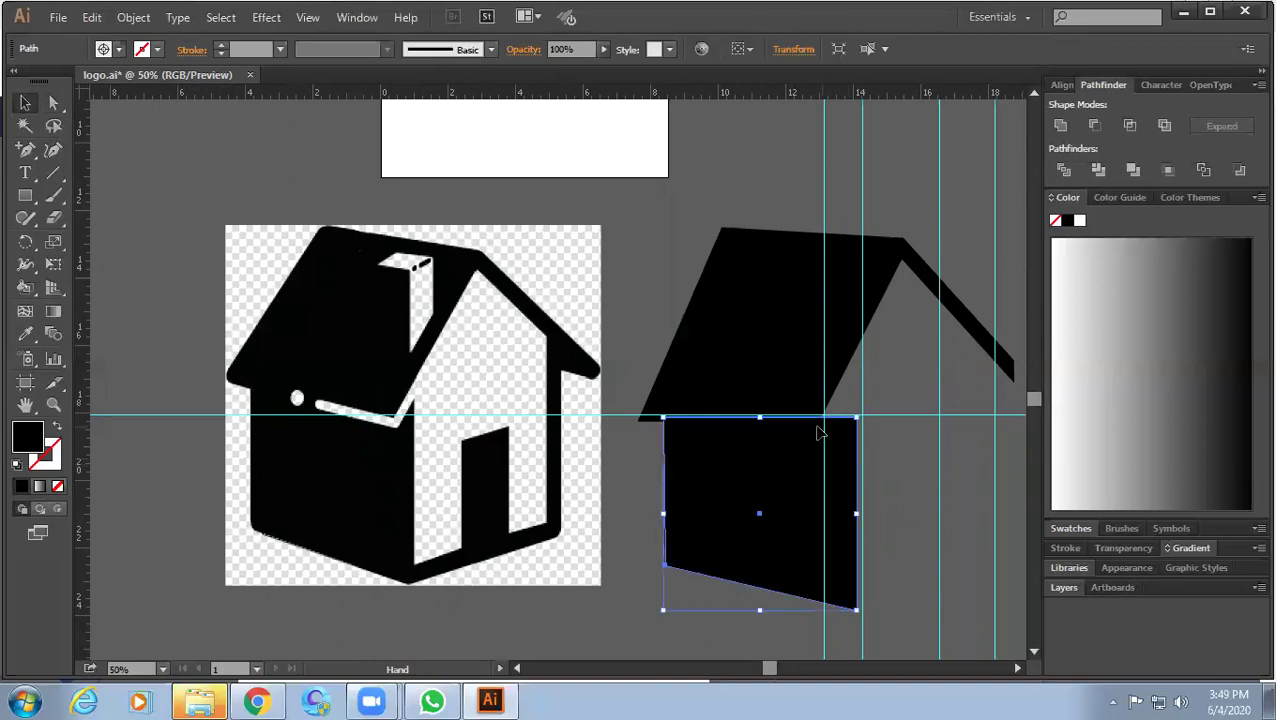
{"action": "left_click_drag", "start_coordinate": [765, 420], "coordinate": [770, 410]}
{"action": "left_click", "coordinate": [955, 462]}
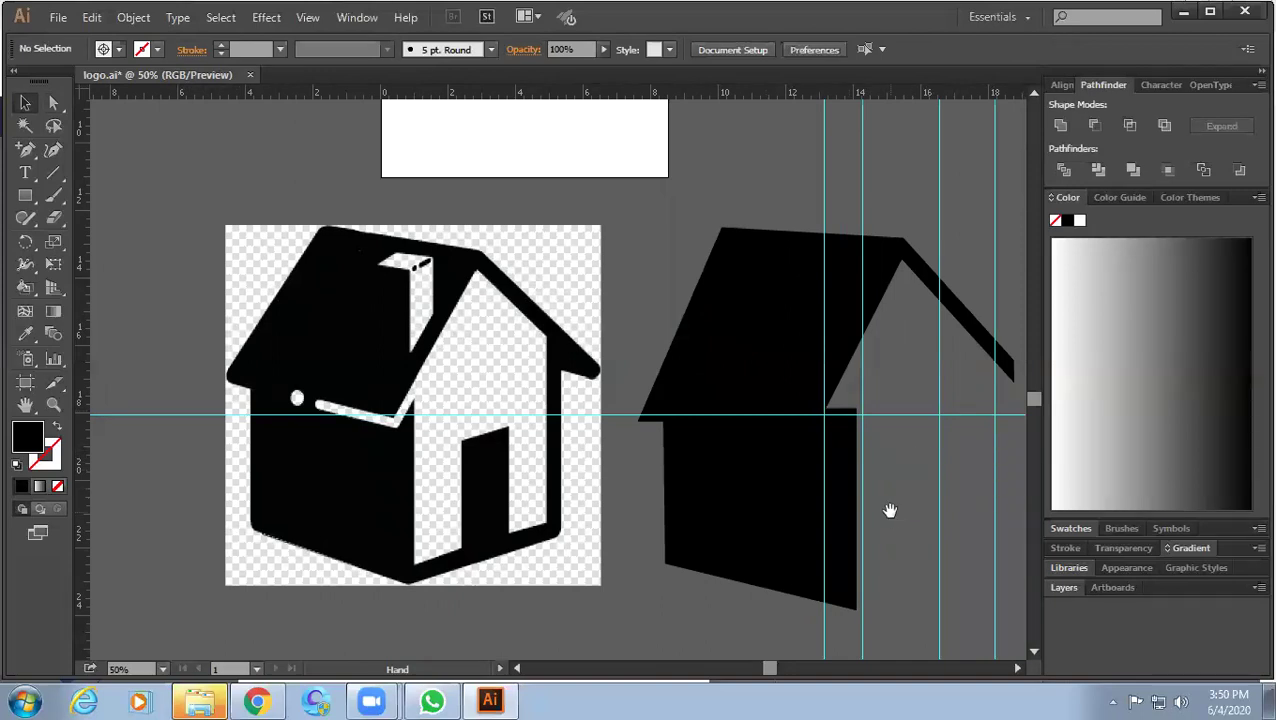
{"action": "mouse_move", "coordinate": [869, 513]}
{"action": "left_mouse_down"}
{"action": "mouse_move", "coordinate": [816, 514]}
{"action": "mouse_move", "coordinate": [803, 530]}
{"action": "left_mouse_up"}
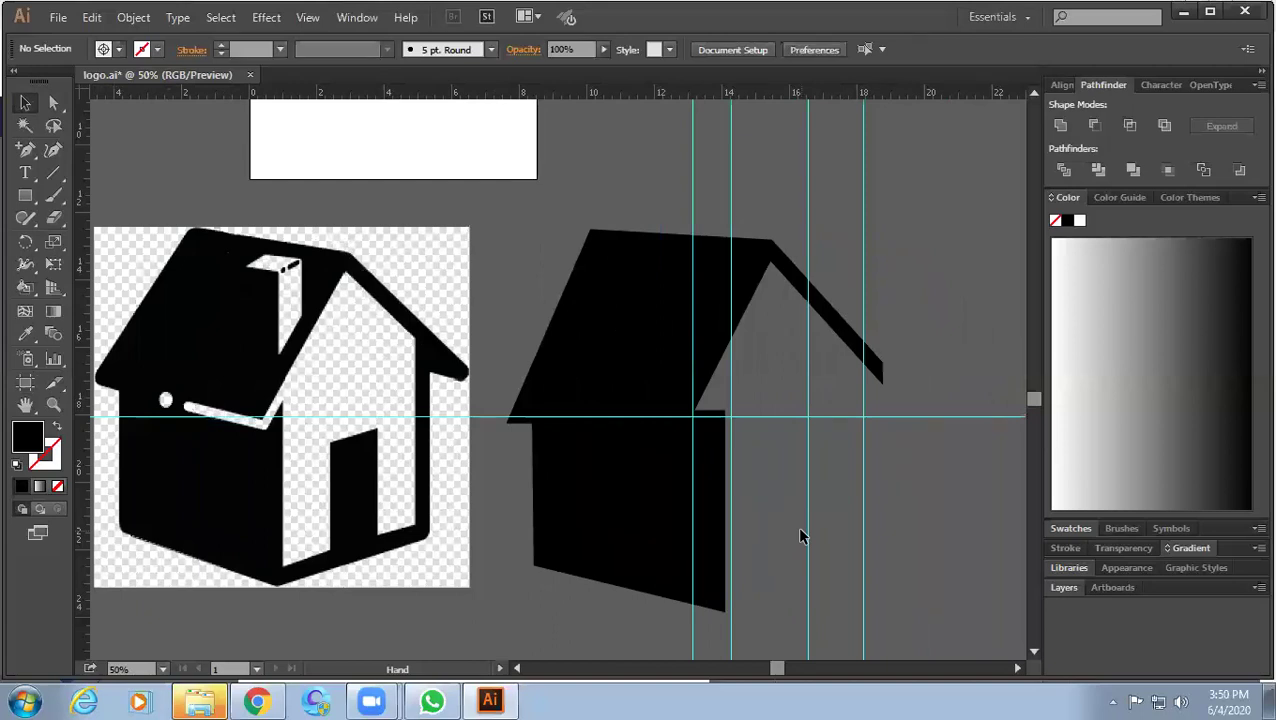
Draw a large rectangle spanning from above the roof to below the wall.
{"action": "left_click", "coordinate": [617, 447]}
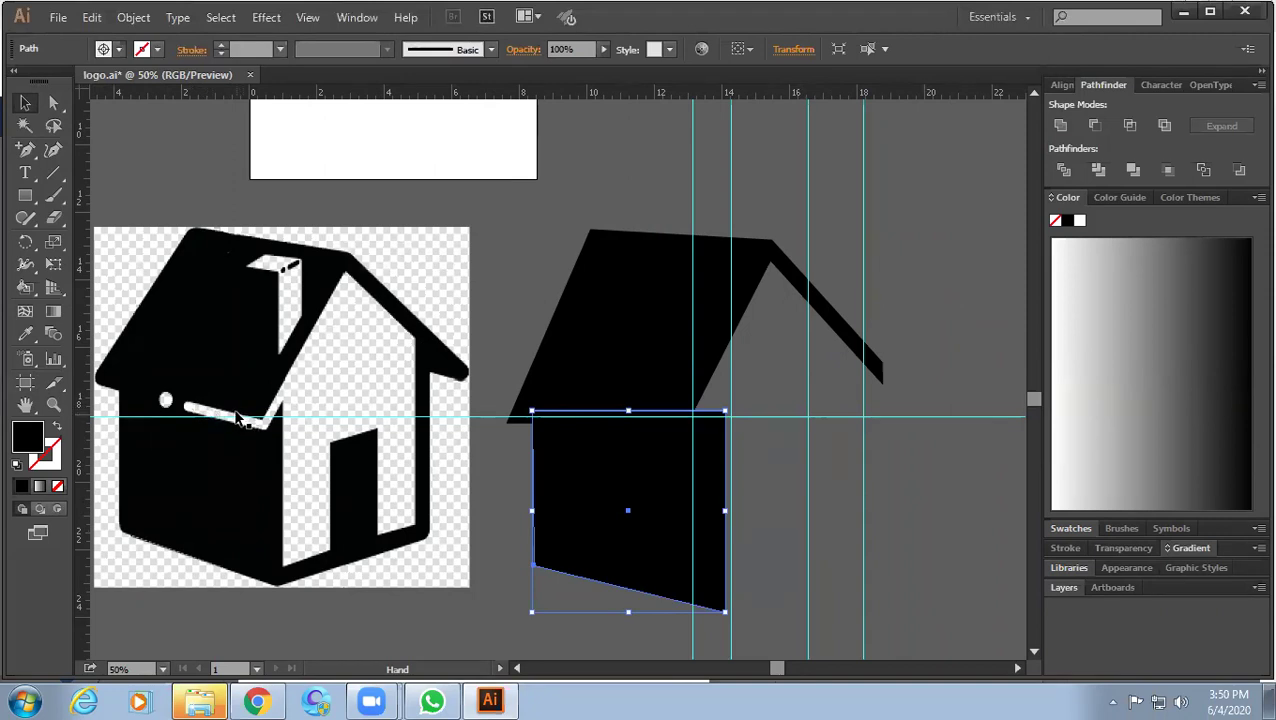
{"action": "left_click", "coordinate": [817, 453]}
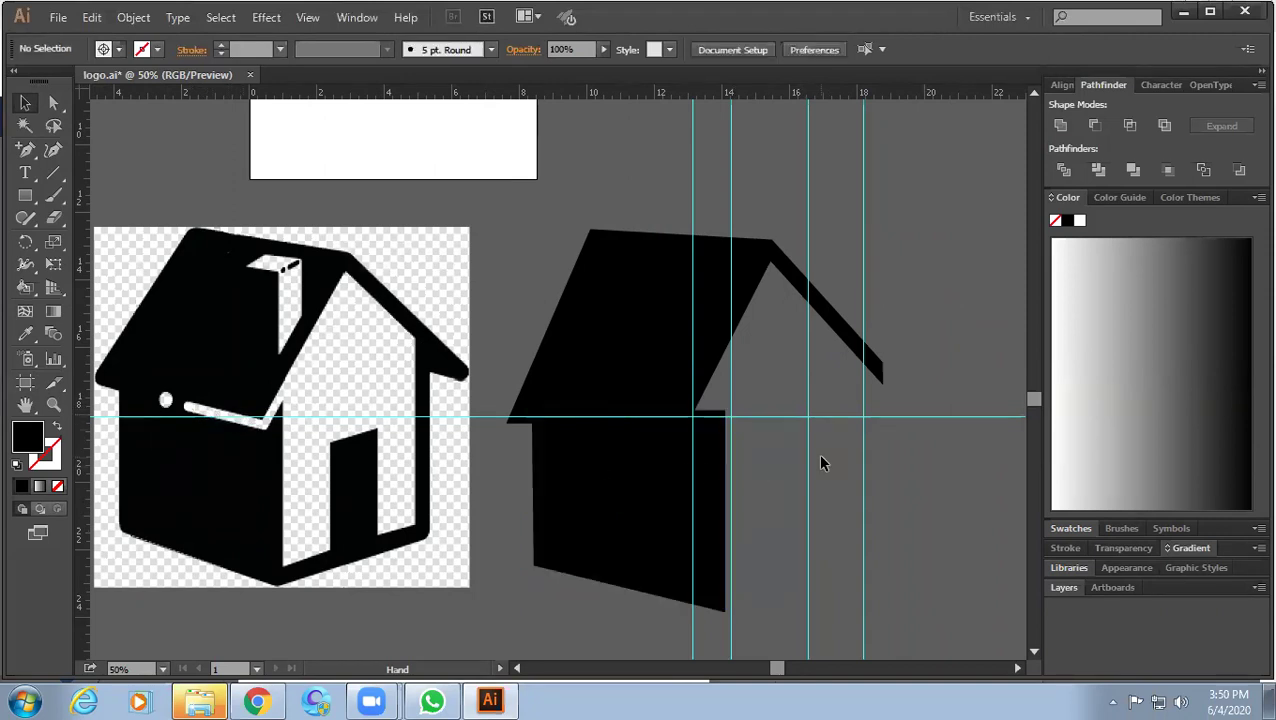
{"action": "left_click", "coordinate": [20, 203]}
{"action": "mouse_move", "coordinate": [489, 164]}
{"action": "left_mouse_down"}
{"action": "mouse_move", "coordinate": [886, 600]}
{"action": "mouse_move", "coordinate": [946, 636]}
{"action": "left_mouse_up"}
Fill the large rectangle white, send it to the back, and reposition it behind the house.
{"action": "left_click", "coordinate": [105, 48]}
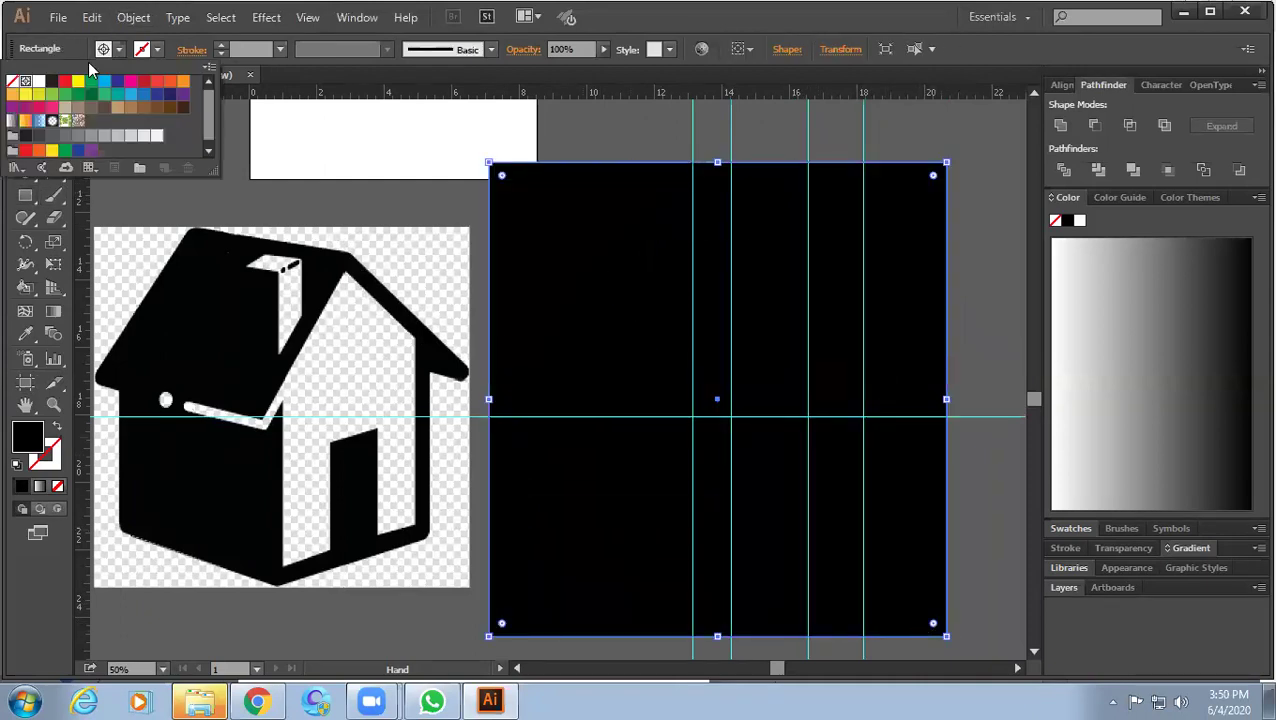
{"action": "left_click", "coordinate": [38, 80]}
{"action": "right_click", "coordinate": [800, 378]}
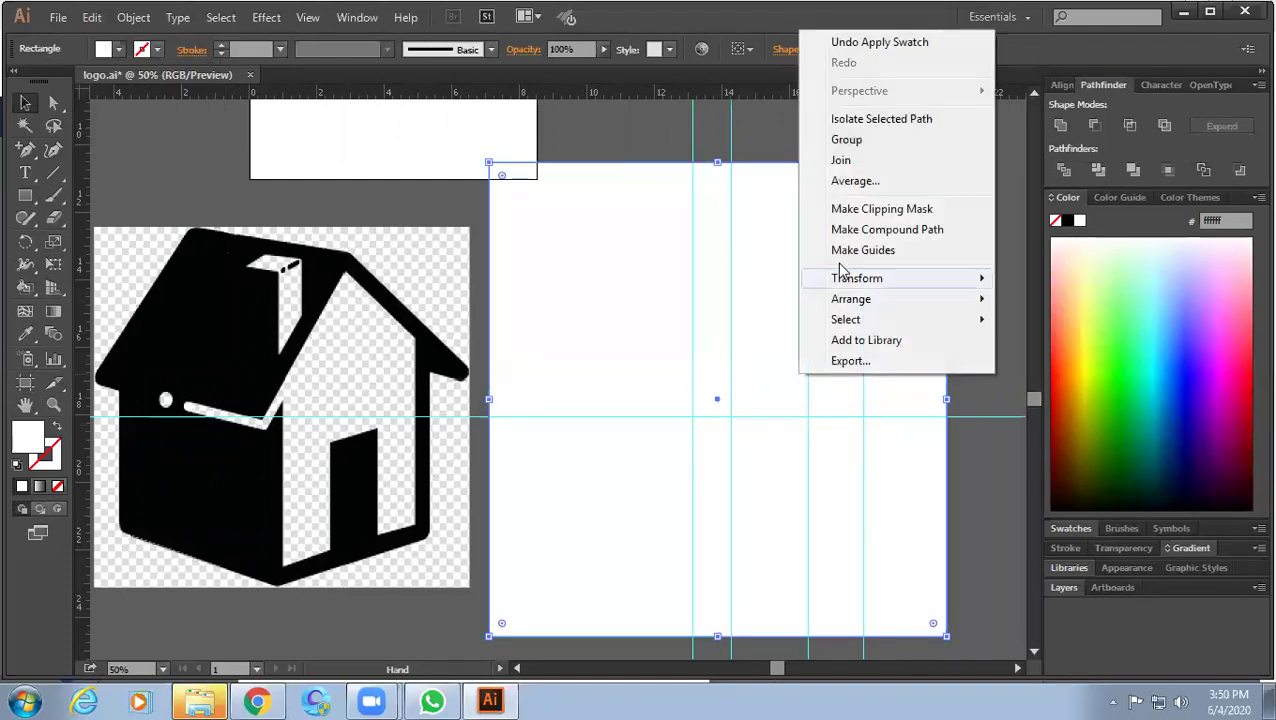
{"action": "mouse_move", "coordinate": [851, 299]}
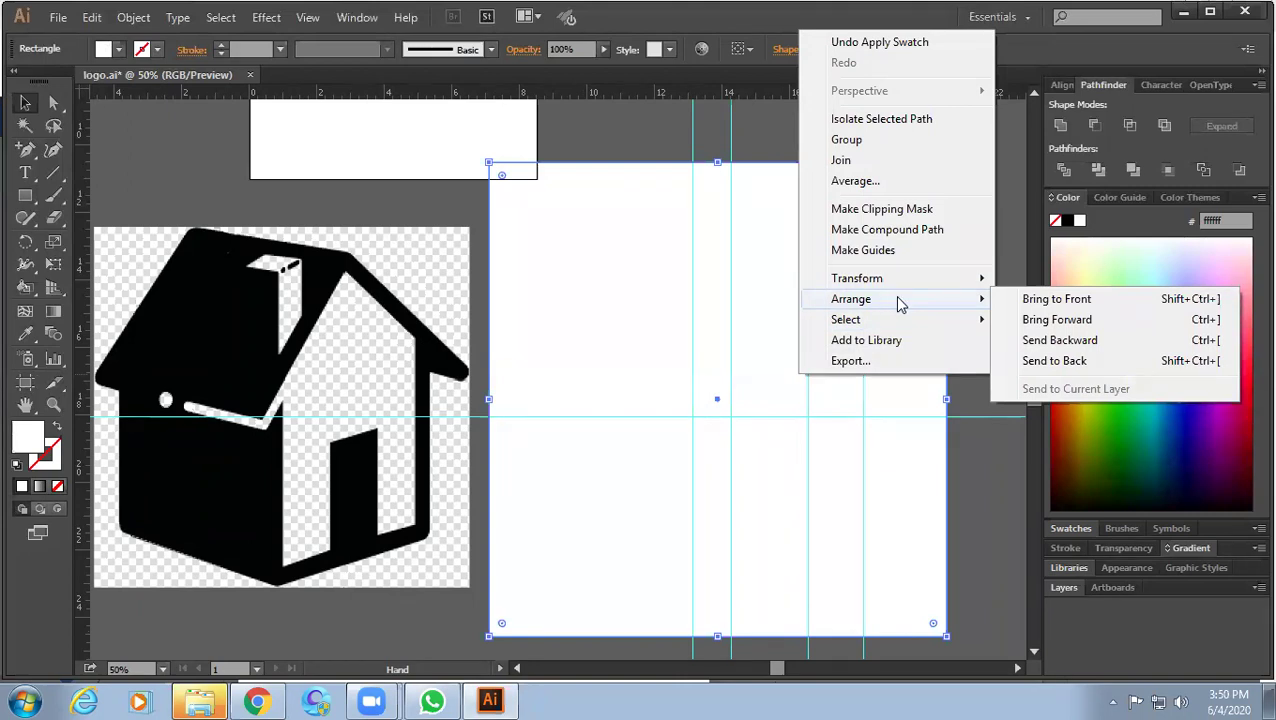
{"action": "left_click", "coordinate": [1085, 368]}
{"action": "left_click", "coordinate": [977, 328]}
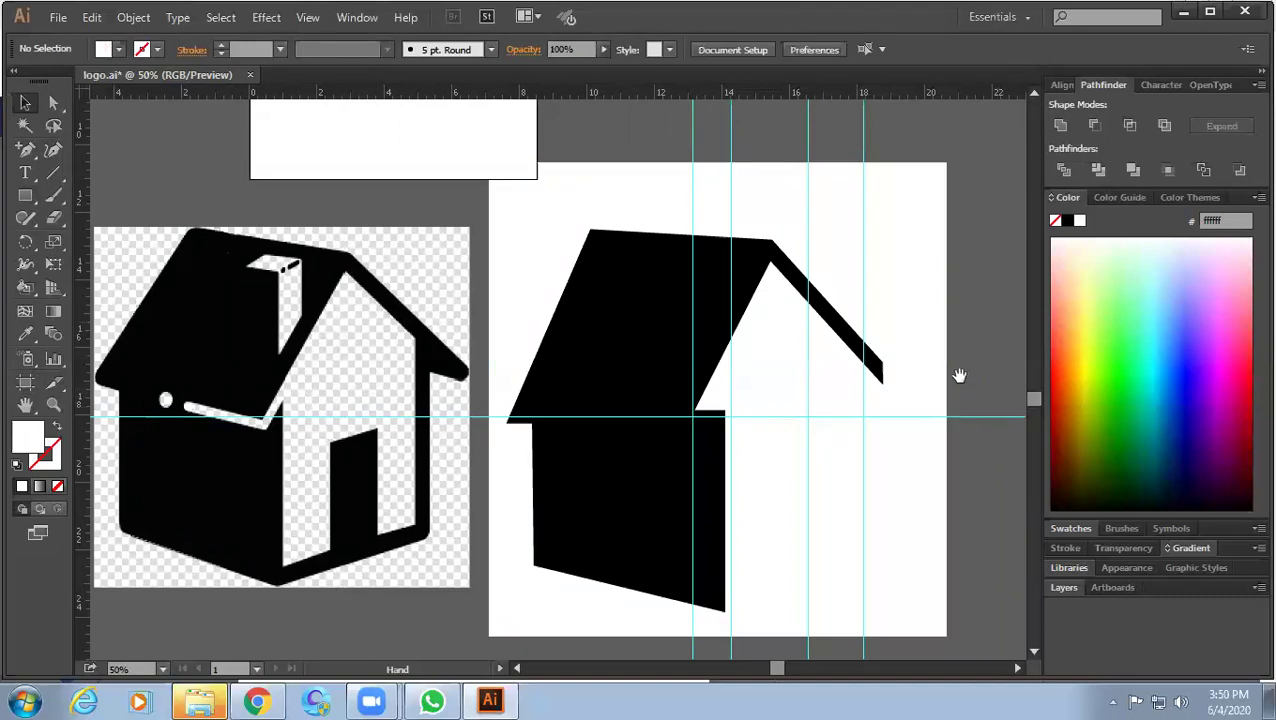
{"action": "scroll", "coordinate": [908, 352], "scroll_direction": "up", "scroll_amount": 2}
{"action": "mouse_move", "coordinate": [889, 293]}
{"action": "left_mouse_down"}
{"action": "mouse_move", "coordinate": [832, 313]}
{"action": "mouse_move", "coordinate": [861, 240]}
{"action": "left_mouse_up"}
Enter and exit isolation mode on the white background rectangle, then clear the selection.
{"action": "double_click", "coordinate": [875, 244]}
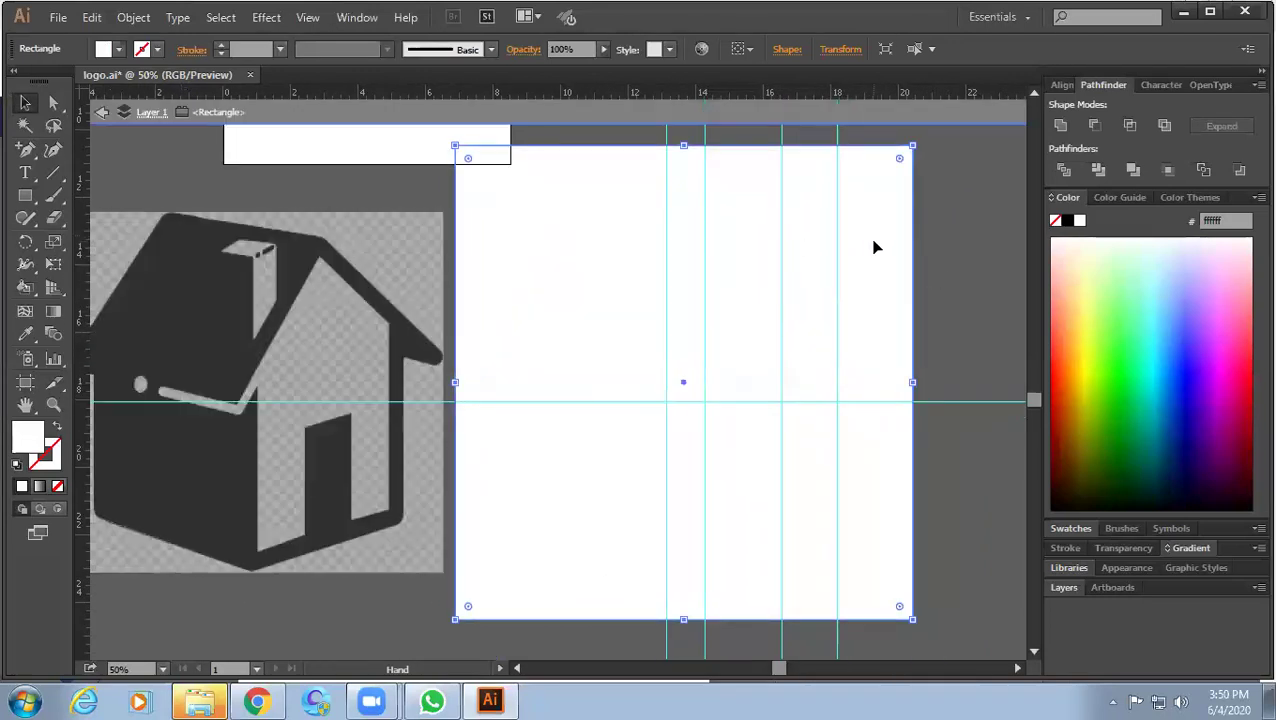
{"action": "left_click", "coordinate": [940, 257]}
{"action": "double_click", "coordinate": [963, 245]}
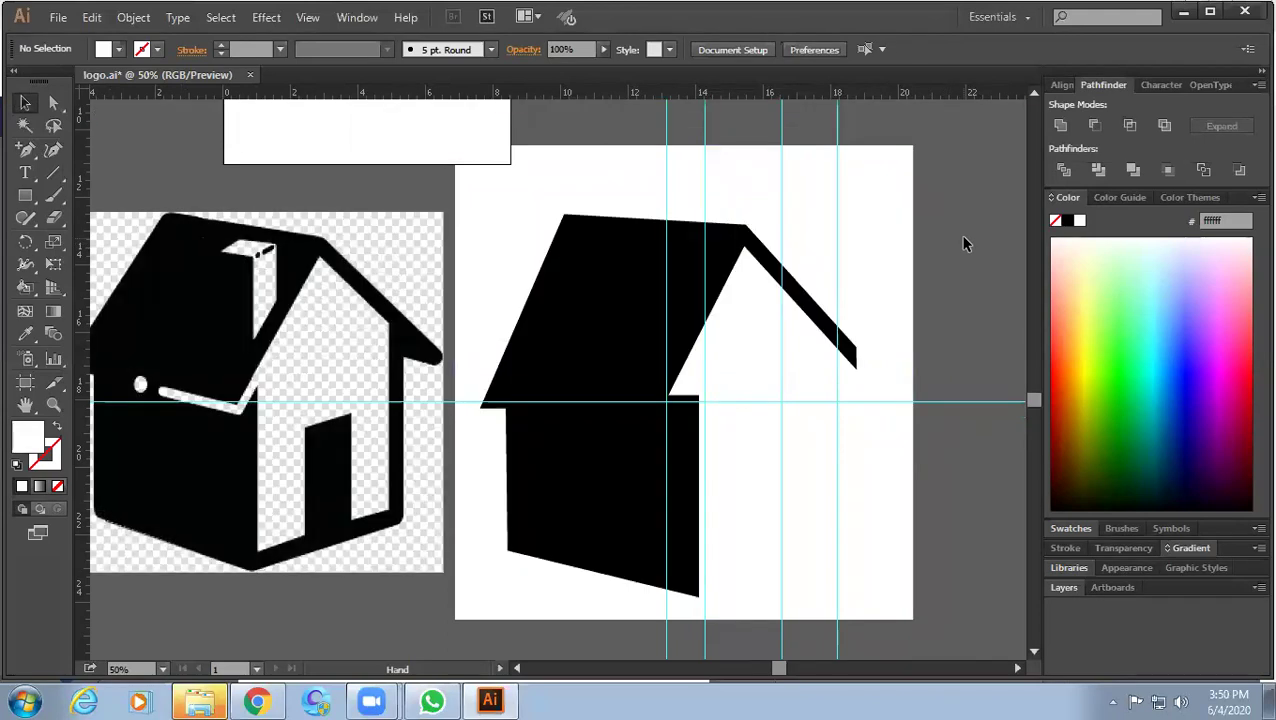
{"action": "left_click", "coordinate": [840, 234]}
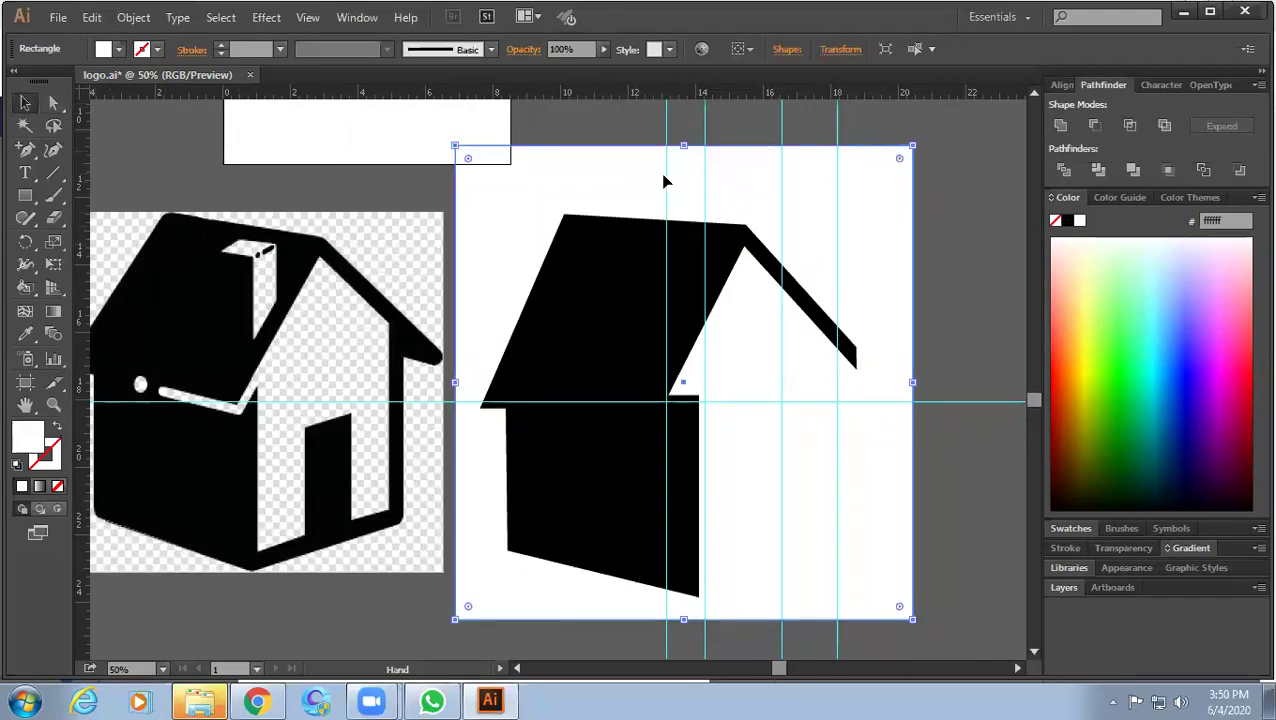
{"action": "key", "text": "ctrl+shift+b"}
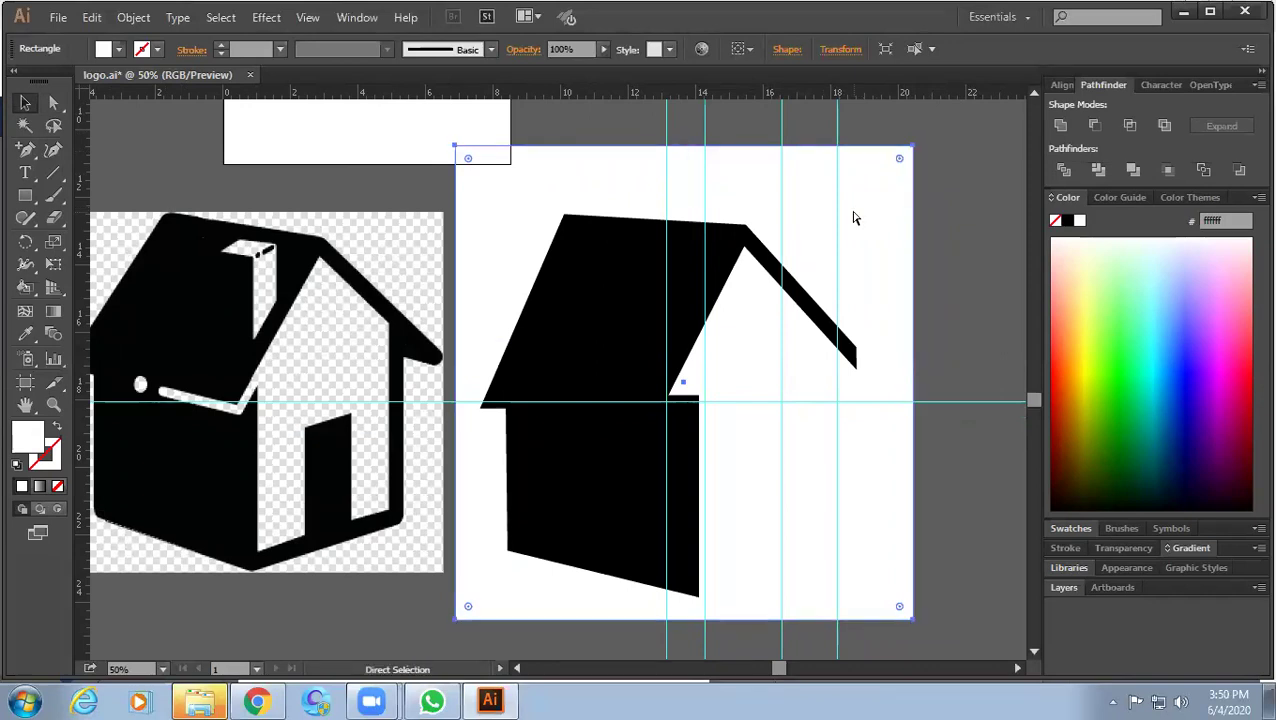
{"action": "key", "text": "ctrl+shift+a"}
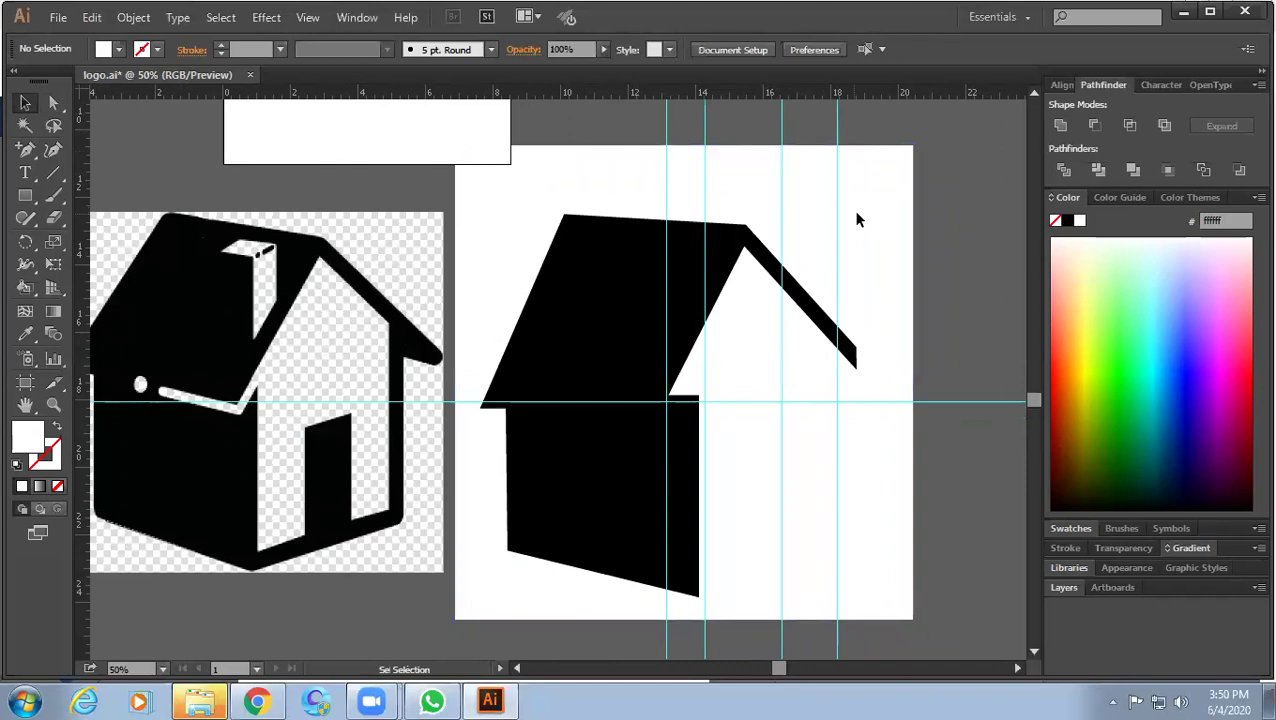
{"action": "scroll", "coordinate": [860, 175], "scroll_direction": "right", "scroll_amount": 1}
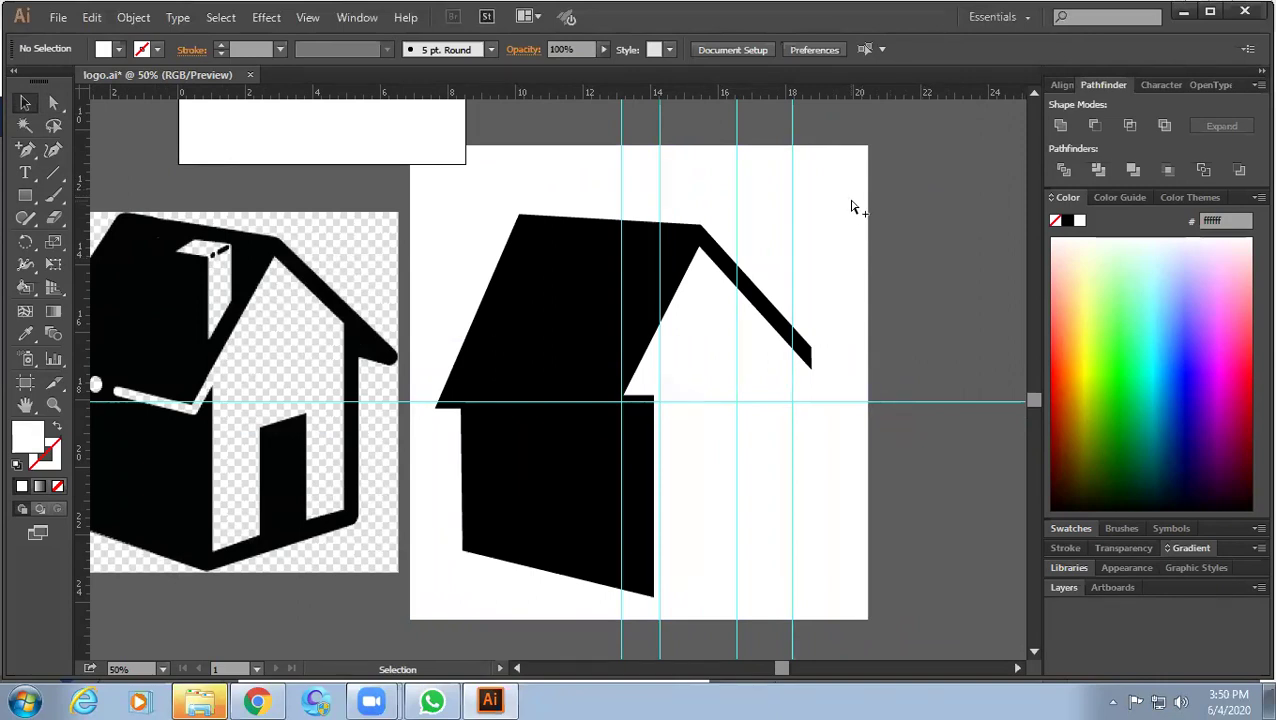
Drag the white background rectangle slightly right and down behind the house.
{"action": "left_click", "coordinate": [853, 206]}
{"action": "left_click", "coordinate": [892, 151]}
{"action": "left_click_drag", "start_coordinate": [818, 175], "coordinate": [828, 190]}
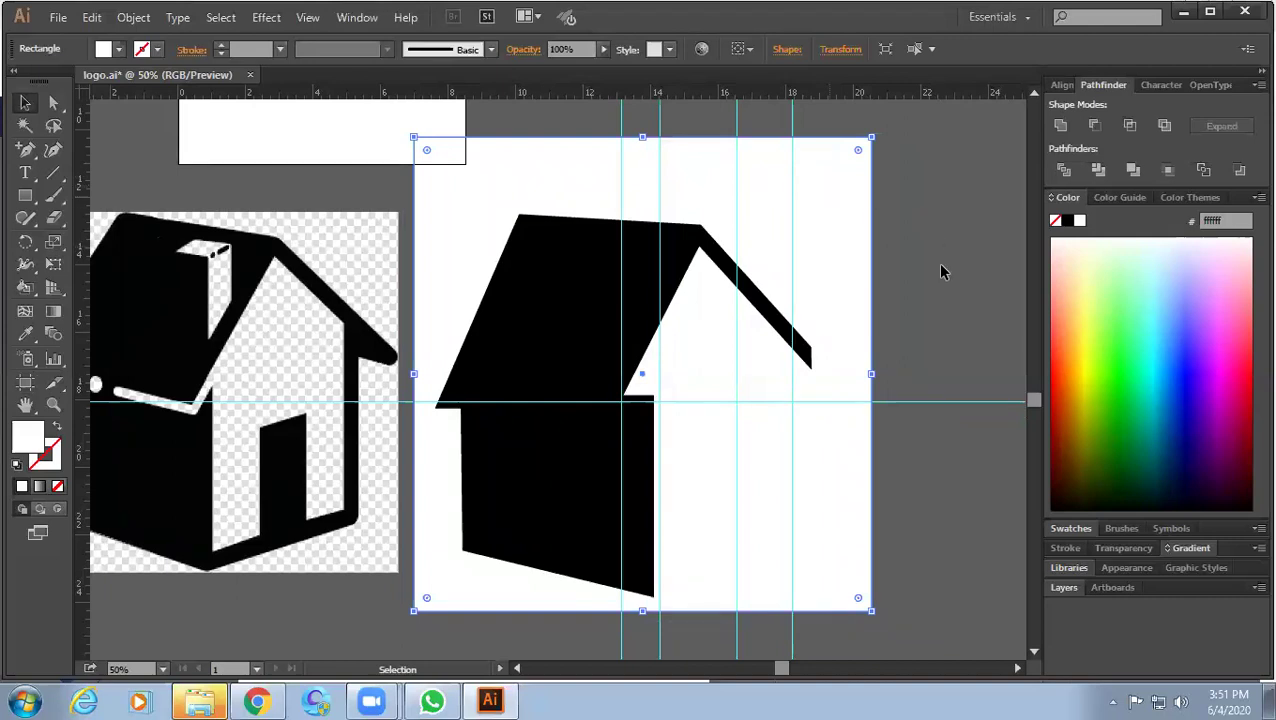
{"action": "left_click", "coordinate": [940, 300]}
{"action": "right_click", "coordinate": [920, 404]}
{"action": "left_click", "coordinate": [895, 398]}
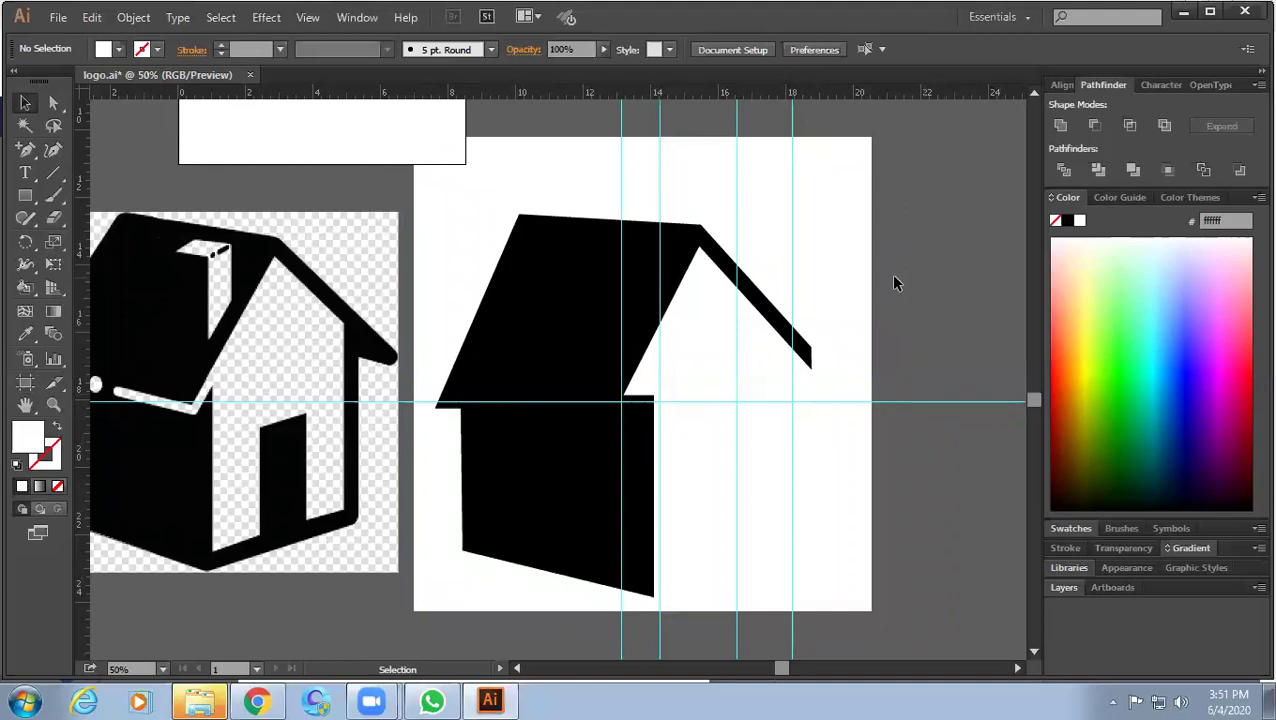
{"action": "left_click", "coordinate": [840, 276]}
{"action": "mouse_move", "coordinate": [840, 276]}
{"action": "left_mouse_down"}
{"action": "mouse_move", "coordinate": [862, 277]}
{"action": "mouse_move", "coordinate": [843, 265]}
{"action": "left_mouse_up"}
Fine-tune the white background's position with small drags and arrow-key nudges.
{"action": "right_click", "coordinate": [838, 252]}
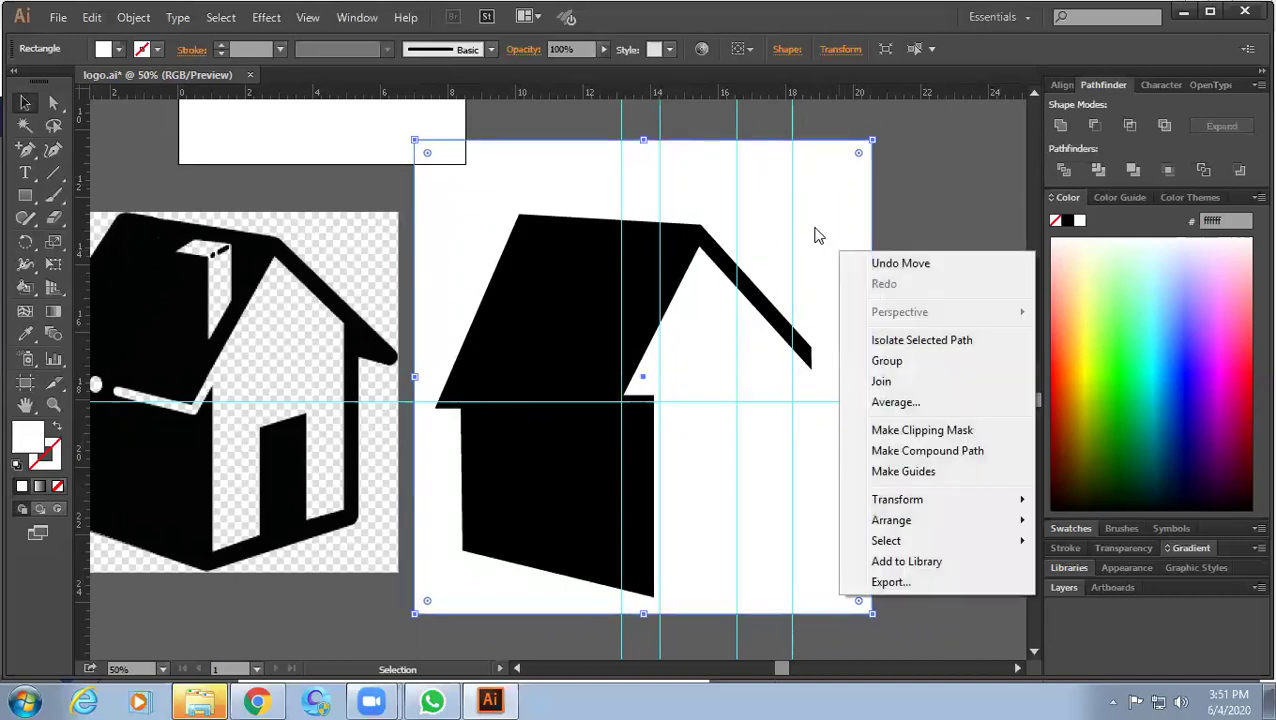
{"action": "left_click", "coordinate": [910, 196]}
{"action": "left_click_drag", "start_coordinate": [819, 214], "coordinate": [838, 224]}
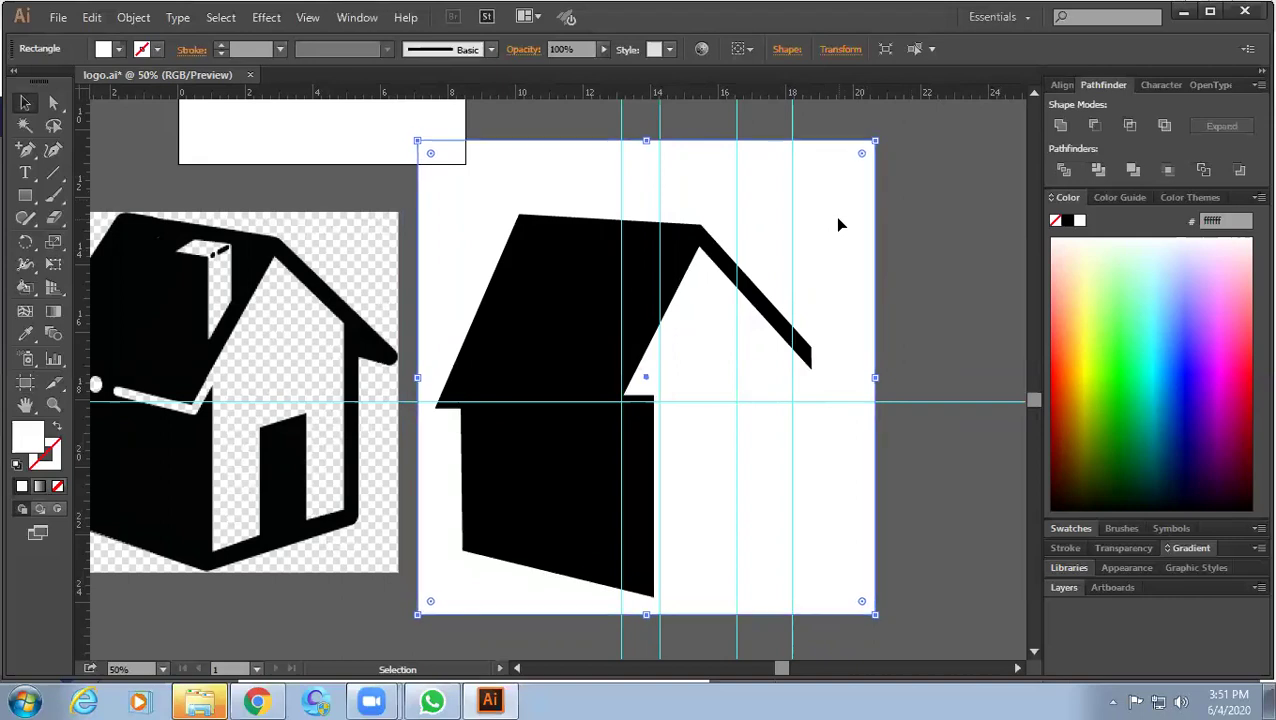
{"action": "key", "text": "Down"}
{"action": "key", "text": "Down"}
{"action": "key", "text": "Down"}
{"action": "key", "text": "Down"}
{"action": "key", "text": "Down"}
{"action": "key", "text": "Down"}
{"action": "key", "text": "Left"}
{"action": "key", "text": "Left"}
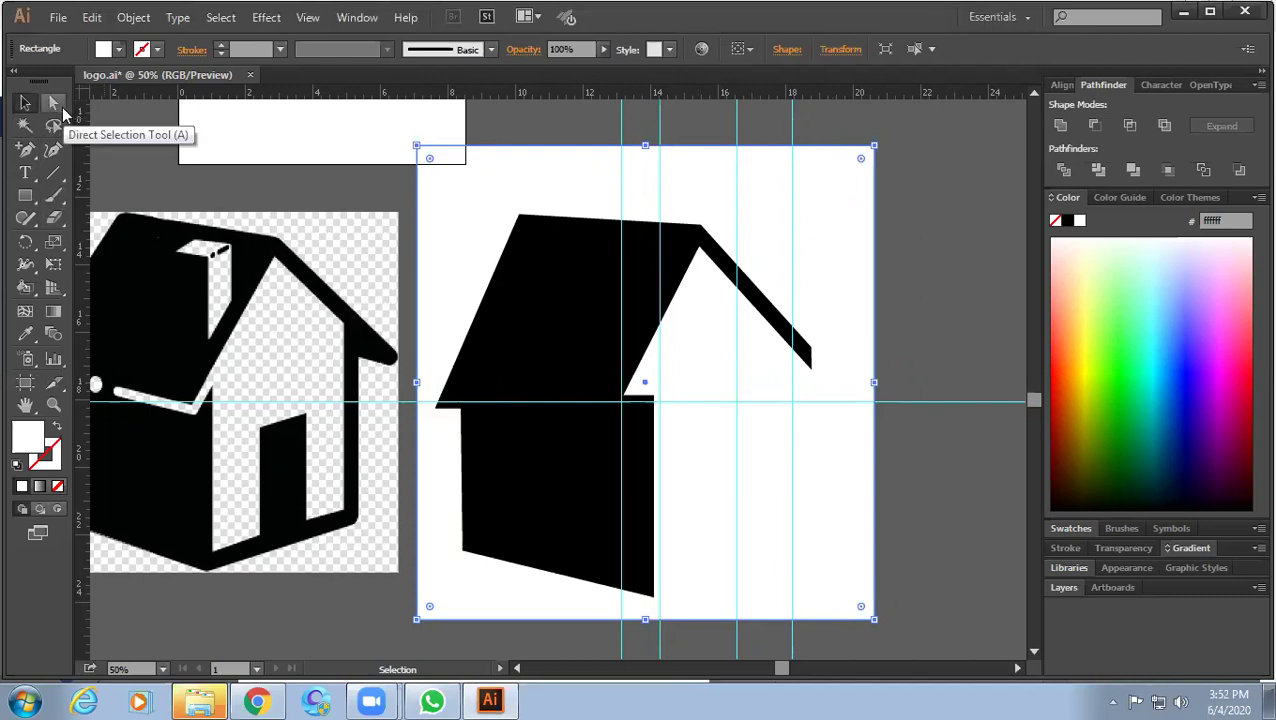
{"action": "left_click", "coordinate": [940, 268]}
{"action": "left_click", "coordinate": [853, 262]}
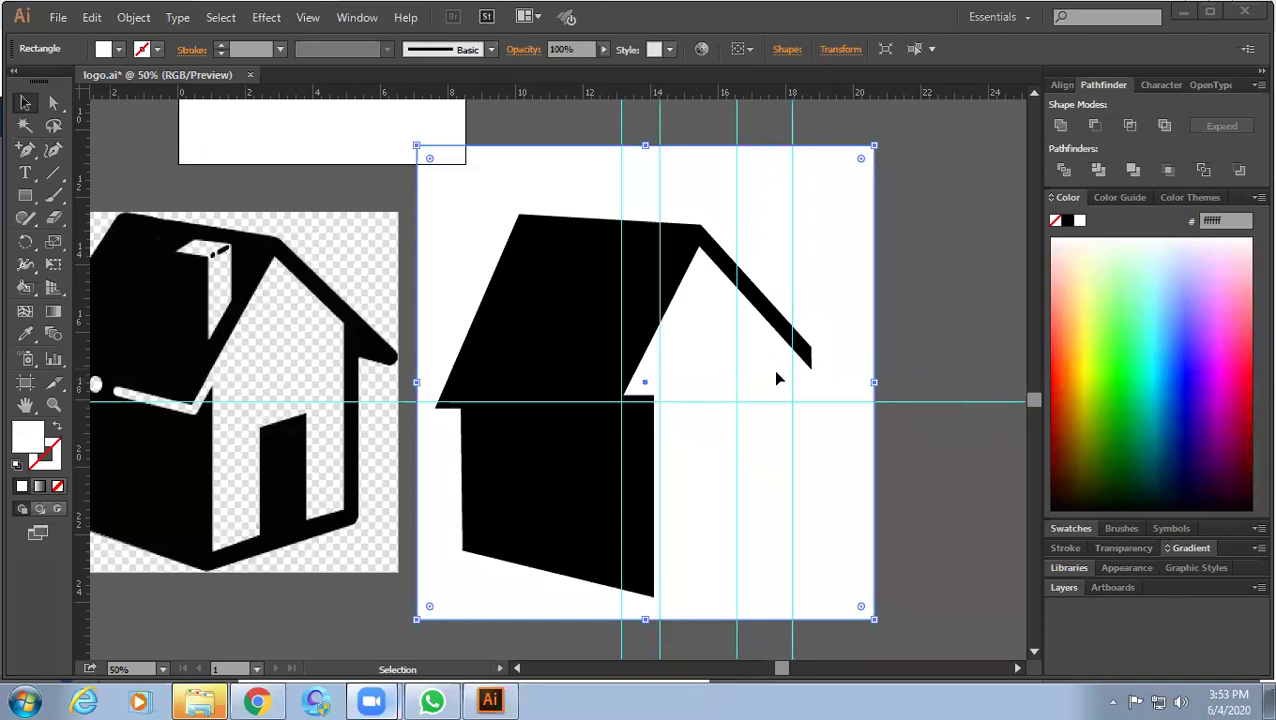
Return to the Selection tool and select the black roof and wall shapes.
{"action": "left_click", "coordinate": [26, 103]}
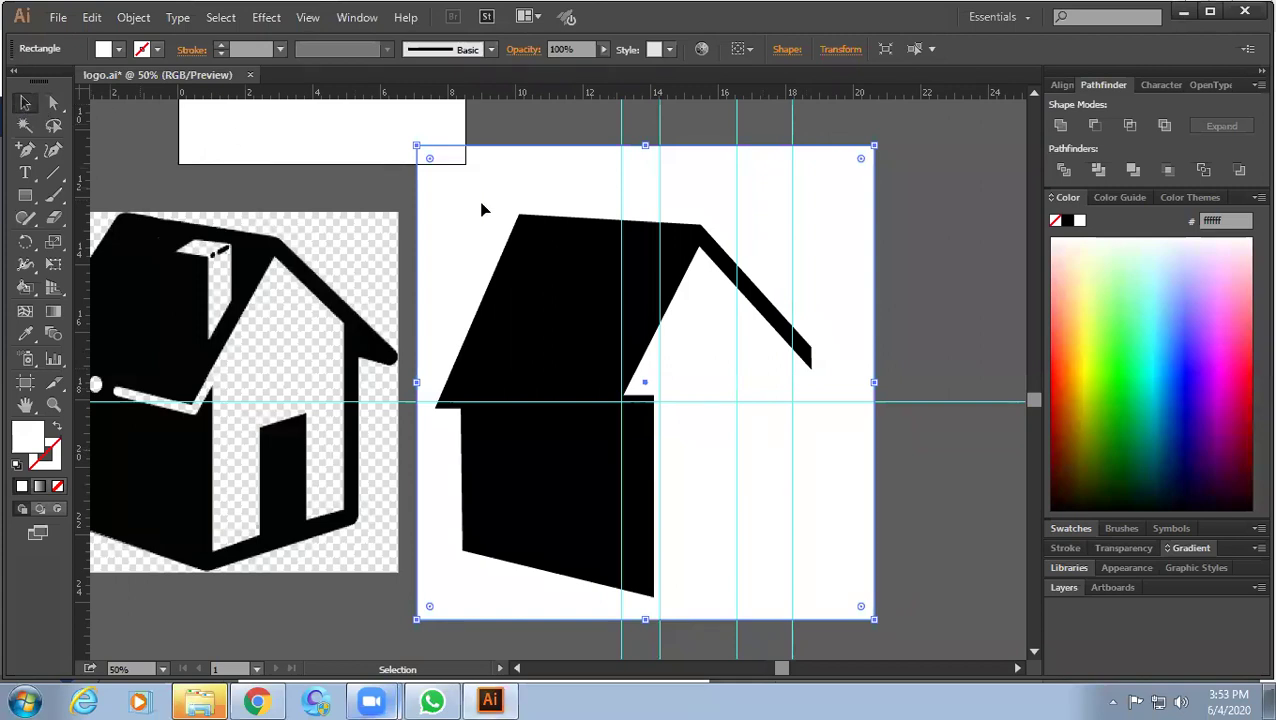
{"action": "left_click", "coordinate": [922, 278]}
{"action": "left_click", "coordinate": [848, 274]}
{"action": "left_click", "coordinate": [914, 276]}
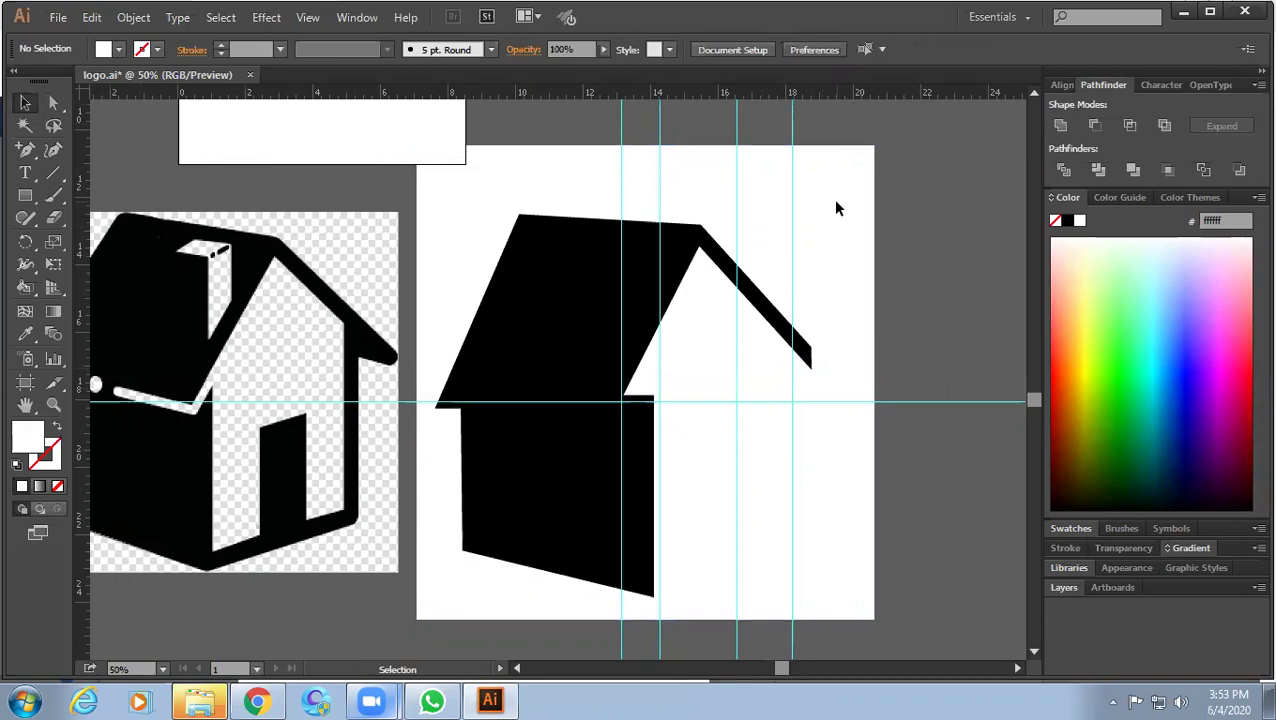
{"action": "left_click", "coordinate": [601, 359]}
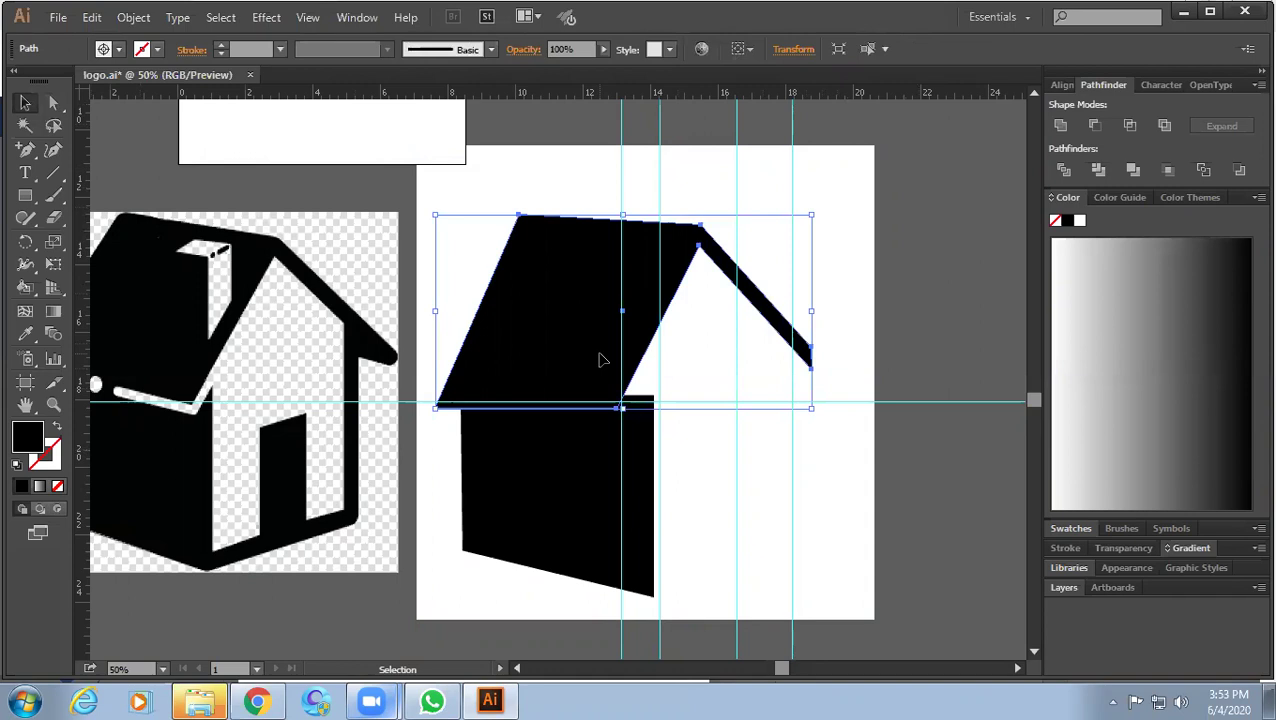
{"action": "left_click", "coordinate": [585, 530]}
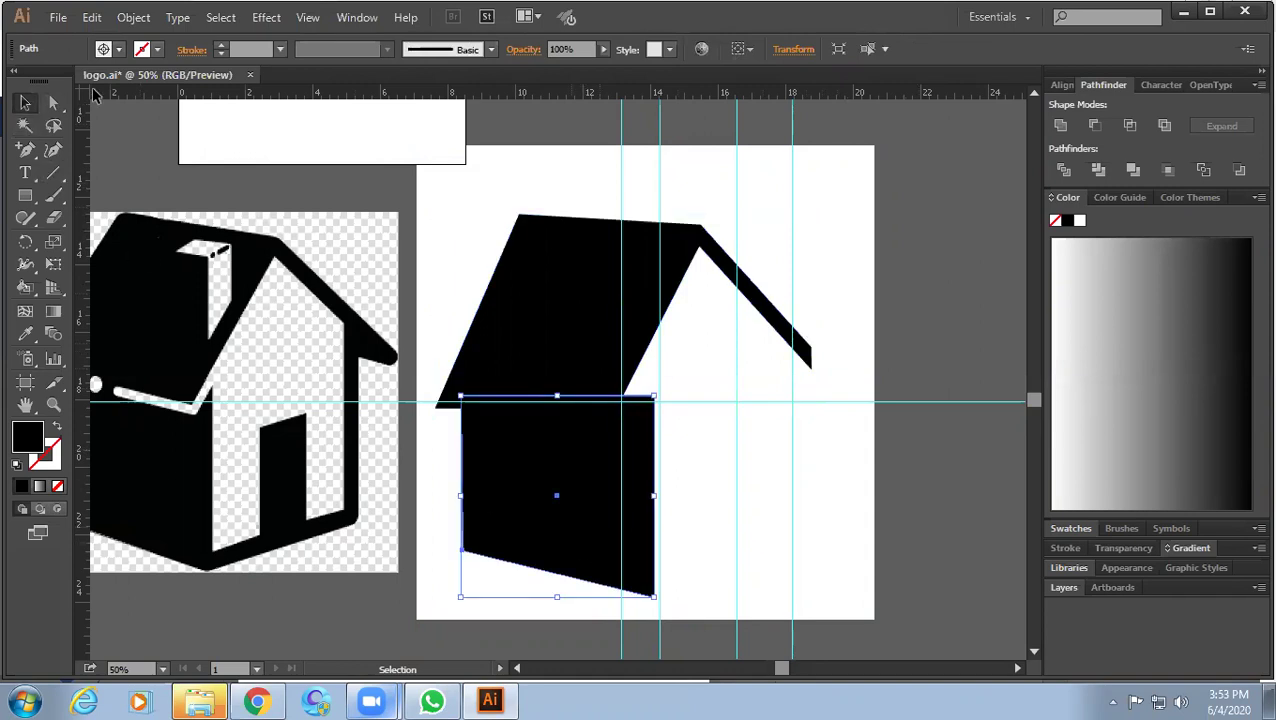
Fill the wall shape green and bring the black roof to the front.
{"action": "left_click", "coordinate": [118, 50]}
{"action": "left_click", "coordinate": [91, 81]}
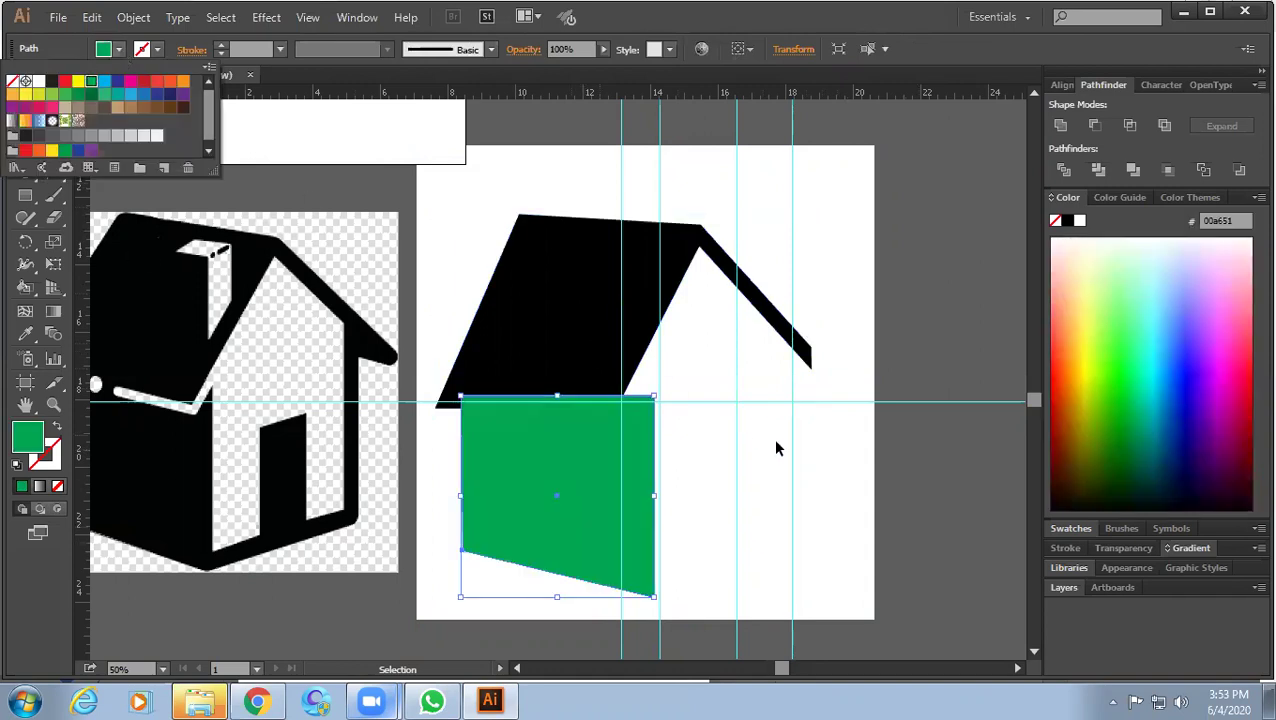
{"action": "left_click", "coordinate": [561, 327]}
{"action": "right_click", "coordinate": [559, 325]}
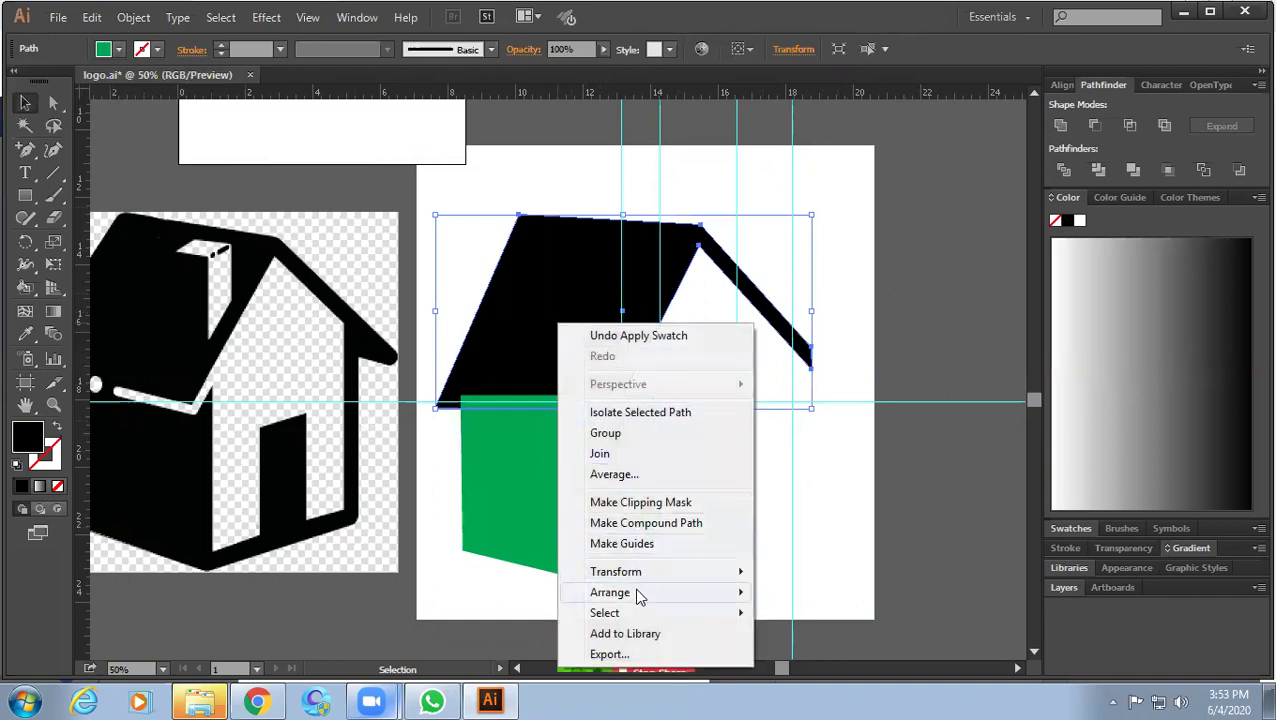
{"action": "left_click", "coordinate": [806, 595]}
{"action": "left_click", "coordinate": [661, 461]}
Re-centre the view on both houses and select the black roof.
{"action": "left_click_drag", "start_coordinate": [661, 461], "coordinate": [760, 461]}
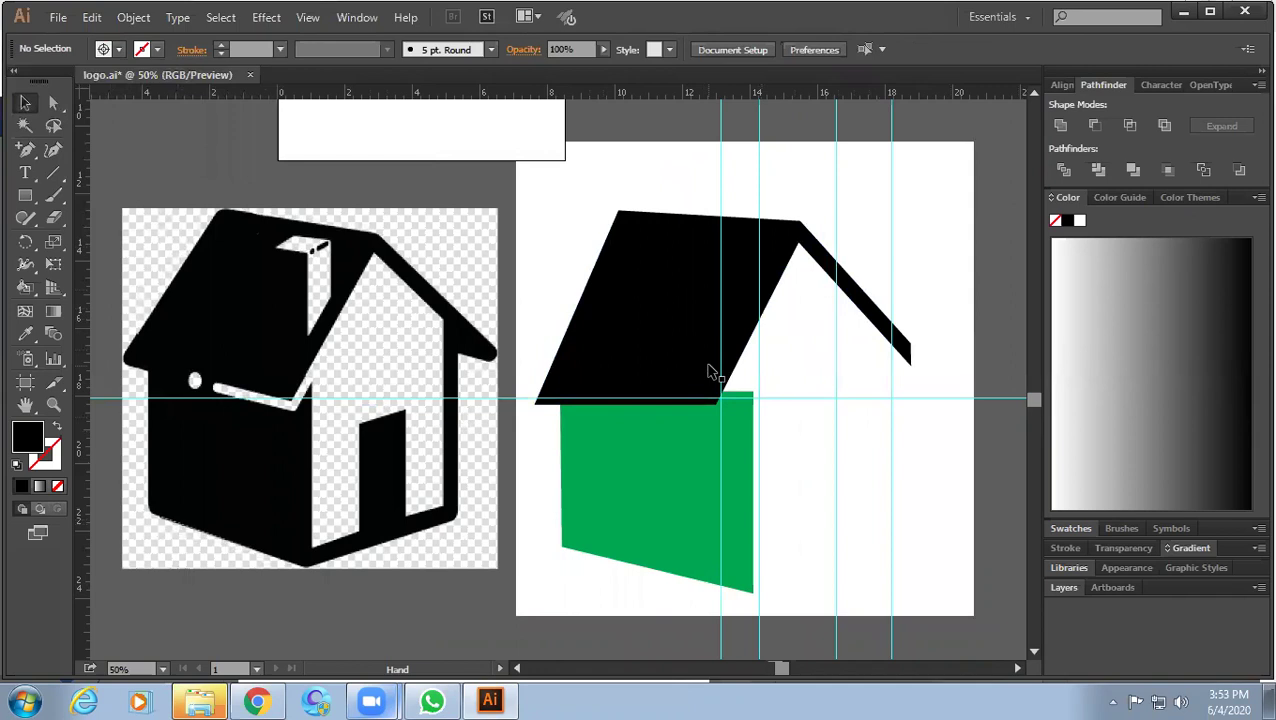
{"action": "key", "text": "ctrl+1"}
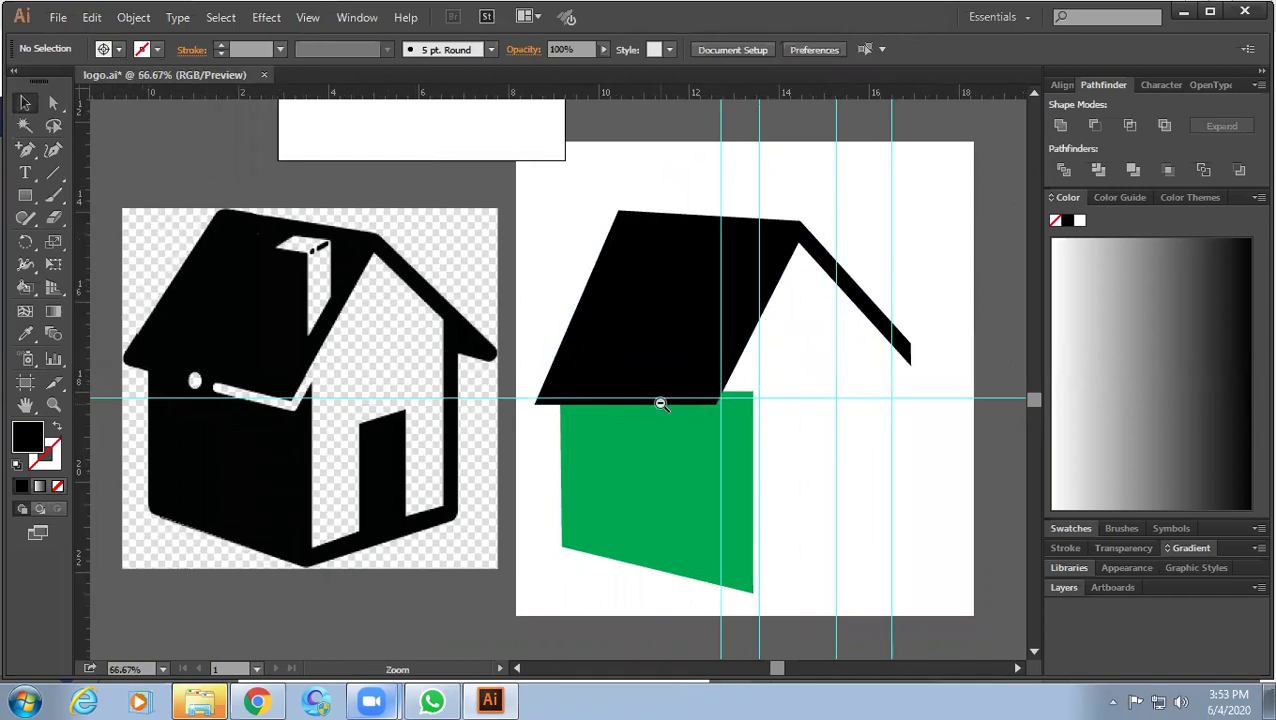
{"action": "key", "text": "ctrl+minus"}
{"action": "key", "text": "ctrl+minus"}
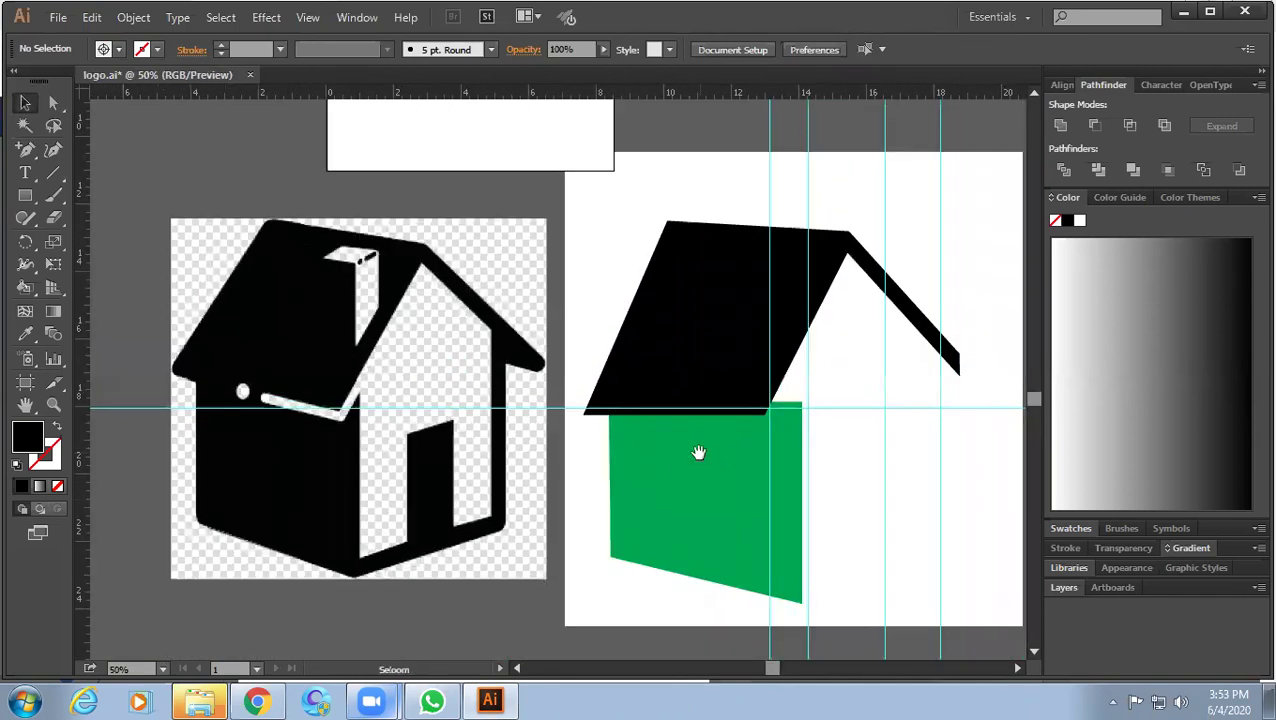
{"action": "scroll", "coordinate": [689, 490], "scroll_direction": "up", "scroll_amount": 1}
{"action": "left_click", "coordinate": [620, 433]}
Pull the roof's lower-left anchor further left with Direct Selection.
{"action": "left_click", "coordinate": [53, 103]}
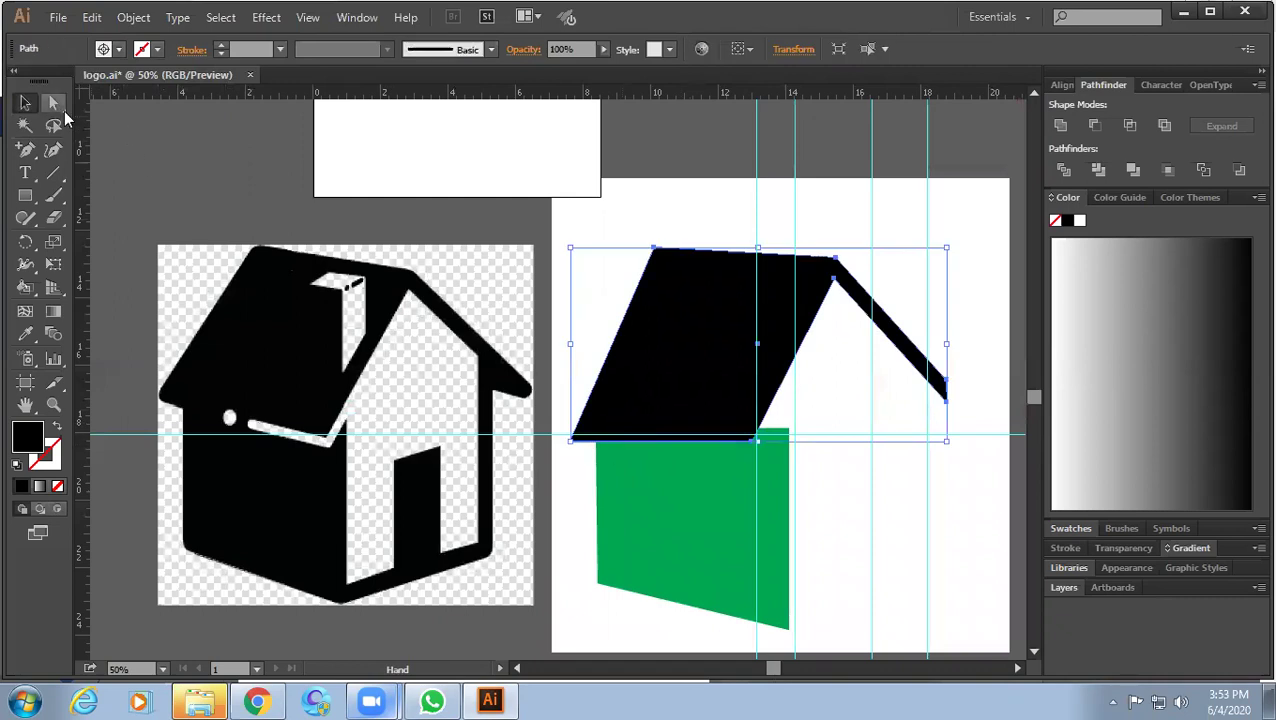
{"action": "left_click", "coordinate": [574, 436]}
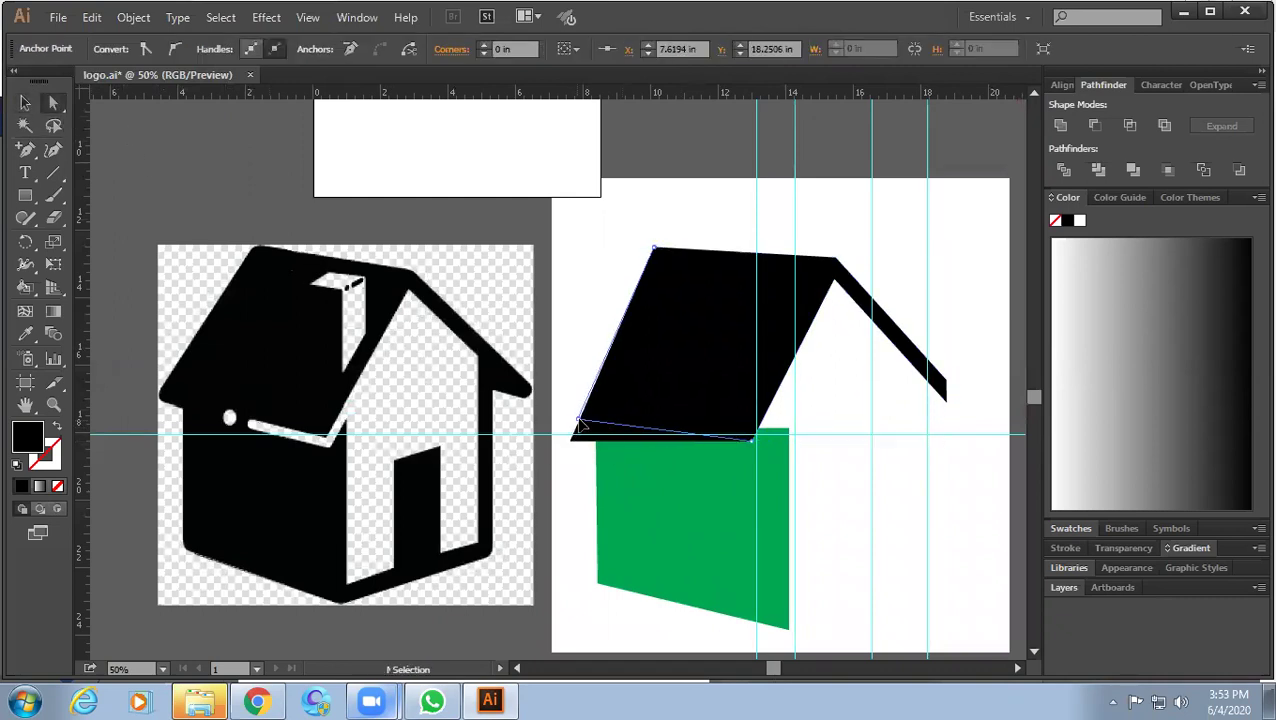
{"action": "left_click_drag", "start_coordinate": [576, 428], "coordinate": [570, 421]}
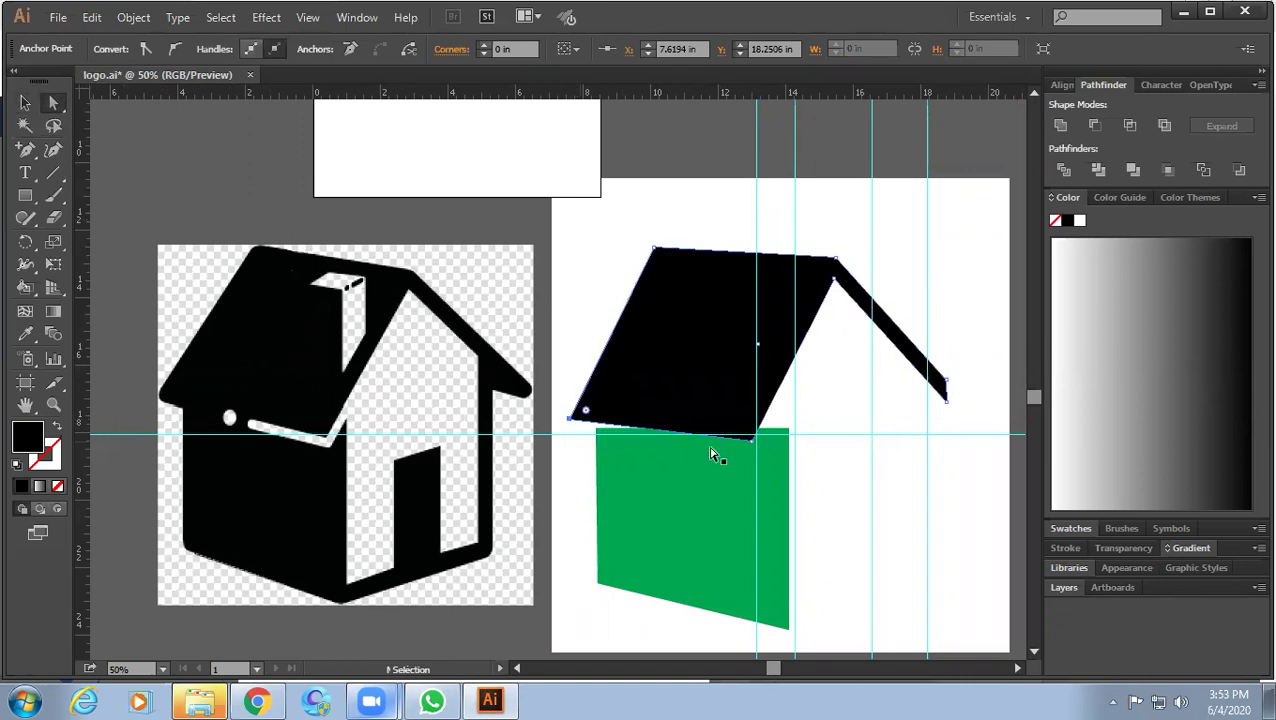
Stretch the green wall's top edge up so it tucks under the roof.
{"action": "left_click", "coordinate": [650, 497]}
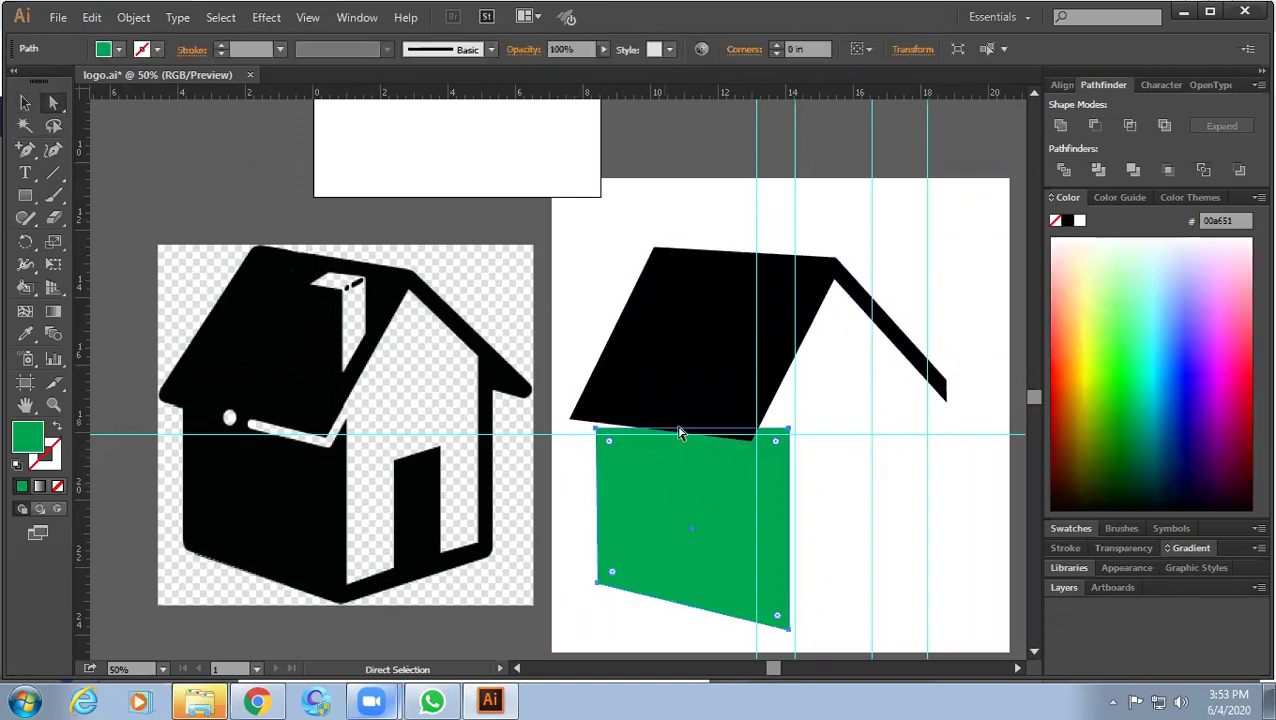
{"action": "key", "text": "v"}
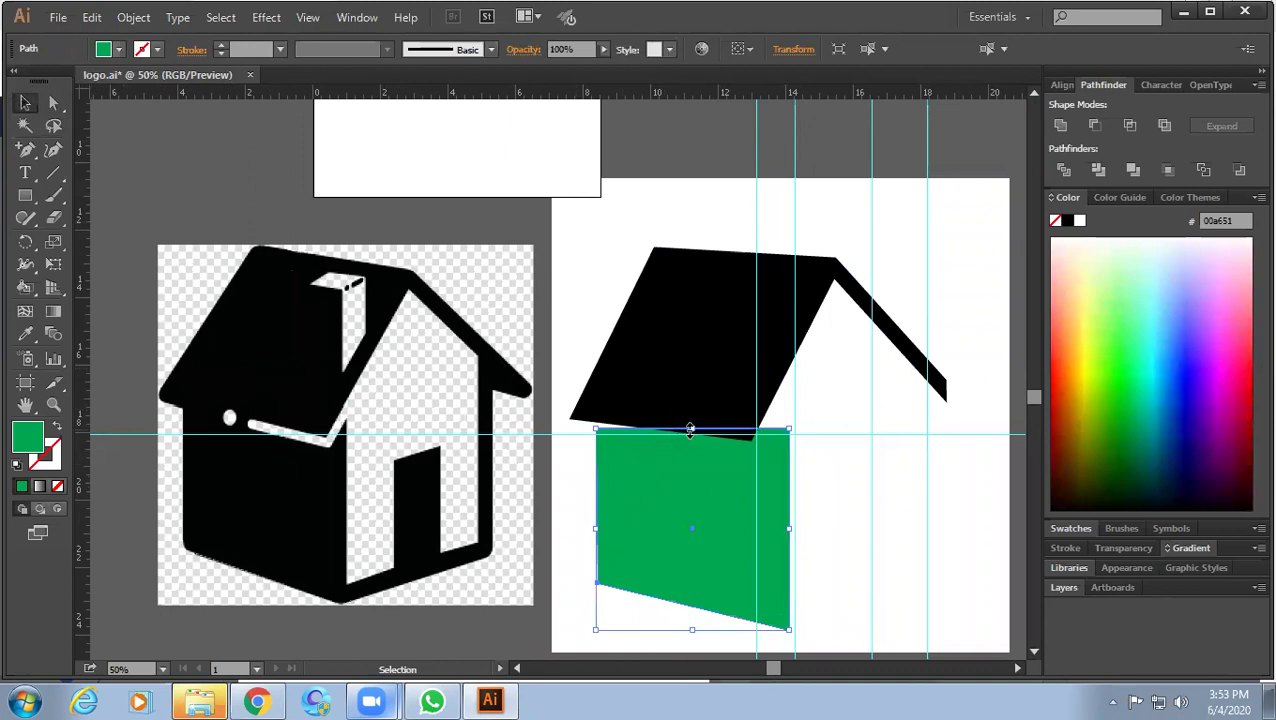
{"action": "left_click_drag", "start_coordinate": [690, 429], "coordinate": [690, 404]}
Draw a thin rectangle across the top of the green wall.
{"action": "left_click", "coordinate": [820, 512]}
{"action": "left_click", "coordinate": [735, 464], "text": "ctrl"}
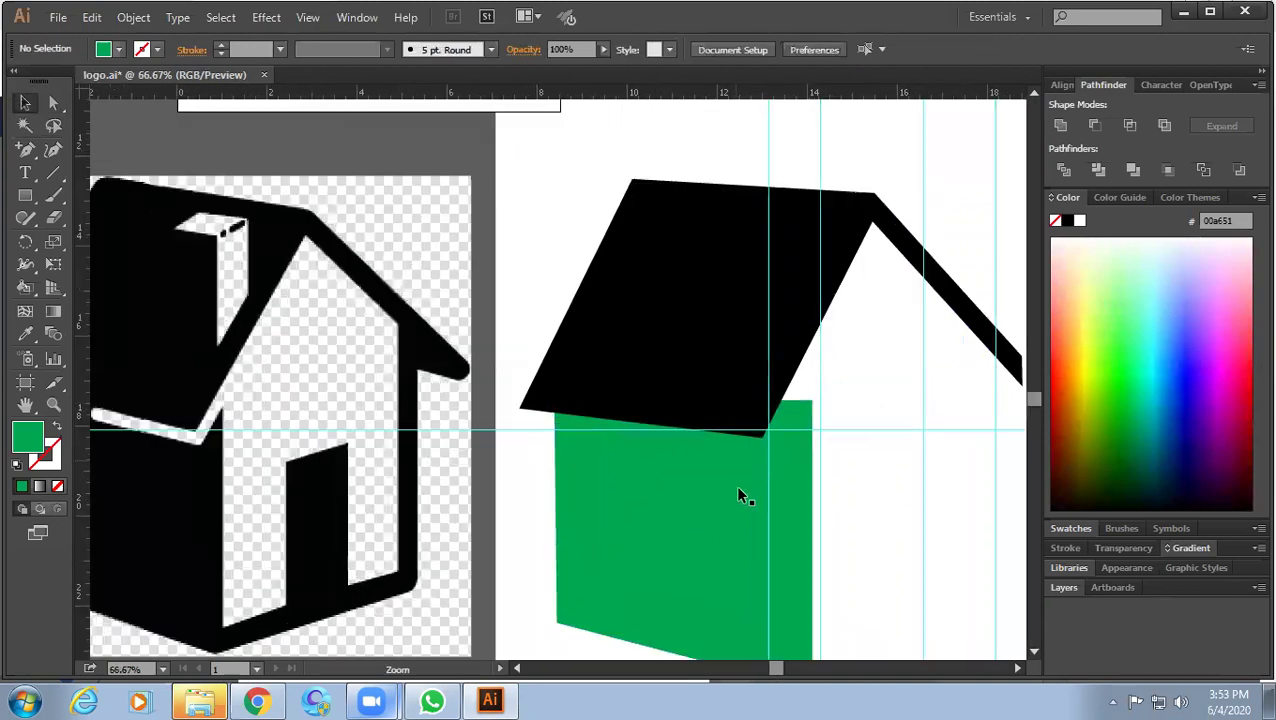
{"action": "left_click_drag", "start_coordinate": [738, 490], "coordinate": [783, 446]}
{"action": "key", "text": "m"}
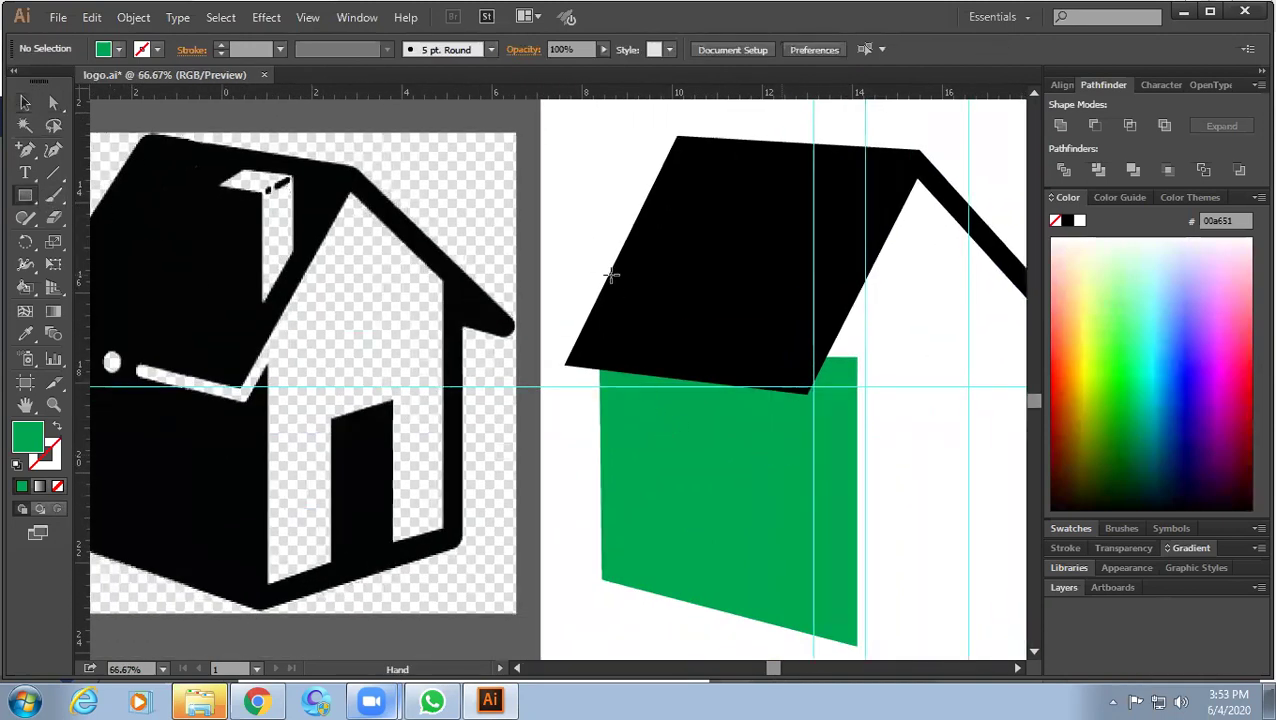
{"action": "left_click_drag", "start_coordinate": [619, 412], "coordinate": [814, 435]}
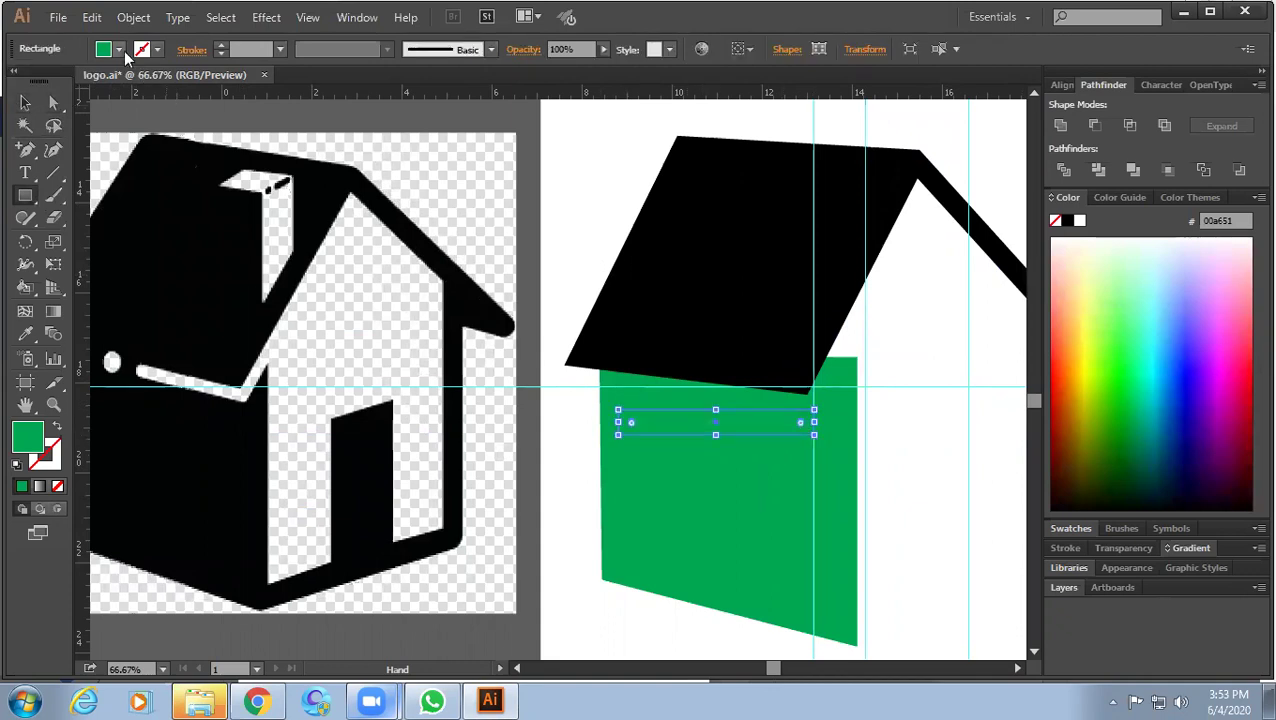
Fill the new thin rectangle black.
{"action": "left_click", "coordinate": [118, 49]}
{"action": "left_click", "coordinate": [50, 84]}
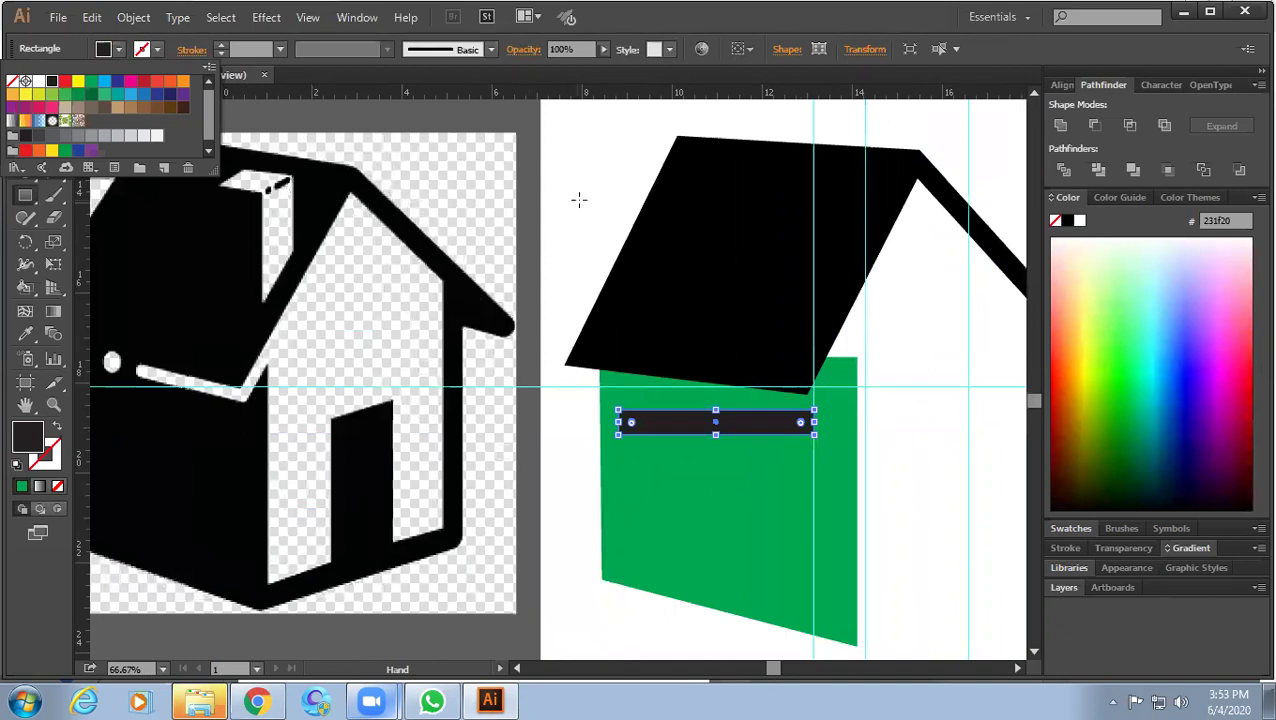
{"action": "left_click", "coordinate": [25, 102]}
{"action": "mouse_move", "coordinate": [670, 435]}
{"action": "left_mouse_down"}
{"action": "mouse_move", "coordinate": [786, 431]}
{"action": "mouse_move", "coordinate": [817, 412]}
{"action": "left_mouse_up"}
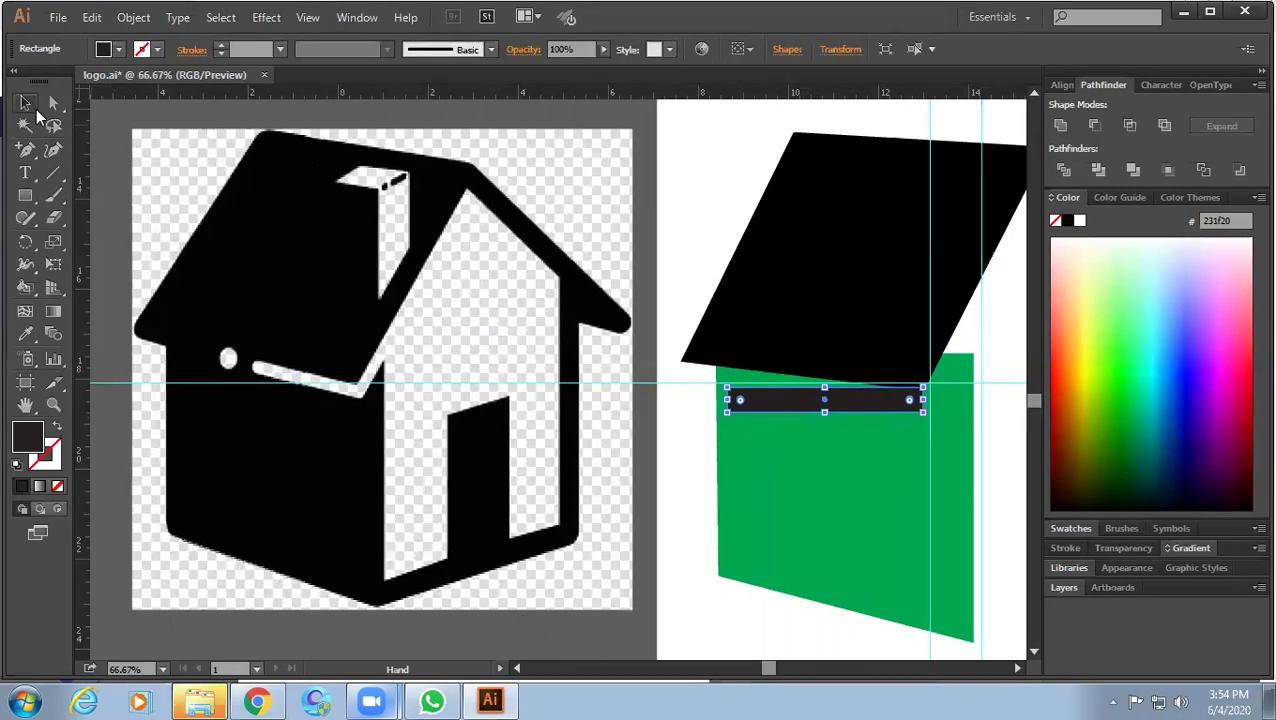
Reduce the dark bar's height to a slimmer band beneath the roof.
{"action": "key", "text": "v"}
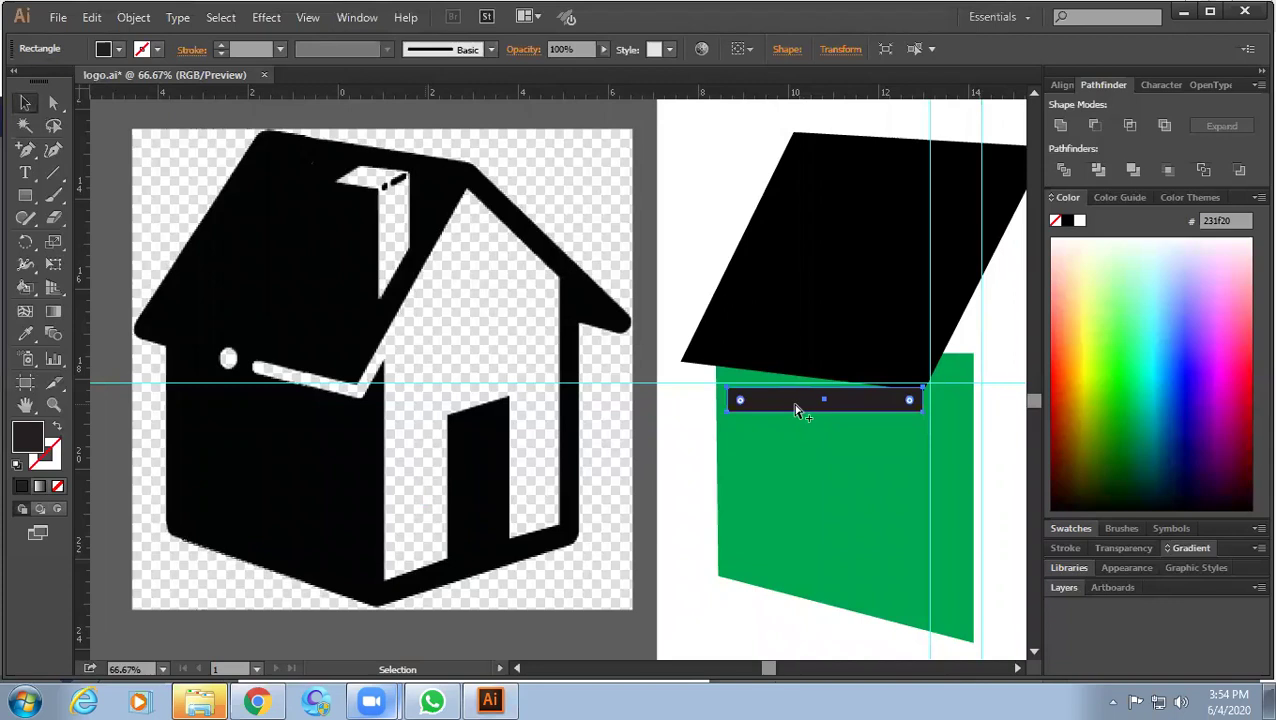
{"action": "scroll", "coordinate": [792, 401], "scroll_direction": "up", "scroll_amount": 1}
{"action": "left_click_drag", "start_coordinate": [843, 419], "coordinate": [865, 443]}
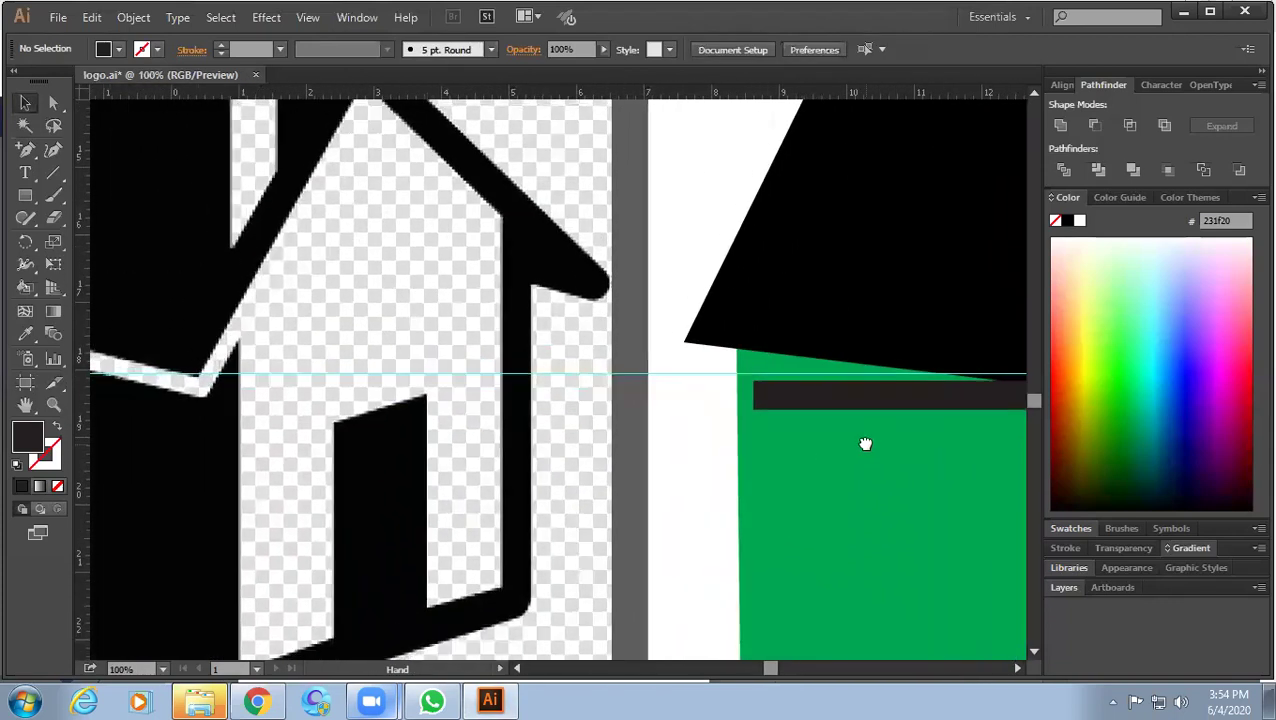
{"action": "left_click_drag", "start_coordinate": [935, 406], "coordinate": [720, 405]}
{"action": "left_click", "coordinate": [792, 401]}
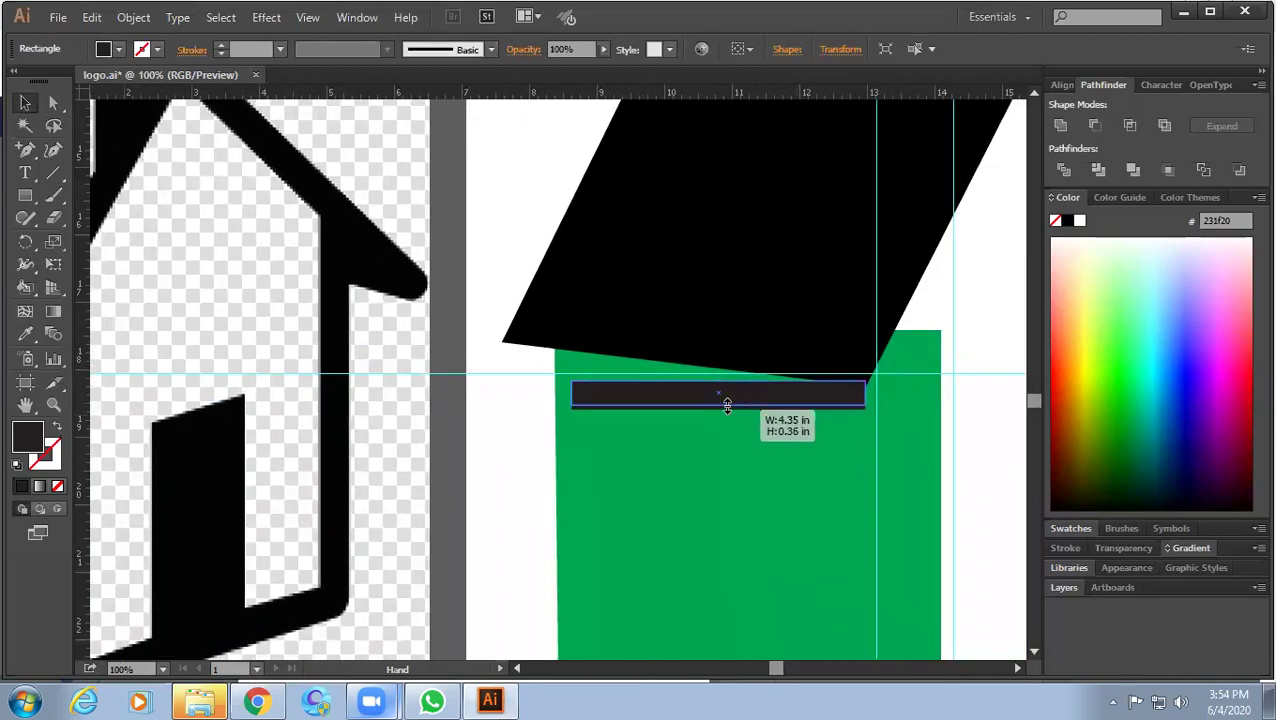
{"action": "left_click", "coordinate": [499, 420]}
{"action": "key", "text": "ctrl+minus"}
Rotate the dark bar about -6° and nudge it left so it follows the eave.
{"action": "left_click", "coordinate": [705, 464]}
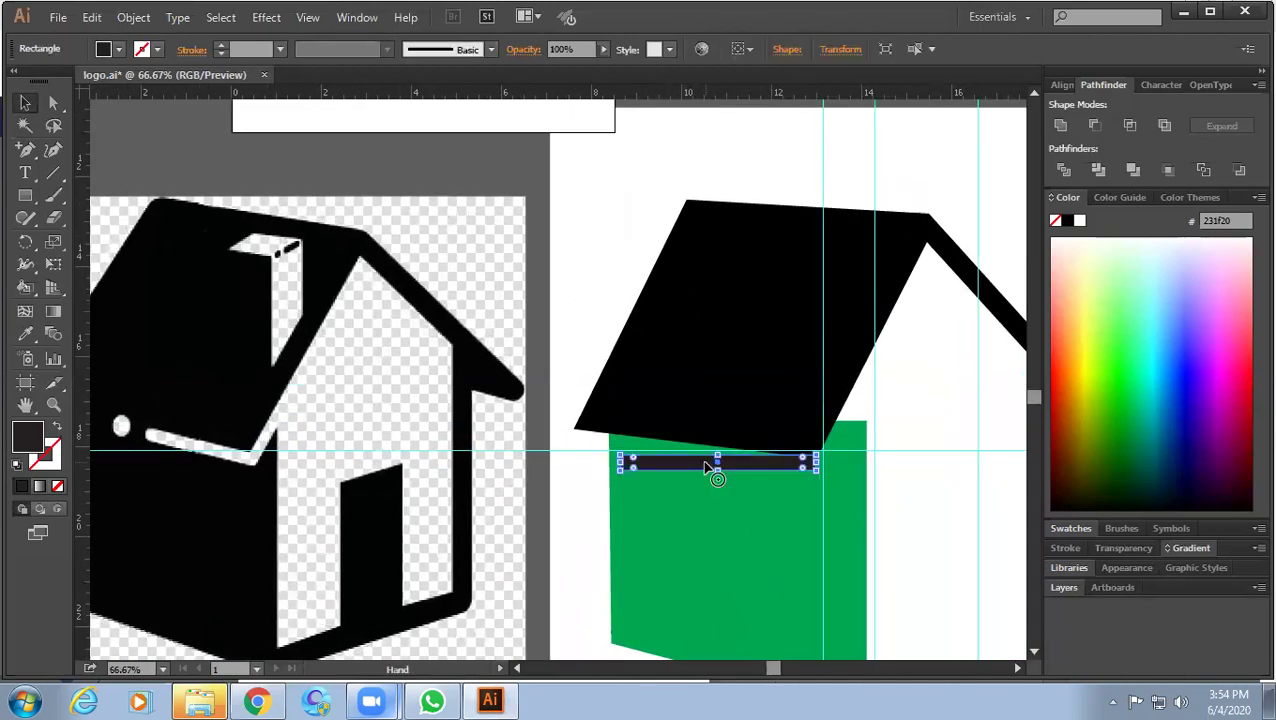
{"action": "left_click_drag", "start_coordinate": [818, 478], "coordinate": [810, 490]}
{"action": "key", "text": "ctrl+plus"}
{"action": "key", "text": "ctrl+plus"}
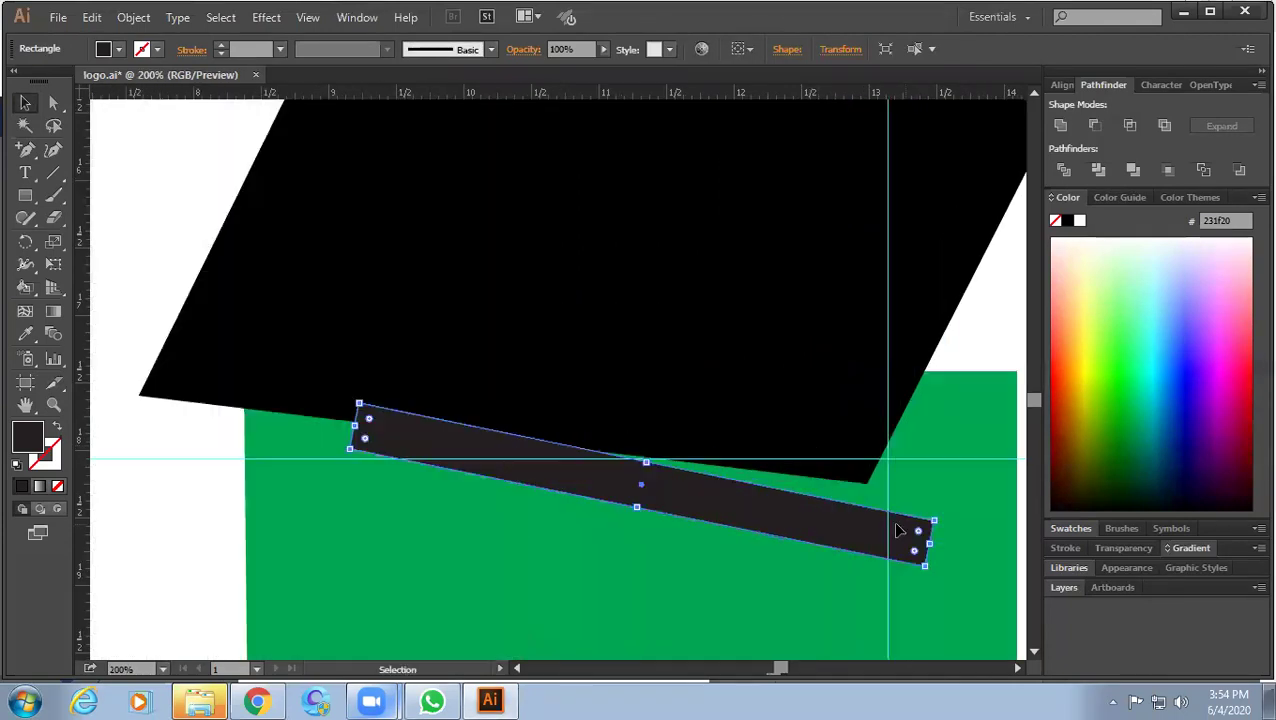
{"action": "left_click_drag", "start_coordinate": [957, 530], "coordinate": [960, 493]}
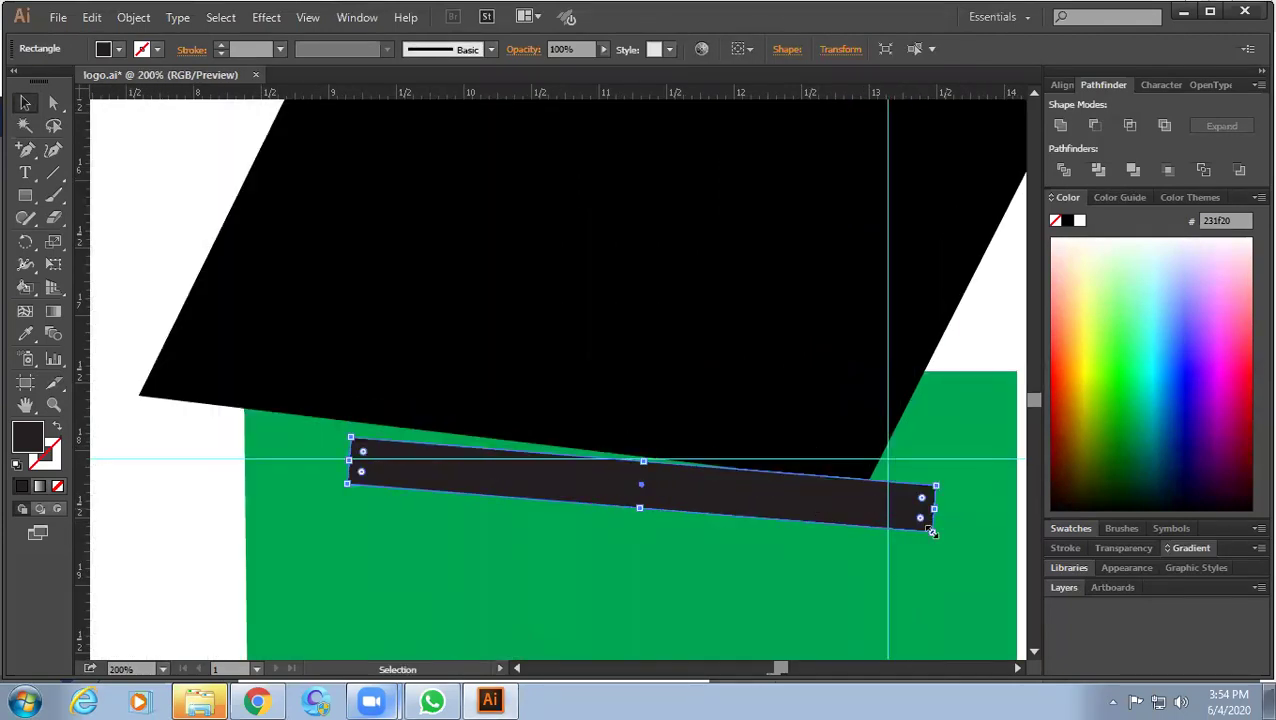
{"action": "left_click_drag", "start_coordinate": [932, 532], "coordinate": [862, 555]}
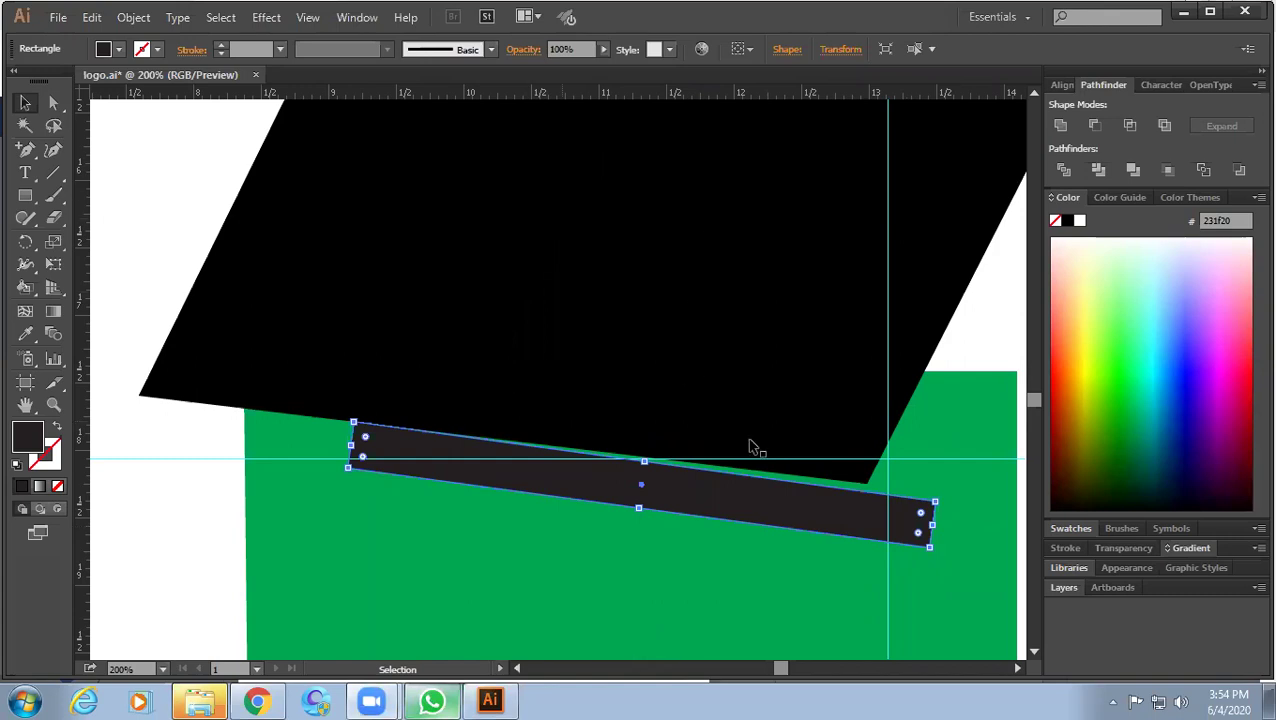
{"action": "left_click_drag", "start_coordinate": [758, 511], "coordinate": [722, 510]}
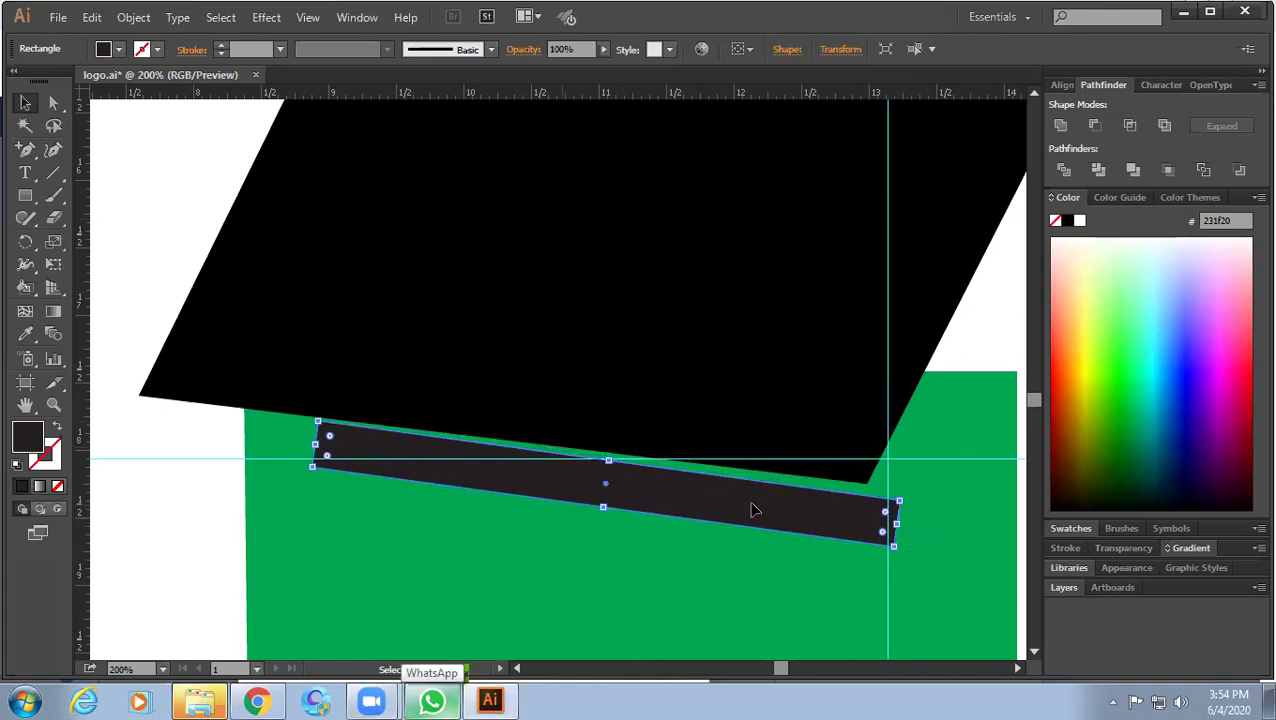
{"action": "left_click_drag", "start_coordinate": [898, 546], "coordinate": [903, 551]}
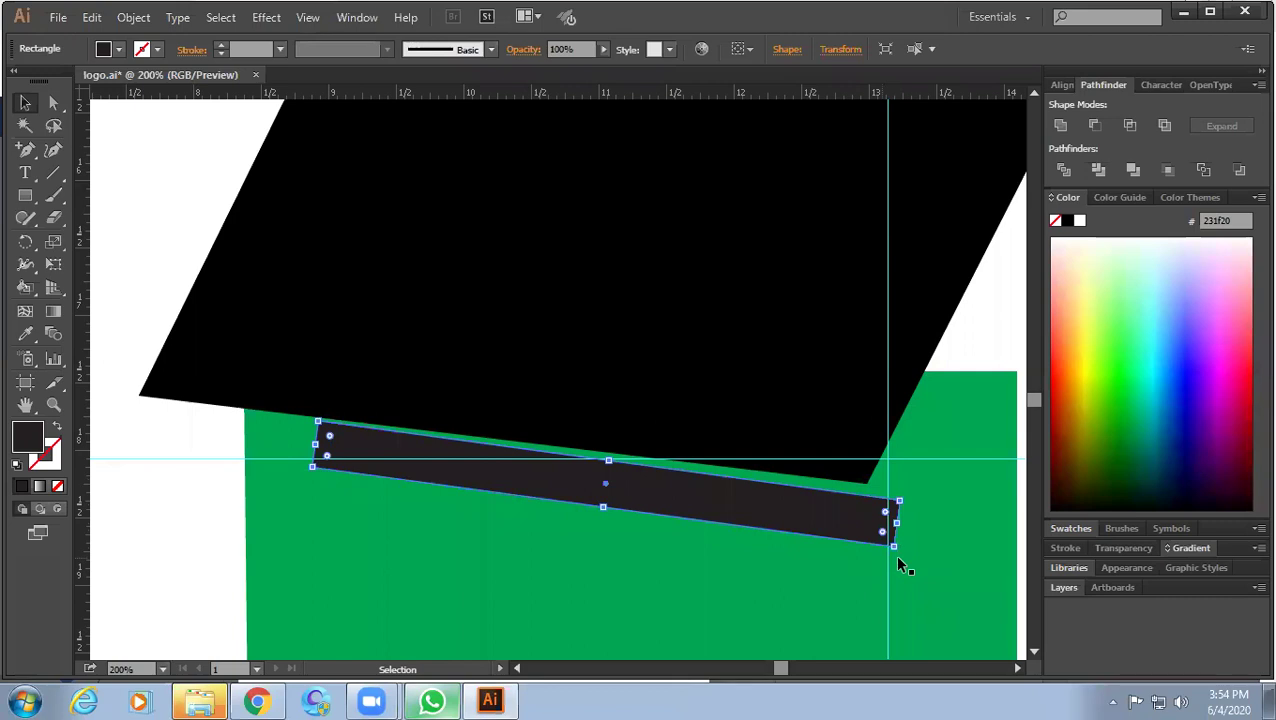
{"action": "left_click_drag", "start_coordinate": [903, 552], "coordinate": [910, 538]}
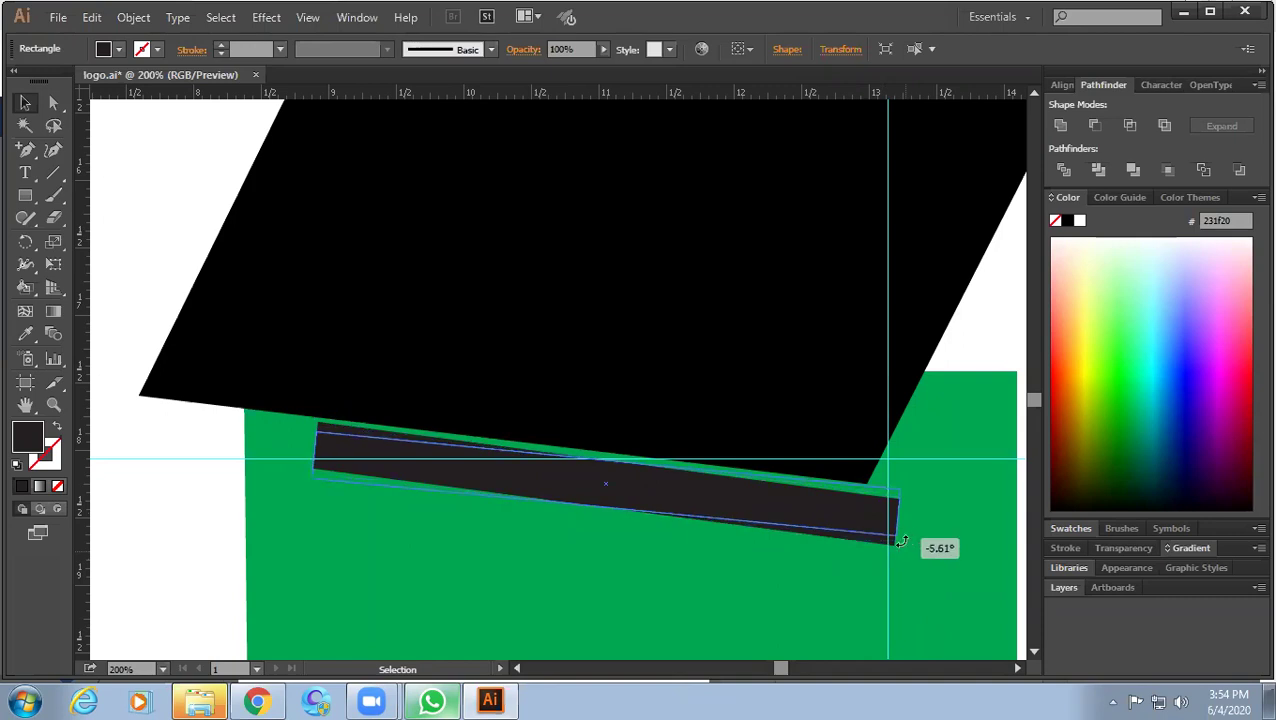
{"action": "left_click_drag", "start_coordinate": [901, 541], "coordinate": [901, 541]}
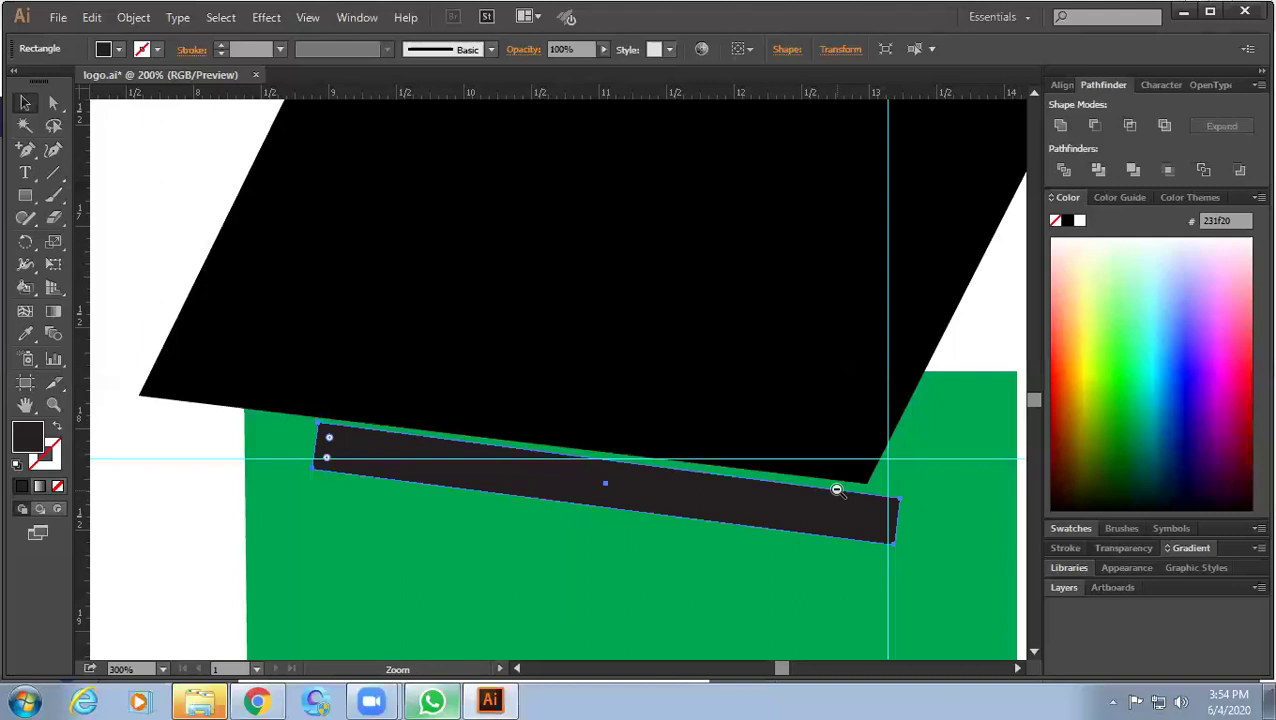
Re-tilt the dark bar to about -6.6° and lower it slightly.
{"action": "left_click", "coordinate": [837, 489]}
{"action": "left_click", "coordinate": [883, 510]}
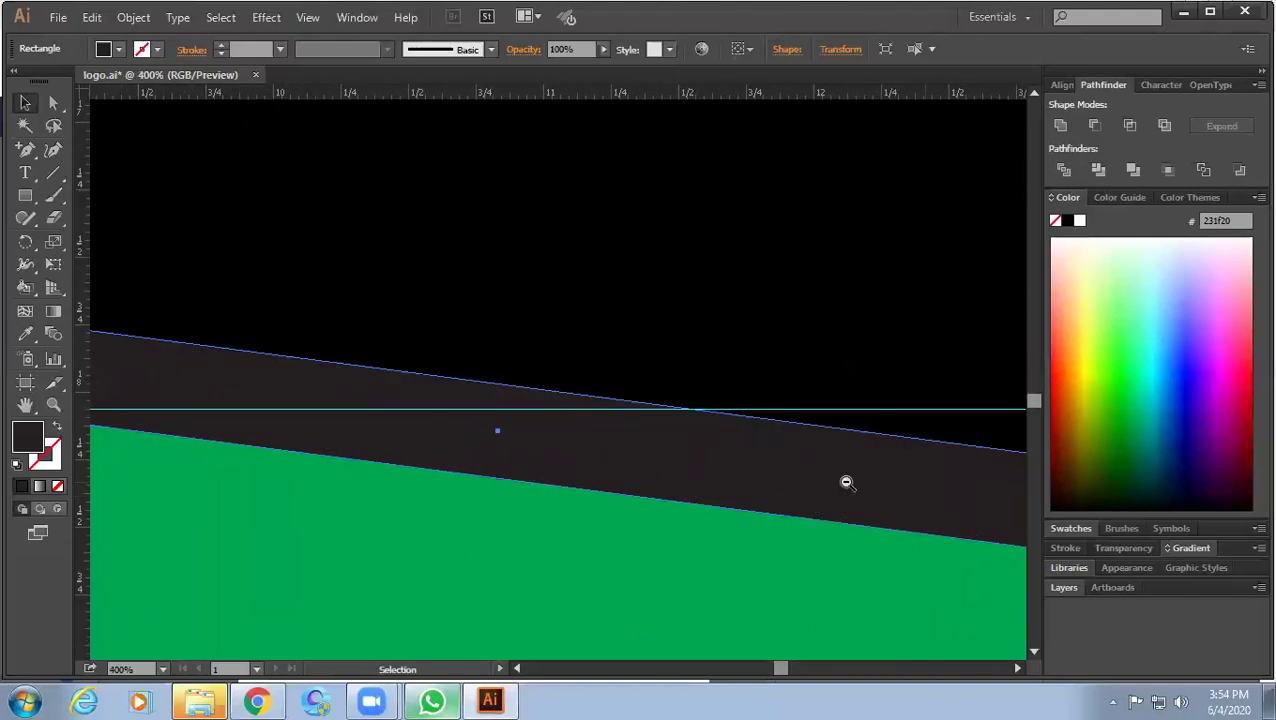
{"action": "left_click", "coordinate": [846, 483], "text": "alt"}
{"action": "left_click_drag", "start_coordinate": [965, 524], "coordinate": [965, 524]}
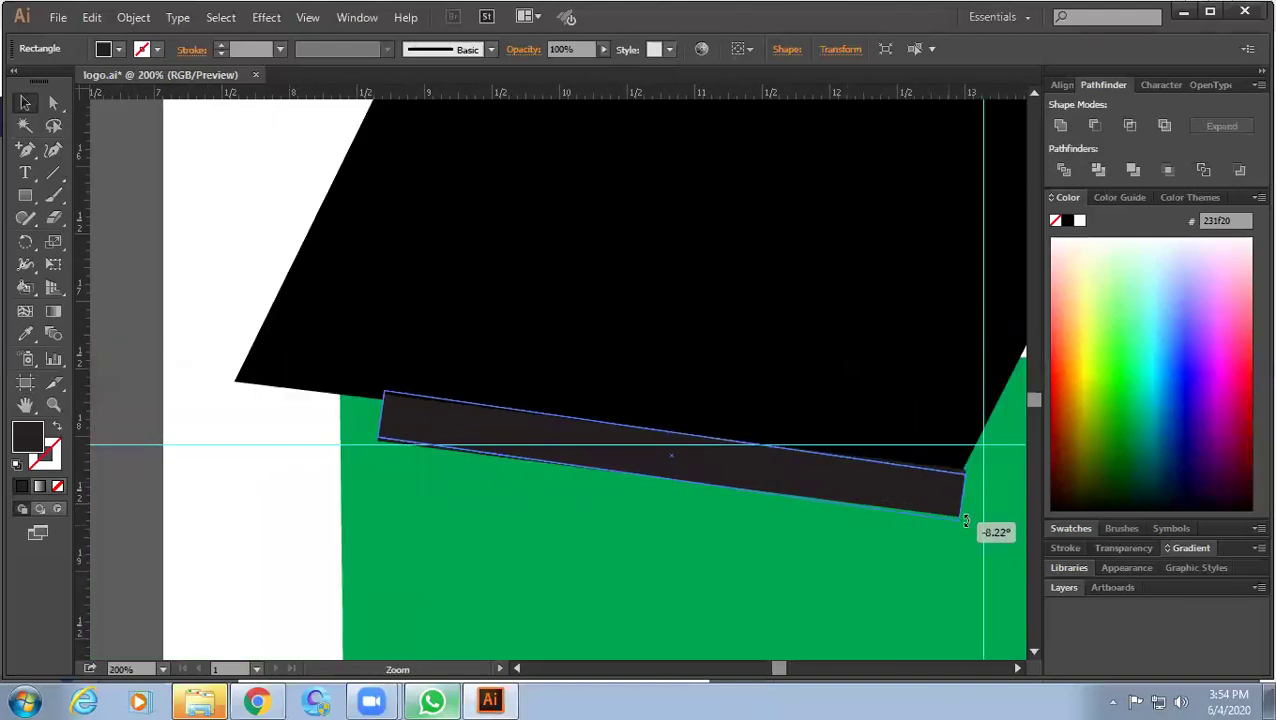
{"action": "left_click_drag", "start_coordinate": [763, 472], "coordinate": [767, 478]}
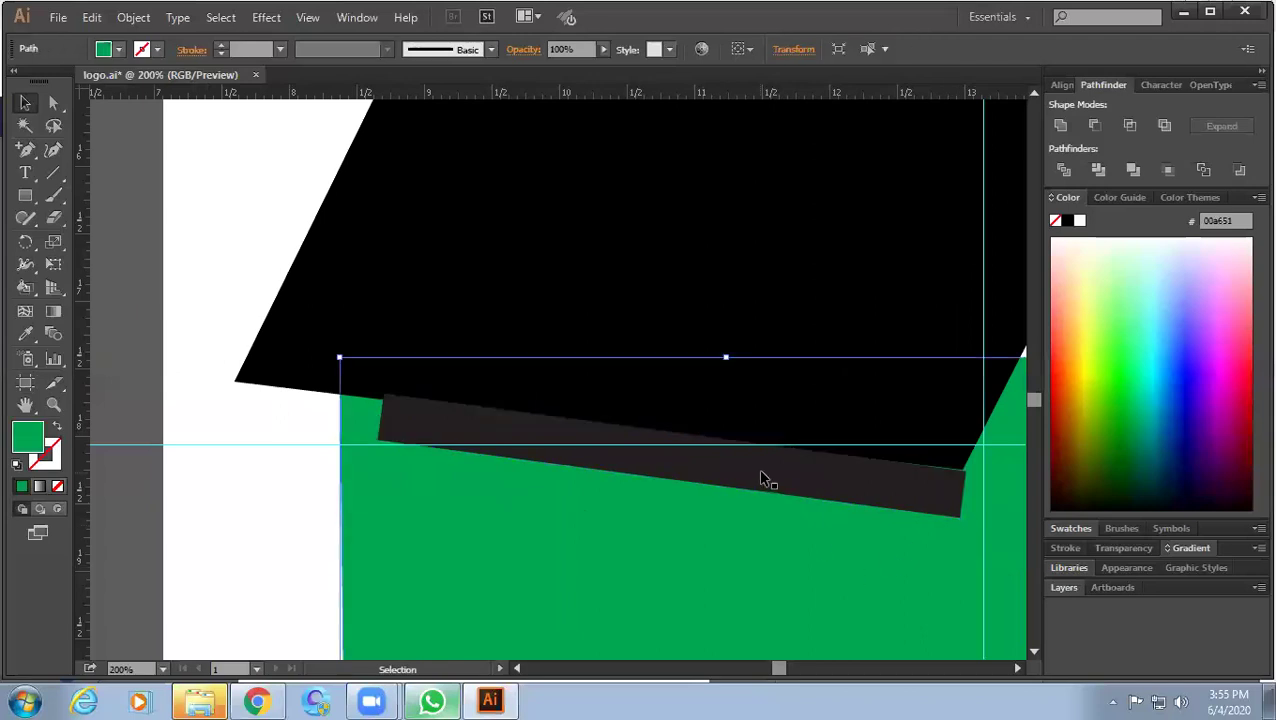
{"action": "left_click", "coordinate": [690, 465], "text": "alt"}
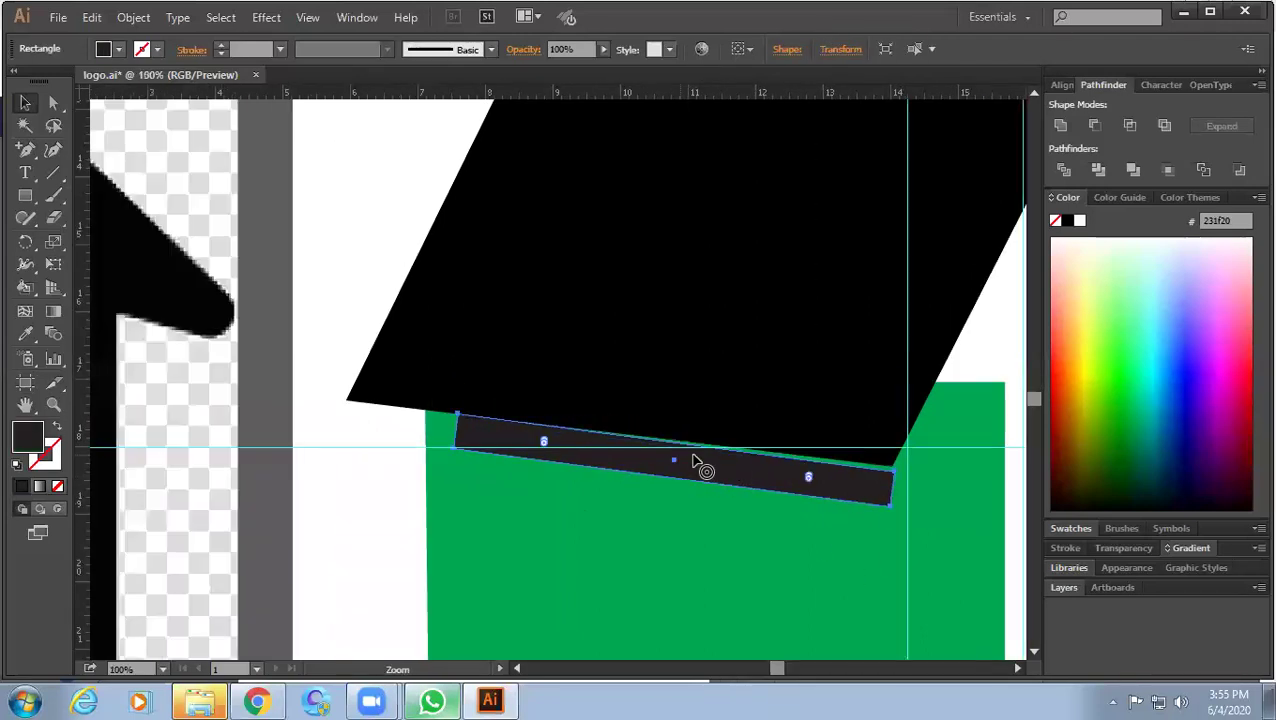
{"action": "left_click", "coordinate": [858, 458]}
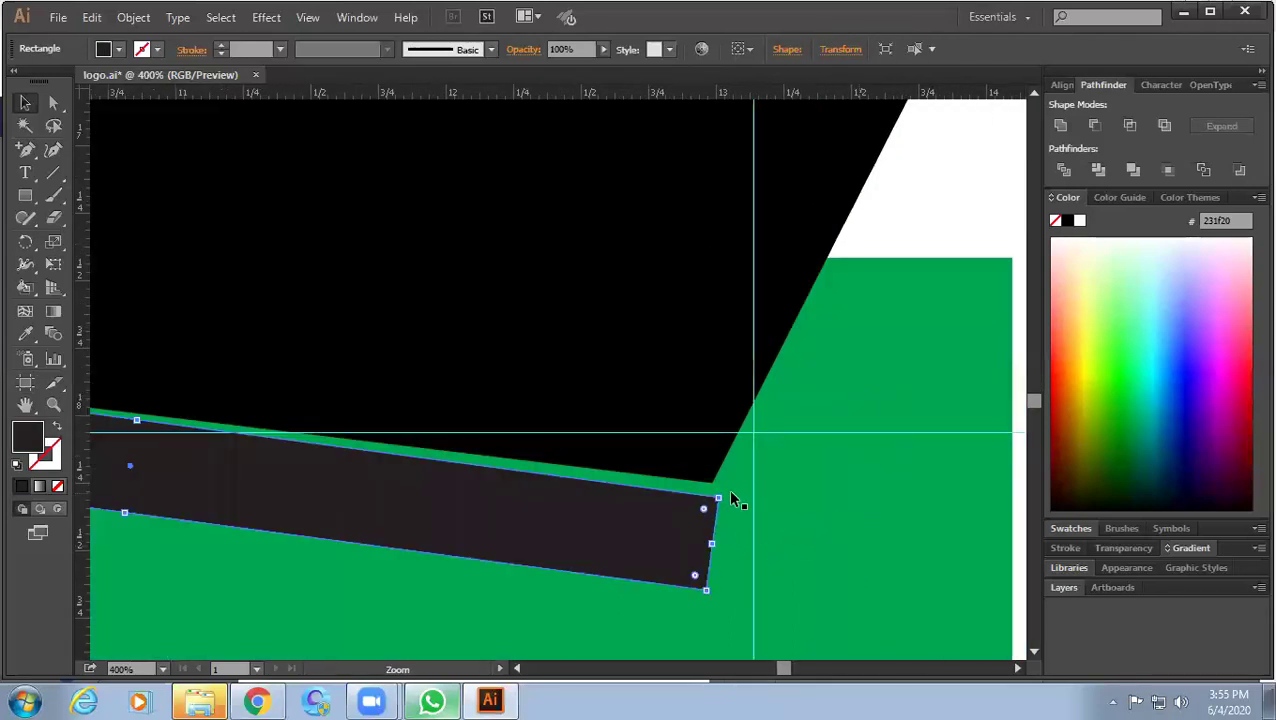
{"action": "left_click_drag", "start_coordinate": [720, 495], "coordinate": [732, 484]}
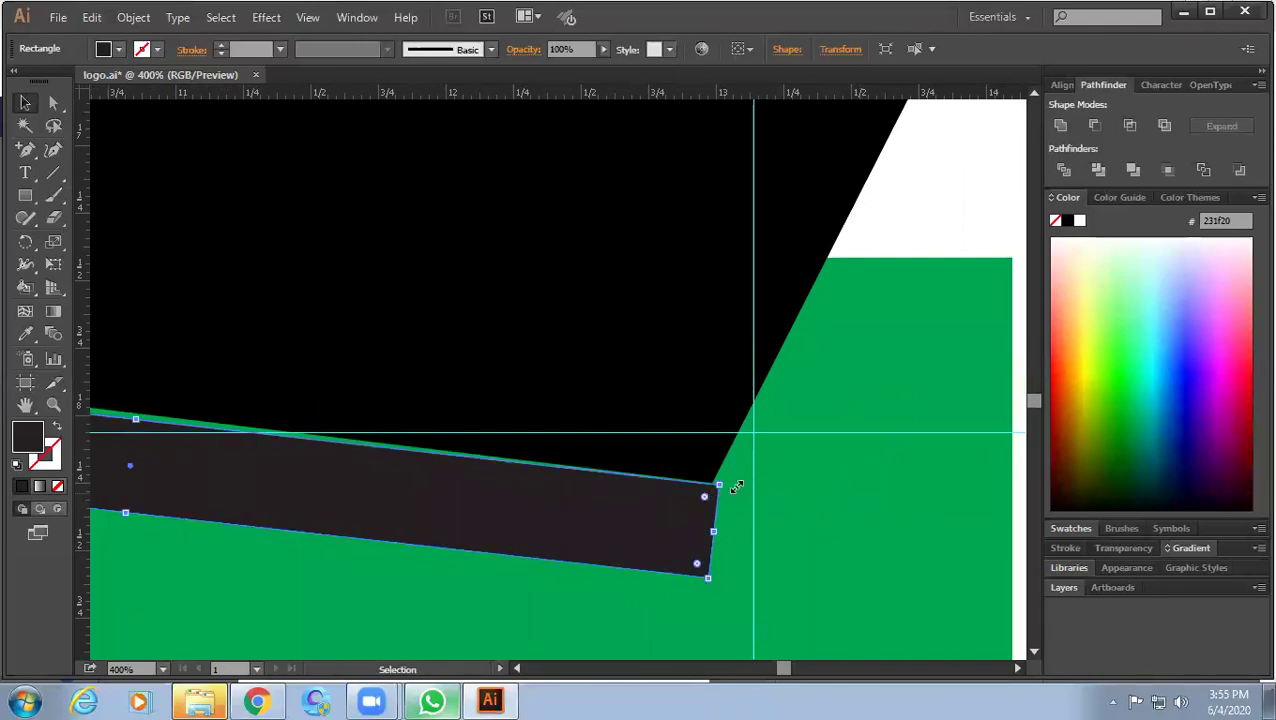
{"action": "left_click", "coordinate": [649, 484], "text": "alt"}
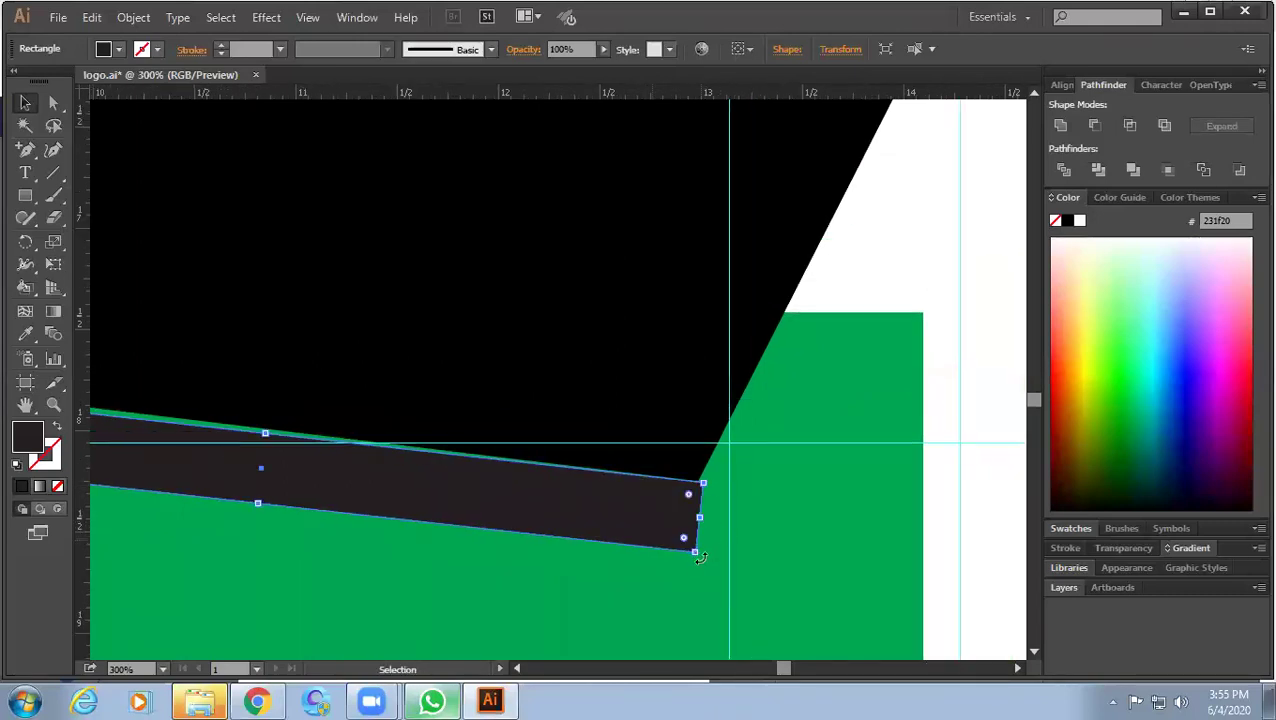
Fine-tune the bar's tilt to match the eave slope and nudge it up.
{"action": "left_click_drag", "start_coordinate": [698, 560], "coordinate": [697, 567]}
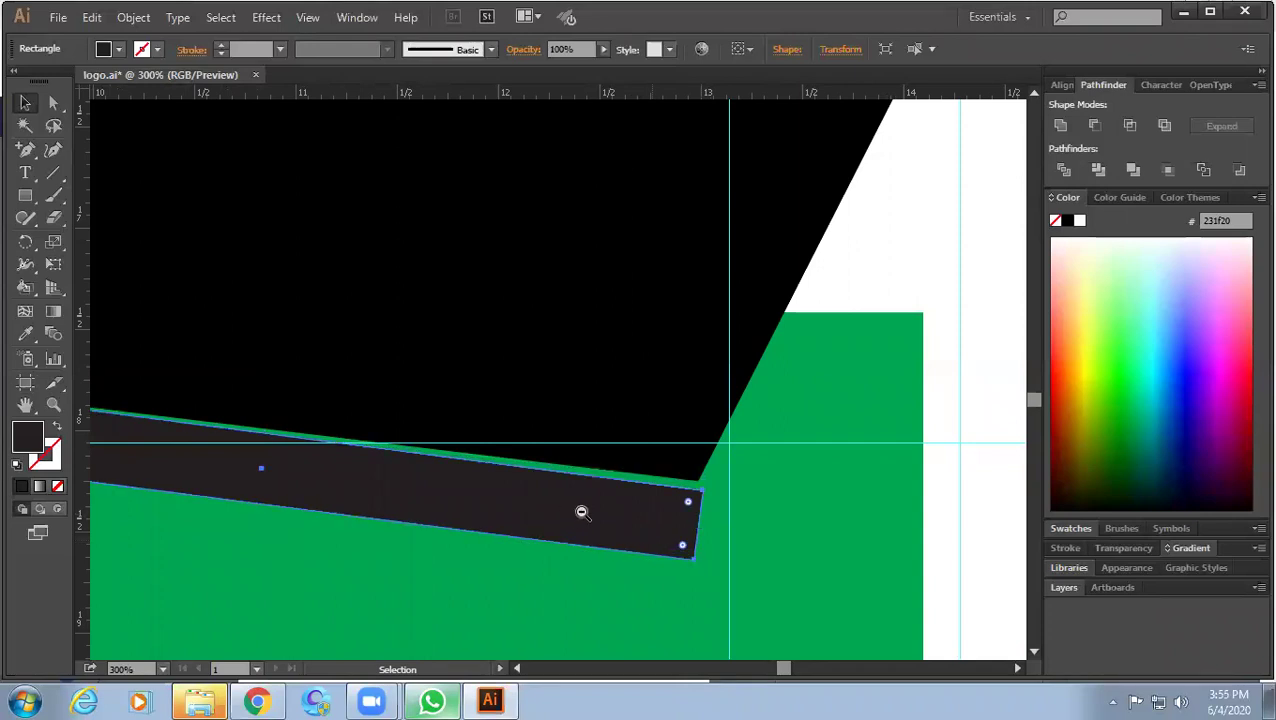
{"action": "left_click_drag", "start_coordinate": [497, 492], "coordinate": [712, 481]}
{"action": "left_click", "coordinate": [718, 480], "text": "alt"}
{"action": "left_click", "coordinate": [718, 480], "text": "alt"}
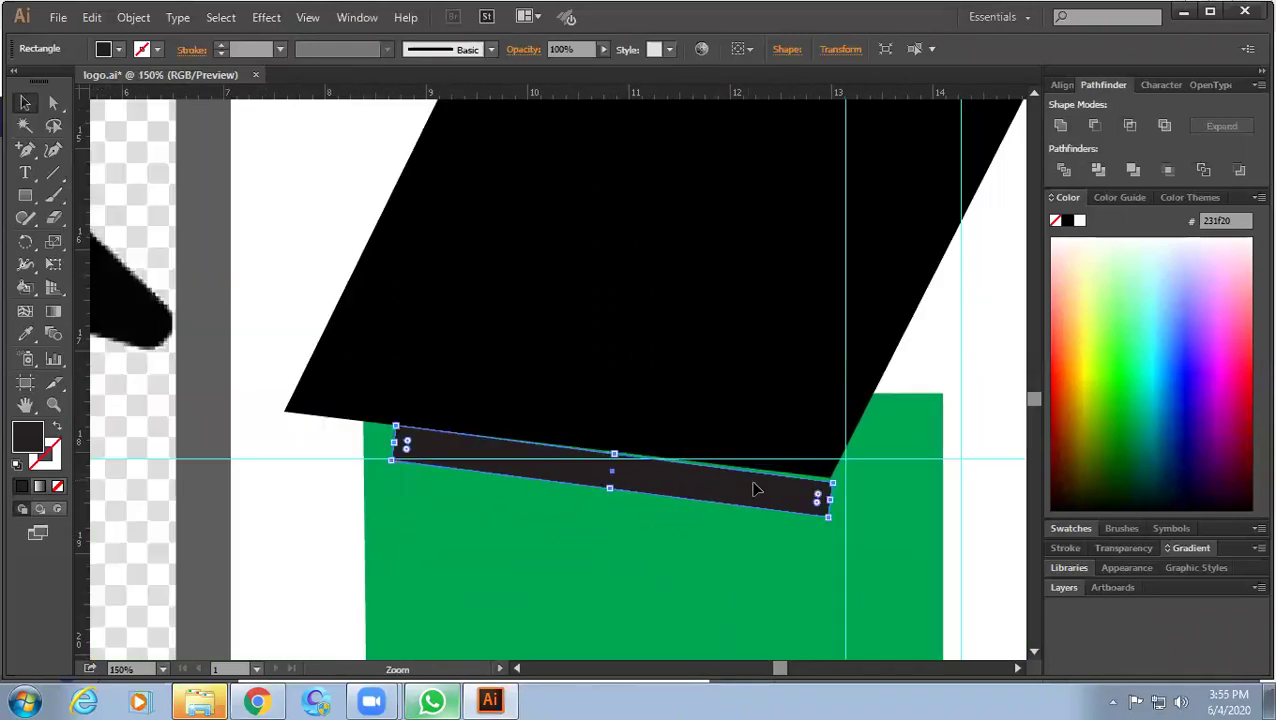
{"action": "left_click_drag", "start_coordinate": [845, 481], "coordinate": [846, 481]}
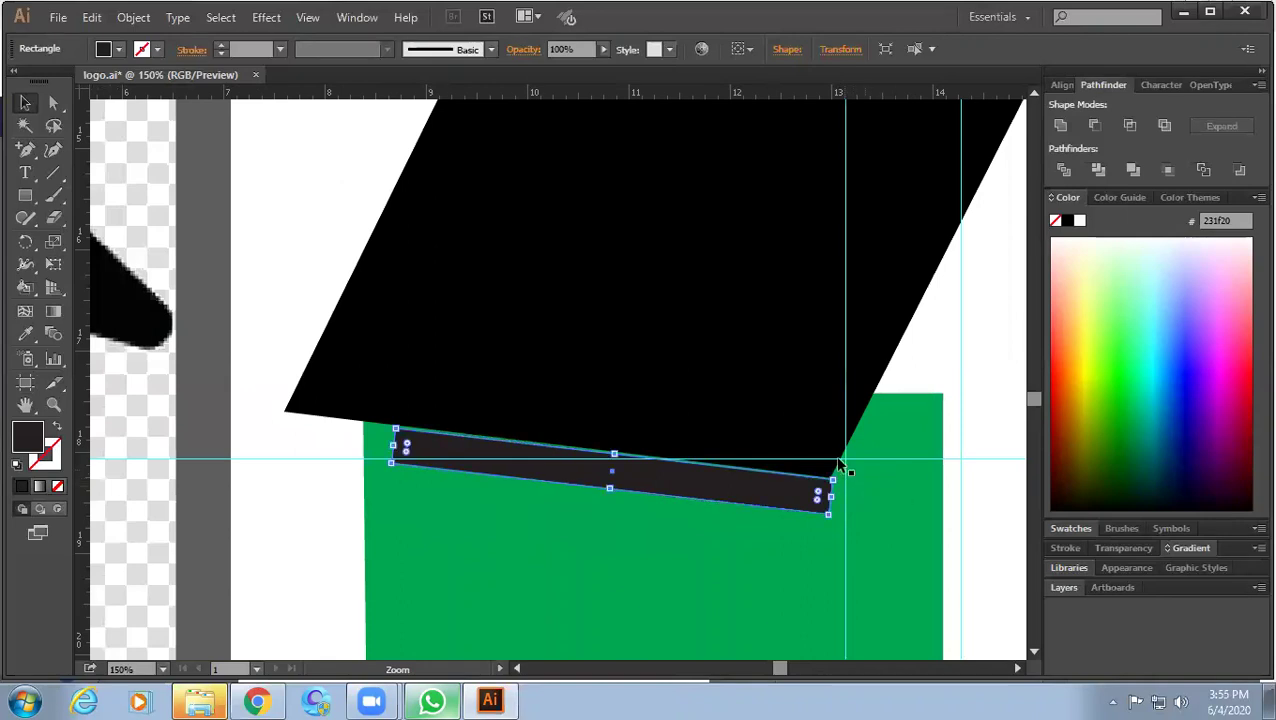
{"action": "left_click", "coordinate": [331, 510]}
{"action": "left_click", "coordinate": [668, 485]}
{"action": "key", "text": "Up"}
{"action": "key", "text": "Up"}
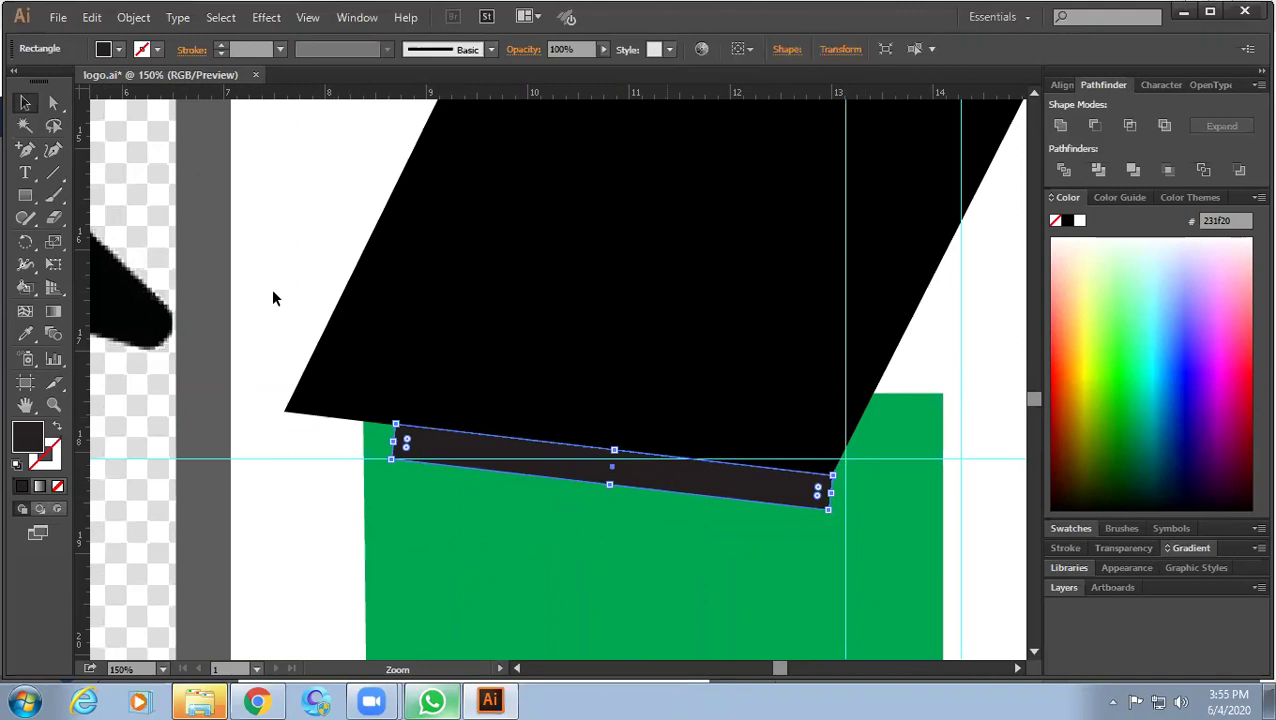
Round the corners at the dark bar's left end.
{"action": "left_click", "coordinate": [271, 288]}
{"action": "scroll", "coordinate": [319, 305], "scroll_direction": "down", "scroll_amount": 1}
{"action": "scroll", "coordinate": [353, 333], "scroll_direction": "down", "scroll_amount": 1}
{"action": "left_click_drag", "start_coordinate": [486, 412], "coordinate": [582, 384]}
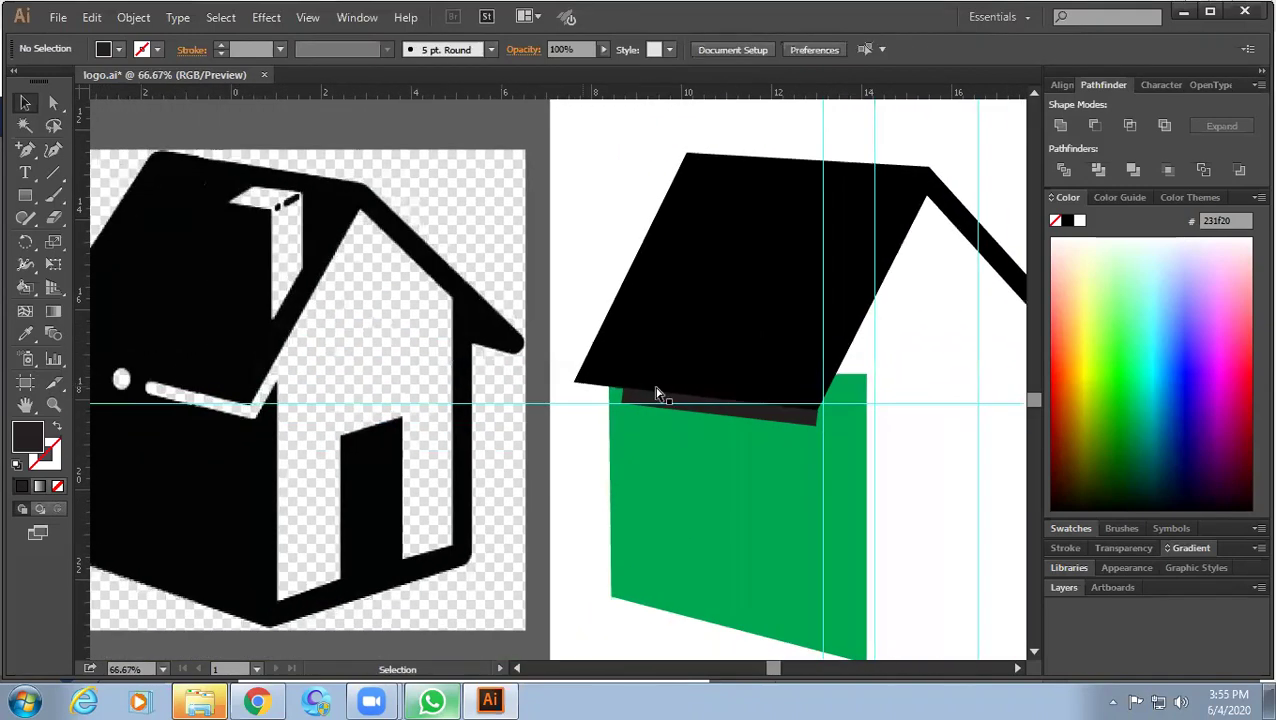
{"action": "scroll", "coordinate": [658, 390], "scroll_direction": "up", "scroll_amount": 1}
{"action": "scroll", "coordinate": [661, 388], "scroll_direction": "up", "scroll_amount": 1}
{"action": "left_click", "coordinate": [720, 428]}
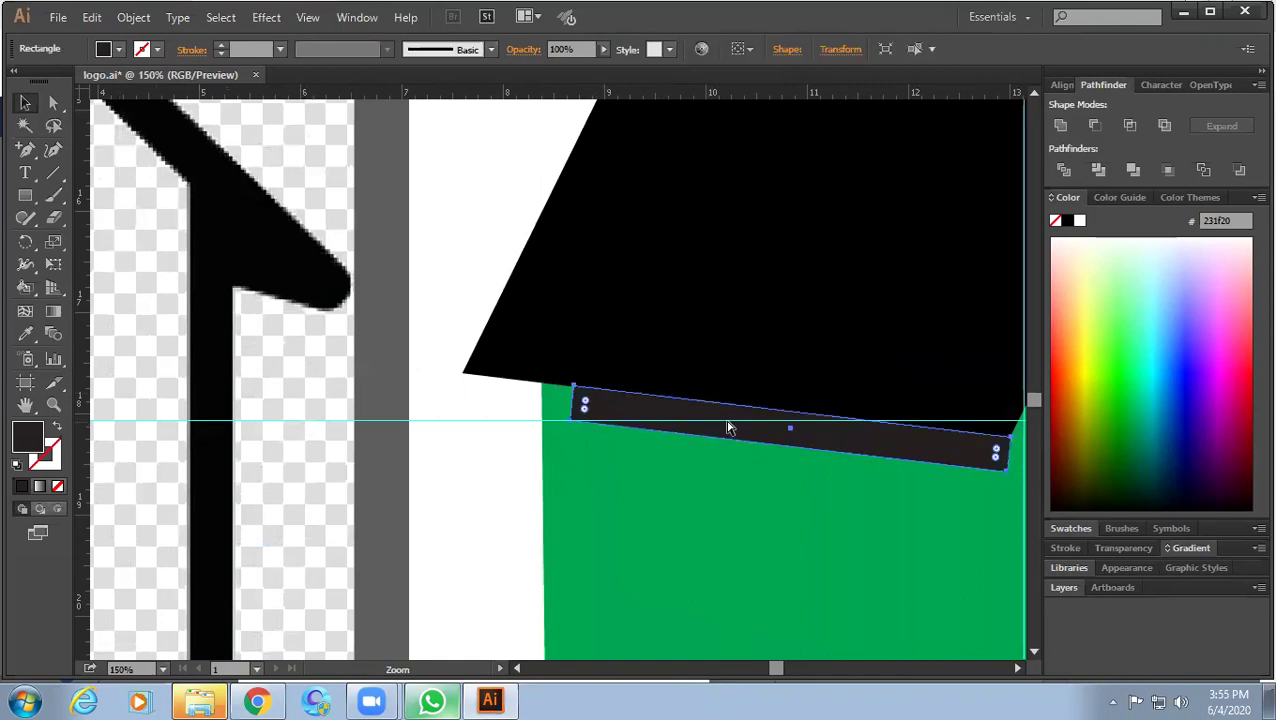
{"action": "scroll", "coordinate": [637, 404], "scroll_direction": "up", "scroll_amount": 2}
{"action": "left_click_drag", "start_coordinate": [521, 382], "coordinate": [560, 400]}
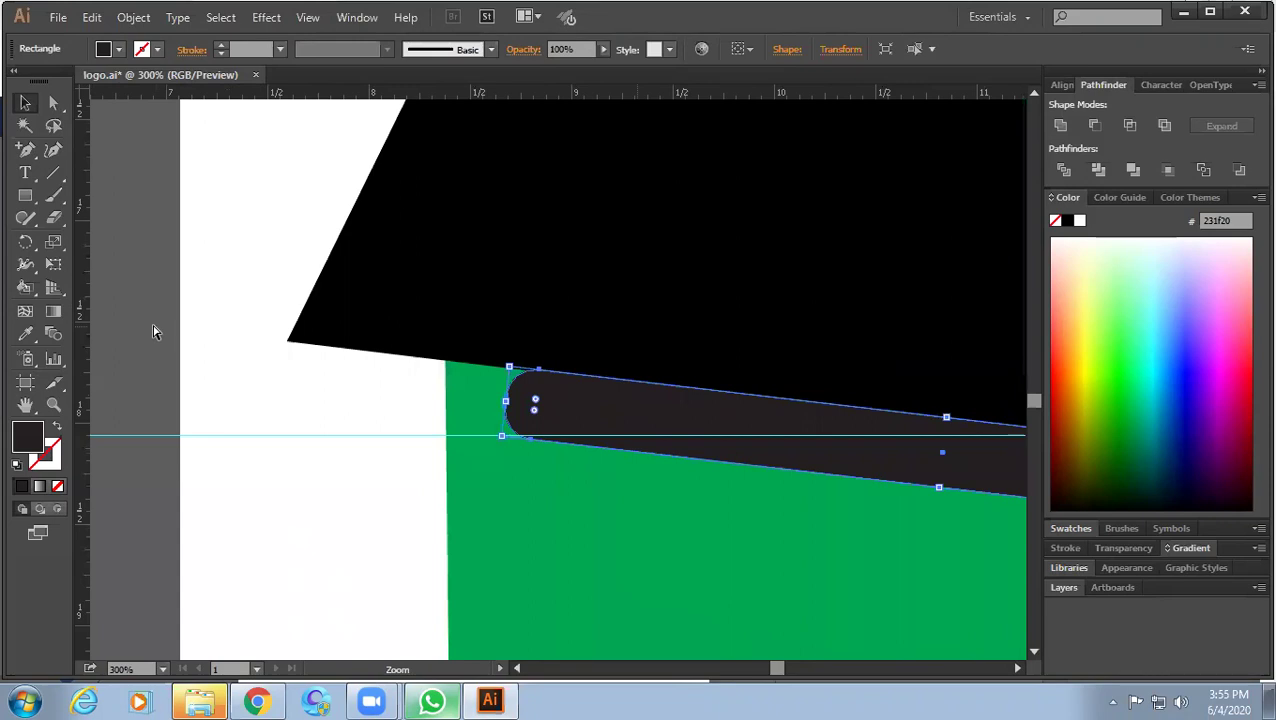
{"action": "left_click", "coordinate": [154, 330]}
{"action": "scroll", "coordinate": [236, 347], "scroll_direction": "down", "scroll_amount": 1}
{"action": "scroll", "coordinate": [242, 356], "scroll_direction": "down", "scroll_amount": 1}
{"action": "scroll", "coordinate": [242, 356], "scroll_direction": "down", "scroll_amount": 1}
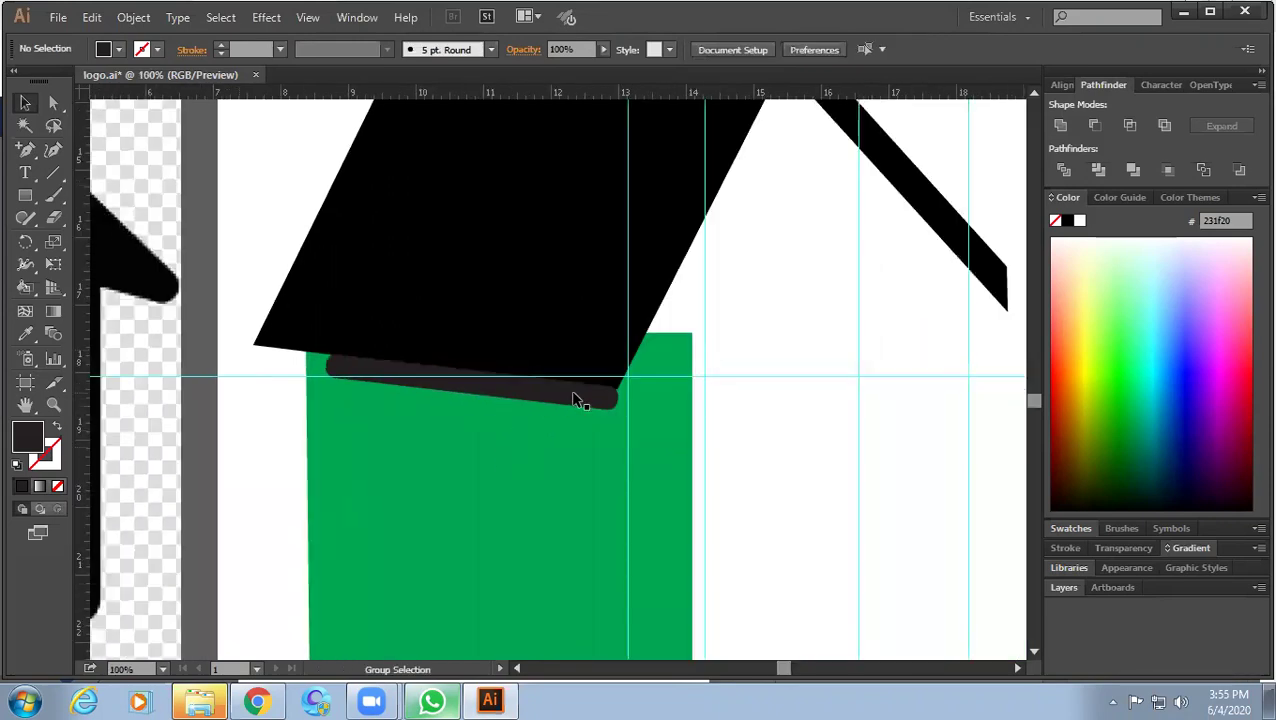
{"action": "scroll", "coordinate": [578, 400], "scroll_direction": "down", "scroll_amount": 1}
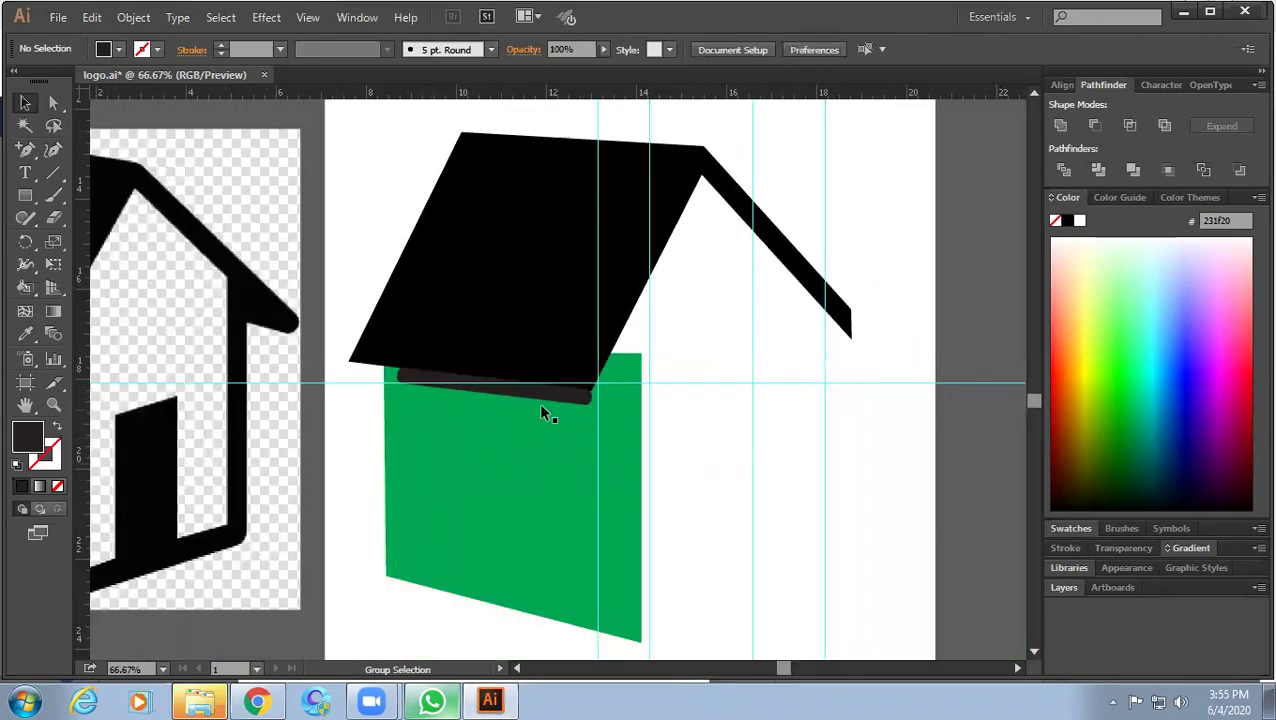
Divide the green wall with the bar, ungroup, and delete the bar piece to leave a slot.
{"action": "left_click", "coordinate": [541, 399]}
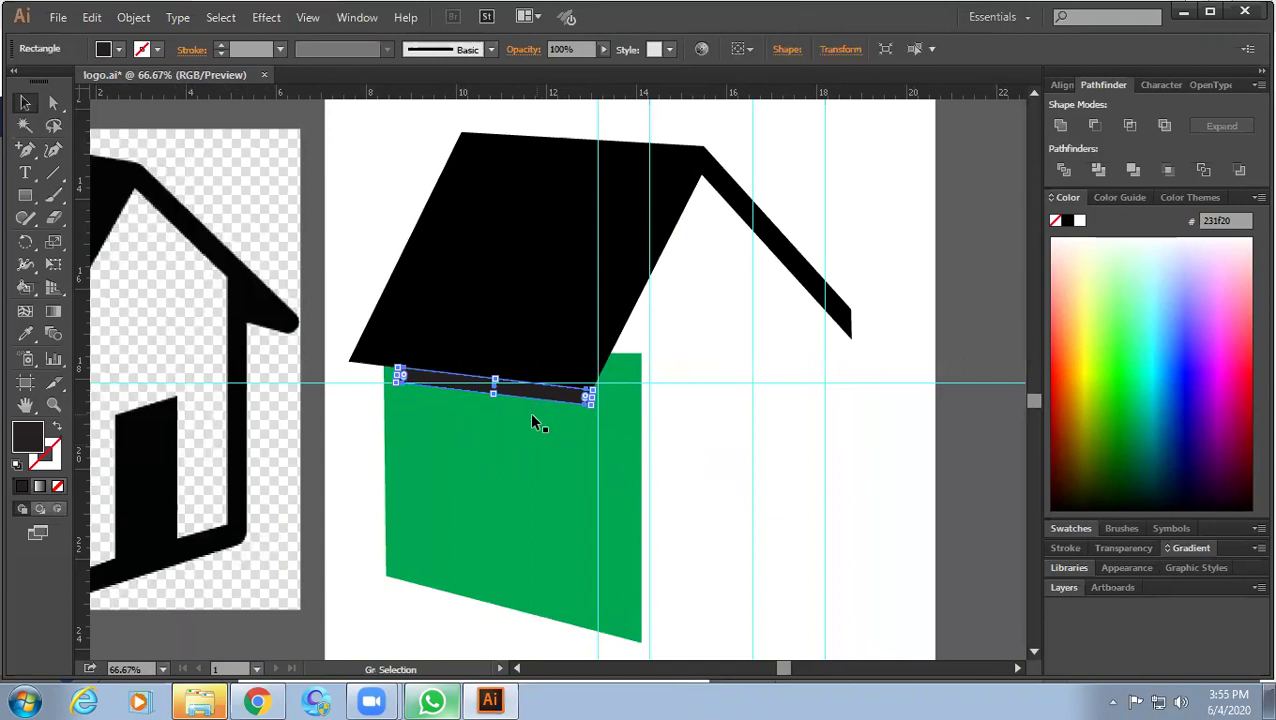
{"action": "left_click", "coordinate": [596, 456], "text": "shift"}
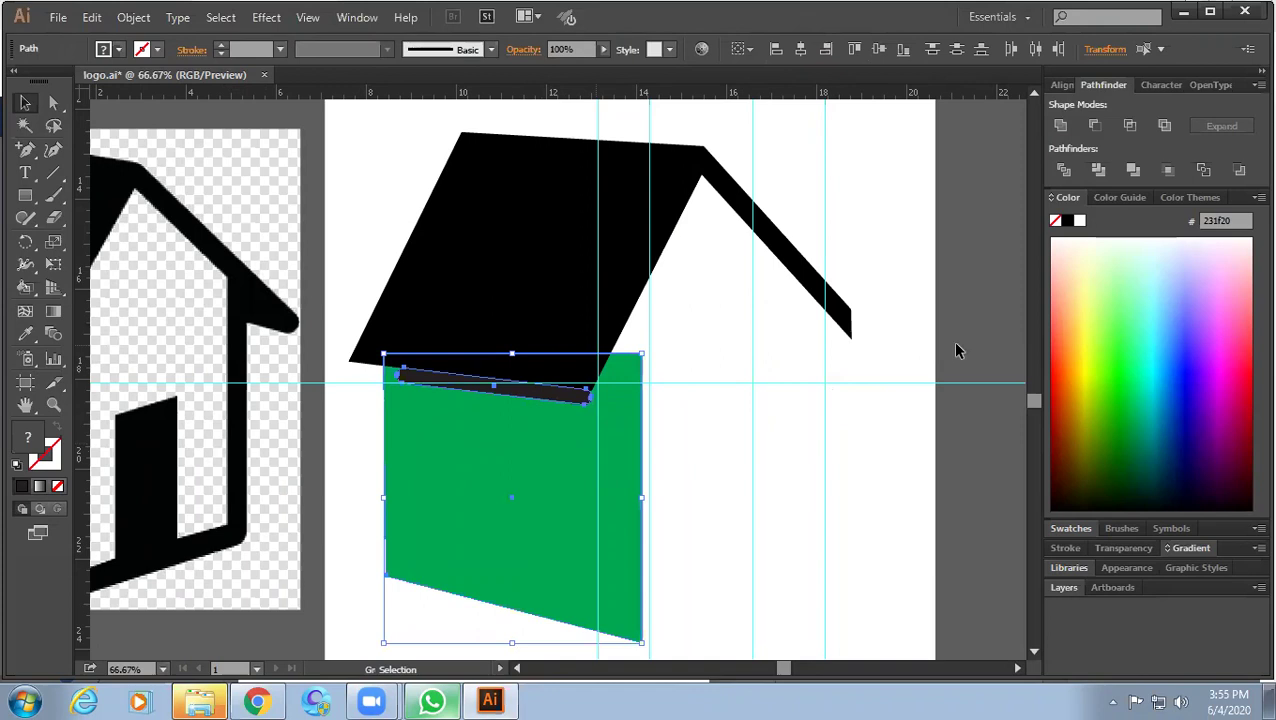
{"action": "left_click", "coordinate": [1063, 171]}
{"action": "right_click", "coordinate": [526, 414]}
{"action": "left_click", "coordinate": [703, 524]}
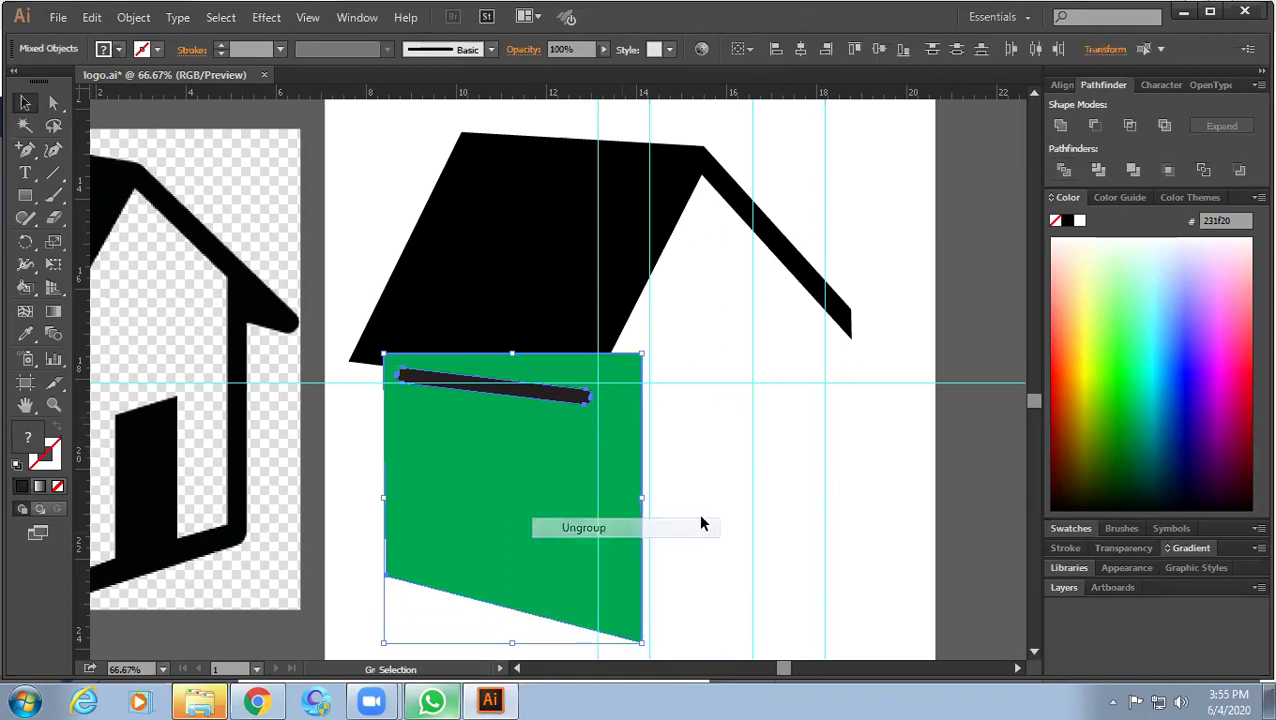
{"action": "left_click", "coordinate": [545, 404]}
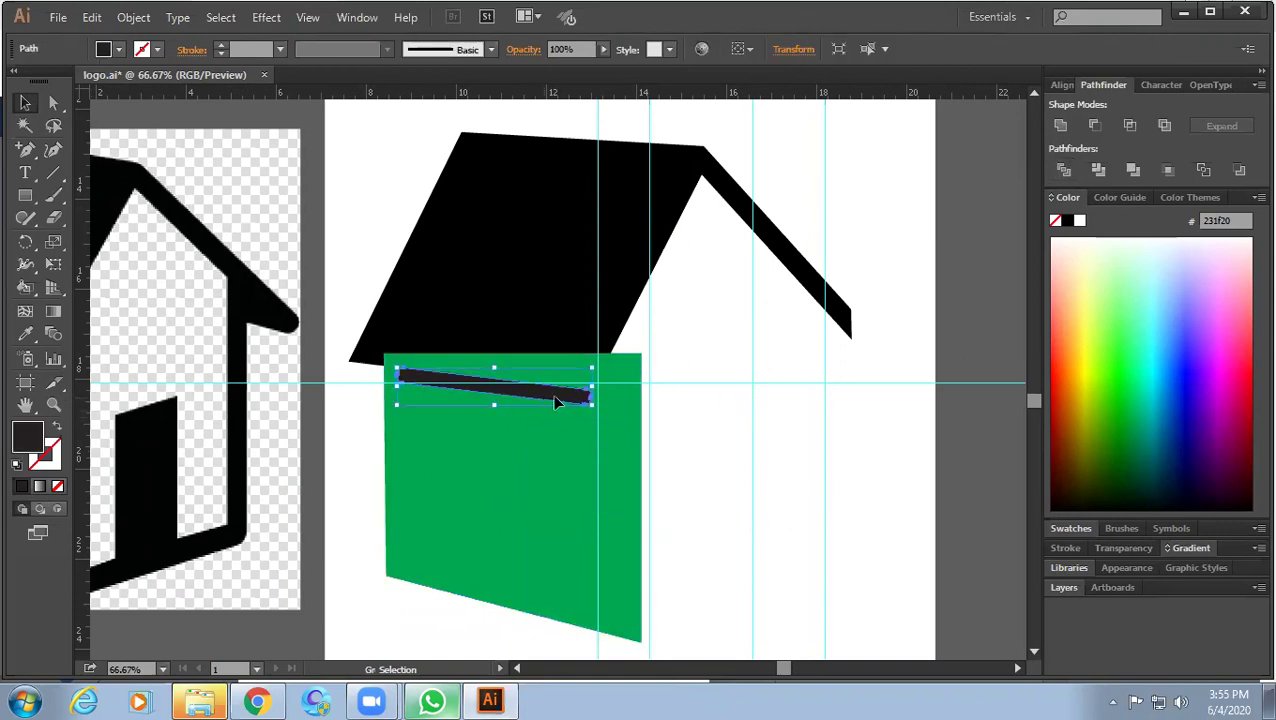
{"action": "key", "text": "Delete"}
Bring the black roof back in front of the wall.
{"action": "left_click", "coordinate": [521, 307]}
{"action": "right_click", "coordinate": [521, 306]}
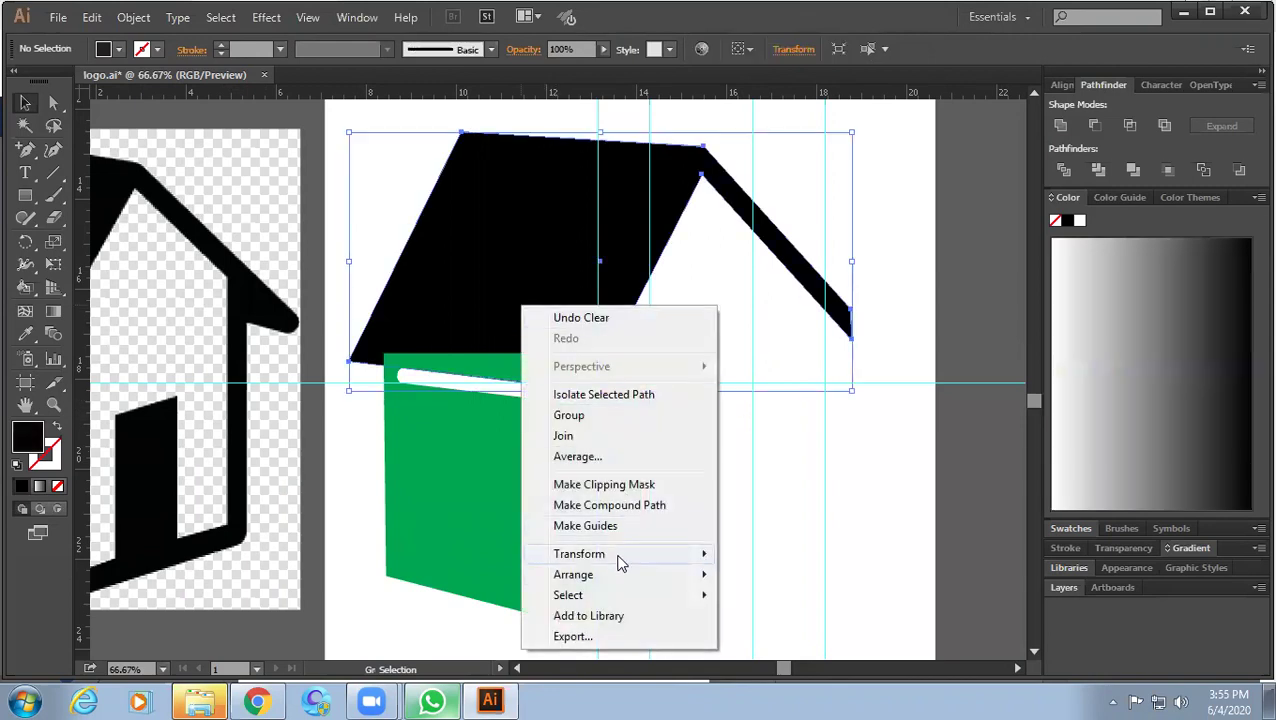
{"action": "mouse_move", "coordinate": [573, 574]}
{"action": "left_click", "coordinate": [778, 575]}
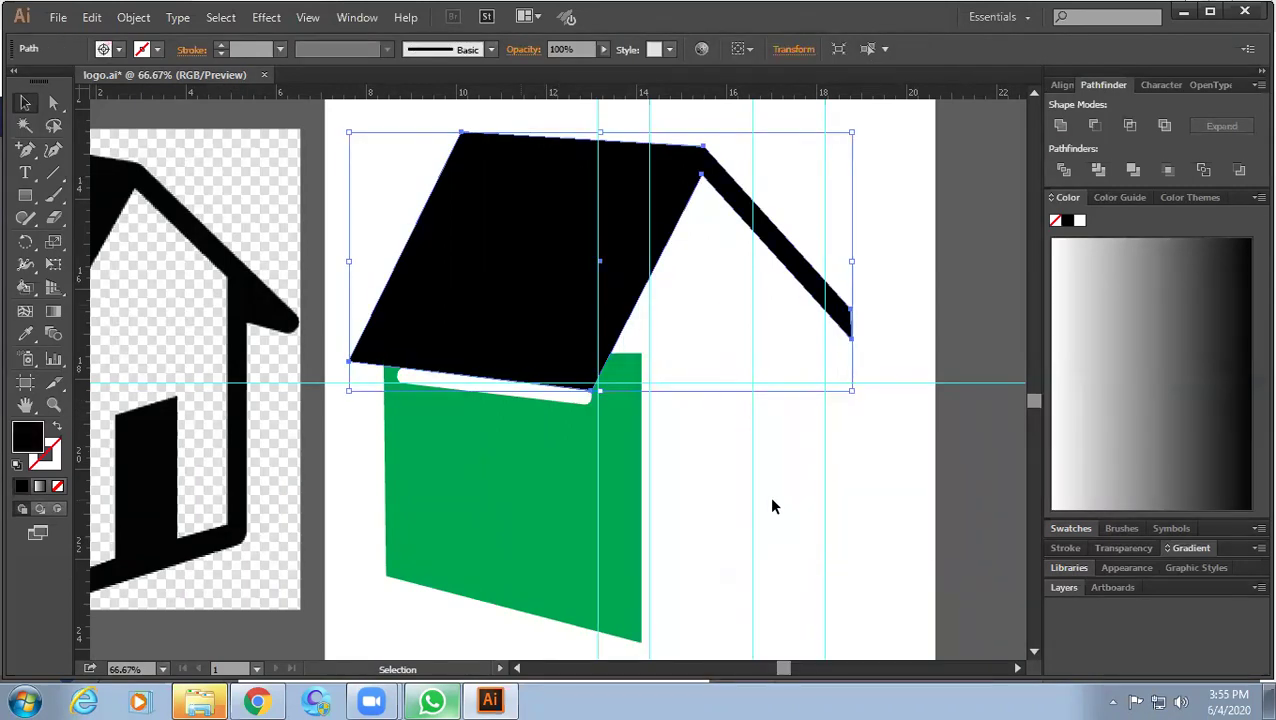
{"action": "left_click", "coordinate": [775, 484]}
{"action": "left_click", "coordinate": [776, 476], "text": "ctrl+alt"}
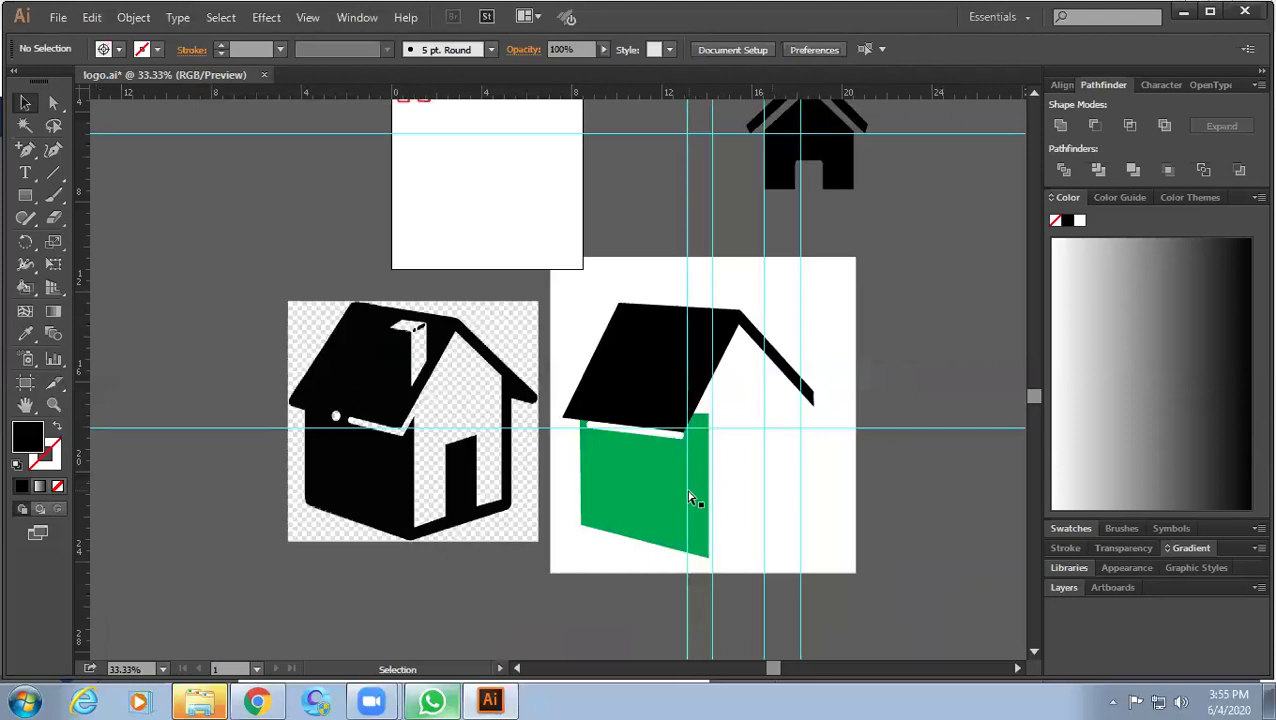
Ungroup the wall and bar group, checking the bar's position.
{"action": "left_click", "coordinate": [614, 481]}
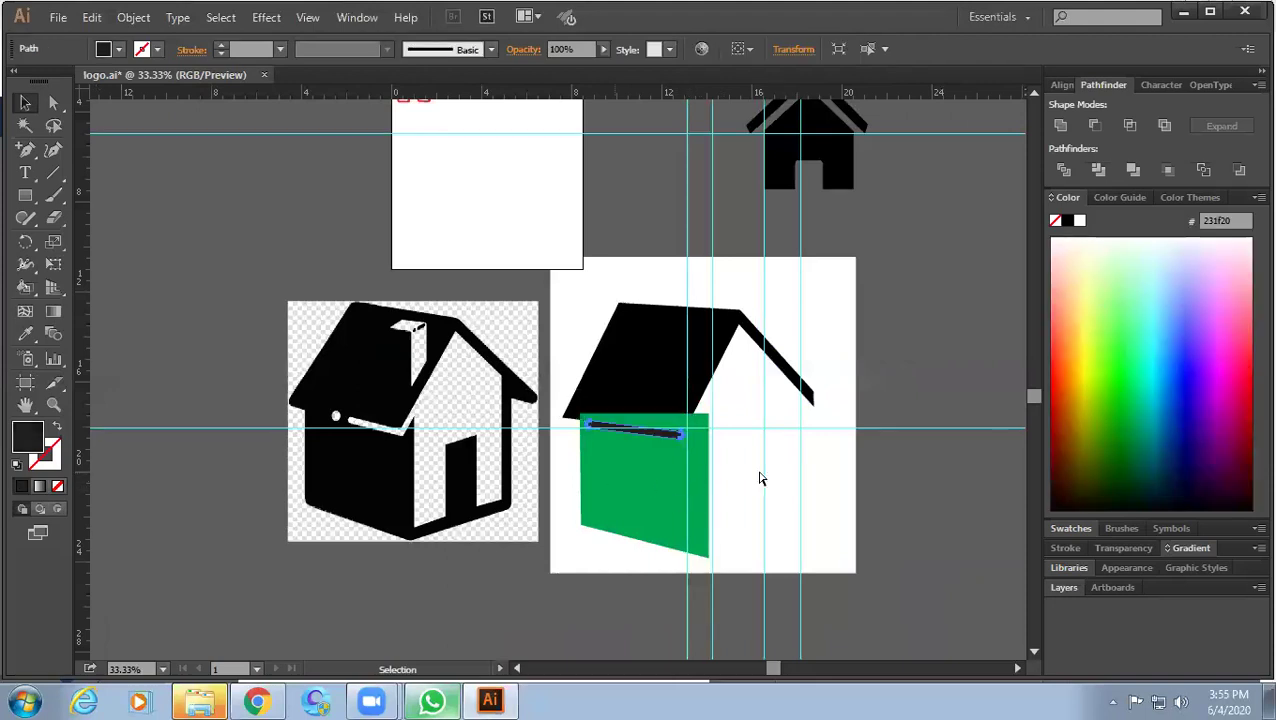
{"action": "left_click", "coordinate": [790, 480]}
{"action": "left_click", "coordinate": [650, 442], "text": "ctrl"}
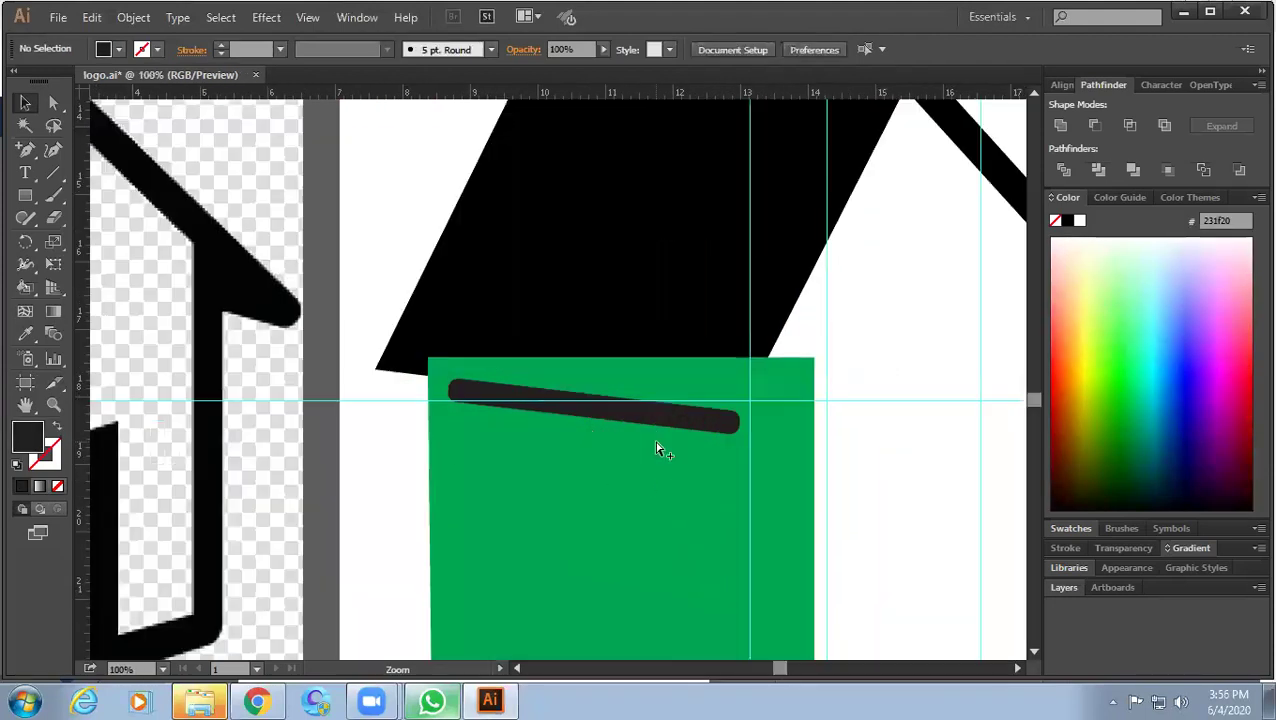
{"action": "left_click", "coordinate": [503, 415]}
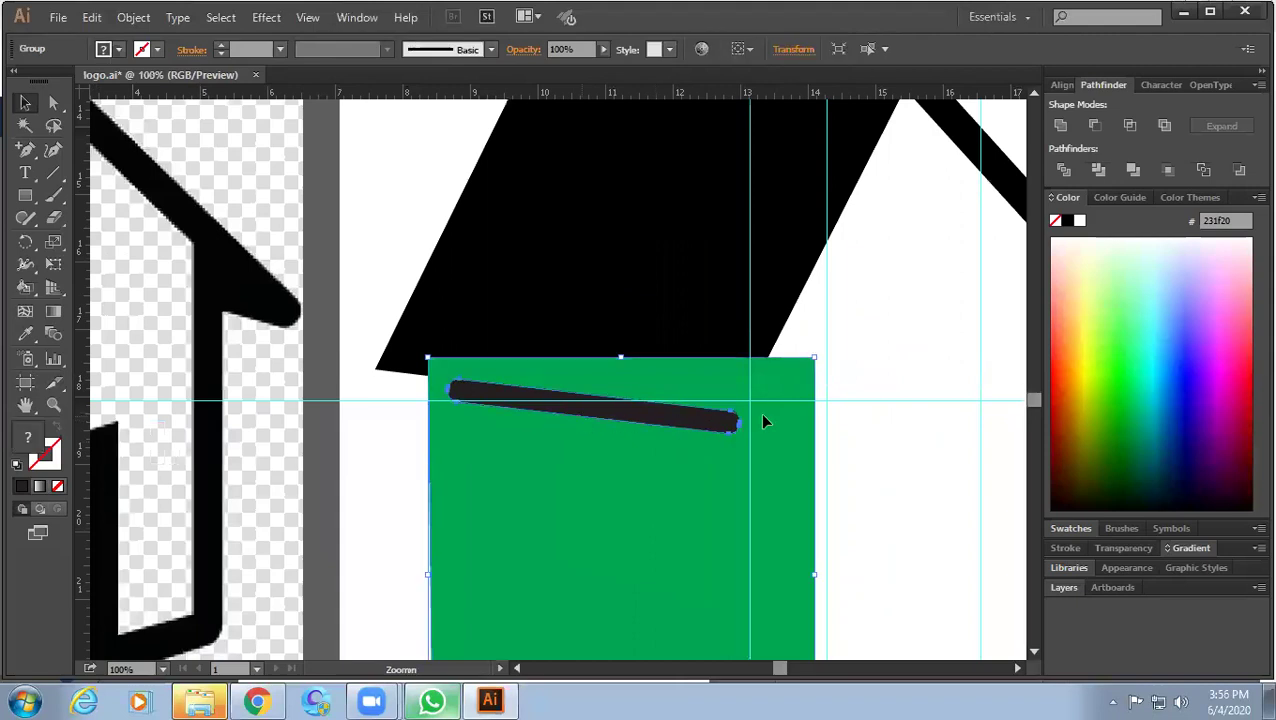
{"action": "right_click", "coordinate": [760, 415]}
{"action": "left_click", "coordinate": [849, 525]}
{"action": "left_click", "coordinate": [536, 428]}
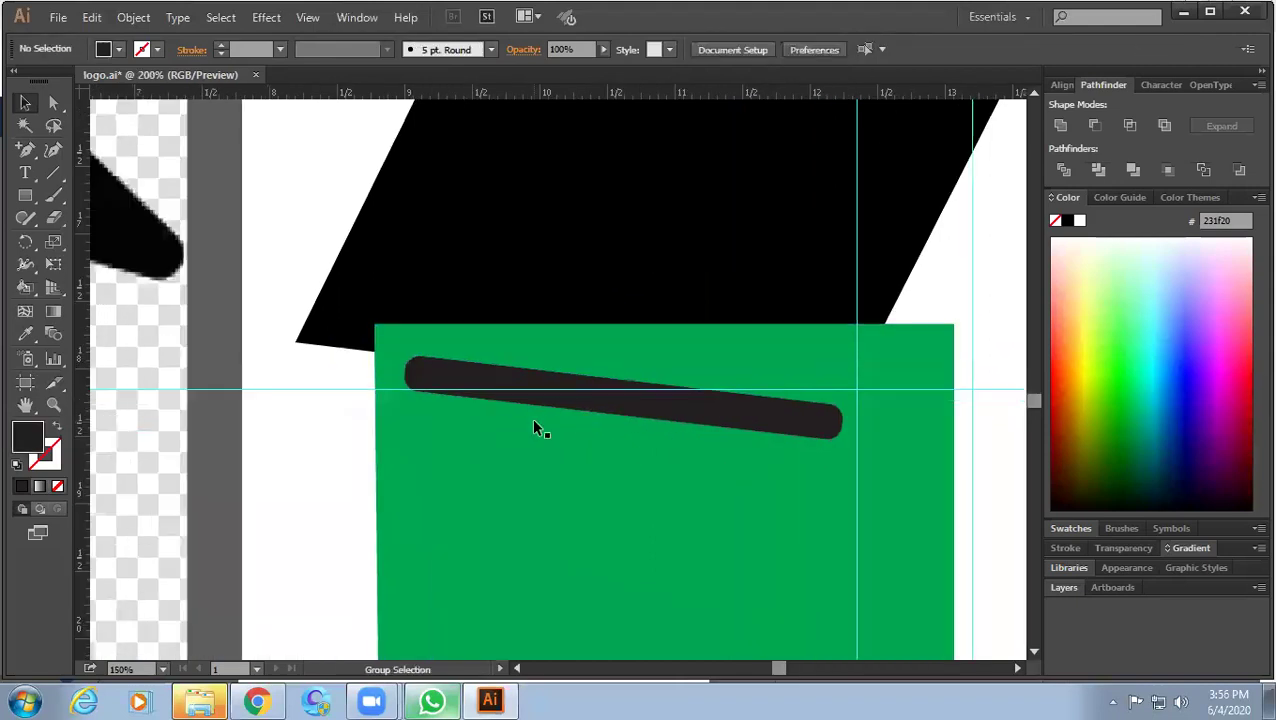
{"action": "left_click_drag", "start_coordinate": [522, 376], "coordinate": [399, 438]}
{"action": "key", "text": "ctrl+z"}
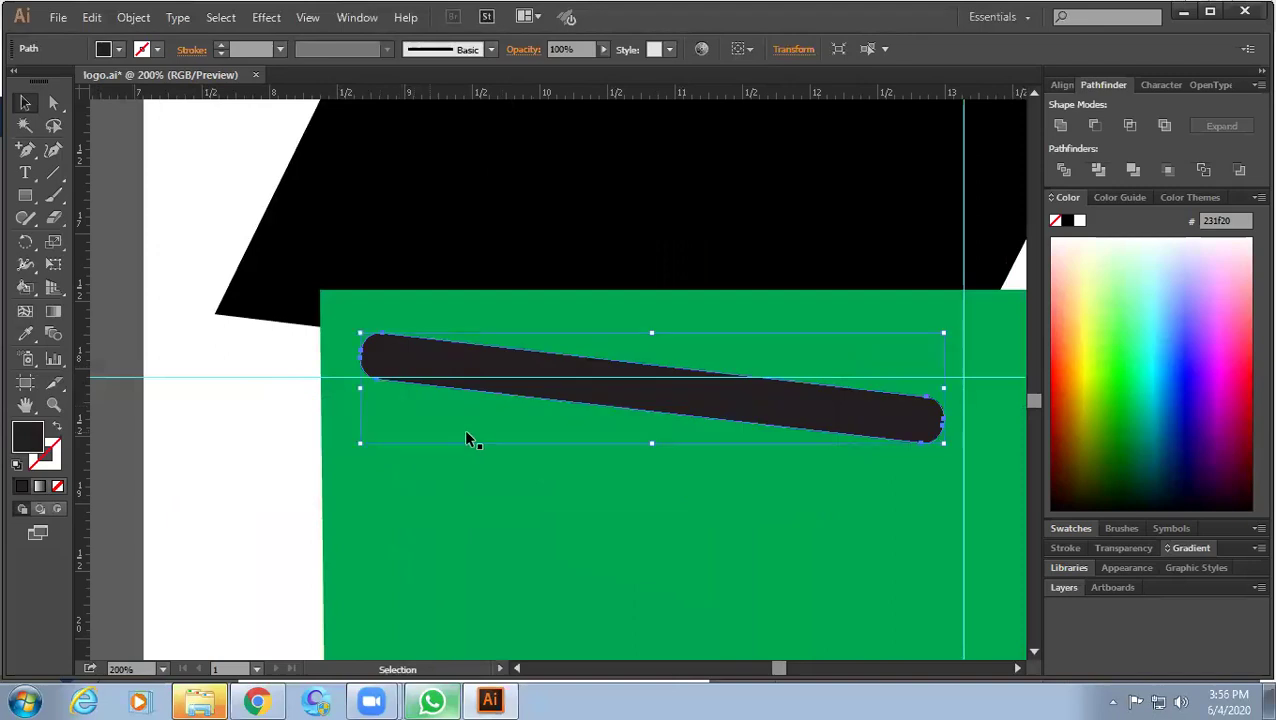
Shorten the bar from its left end and round its corners into a capsule.
{"action": "key", "text": "a"}
{"action": "key", "text": "ctrl+z"}
{"action": "left_click", "coordinate": [225, 458]}
{"action": "left_click", "coordinate": [370, 361]}
{"action": "left_click_drag", "start_coordinate": [360, 357], "coordinate": [513, 378]}
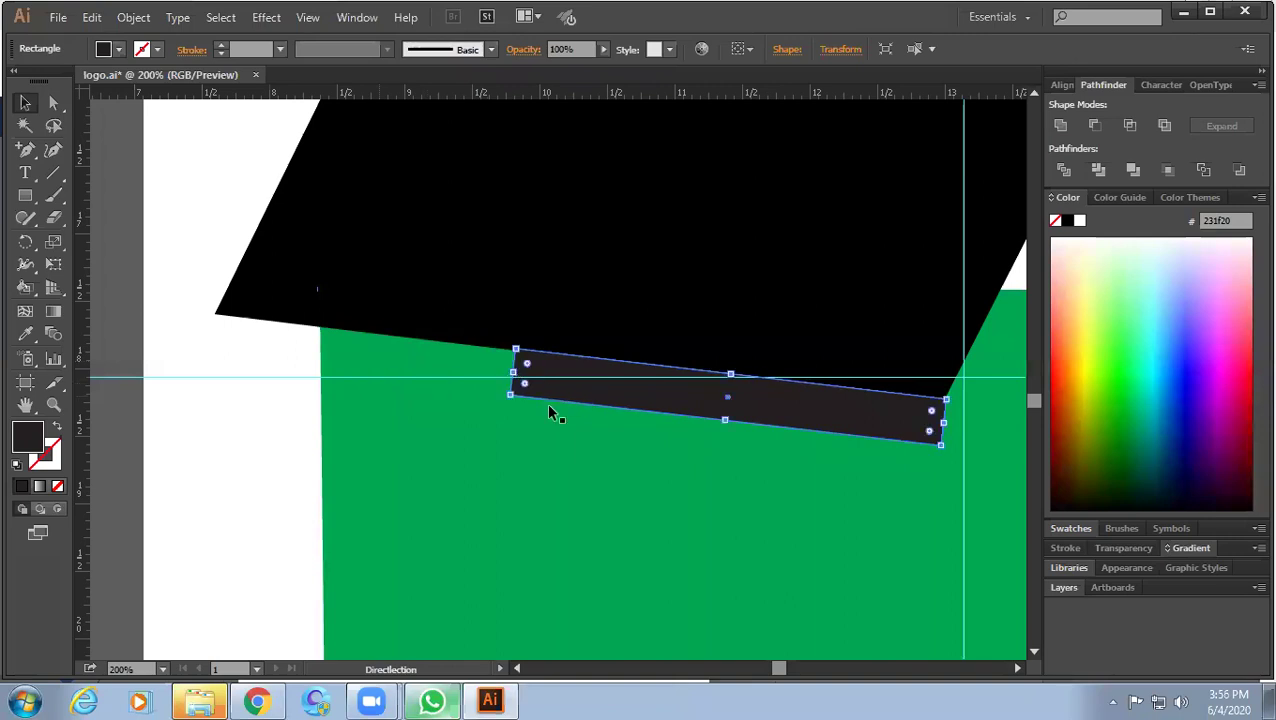
{"action": "left_click_drag", "start_coordinate": [532, 374], "coordinate": [545, 380]}
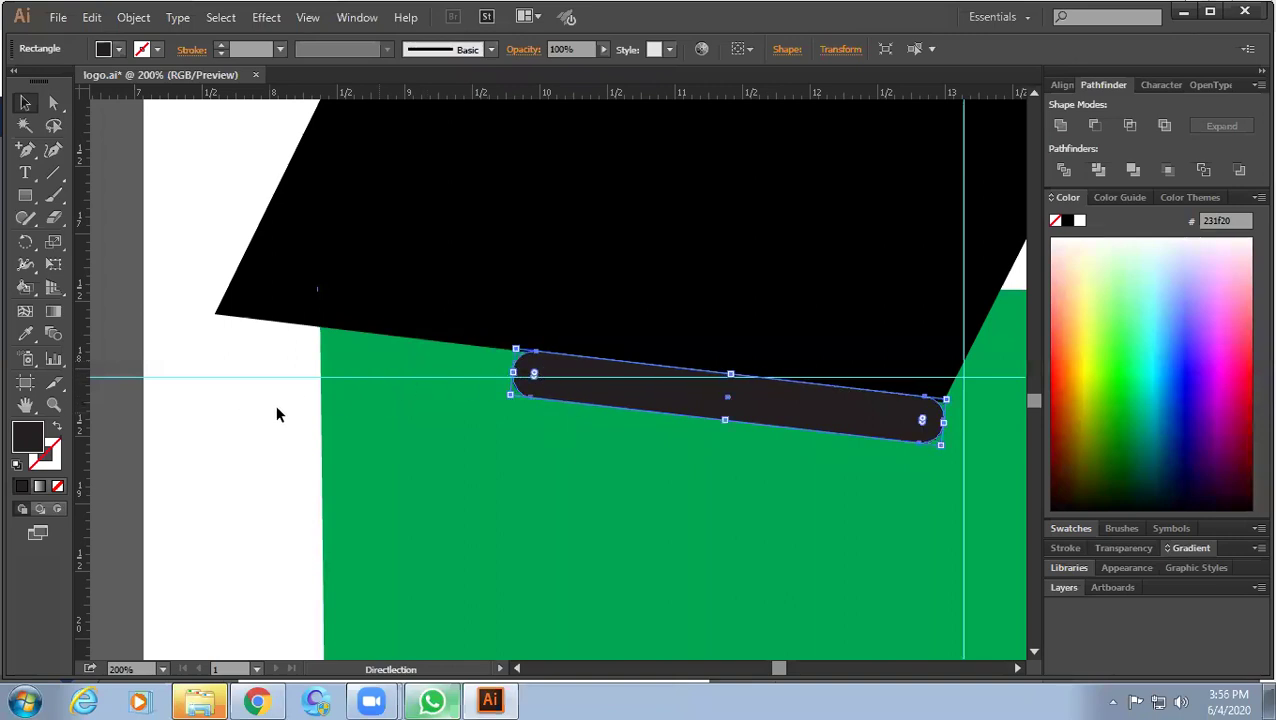
Select the capsule bar together with the green wall.
{"action": "left_click", "coordinate": [199, 399]}
{"action": "key", "text": "z"}
{"action": "key", "text": "v"}
{"action": "left_click", "coordinate": [533, 417]}
{"action": "left_click", "coordinate": [630, 442], "text": "shift"}
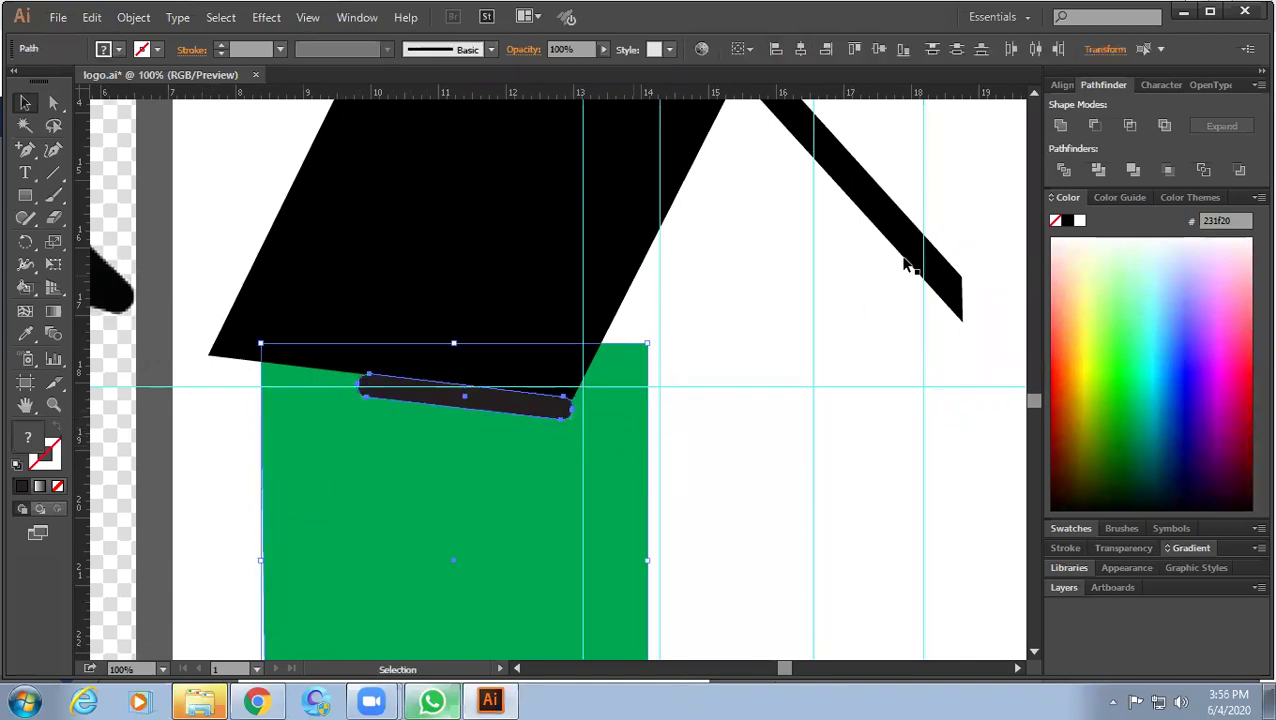
Divide the capsule and wall with Pathfinder, ungroup, and delete the capsule piece to leave a slot.
{"action": "left_click", "coordinate": [1066, 170]}
{"action": "right_click", "coordinate": [521, 410]}
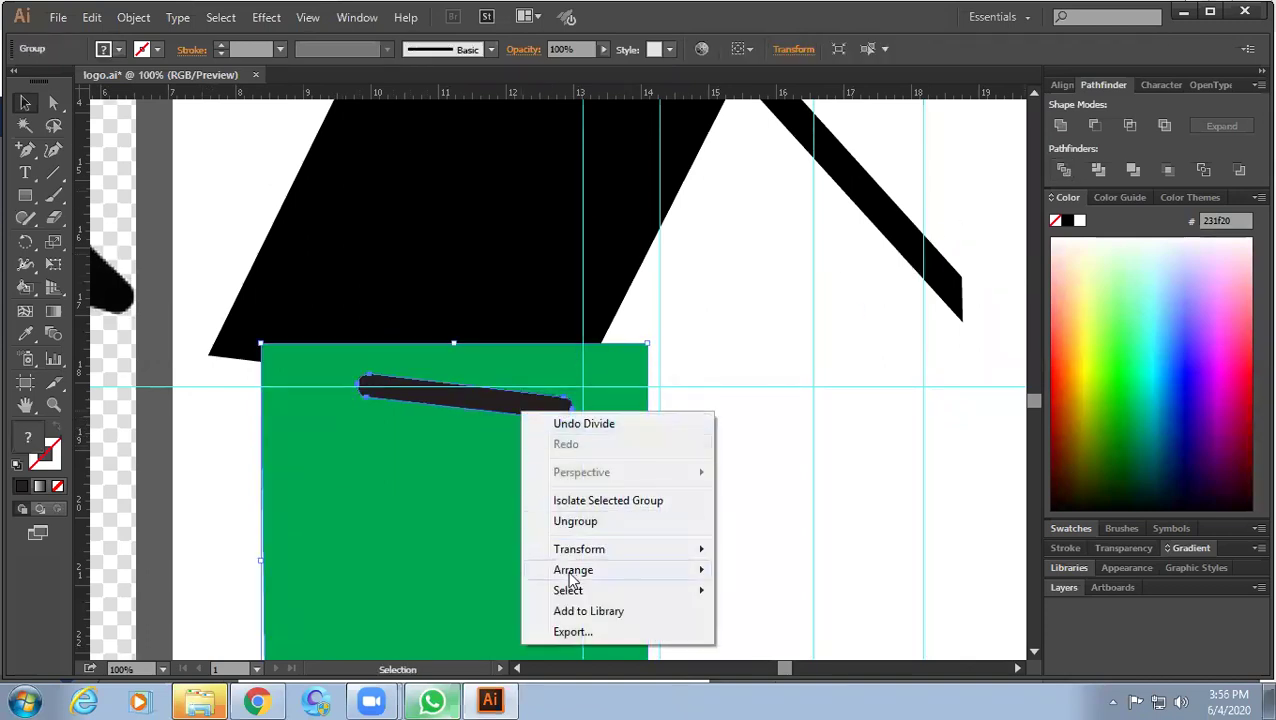
{"action": "left_click", "coordinate": [596, 521]}
{"action": "left_click", "coordinate": [689, 478]}
{"action": "left_click", "coordinate": [535, 407]}
{"action": "key", "text": "Delete"}
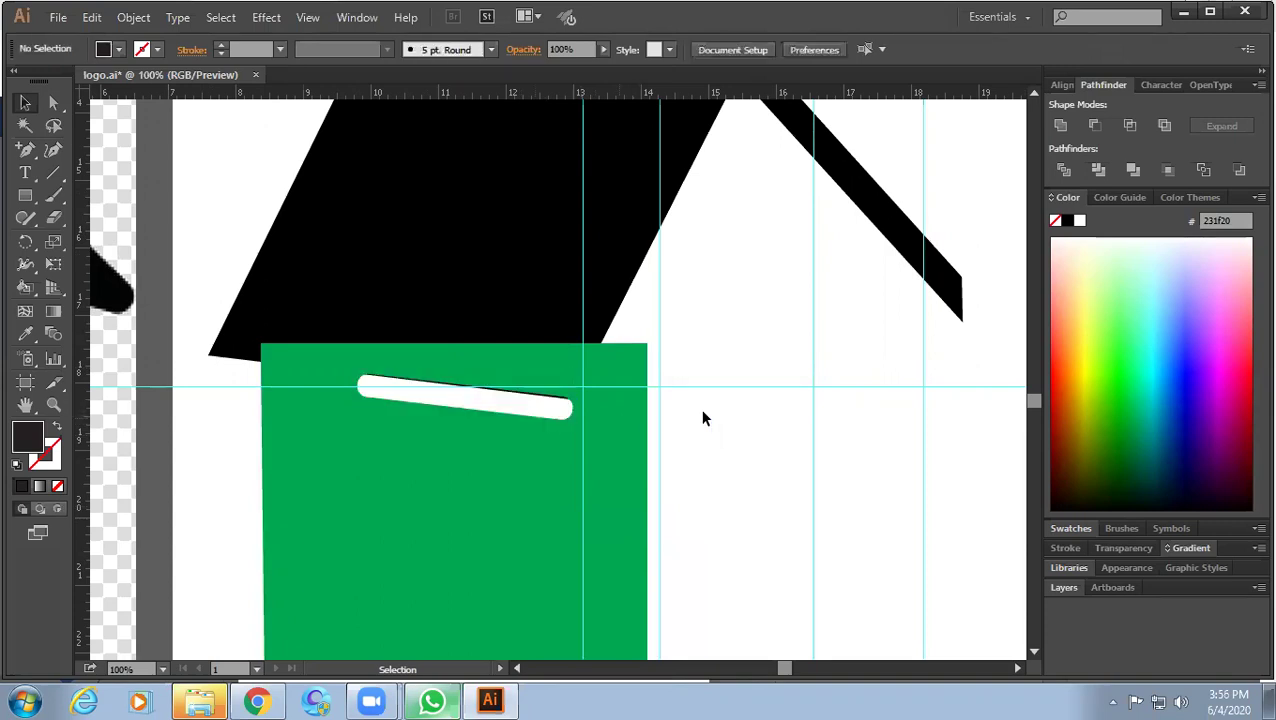
Bring the black roof to the front, over the green wall.
{"action": "left_click", "coordinate": [557, 322]}
{"action": "right_click", "coordinate": [557, 316]}
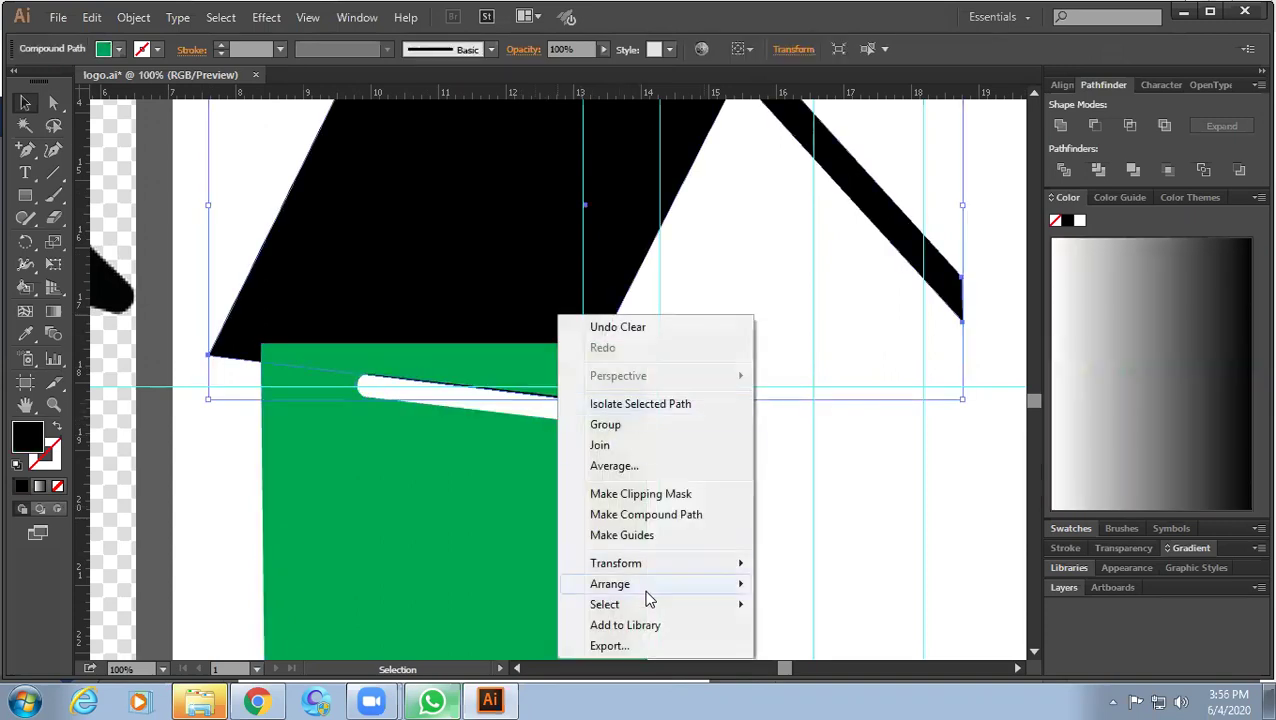
{"action": "left_click", "coordinate": [826, 604]}
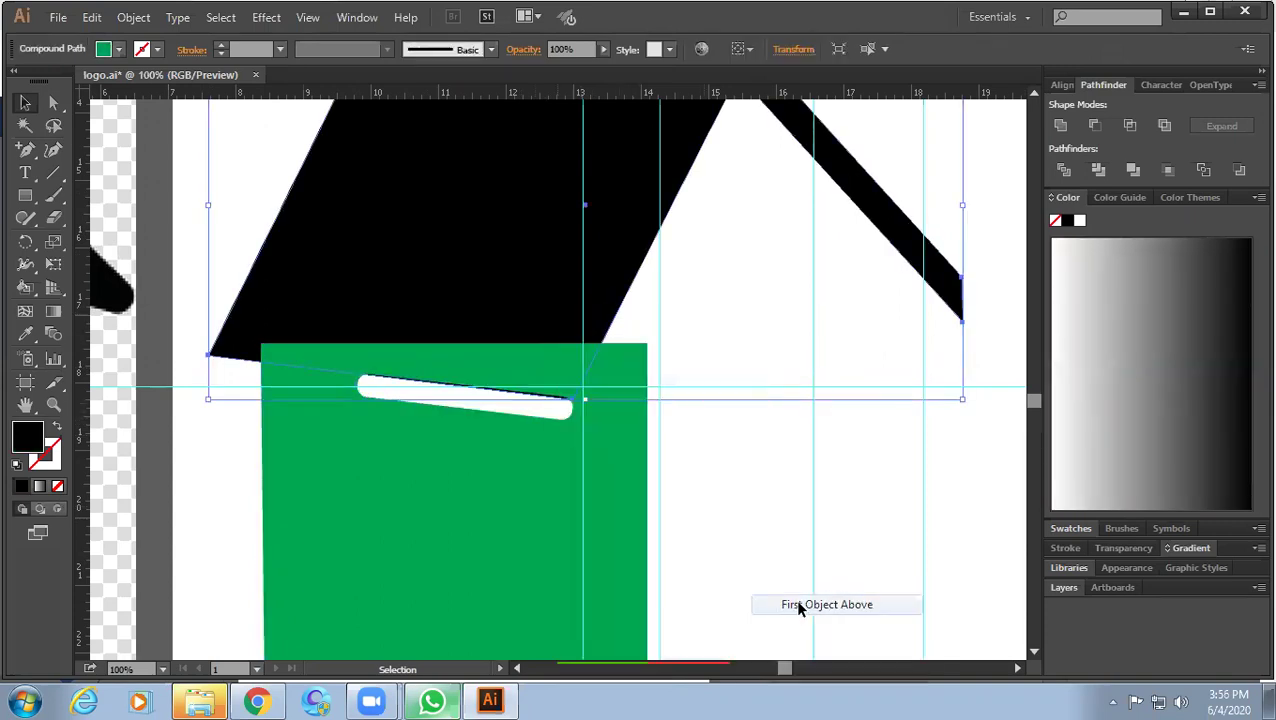
{"action": "left_click", "coordinate": [592, 302]}
{"action": "right_click", "coordinate": [620, 297]}
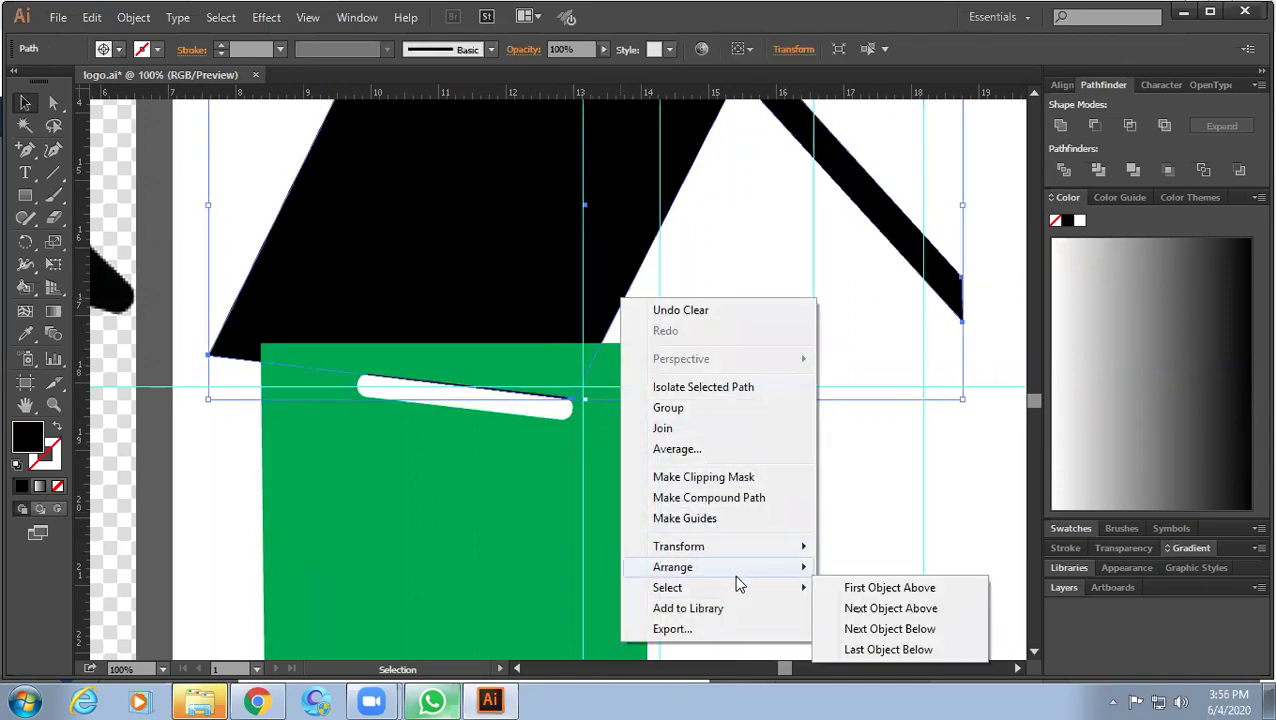
{"action": "mouse_move", "coordinate": [673, 567]}
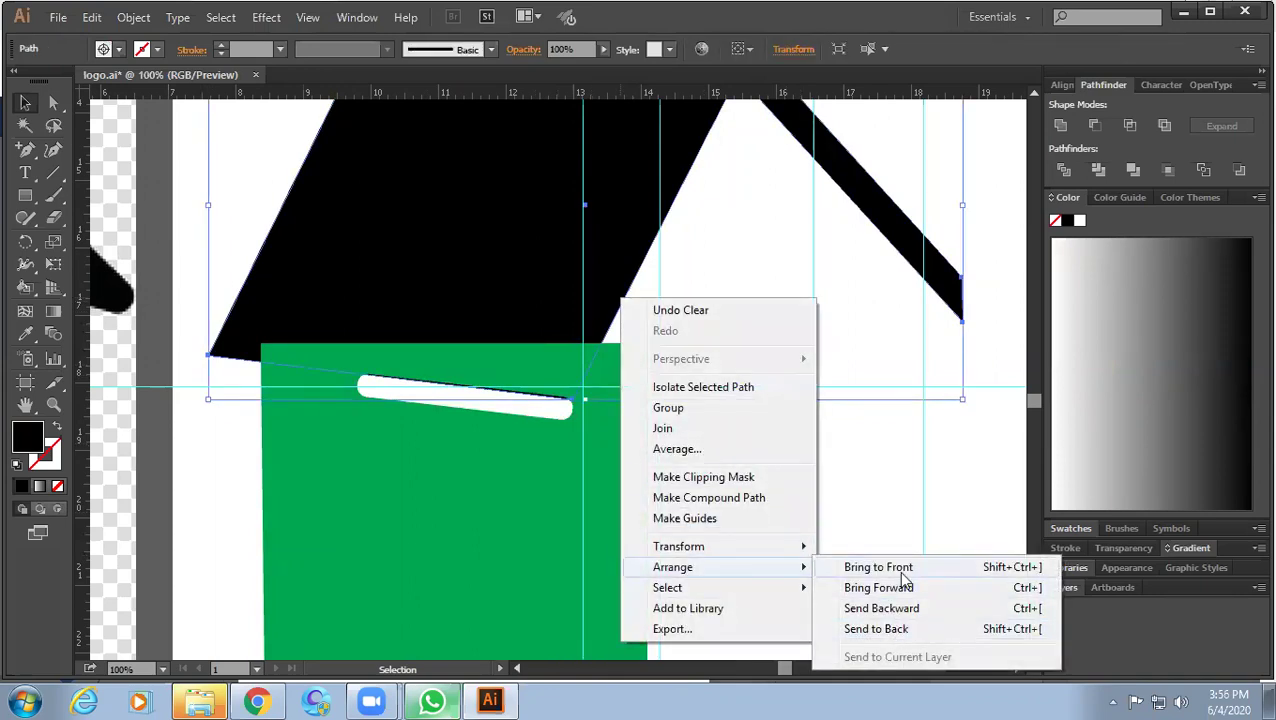
{"action": "left_click", "coordinate": [906, 583]}
{"action": "key", "text": "ctrl+minus"}
{"action": "key", "text": "ctrl+minus"}
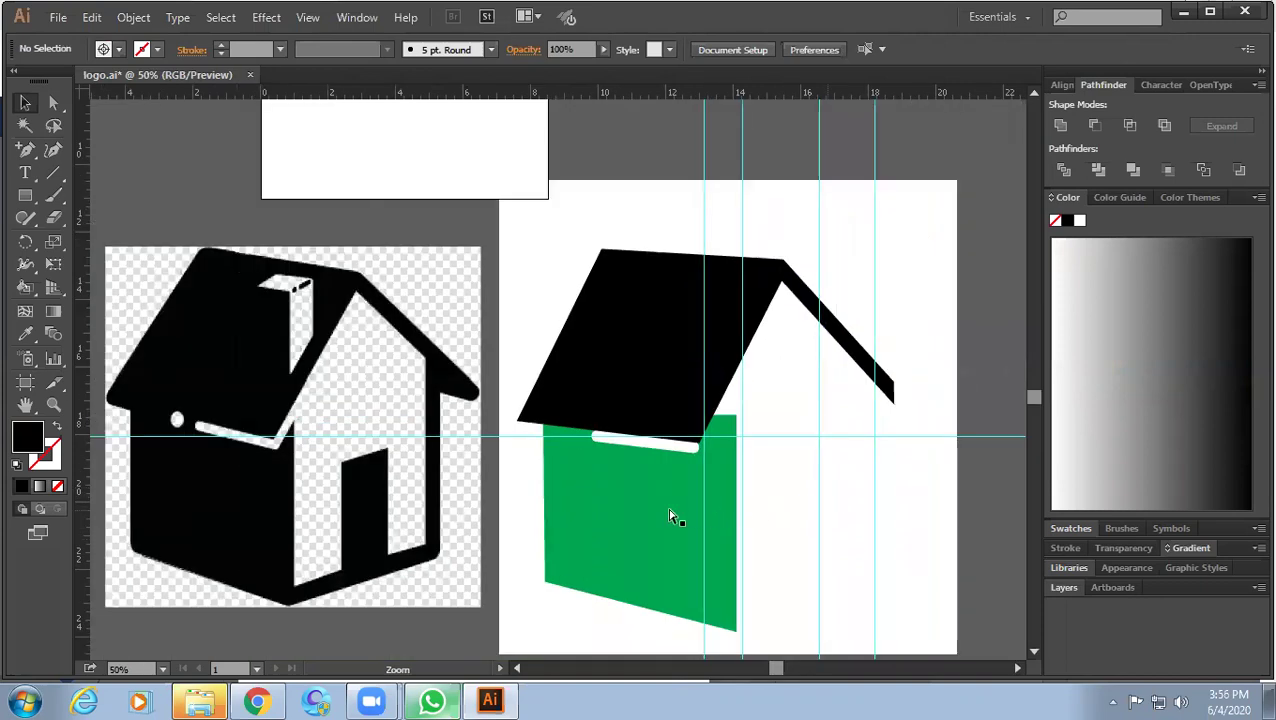
Draw a small circle with the Ellipse tool just left of the slot and nudge it into place.
{"action": "scroll", "coordinate": [620, 432], "scroll_direction": "up", "scroll_amount": 1}
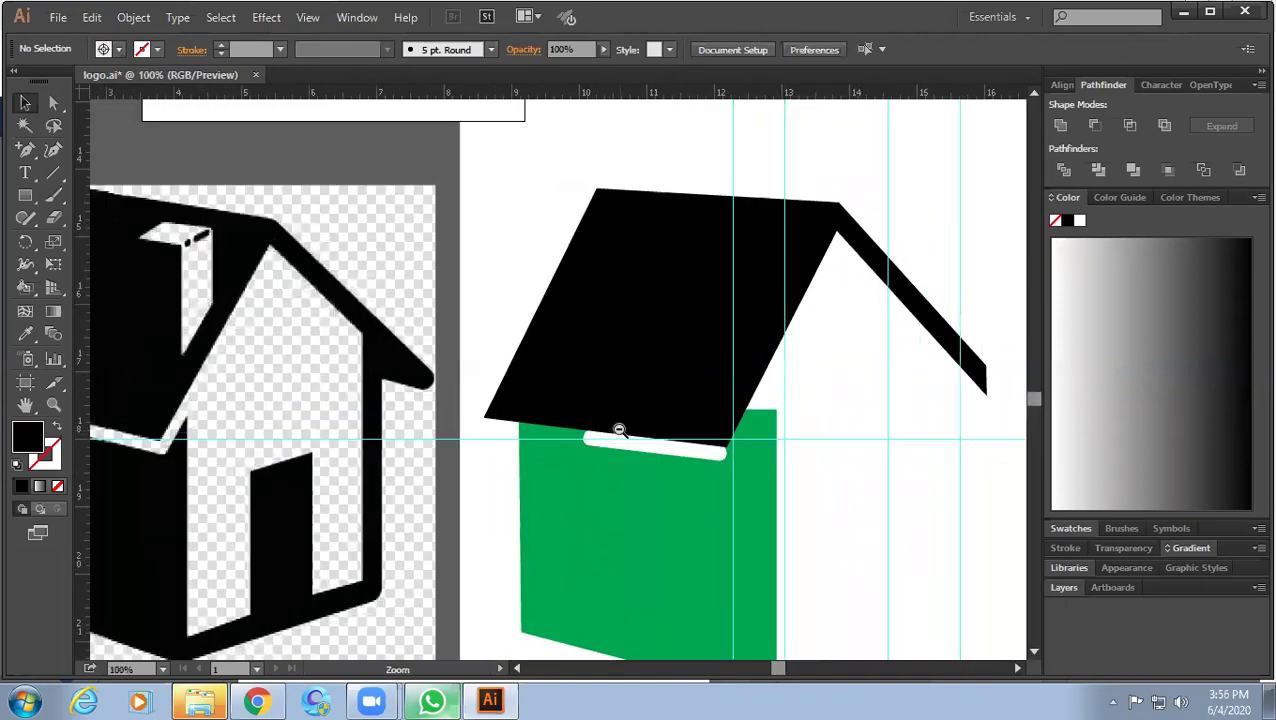
{"action": "scroll", "coordinate": [620, 432], "scroll_direction": "up", "scroll_amount": 2}
{"action": "scroll", "coordinate": [532, 468], "scroll_direction": "up", "scroll_amount": 1}
{"action": "scroll", "coordinate": [518, 447], "scroll_direction": "up", "scroll_amount": 1}
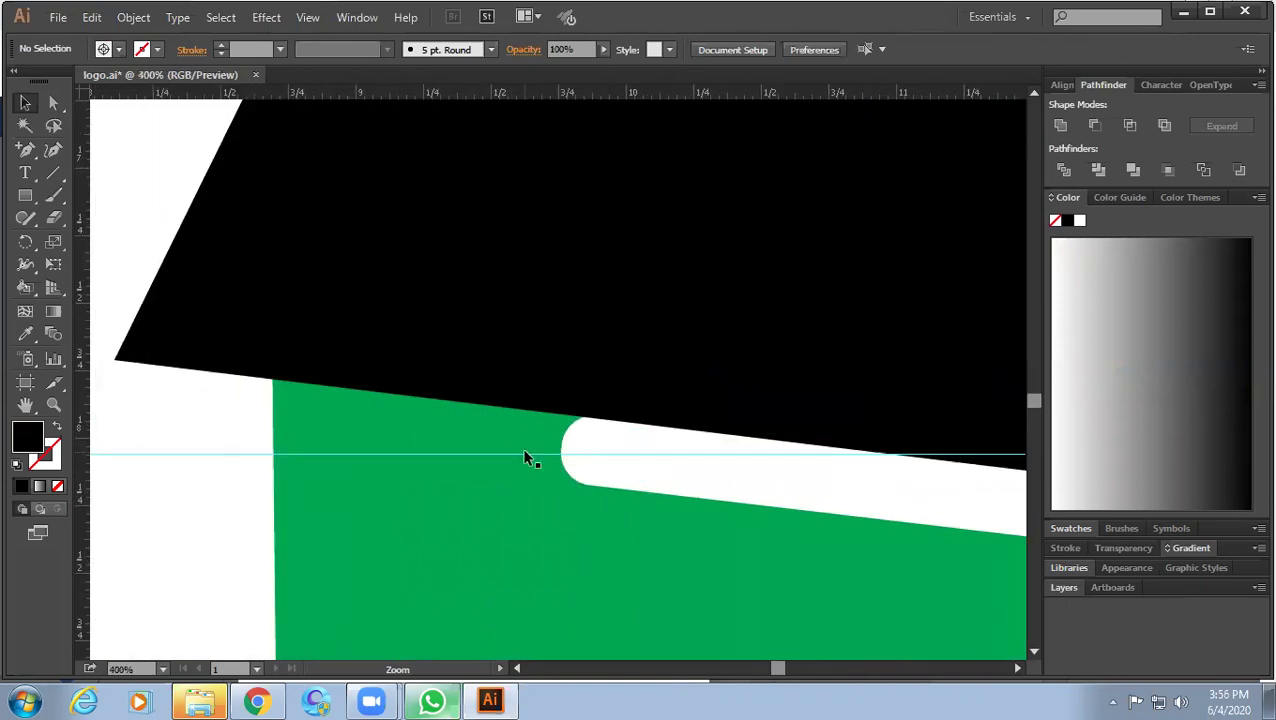
{"action": "scroll", "coordinate": [530, 458], "scroll_direction": "up", "scroll_amount": 1}
{"action": "left_click", "coordinate": [33, 201]}
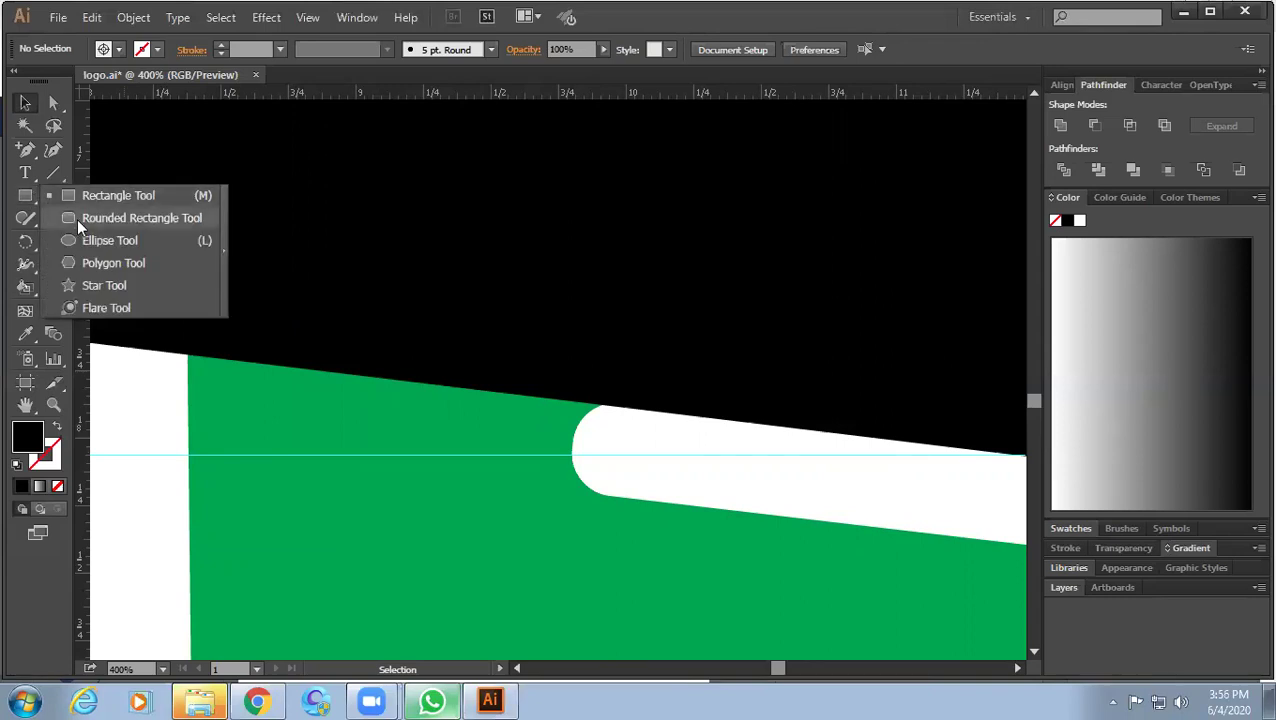
{"action": "left_click_drag", "start_coordinate": [33, 201], "coordinate": [110, 243]}
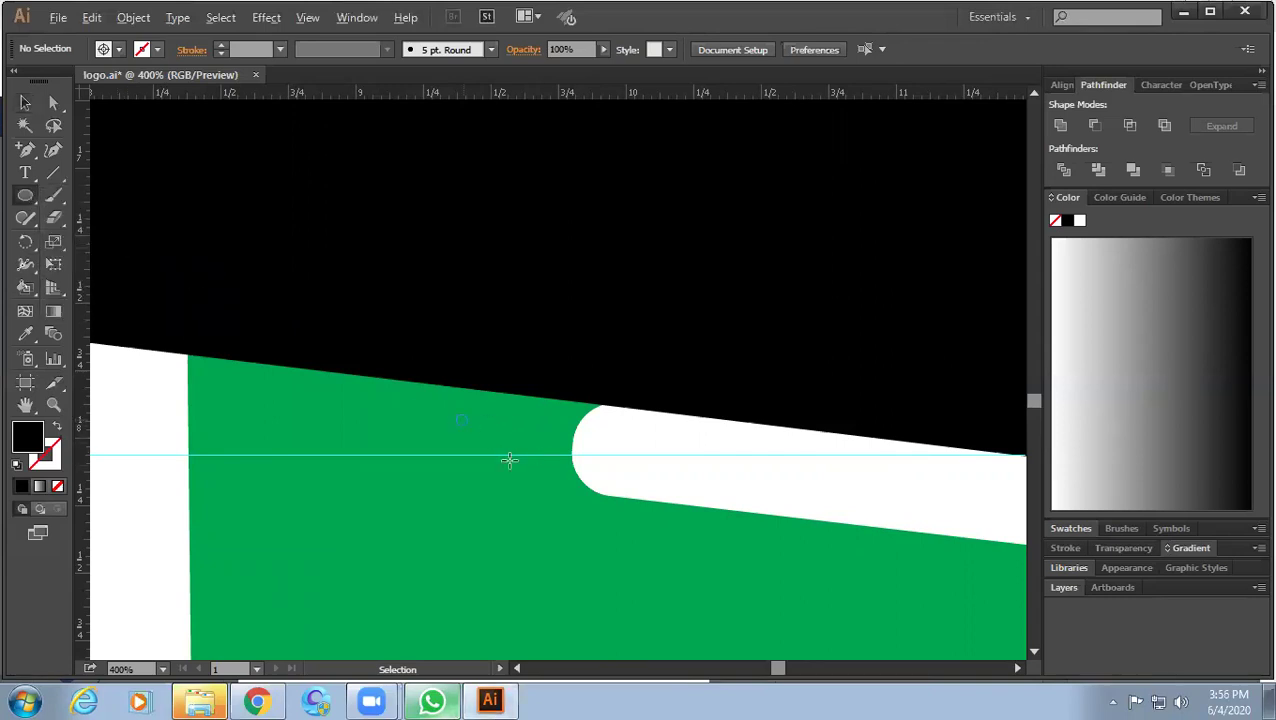
{"action": "left_click_drag", "start_coordinate": [413, 372], "coordinate": [508, 466]}
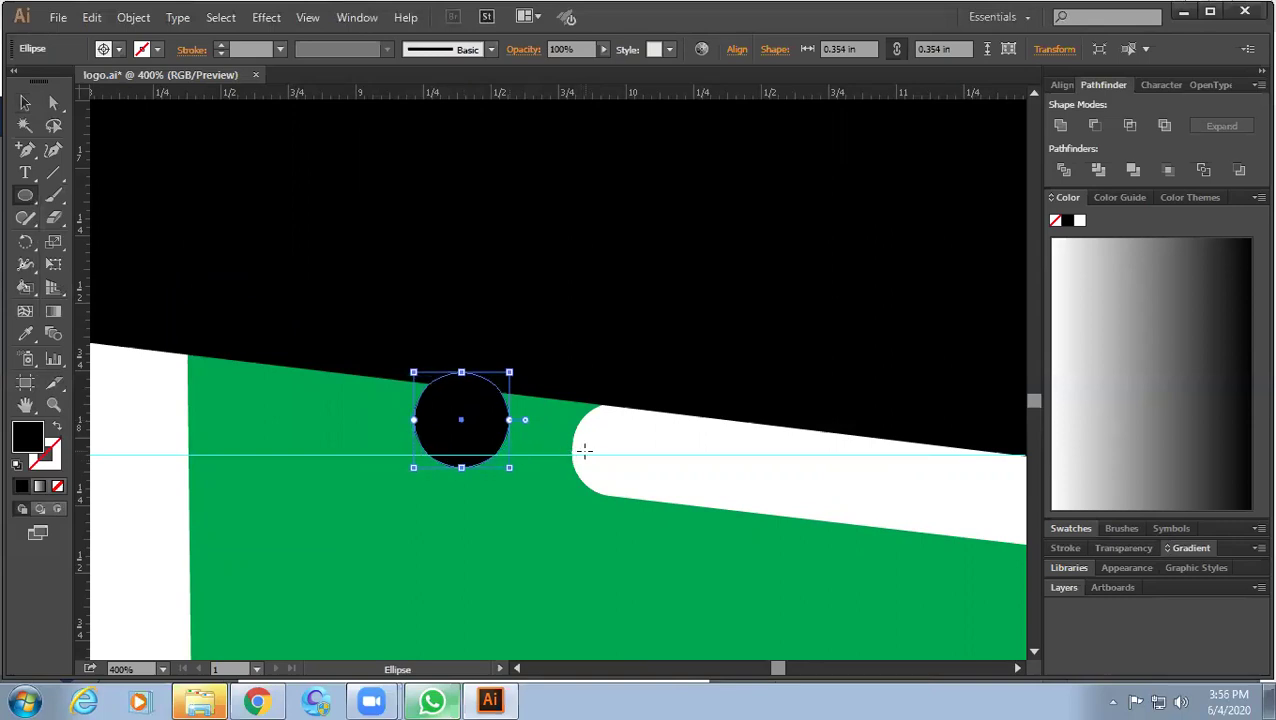
{"action": "key", "text": "Right"}
{"action": "key", "text": "Right"}
{"action": "key", "text": "Down"}
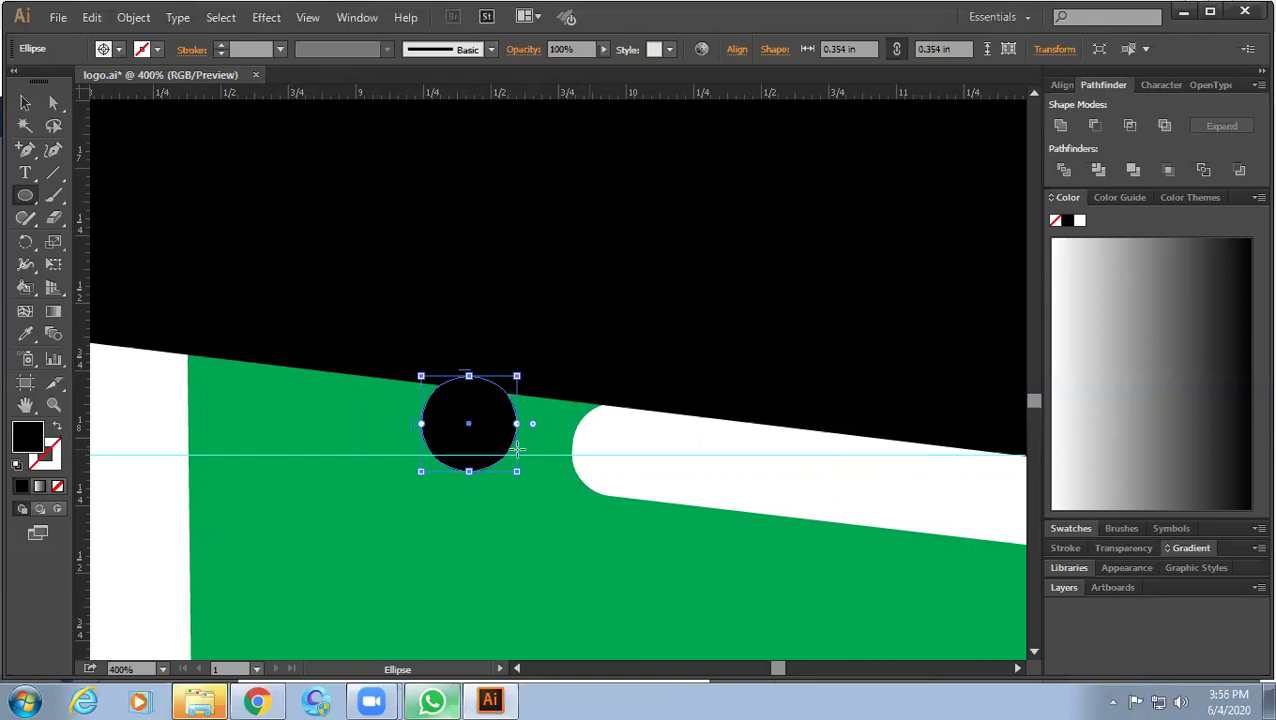
Divide the circle, wall and roof with Pathfinder, ungroup, and delete the circle piece.
{"action": "key", "text": "ctrl+shift+a"}
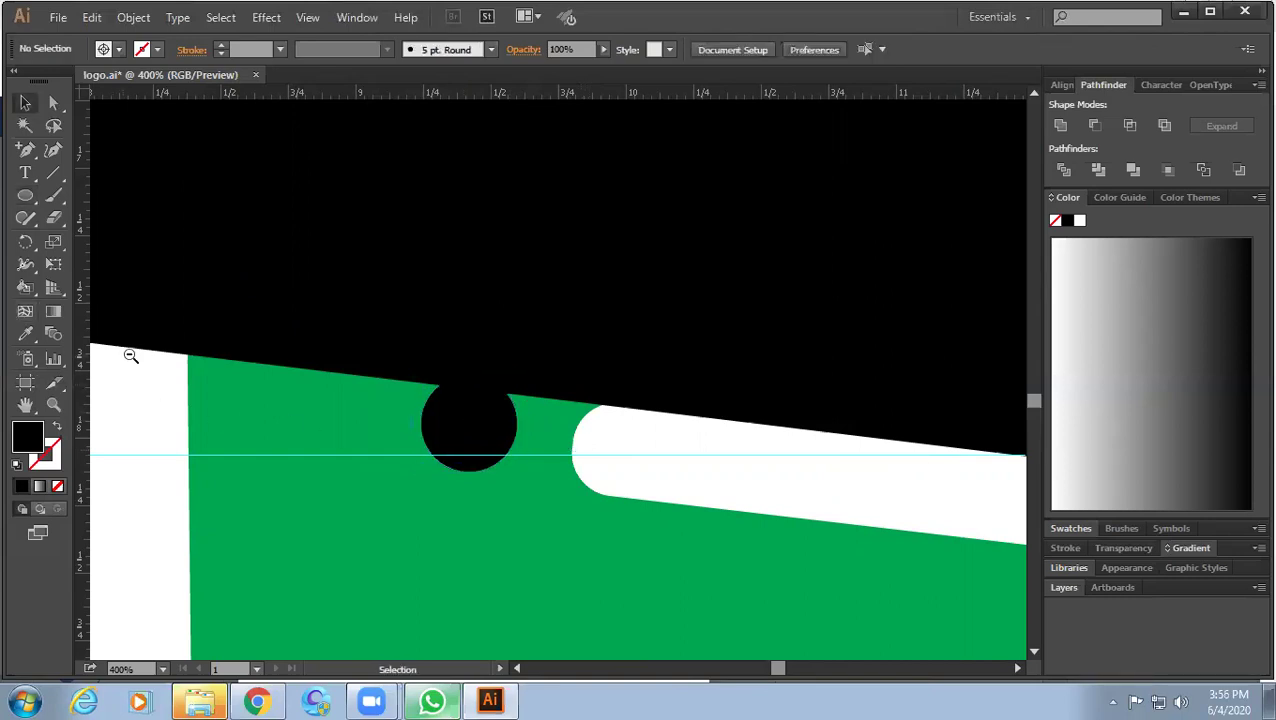
{"action": "left_click", "coordinate": [181, 376], "text": "ctrl+alt"}
{"action": "left_click", "coordinate": [350, 445], "text": "ctrl+alt"}
{"action": "left_click_drag", "start_coordinate": [272, 322], "coordinate": [414, 446]}
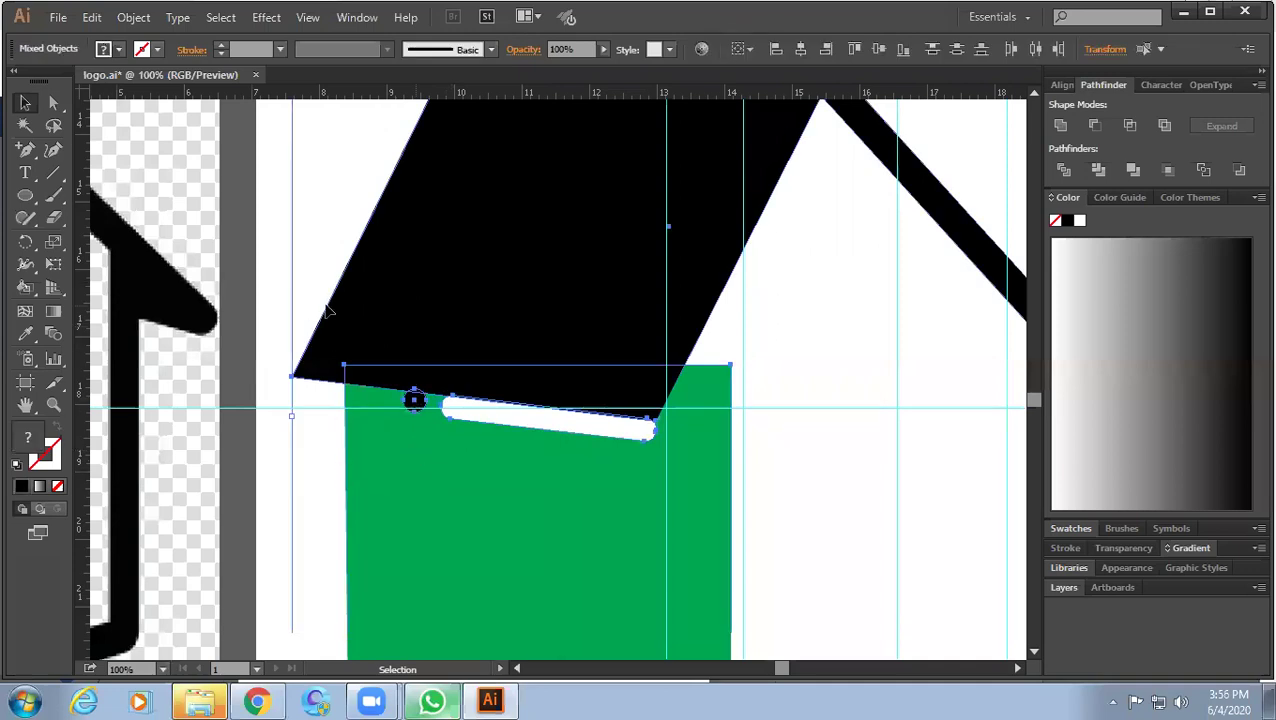
{"action": "left_click", "coordinate": [1064, 172]}
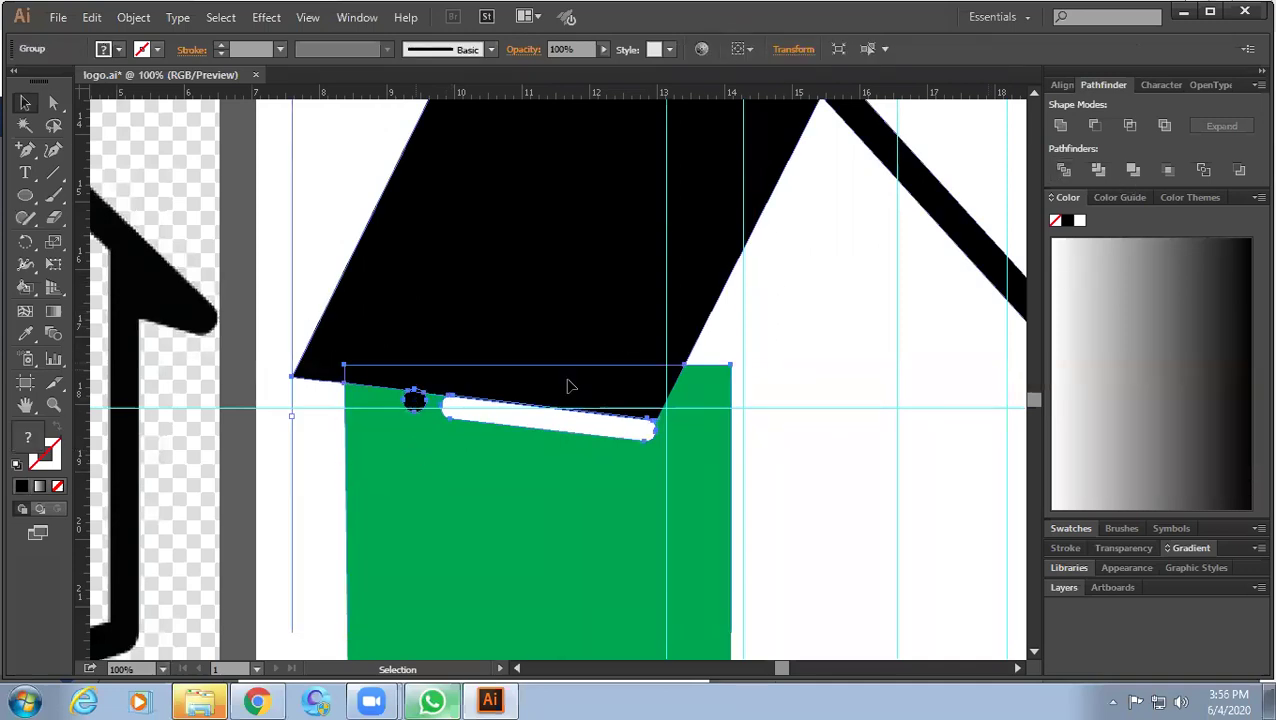
{"action": "right_click", "coordinate": [429, 387]}
{"action": "left_click", "coordinate": [508, 492]}
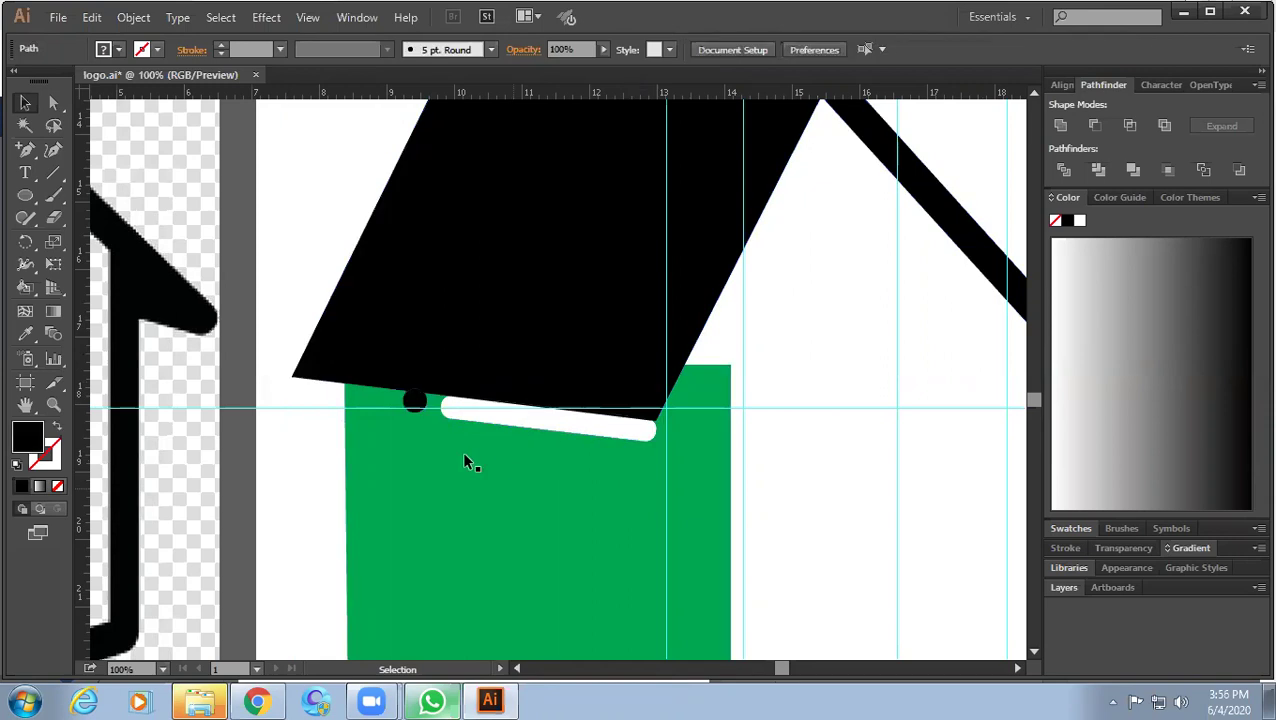
{"action": "left_click", "coordinate": [418, 402]}
{"action": "key", "text": "Delete"}
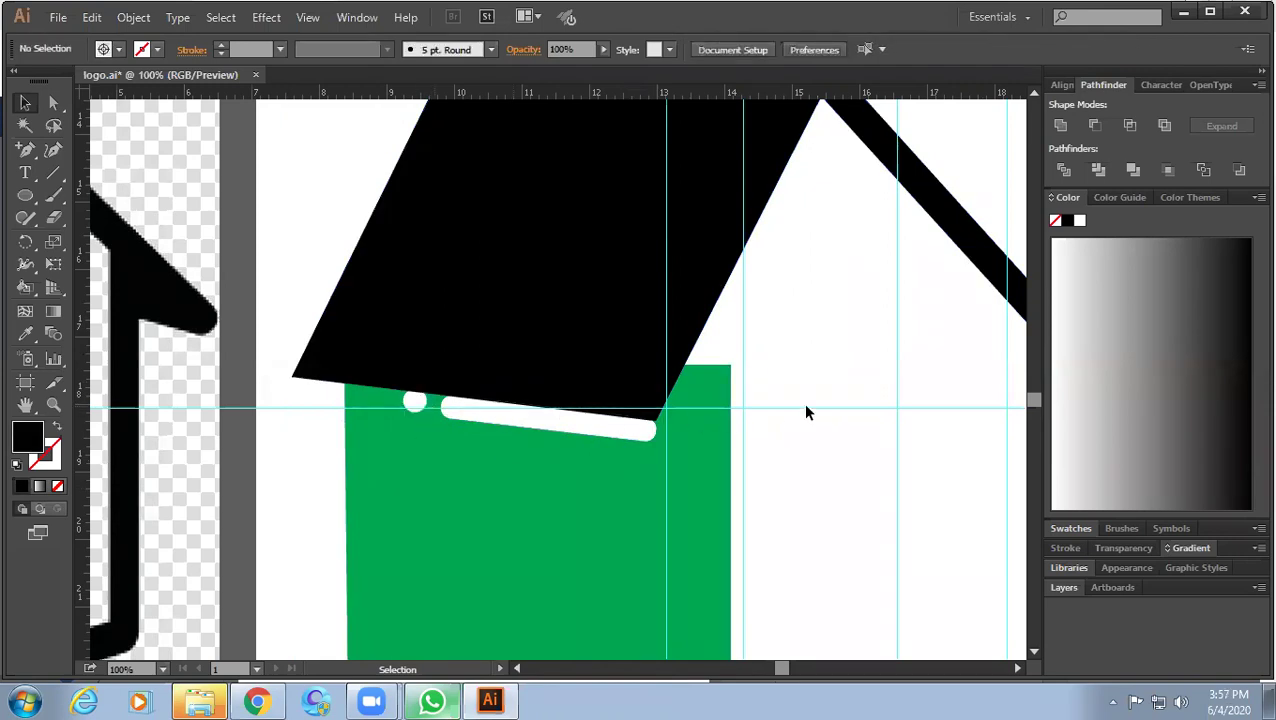
Delete the leftover black sliver sitting on the white dot.
{"action": "left_click", "coordinate": [422, 395], "text": "ctrl"}
{"action": "left_click", "coordinate": [424, 389]}
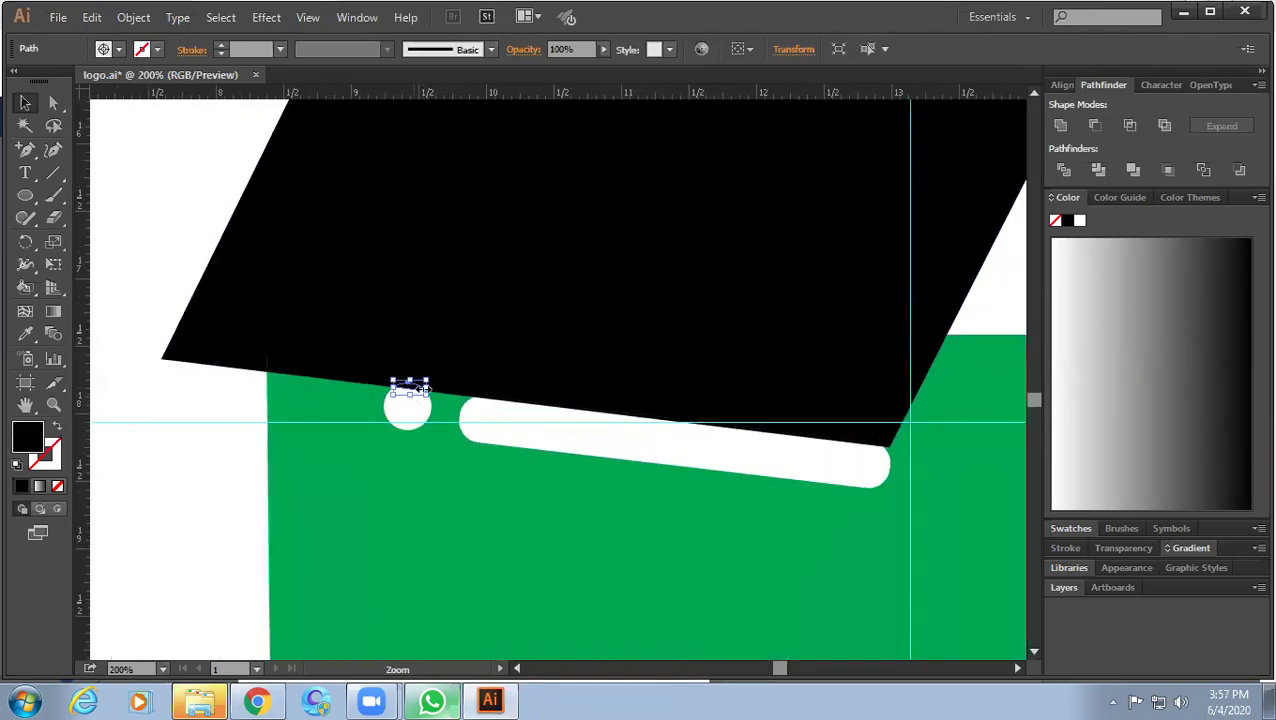
{"action": "key", "text": "Delete"}
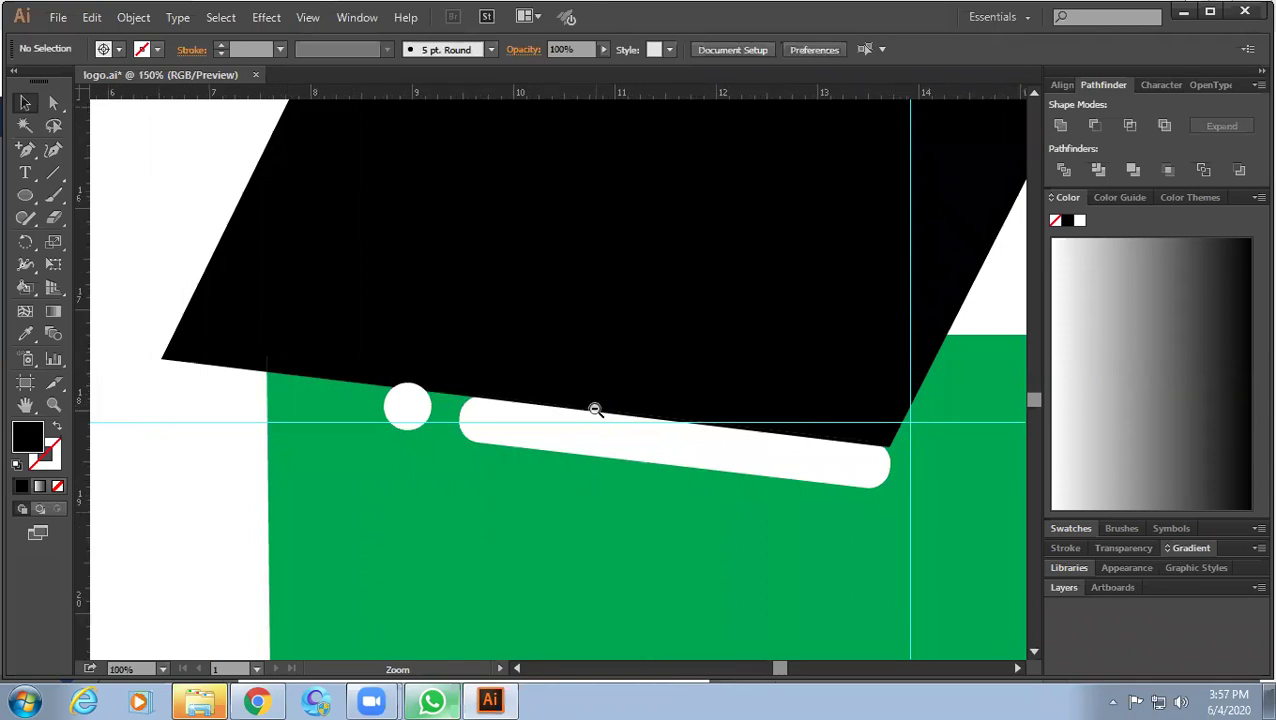
Zoom out to compare both houses and select the green wall.
{"action": "left_click", "coordinate": [594, 413], "text": "ctrl+alt"}
{"action": "left_click", "coordinate": [810, 470], "text": "ctrl+alt"}
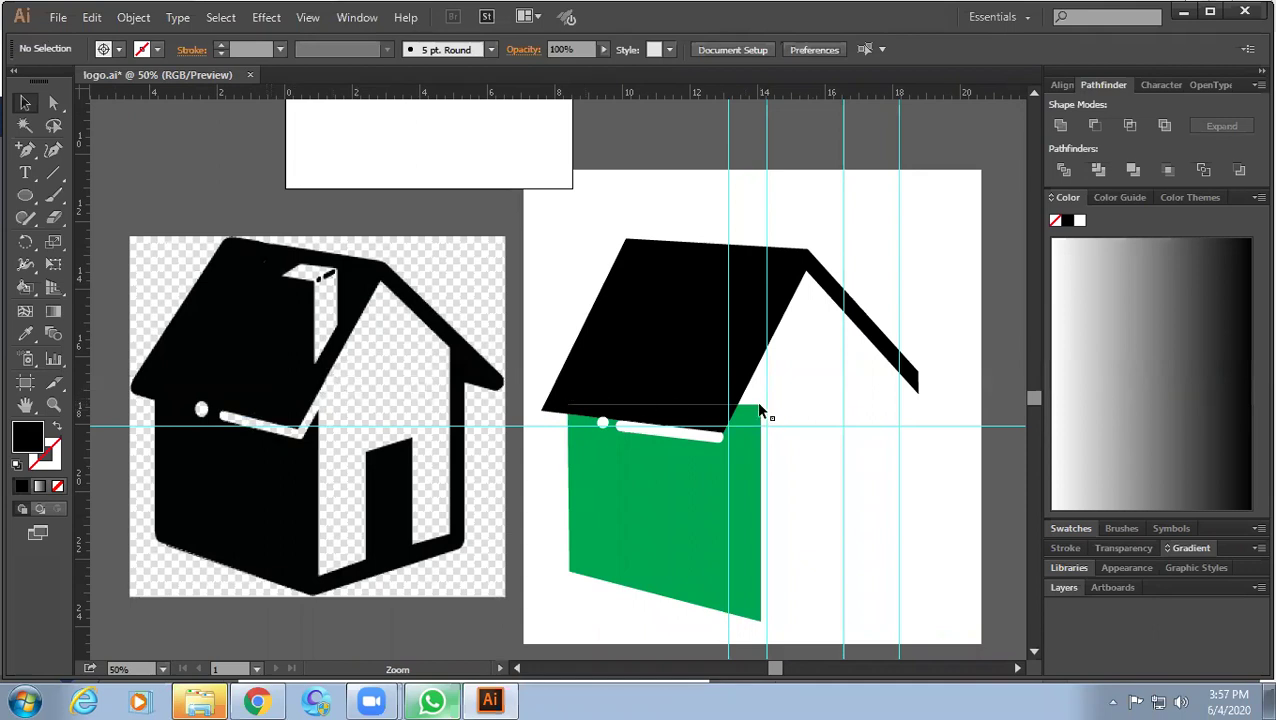
{"action": "scroll", "coordinate": [760, 410], "scroll_direction": "up", "scroll_amount": 1}
{"action": "scroll", "coordinate": [775, 418], "scroll_direction": "up", "scroll_amount": 1}
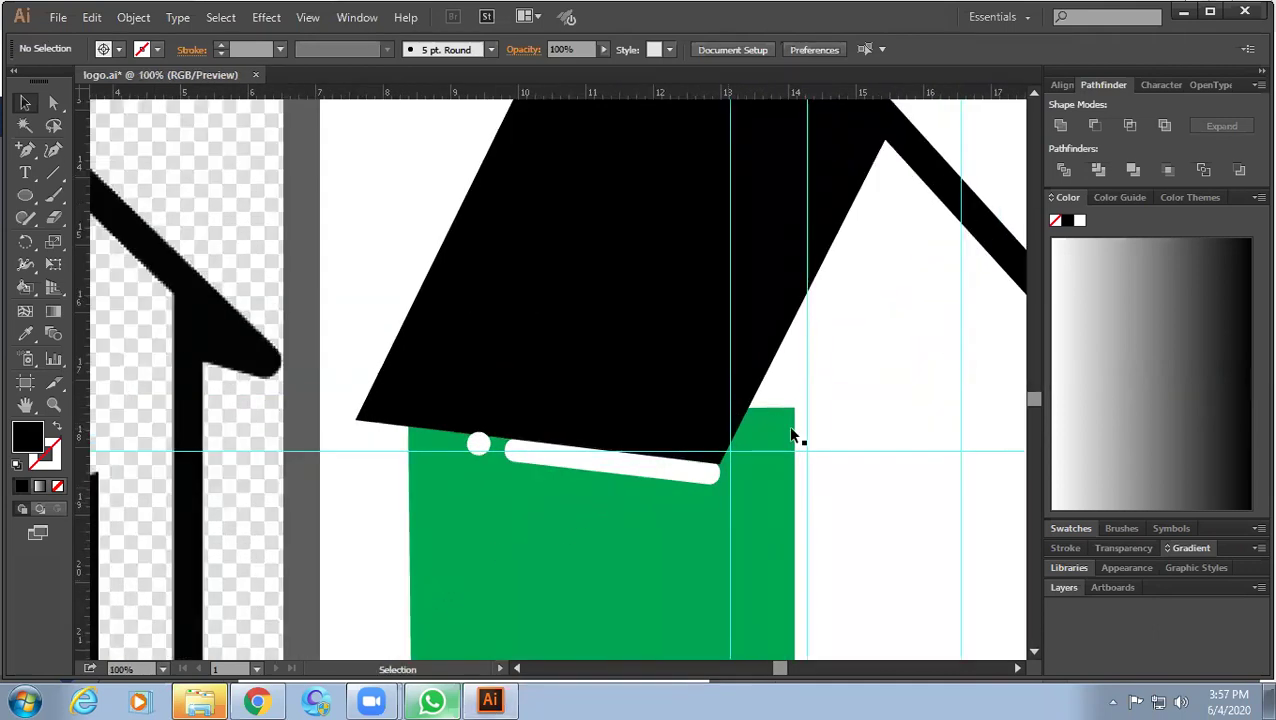
{"action": "scroll", "coordinate": [660, 410], "scroll_direction": "down", "scroll_amount": 3}
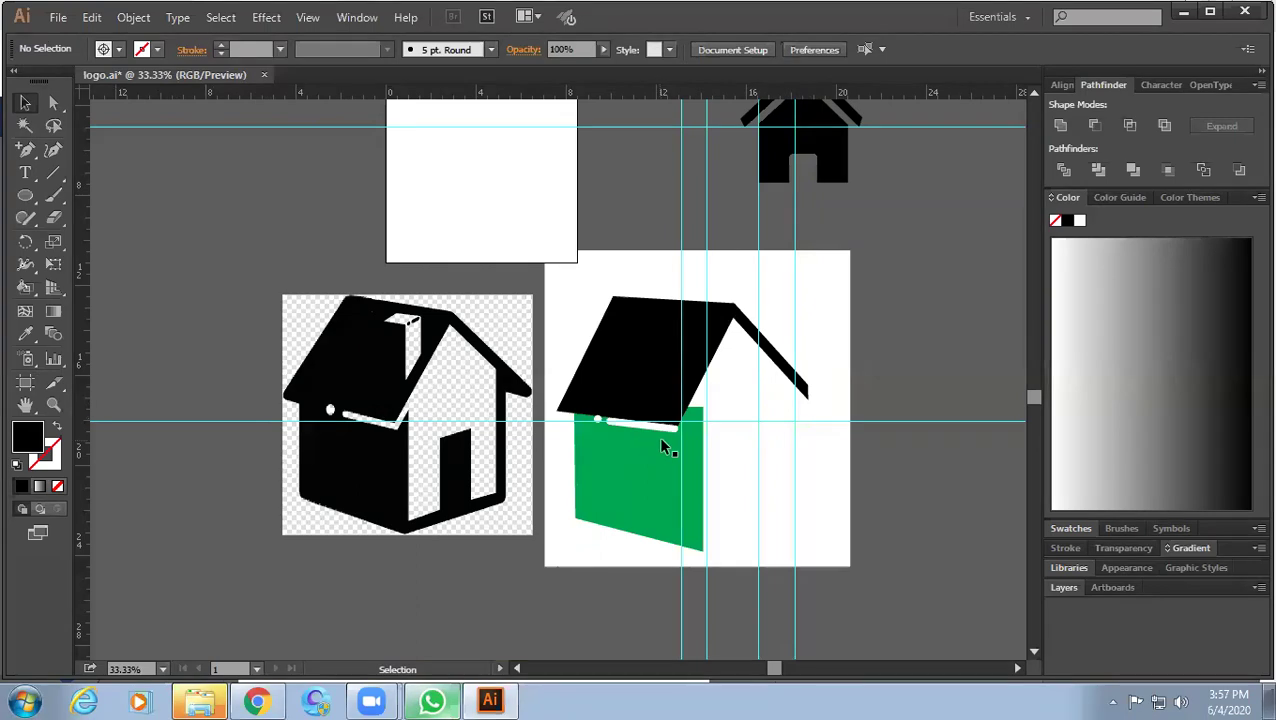
{"action": "left_click", "coordinate": [665, 462]}
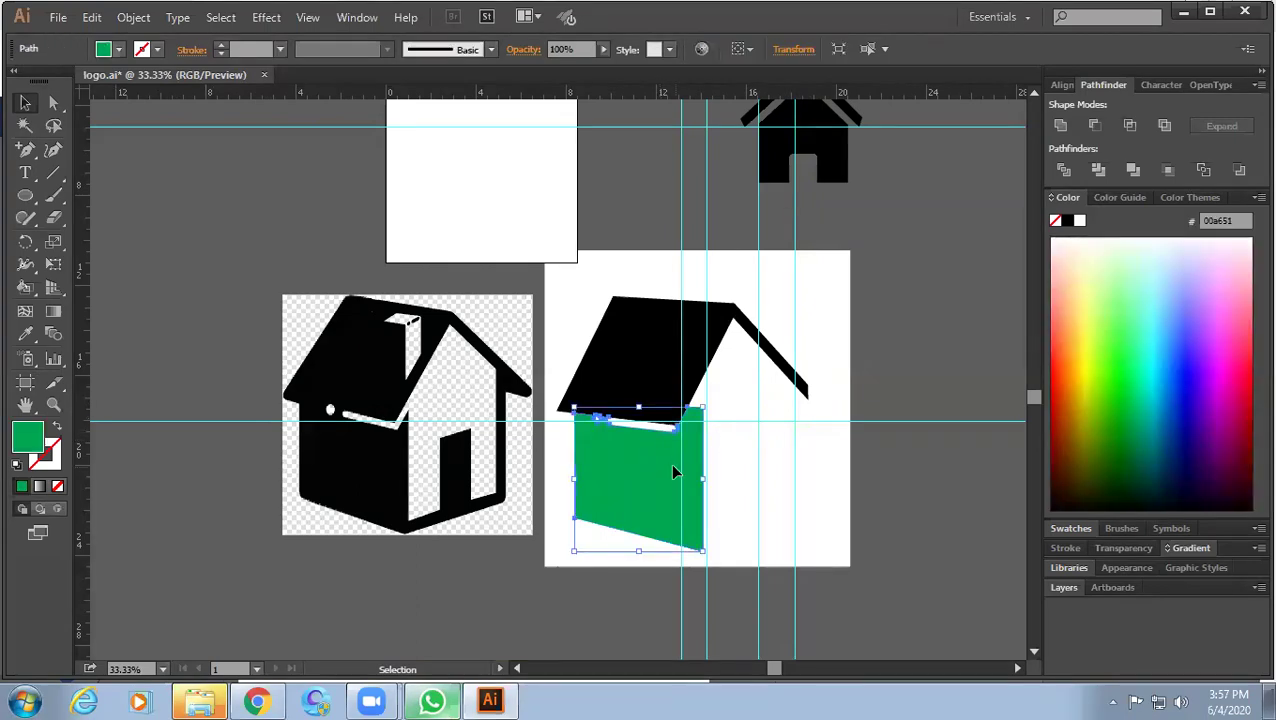
{"action": "scroll", "coordinate": [665, 430], "scroll_direction": "up", "scroll_amount": 2}
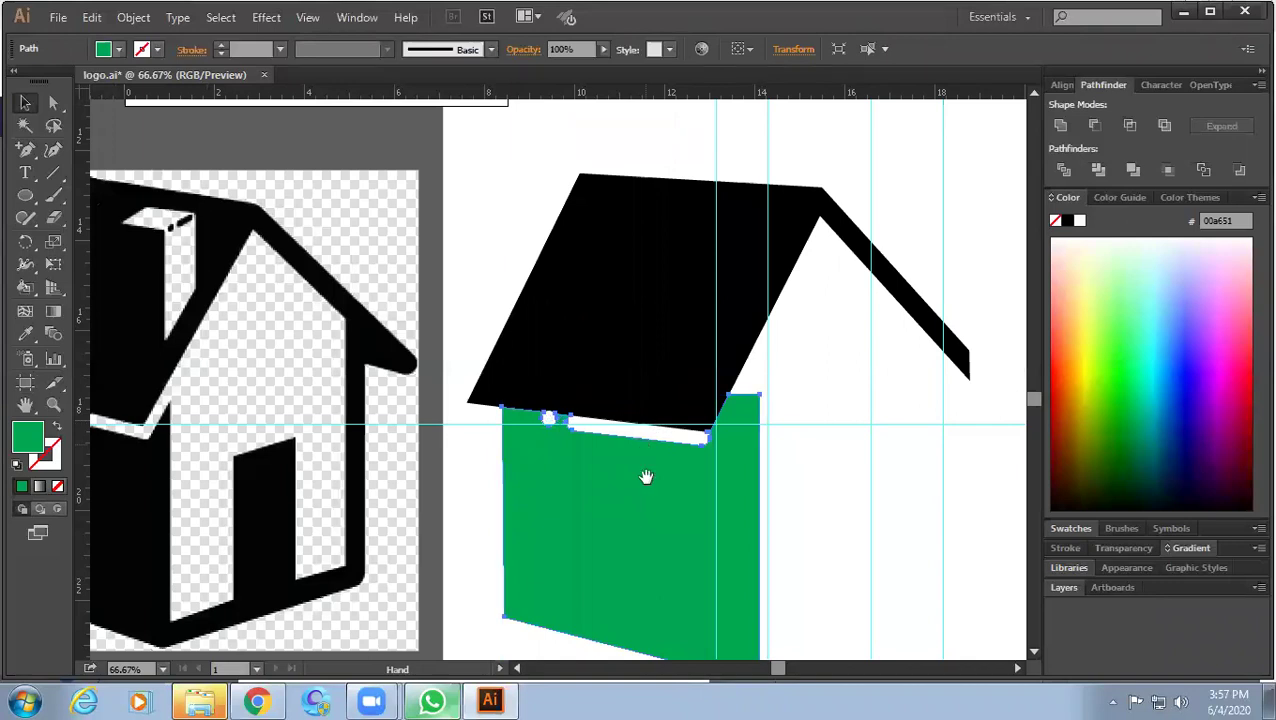
{"action": "scroll", "coordinate": [647, 476], "scroll_direction": "down", "scroll_amount": 1}
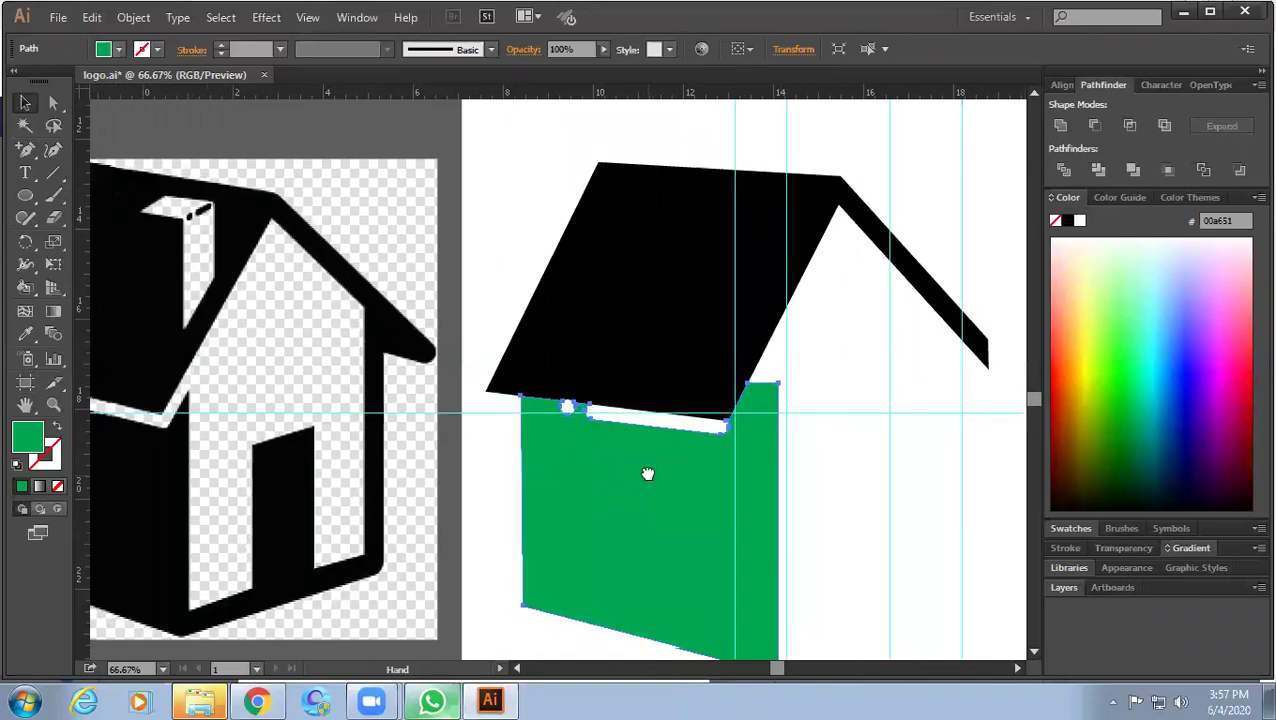
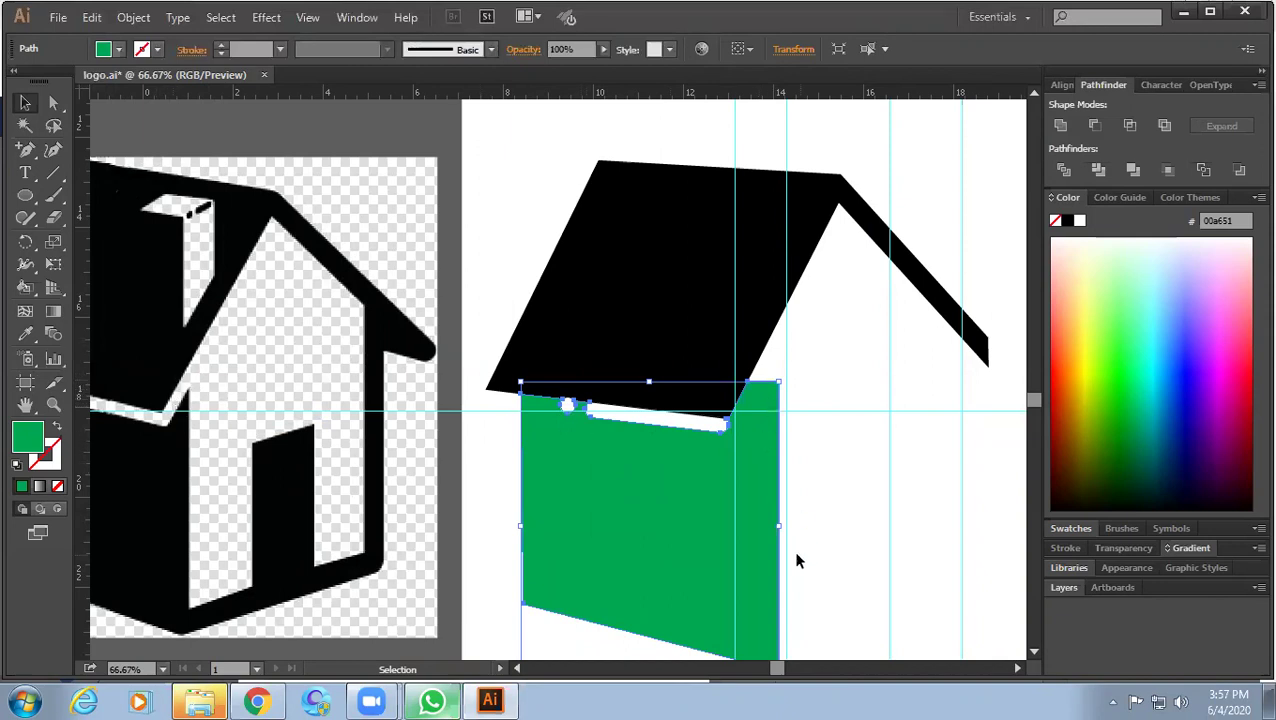
Pull the green wall's right edge slightly left under the roof corner, and zoom in to check the fit.
{"action": "left_click_drag", "start_coordinate": [779, 529], "coordinate": [769, 533]}
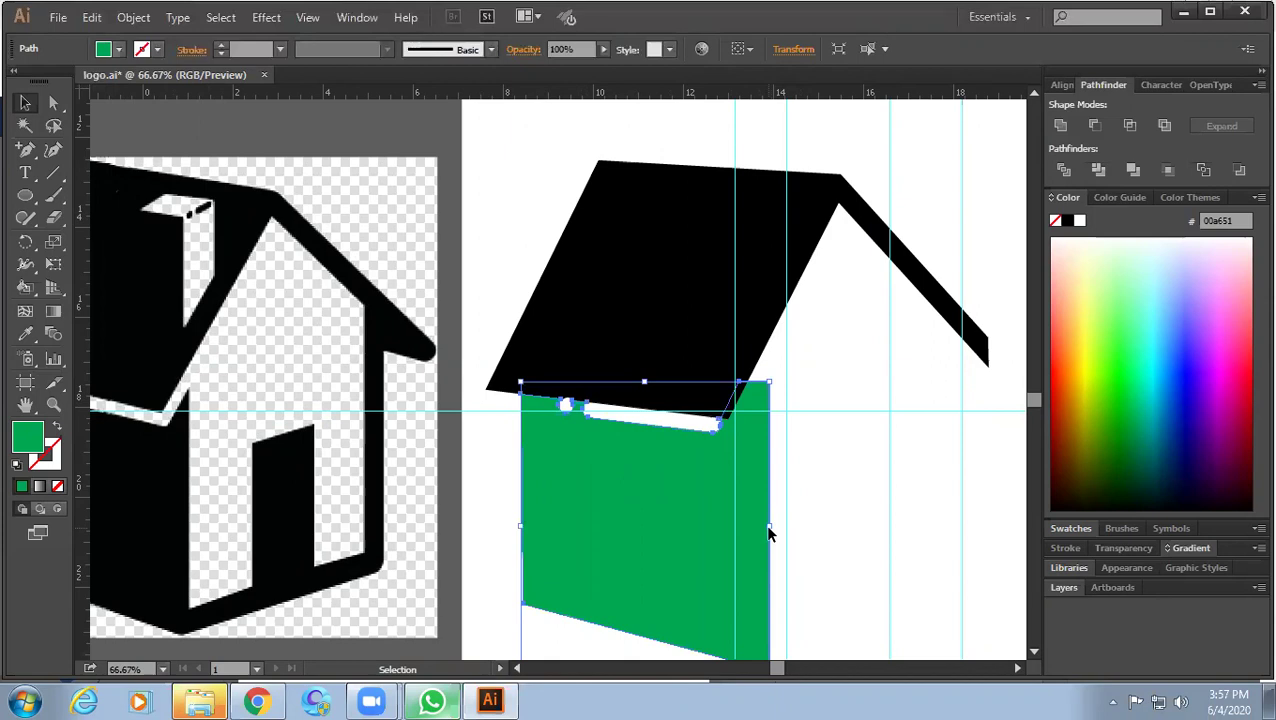
{"action": "left_click", "coordinate": [857, 465]}
{"action": "left_click", "coordinate": [735, 466]}
{"action": "left_click", "coordinate": [708, 425], "text": "ctrl"}
{"action": "left_click", "coordinate": [712, 416], "text": "ctrl"}
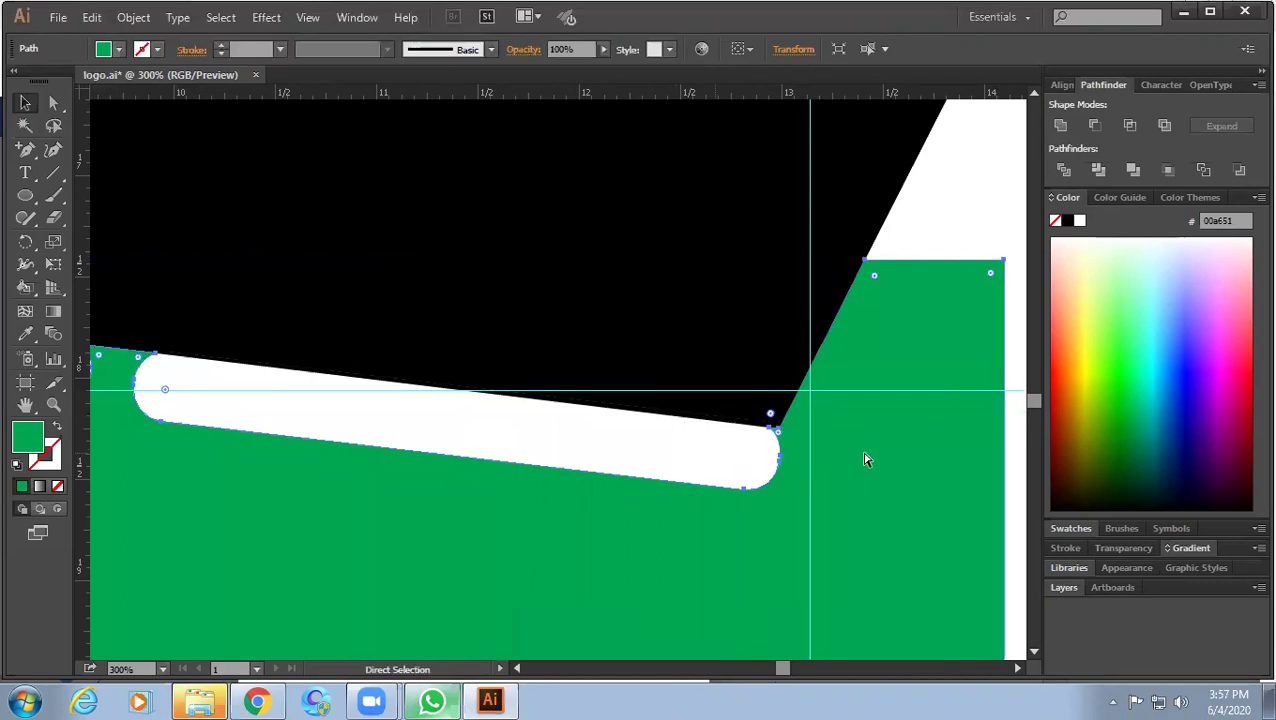
{"action": "key", "text": "ctrl+minus"}
{"action": "key", "text": "ctrl+minus"}
{"action": "key", "text": "ctrl+minus"}
{"action": "key", "text": "ctrl+minus"}
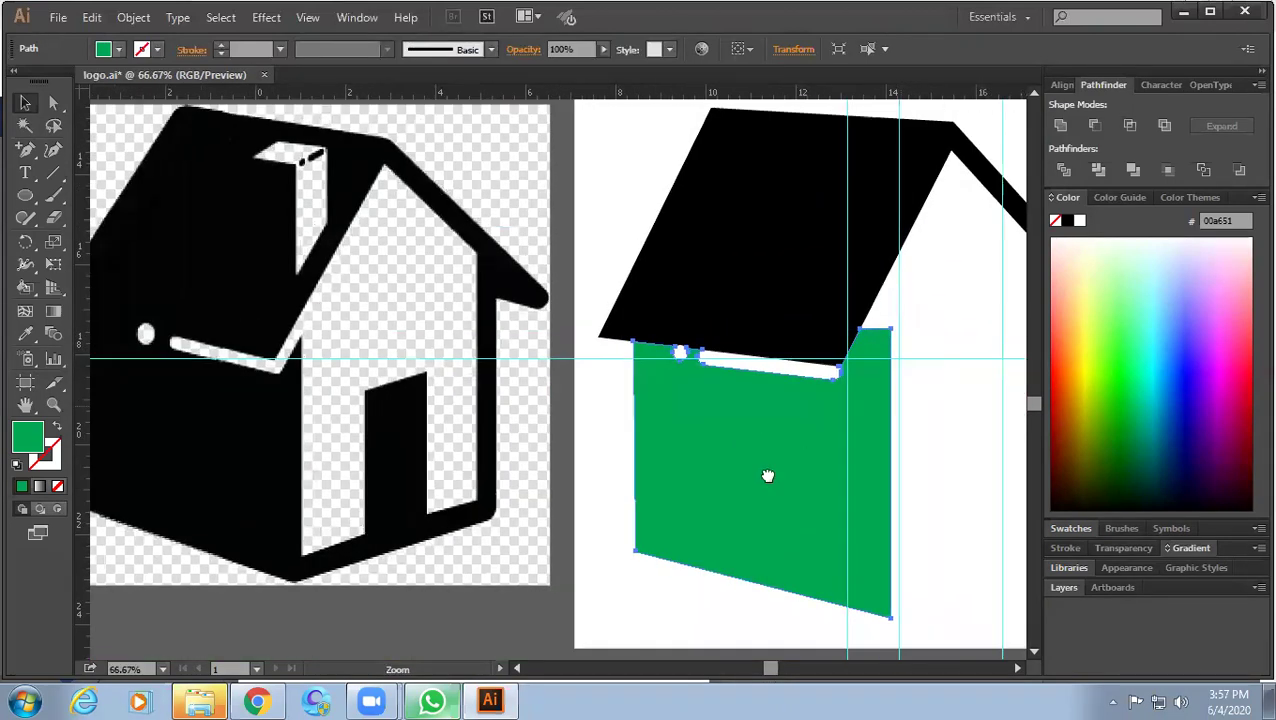
{"action": "left_click_drag", "start_coordinate": [768, 476], "coordinate": [614, 558]}
{"action": "left_click", "coordinate": [716, 357]}
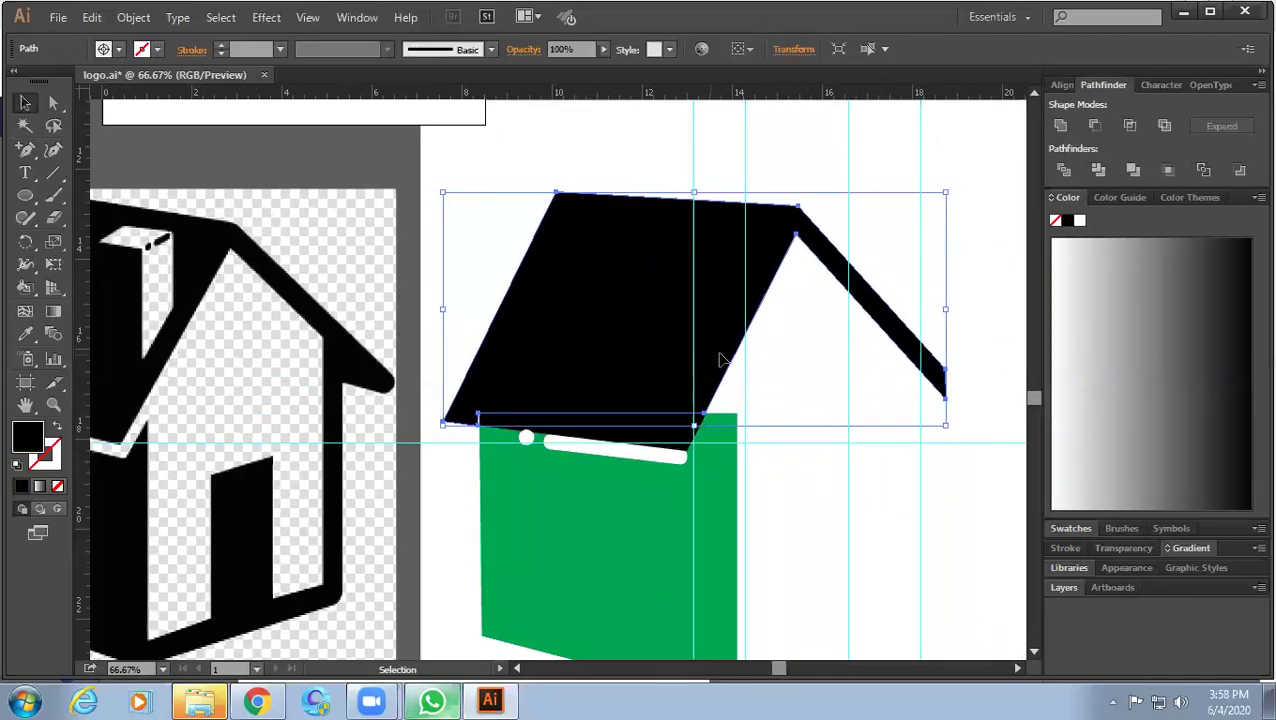
Unite the black roof with the sliver beneath it using Pathfinder.
{"action": "left_click", "coordinate": [812, 438]}
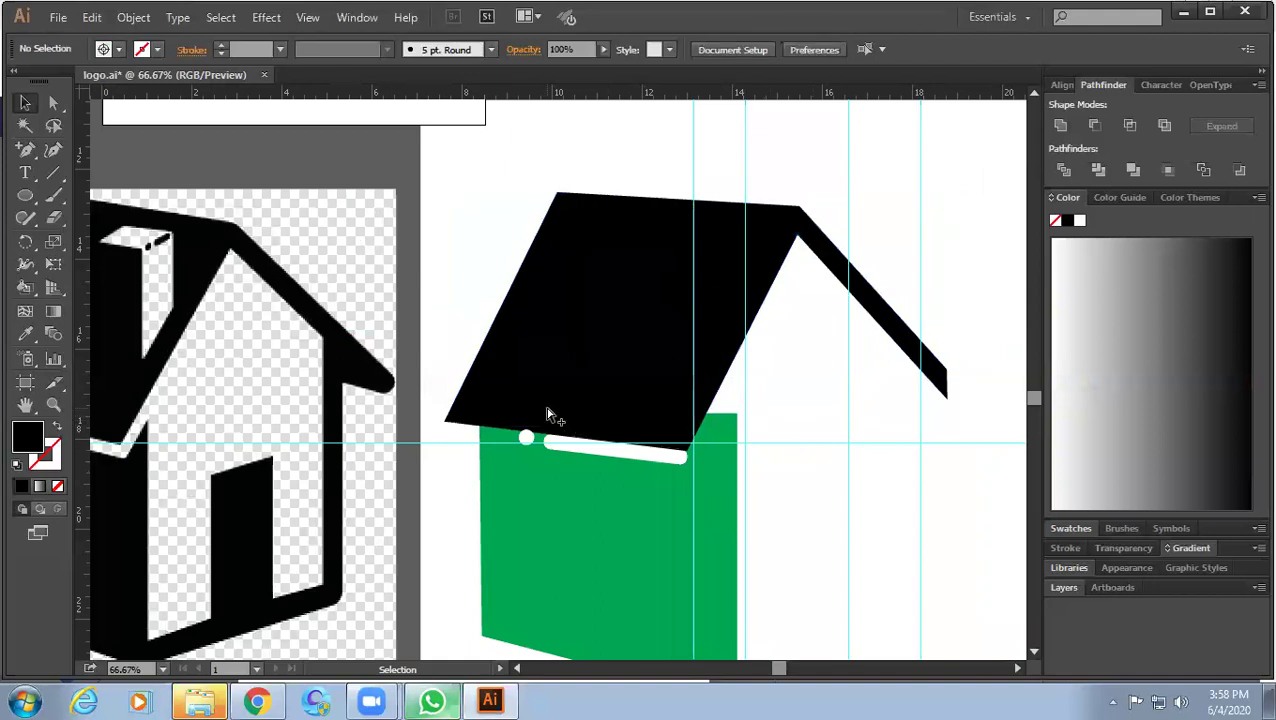
{"action": "scroll", "coordinate": [548, 414], "scroll_direction": "up", "scroll_amount": 2}
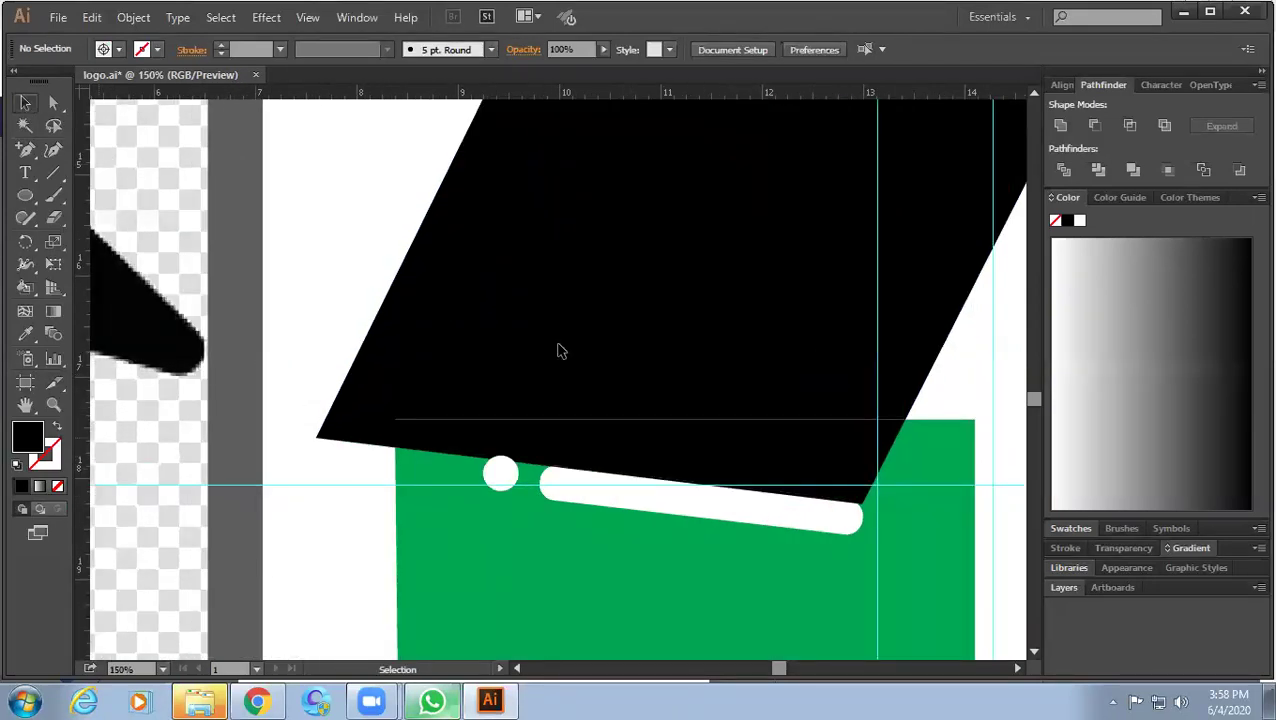
{"action": "left_click_drag", "start_coordinate": [440, 445], "coordinate": [558, 350]}
{"action": "left_click", "coordinate": [1062, 130]}
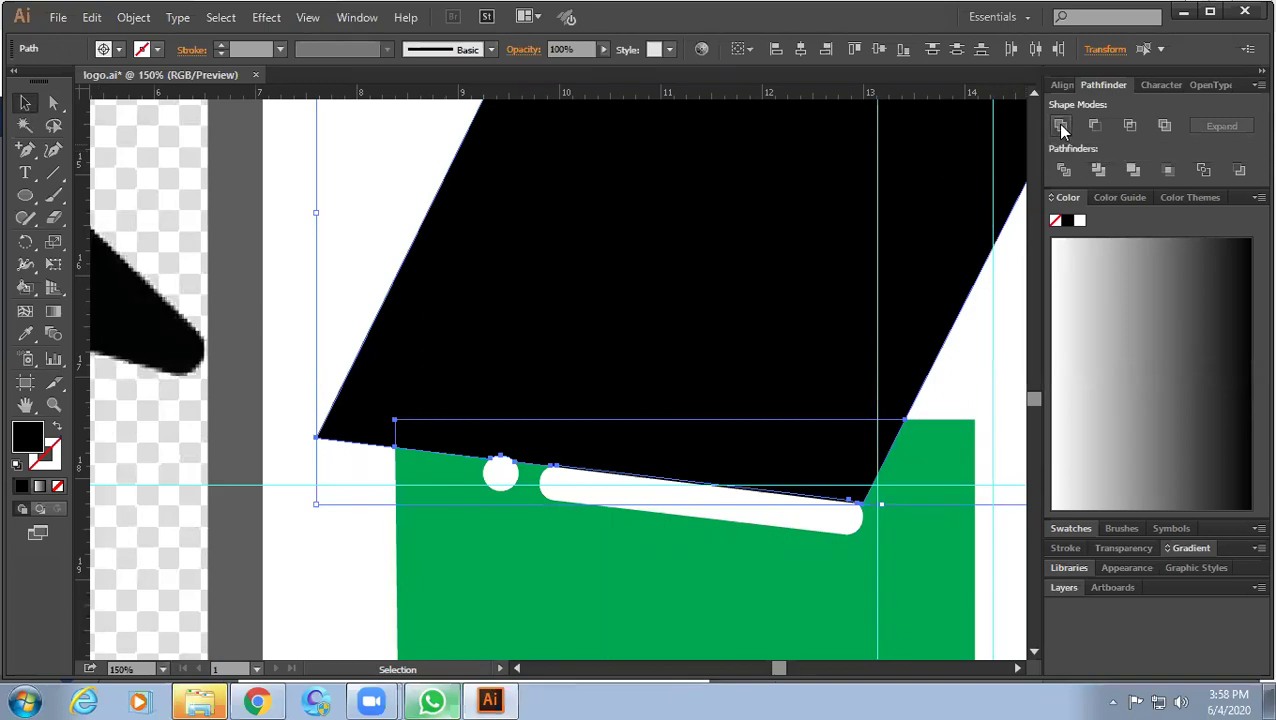
{"action": "scroll", "coordinate": [972, 368], "scroll_direction": "down", "scroll_amount": 3}
{"action": "left_click_drag", "start_coordinate": [972, 368], "coordinate": [829, 398]}
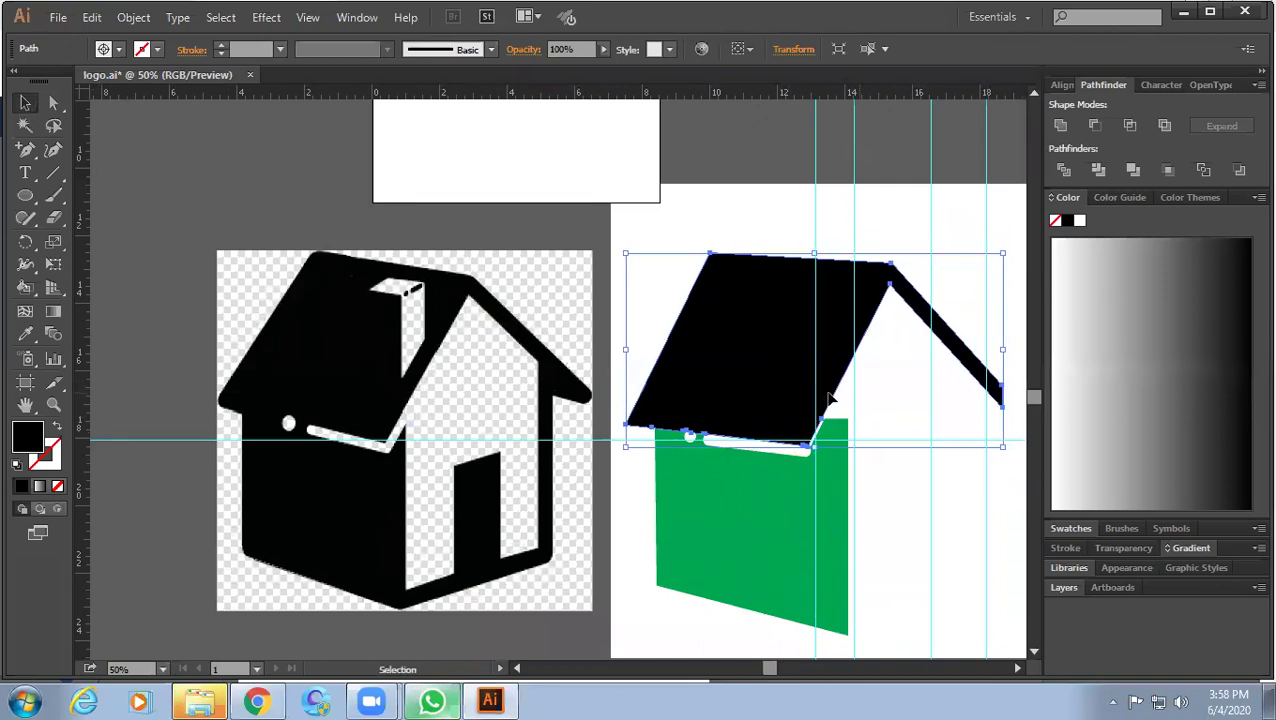
Nudge the roof one step left and delete the stray dark sliver under its edge.
{"action": "key", "text": "Left"}
{"action": "key", "text": "Left"}
{"action": "key", "text": "Left"}
{"action": "key", "text": "Left"}
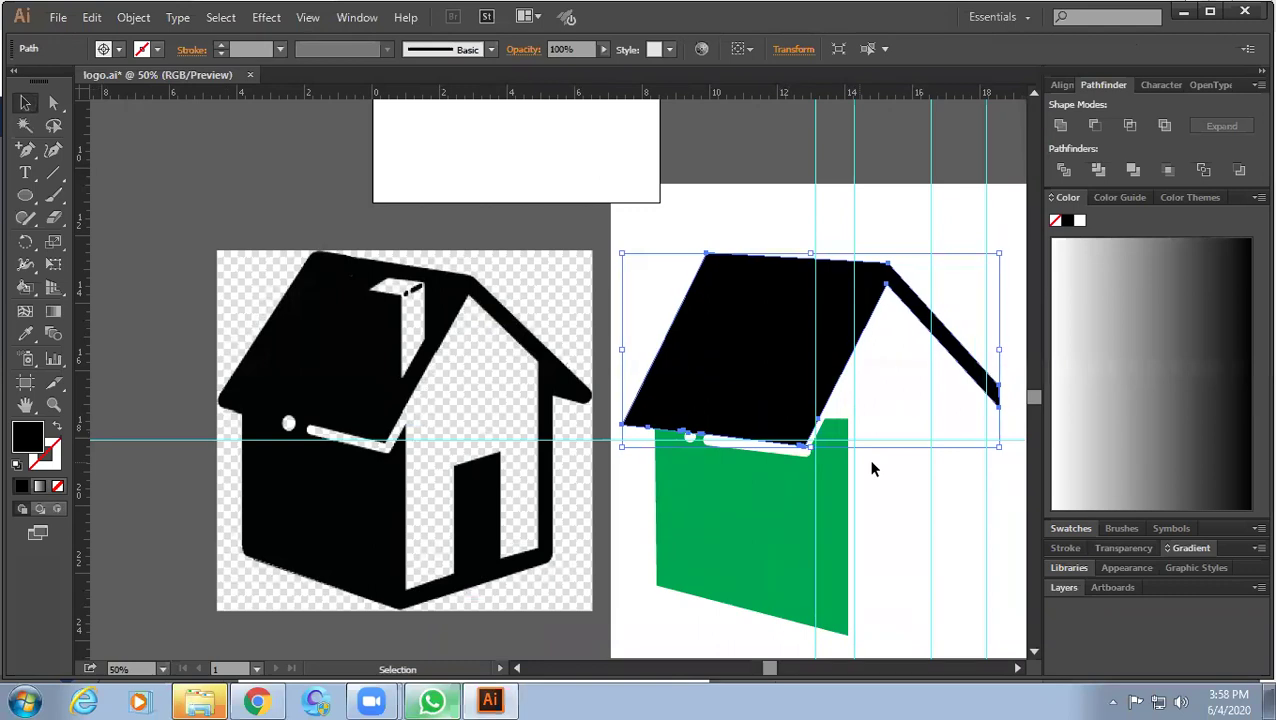
{"action": "left_click", "coordinate": [874, 405]}
{"action": "left_click", "coordinate": [874, 405]}
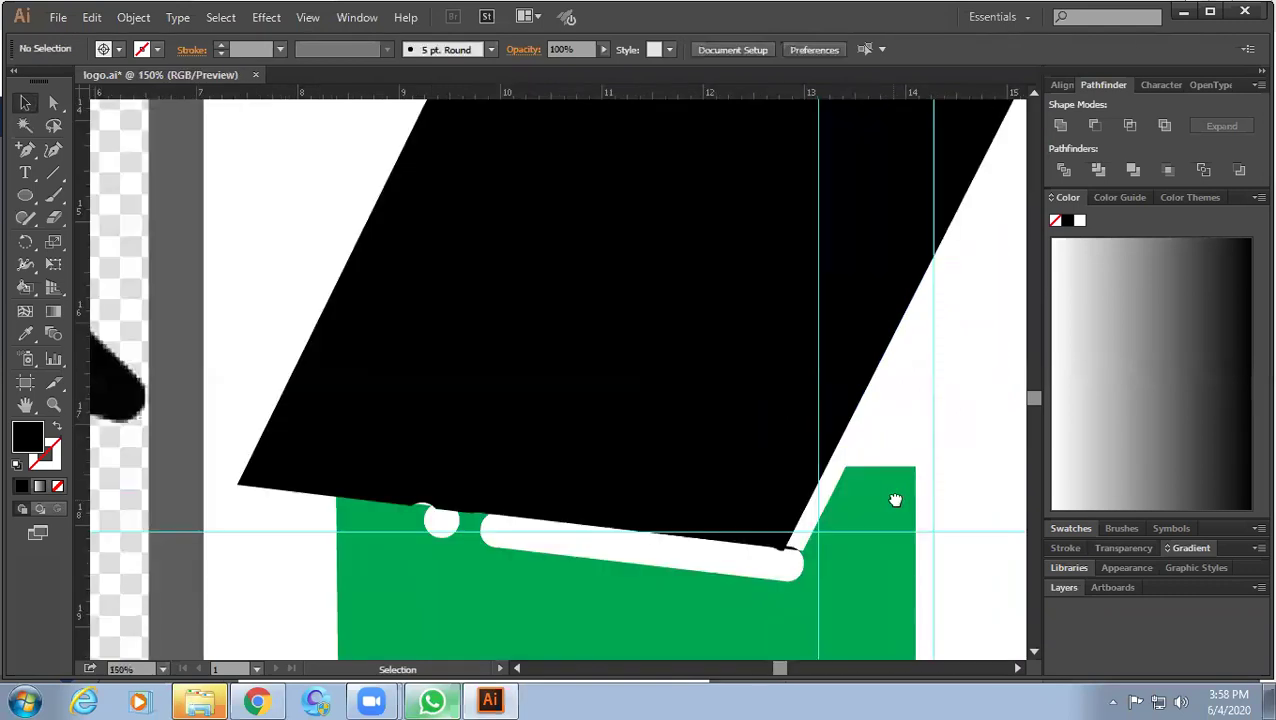
{"action": "left_click", "coordinate": [818, 362]}
{"action": "left_click", "coordinate": [762, 371]}
{"action": "left_click_drag", "start_coordinate": [762, 369], "coordinate": [706, 421]}
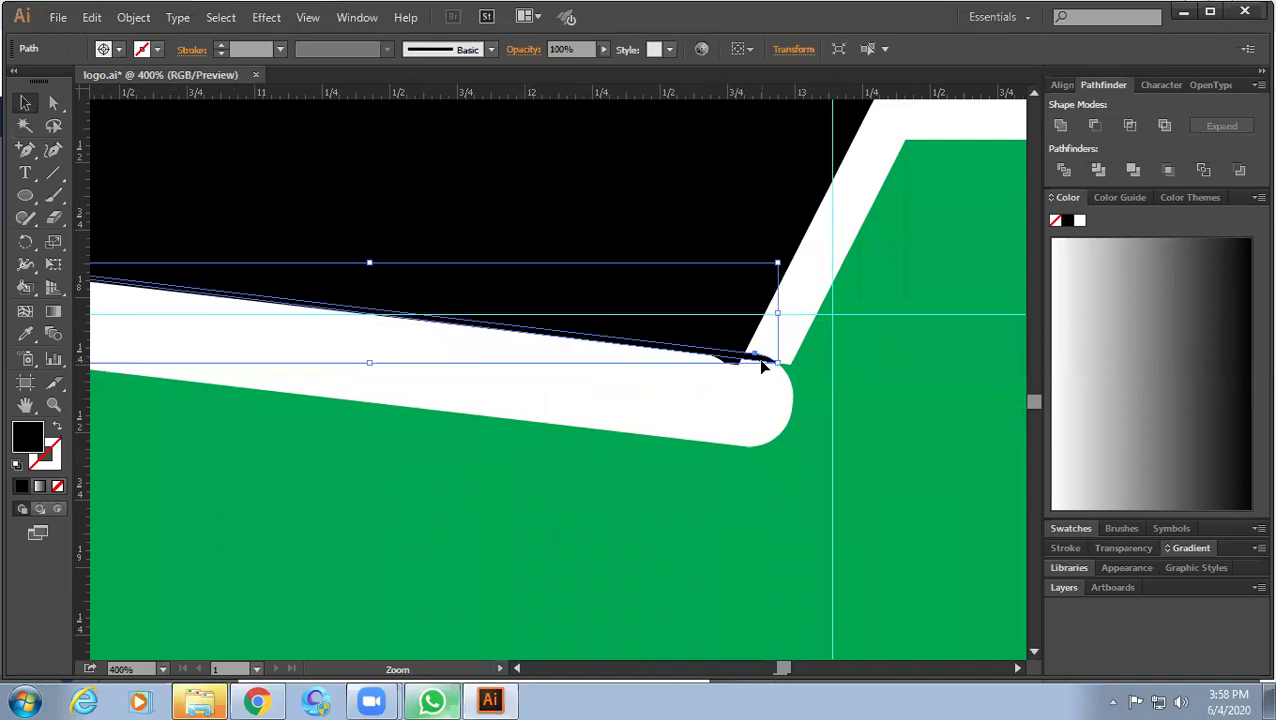
{"action": "key", "text": "Delete"}
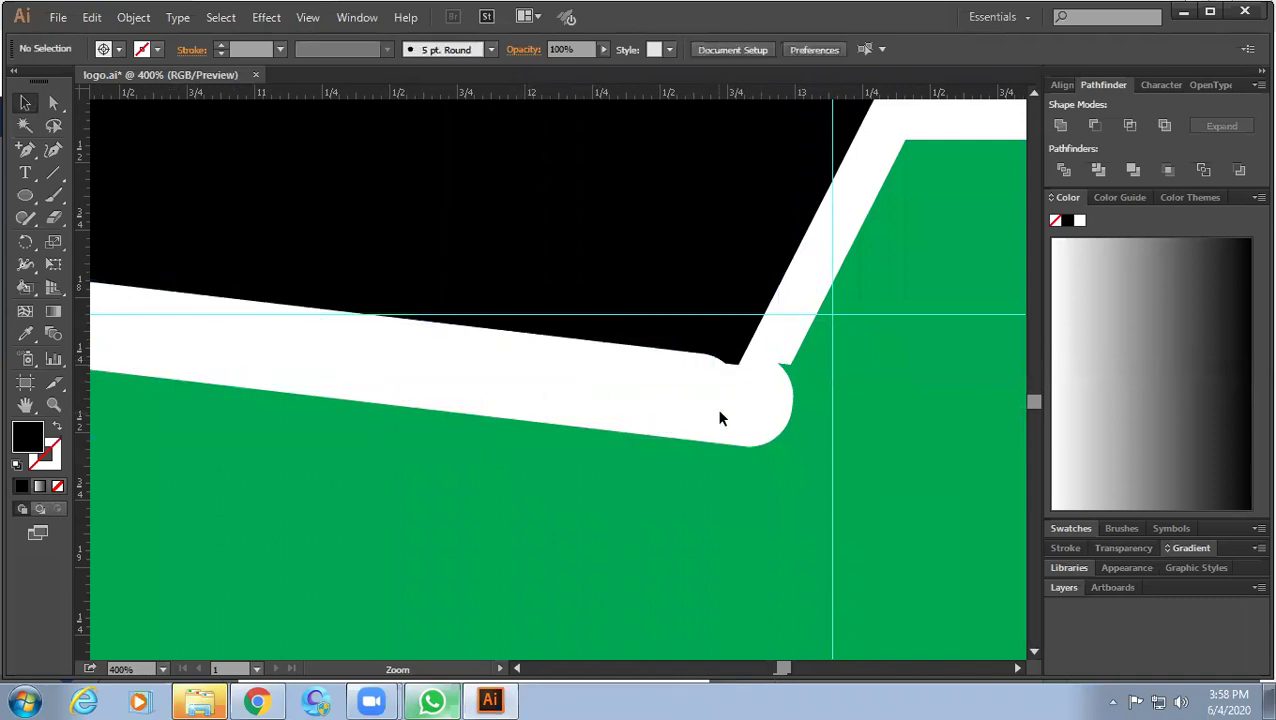
Remove the extra anchor at the roof's lower corner, then select that corner anchor.
{"action": "scroll", "coordinate": [748, 368], "scroll_direction": "down", "scroll_amount": 2}
{"action": "scroll", "coordinate": [748, 368], "scroll_direction": "up", "scroll_amount": 1}
{"action": "scroll", "coordinate": [746, 366], "scroll_direction": "up", "scroll_amount": 1}
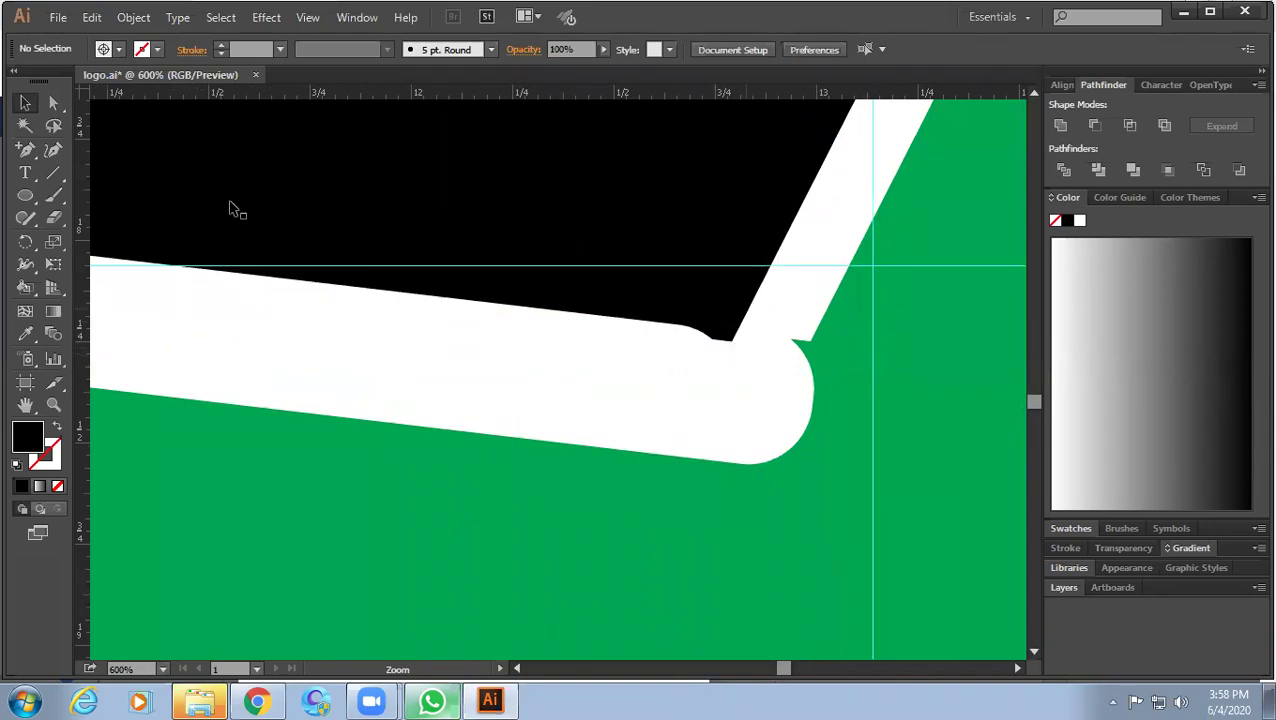
{"action": "left_click_drag", "start_coordinate": [27, 152], "coordinate": [86, 193]}
{"action": "left_click", "coordinate": [86, 193]}
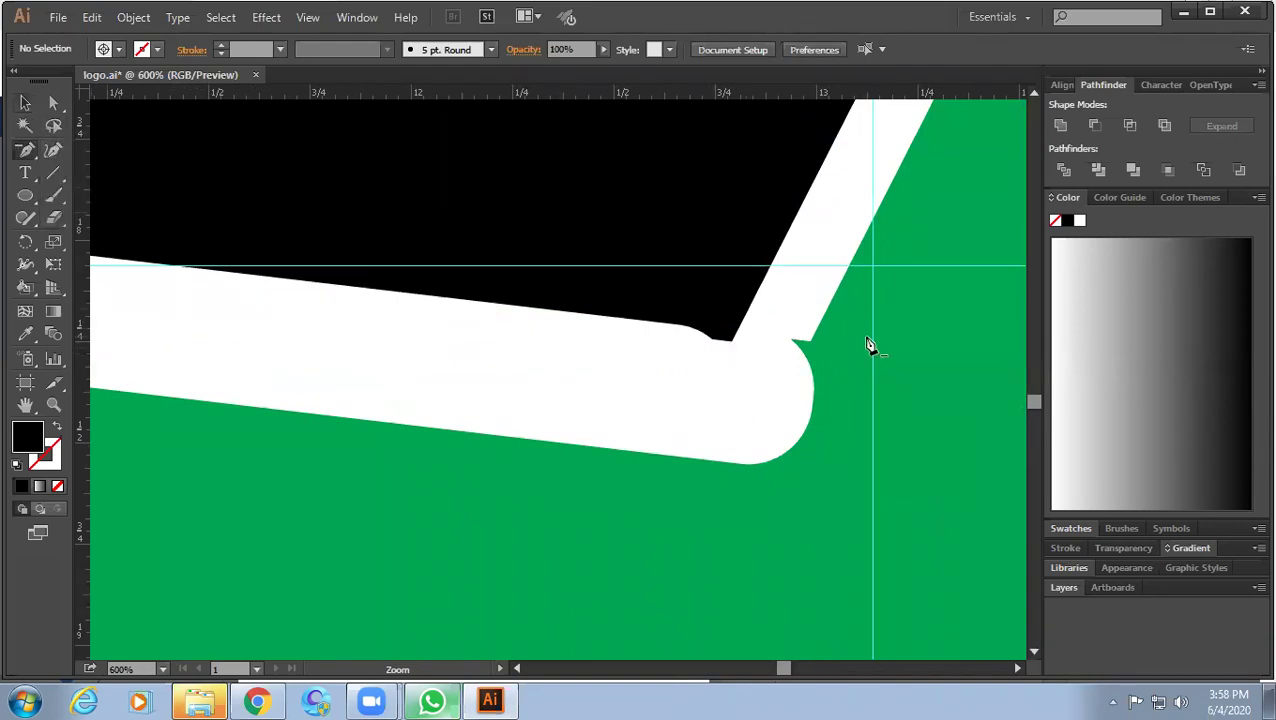
{"action": "left_click", "coordinate": [713, 342]}
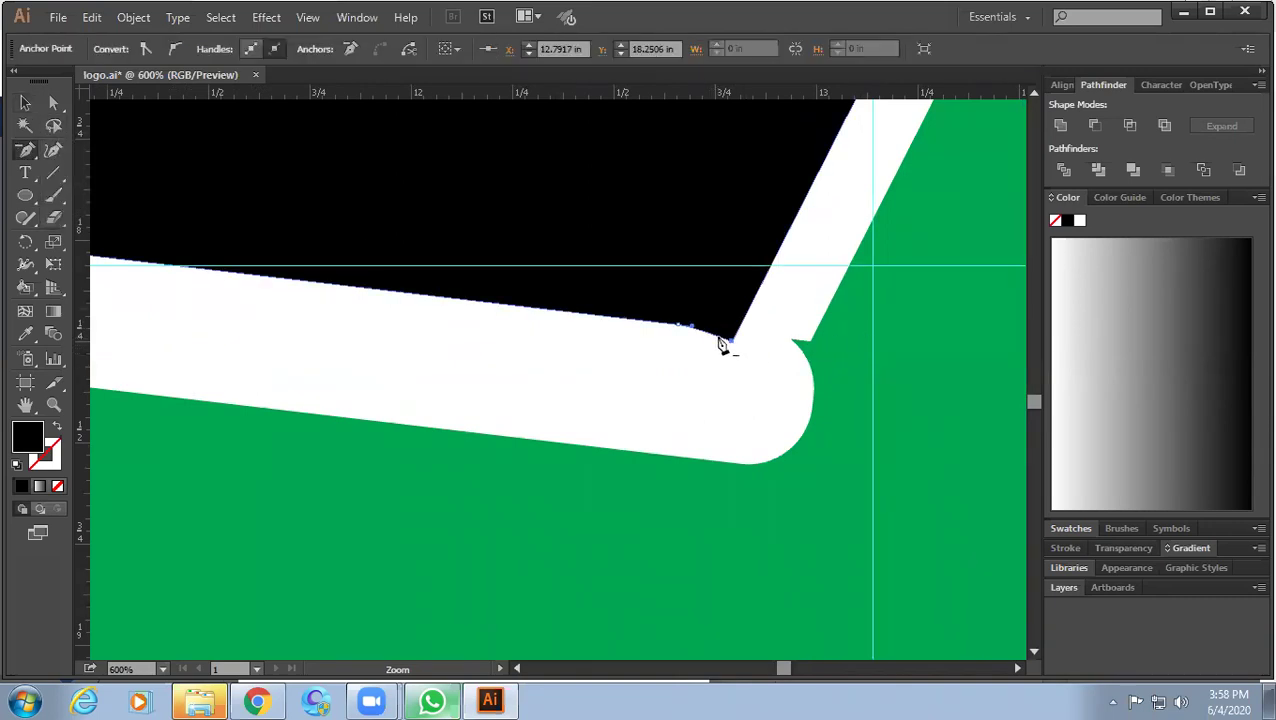
{"action": "left_click", "coordinate": [55, 103]}
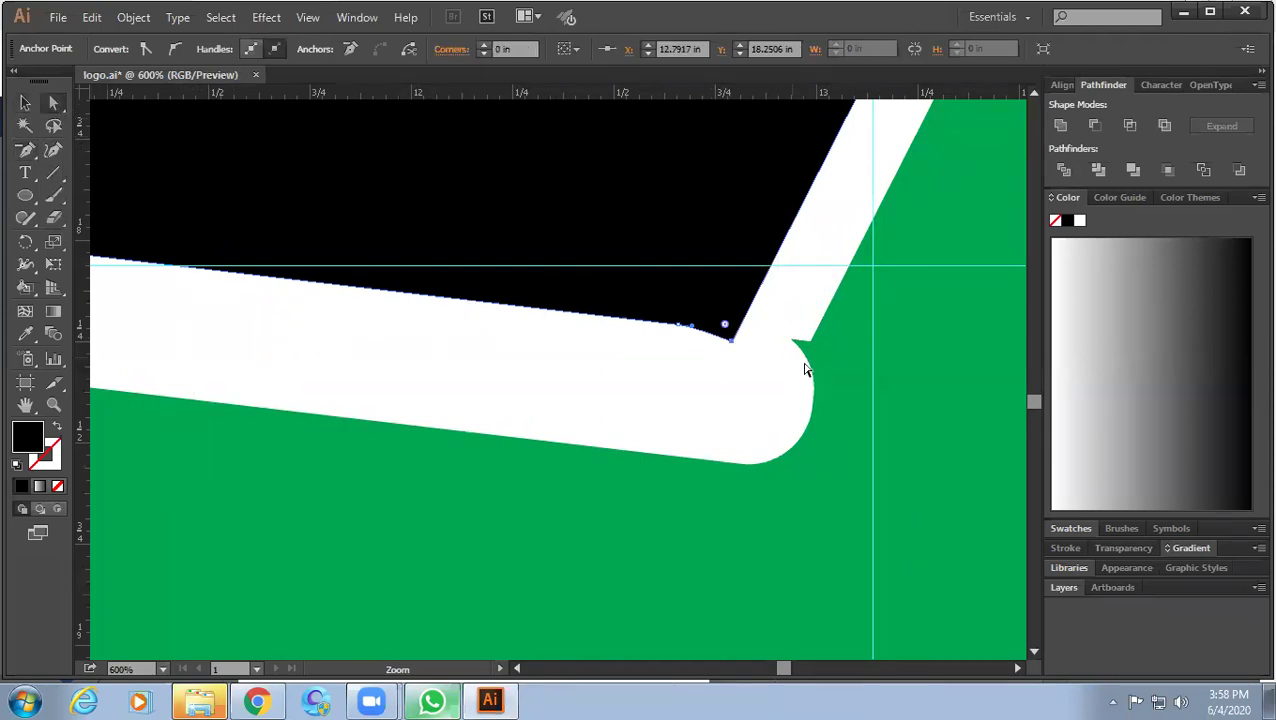
{"action": "left_click", "coordinate": [734, 338]}
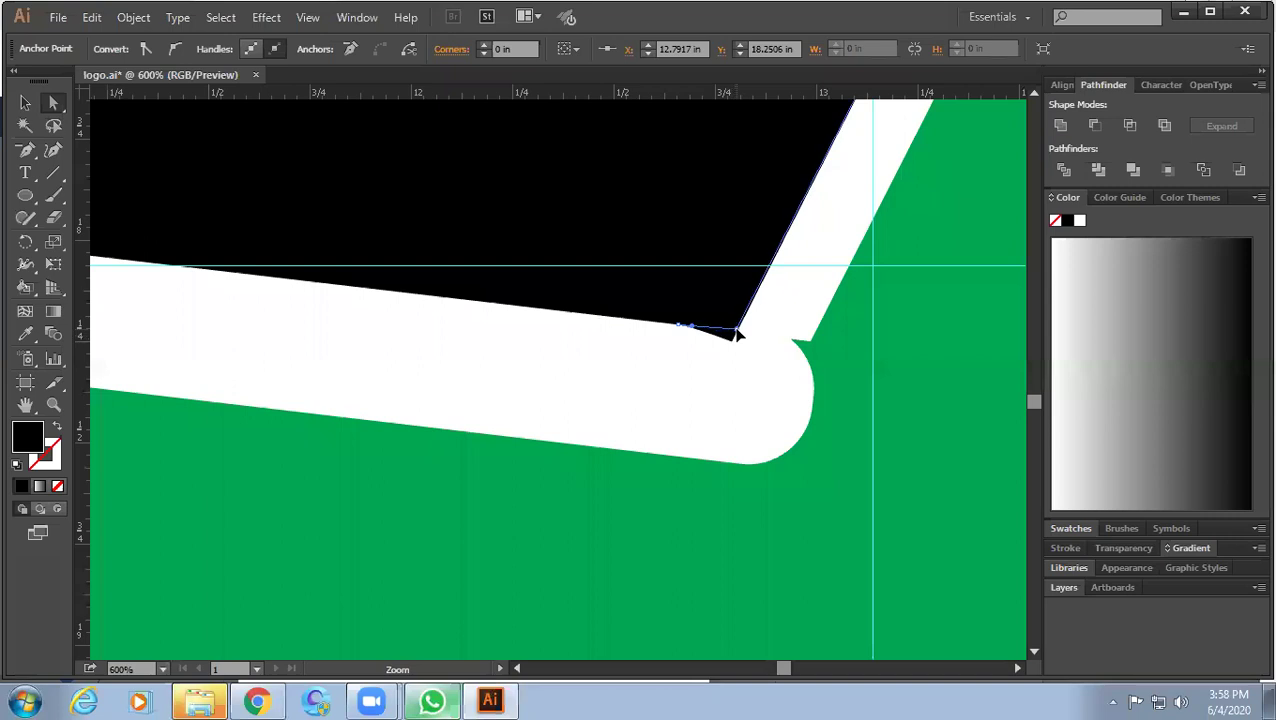
Clear the selection and pan back out to view the whole house.
{"action": "left_click", "coordinate": [840, 347]}
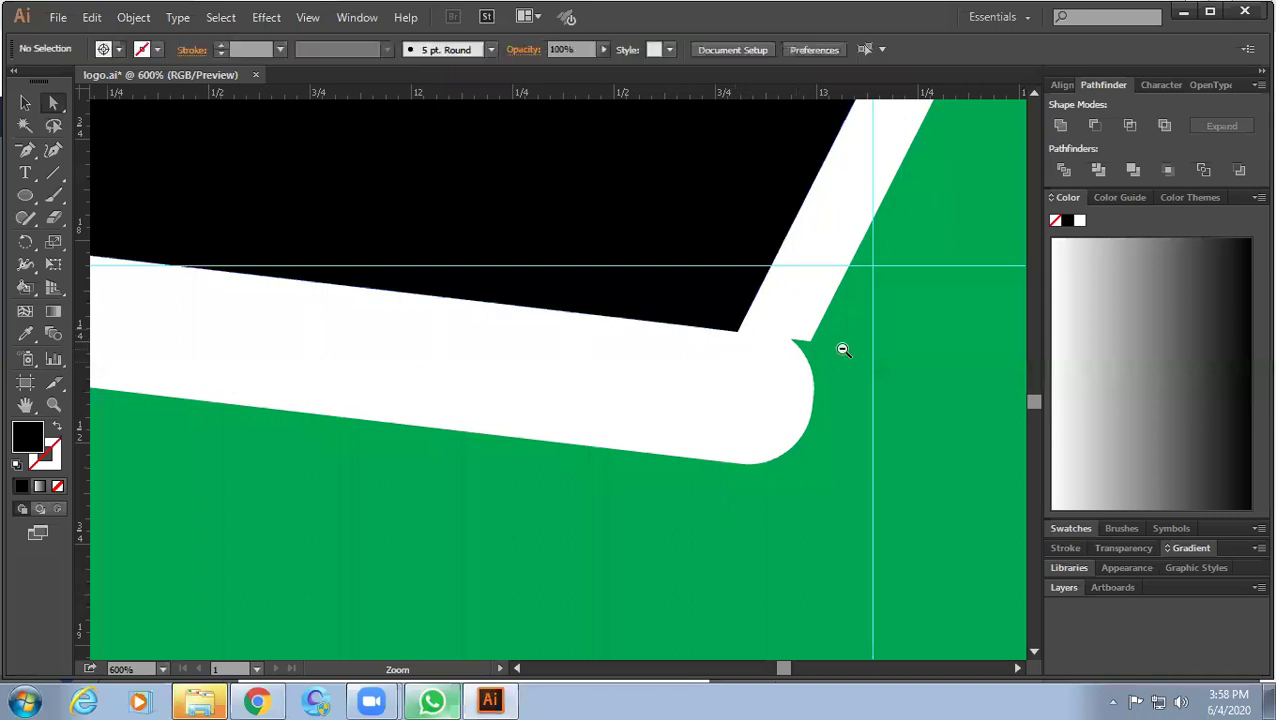
{"action": "scroll", "coordinate": [846, 359], "scroll_direction": "down", "scroll_amount": 4, "text": "alt"}
{"action": "scroll", "coordinate": [725, 422], "scroll_direction": "right", "scroll_amount": 5}
{"action": "scroll", "coordinate": [725, 422], "scroll_direction": "up", "scroll_amount": 2}
{"action": "scroll", "coordinate": [700, 440], "scroll_direction": "right", "scroll_amount": 2}
{"action": "scroll", "coordinate": [700, 440], "scroll_direction": "up", "scroll_amount": 2}
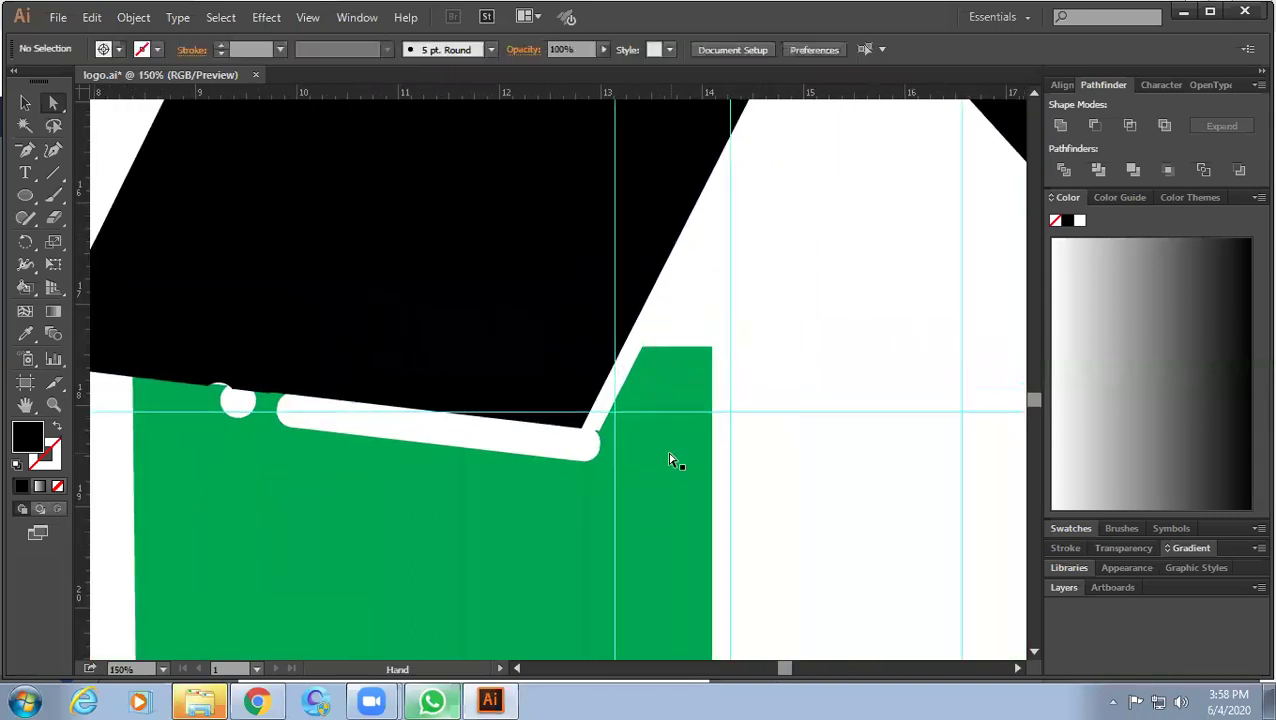
{"action": "scroll", "coordinate": [541, 350], "scroll_direction": "down", "scroll_amount": 1, "text": "alt"}
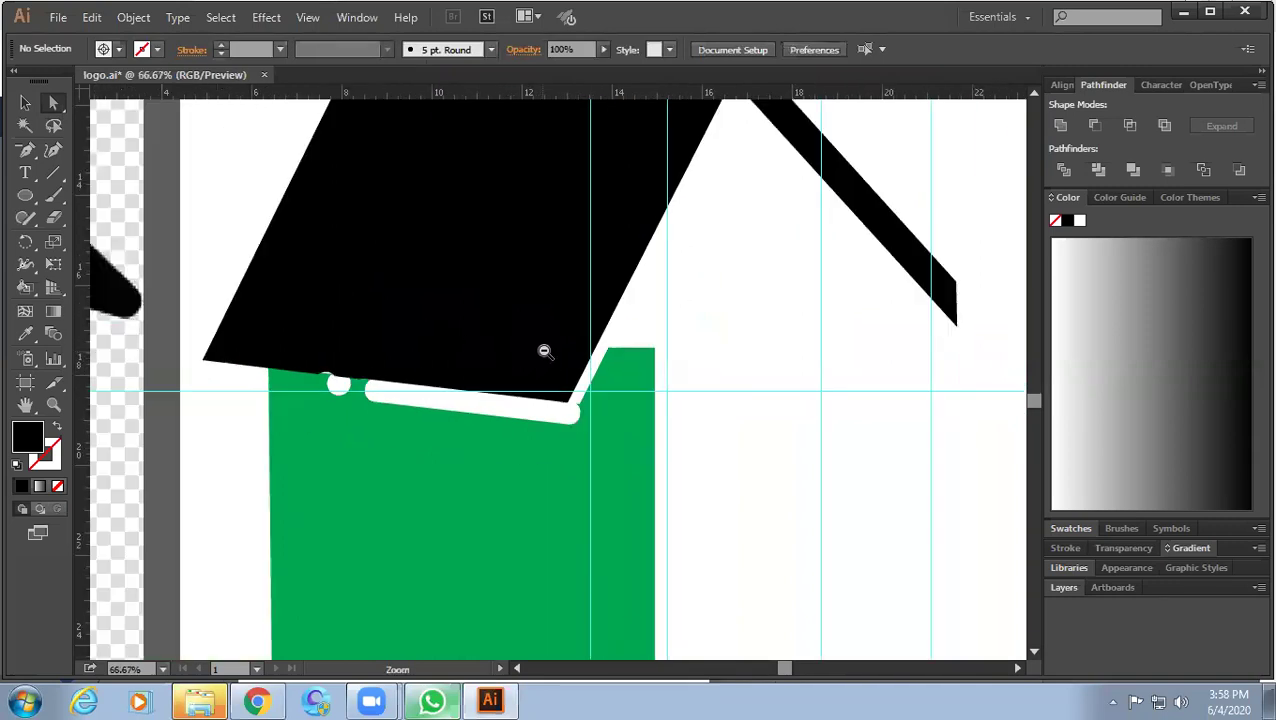
{"action": "scroll", "coordinate": [541, 352], "scroll_direction": "down", "scroll_amount": 1, "text": "alt"}
{"action": "scroll", "coordinate": [700, 371], "scroll_direction": "left", "scroll_amount": 5}
{"action": "scroll", "coordinate": [700, 371], "scroll_direction": "down", "scroll_amount": 2}
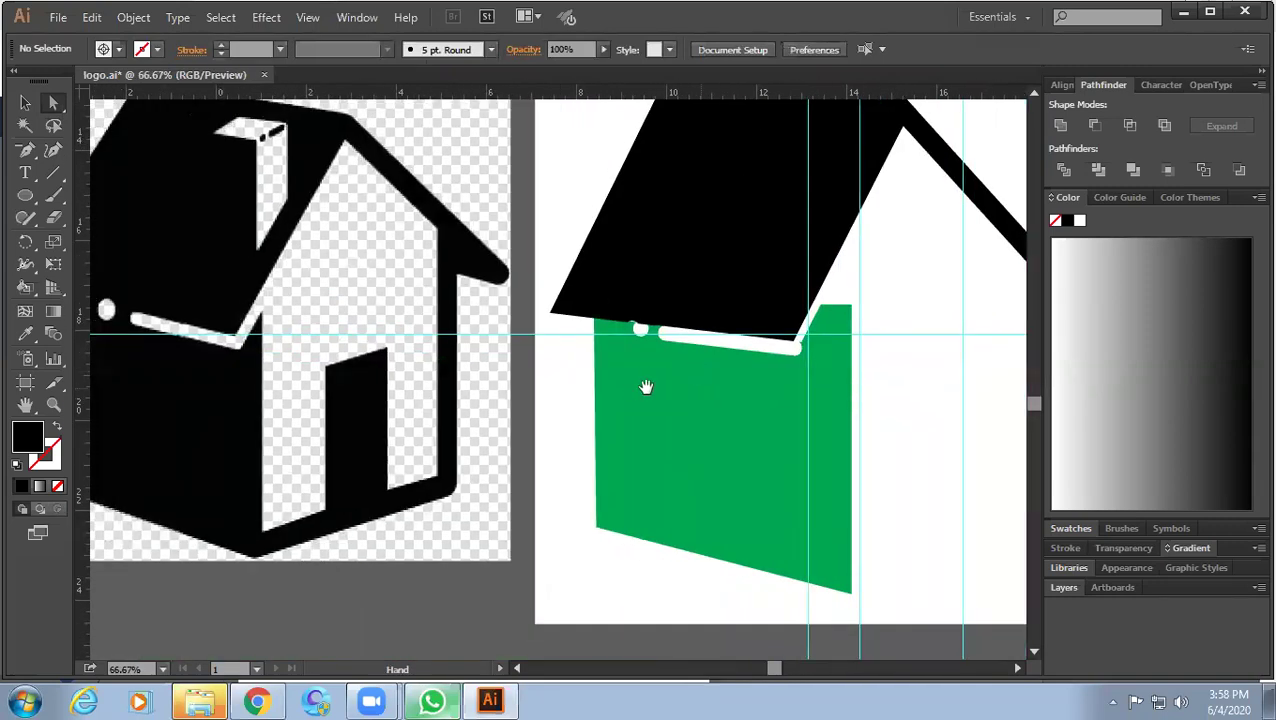
{"action": "scroll", "coordinate": [660, 384], "scroll_direction": "left", "scroll_amount": 1}
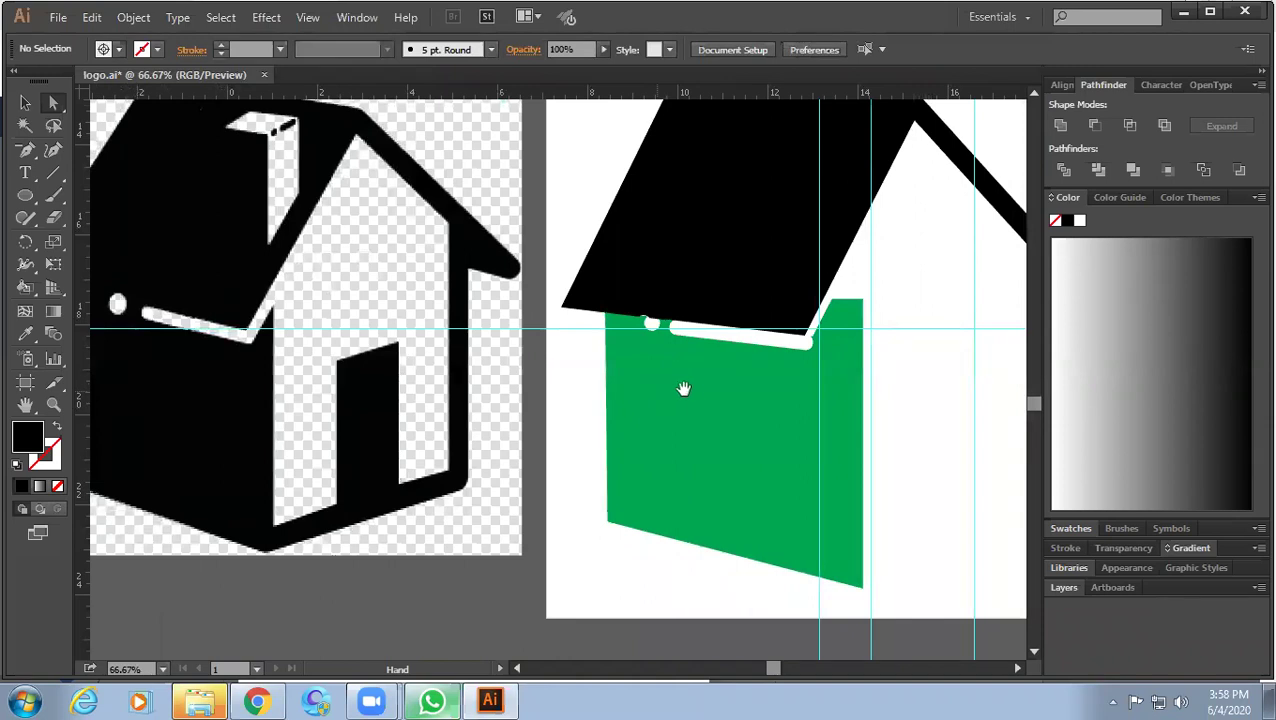
Draw a vertical cut line down the green wall's right side.
{"action": "left_click_drag", "start_coordinate": [801, 425], "coordinate": [728, 425]}
{"action": "left_click", "coordinate": [53, 172]}
{"action": "left_click_drag", "start_coordinate": [770, 367], "coordinate": [757, 590]}
{"action": "key", "text": "v"}
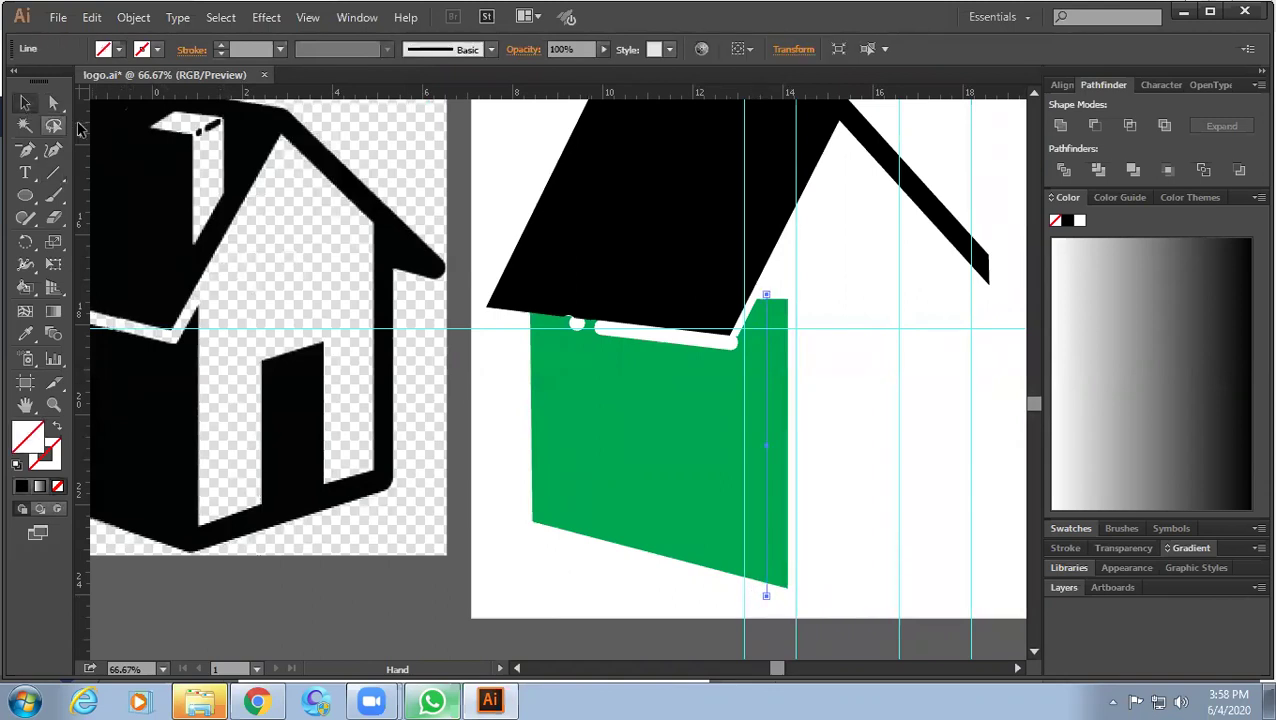
Divide the wall along the line, ungroup it, and remove the thin right strip.
{"action": "left_click", "coordinate": [802, 352]}
{"action": "left_click", "coordinate": [745, 444]}
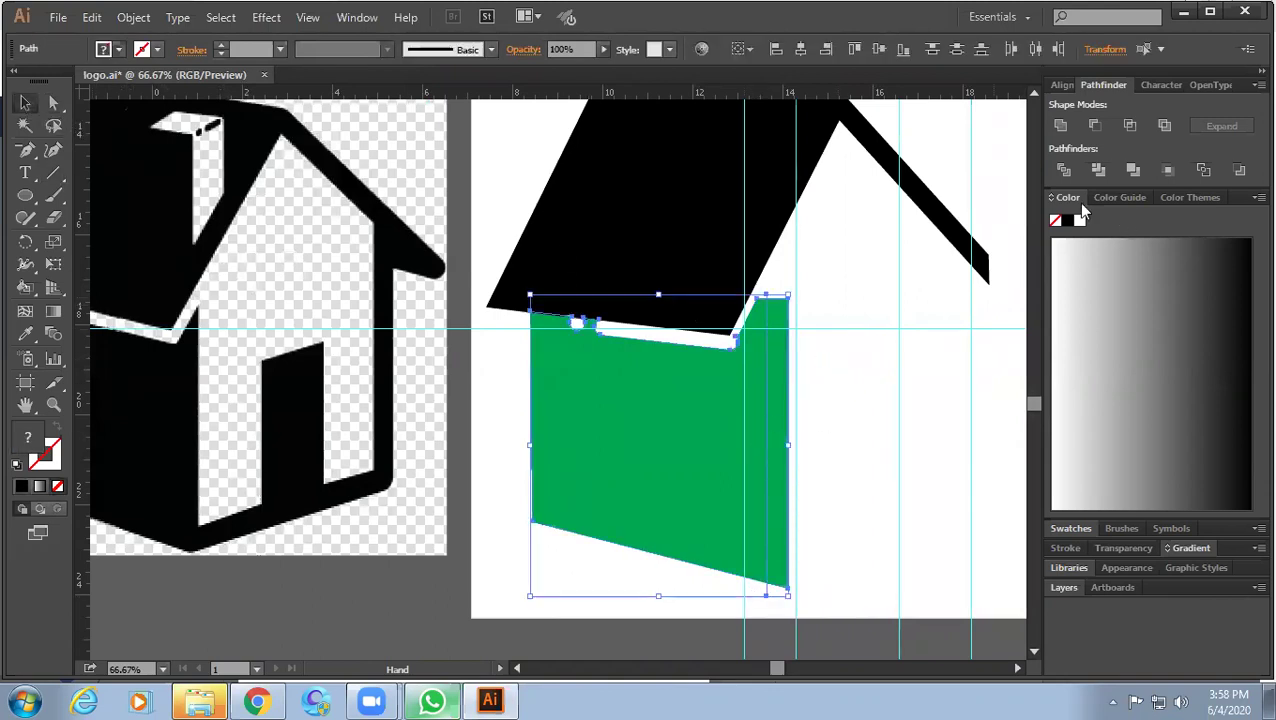
{"action": "right_click", "coordinate": [737, 420]}
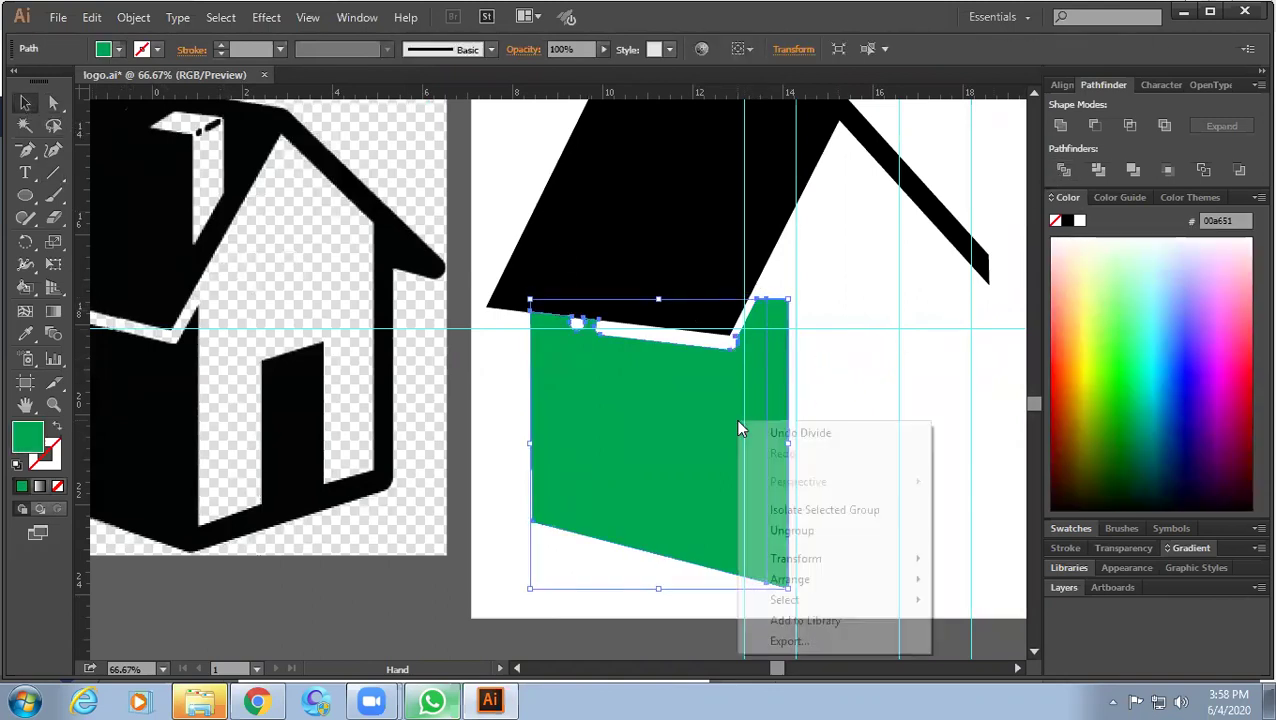
{"action": "left_click", "coordinate": [812, 541]}
{"action": "left_click", "coordinate": [849, 446]}
{"action": "left_click_drag", "start_coordinate": [786, 408], "coordinate": [860, 416]}
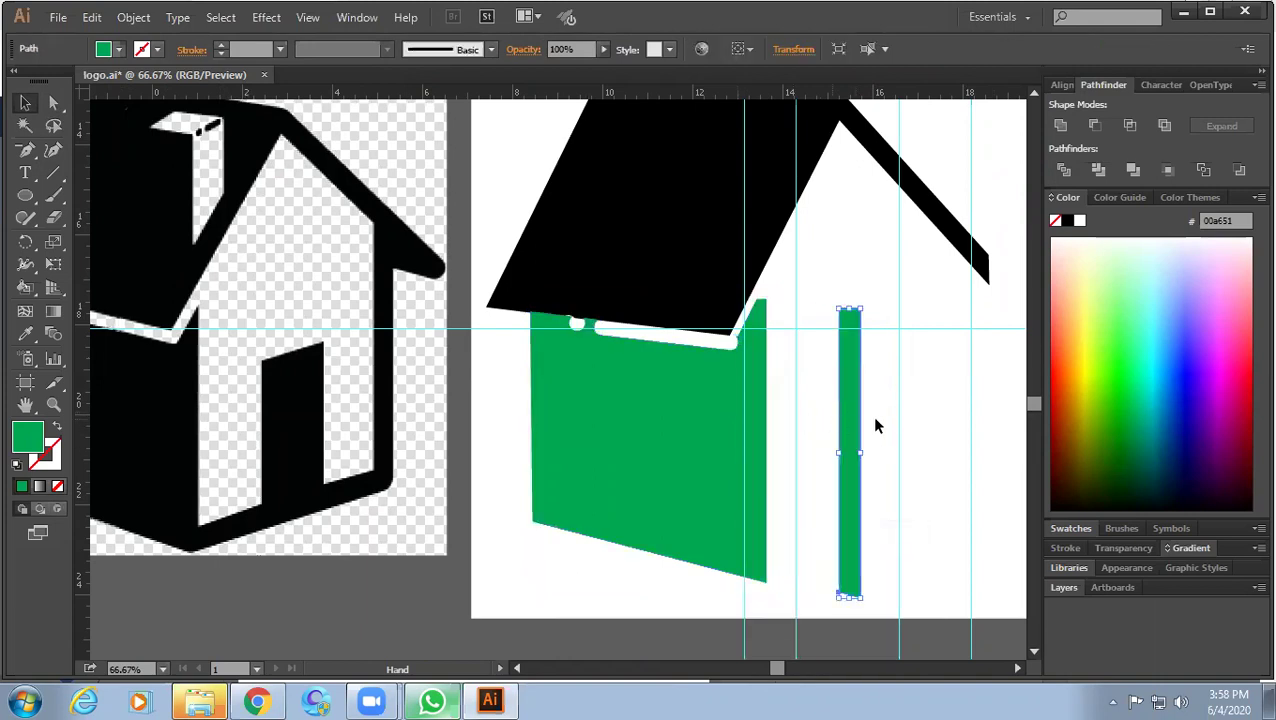
{"action": "key", "text": "ctrl+z"}
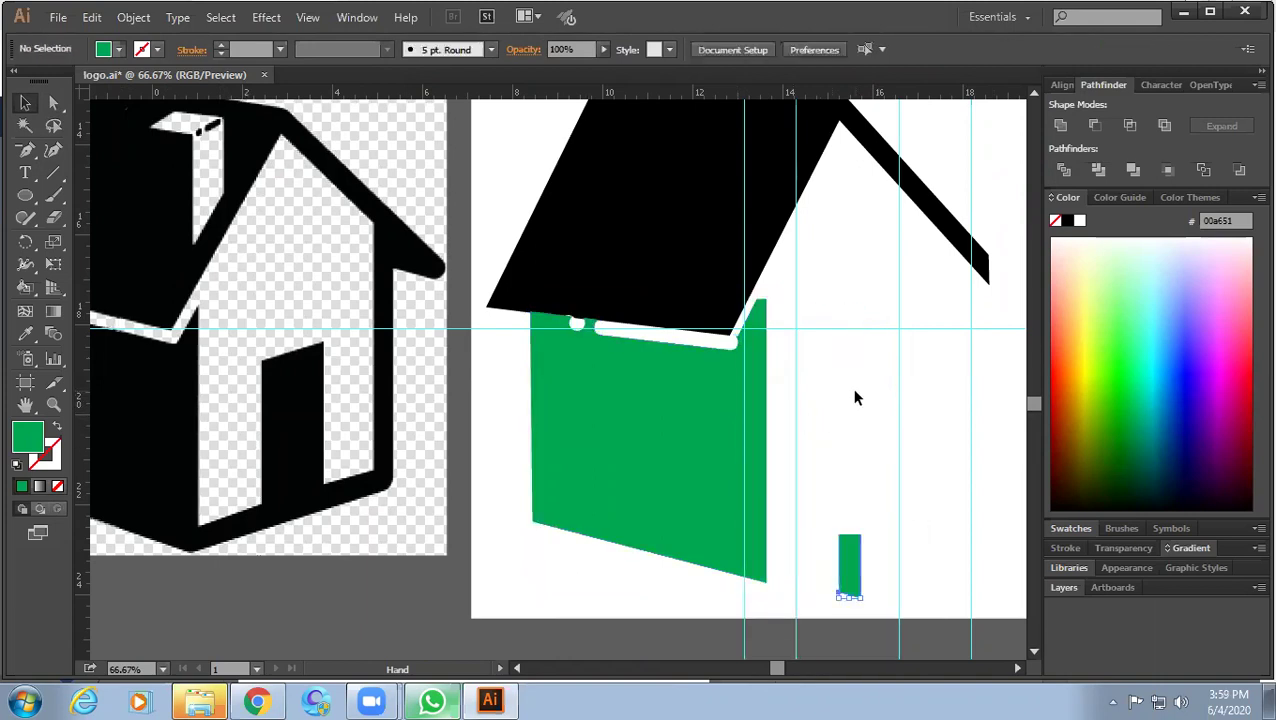
{"action": "key", "text": "ctrl+z"}
Select the green wall's anchors near the roof corner with the Pen, then deselect the wall.
{"action": "left_click", "coordinate": [25, 149]}
{"action": "left_click", "coordinate": [736, 342], "text": "ctrl"}
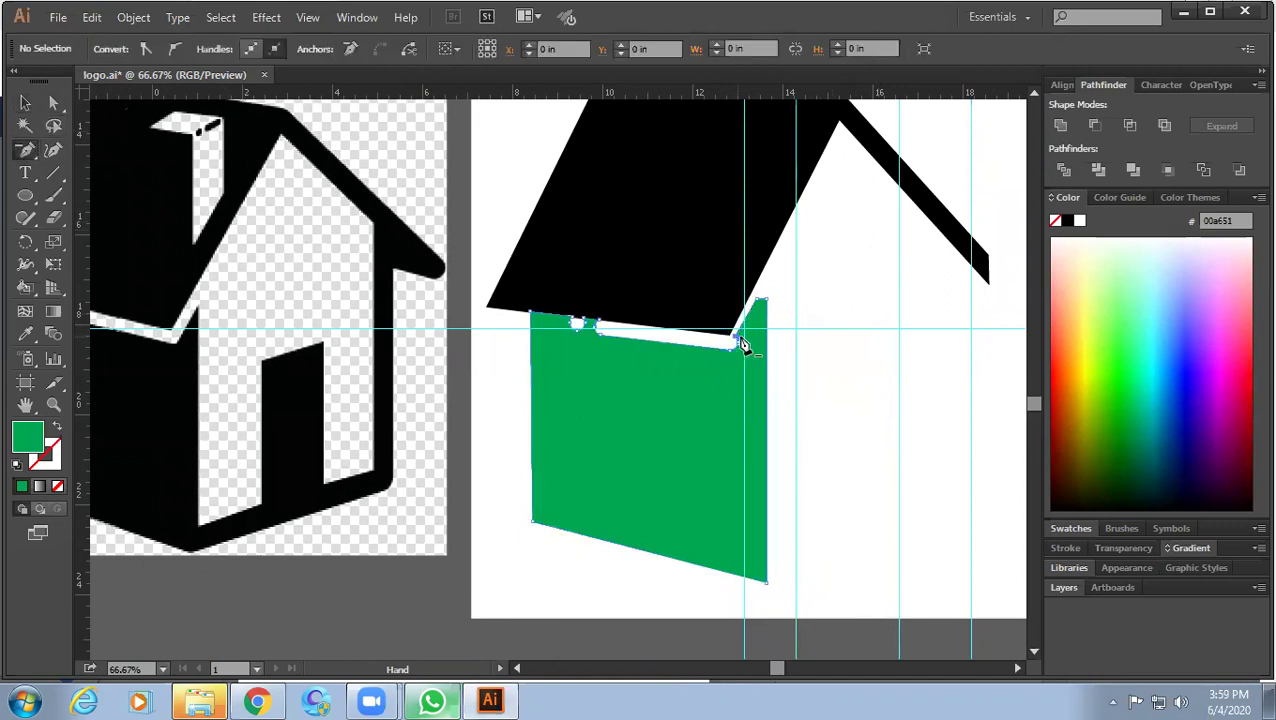
{"action": "left_click", "coordinate": [749, 302], "text": "ctrl"}
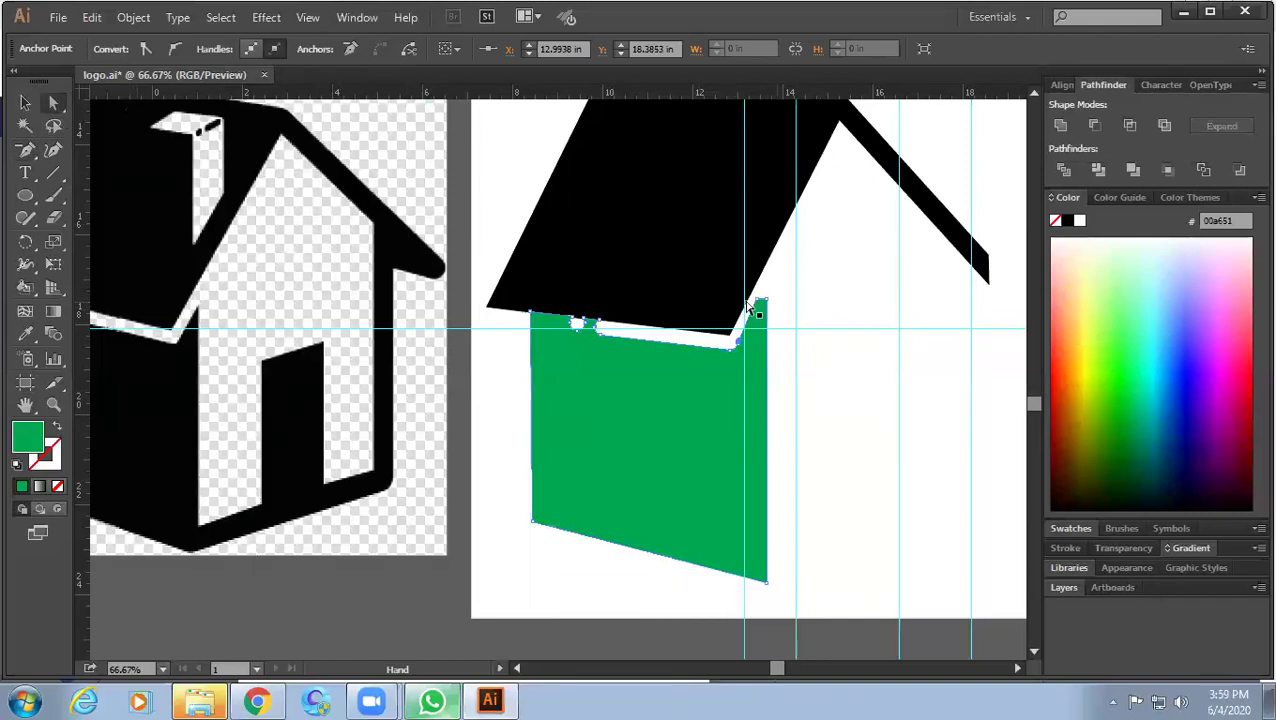
{"action": "key", "text": "p"}
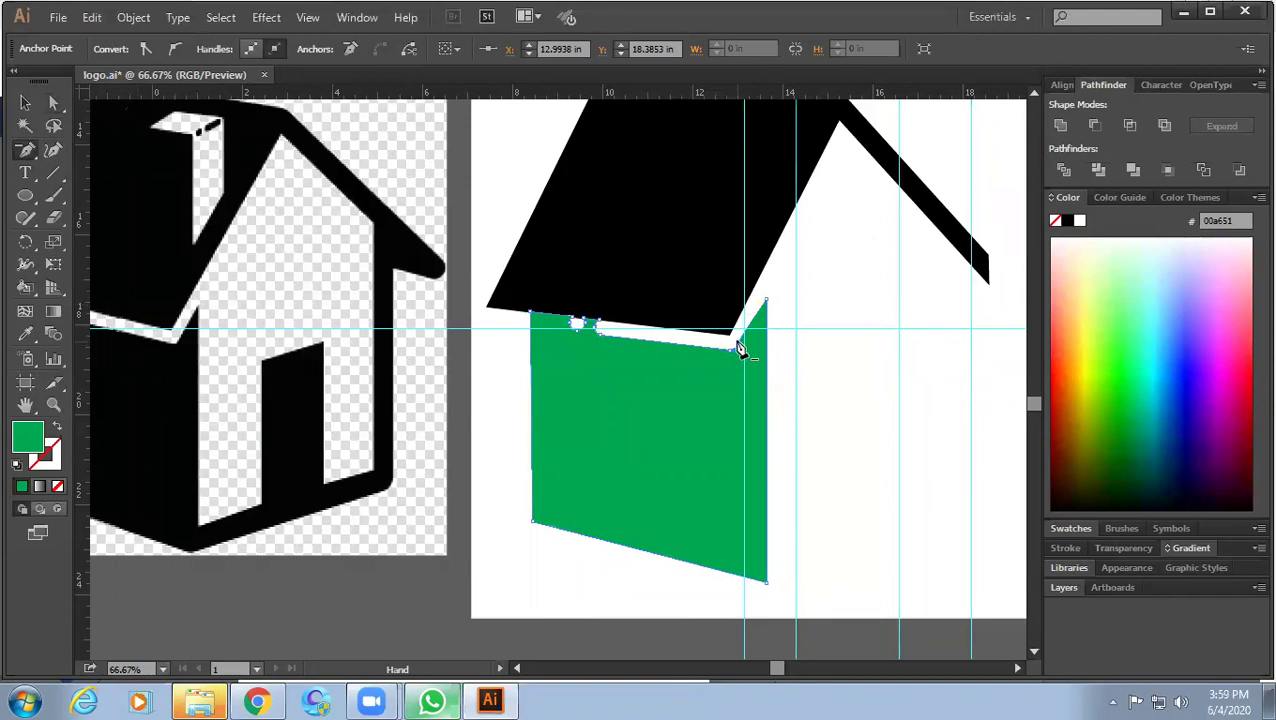
{"action": "key", "text": "v"}
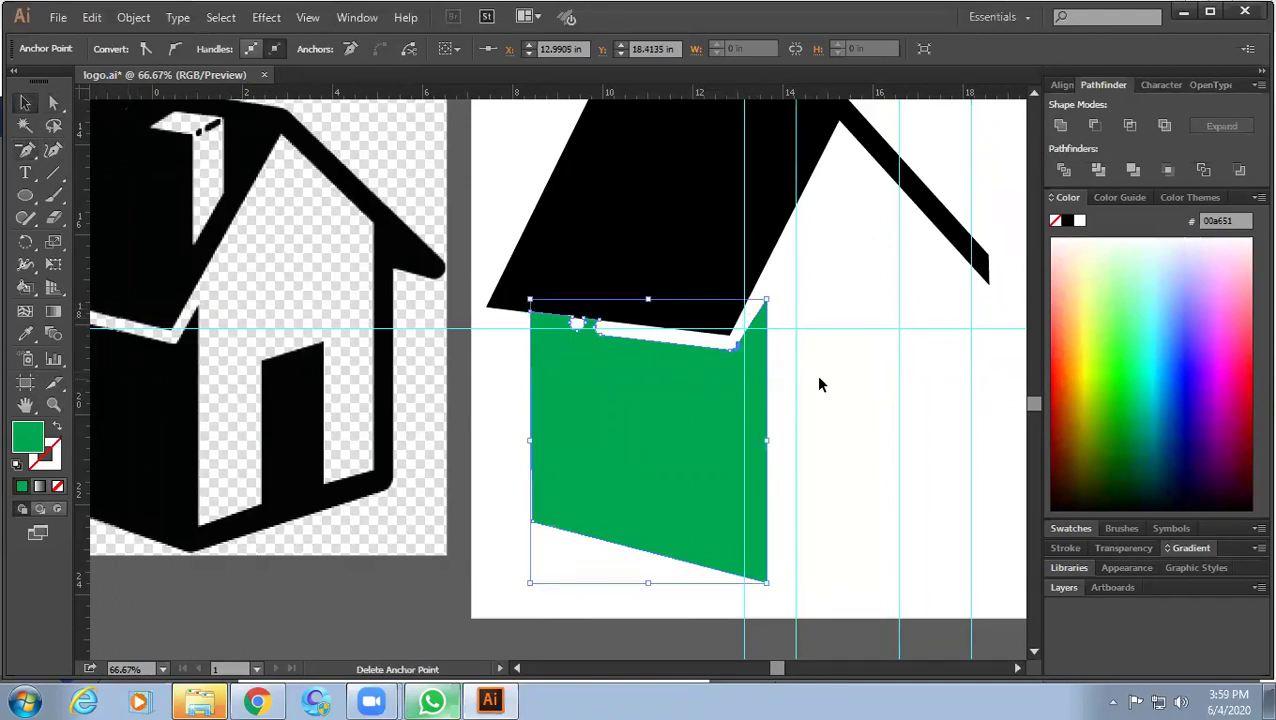
{"action": "left_click", "coordinate": [818, 384]}
{"action": "scroll", "coordinate": [738, 305], "scroll_direction": "up", "scroll_amount": 4}
{"action": "scroll", "coordinate": [783, 413], "scroll_direction": "up", "scroll_amount": 1}
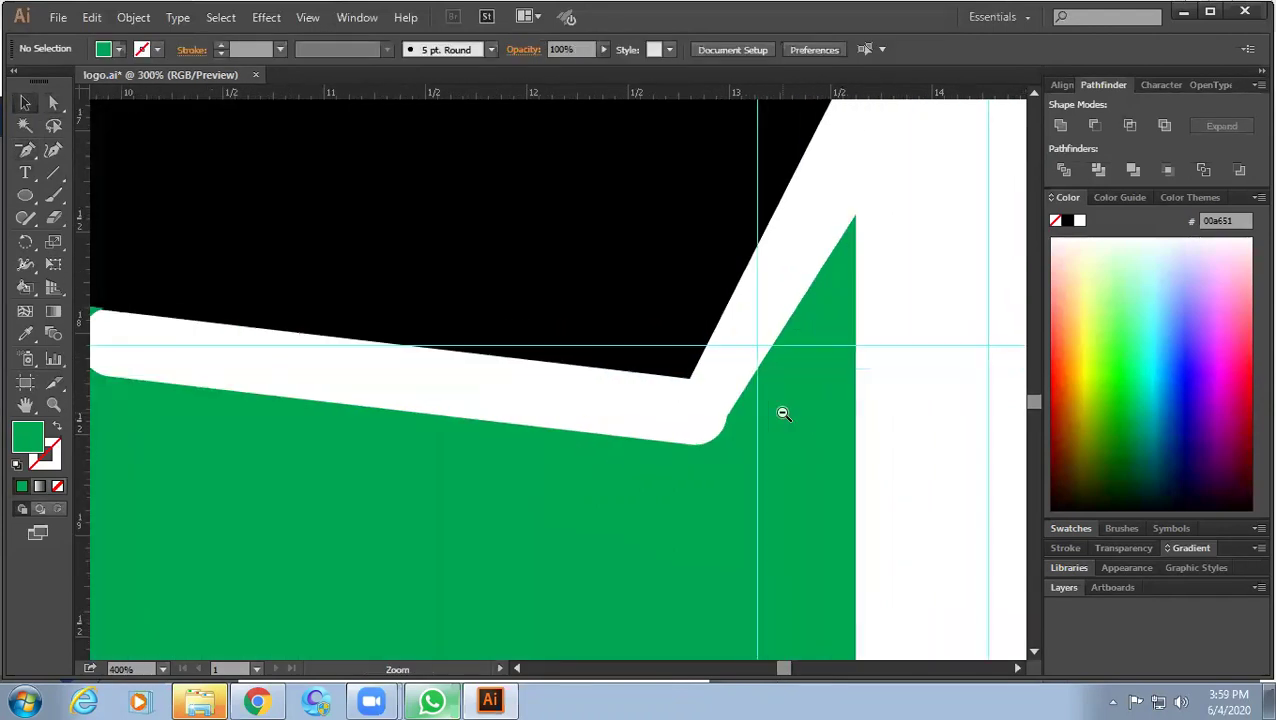
{"action": "scroll", "coordinate": [783, 413], "scroll_direction": "up", "scroll_amount": 1}
Remove the rounding point at the wall's inner corner and shift its top point slightly left.
{"action": "left_click", "coordinate": [25, 150]}
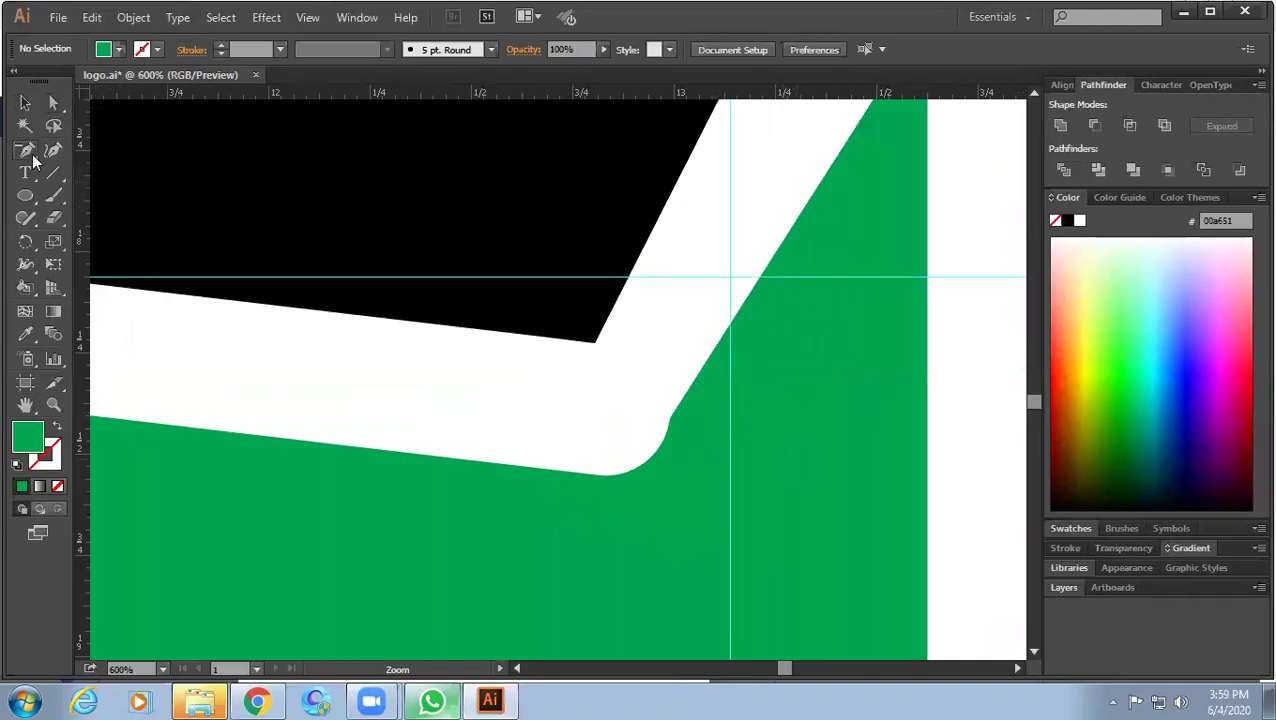
{"action": "left_click", "coordinate": [669, 427]}
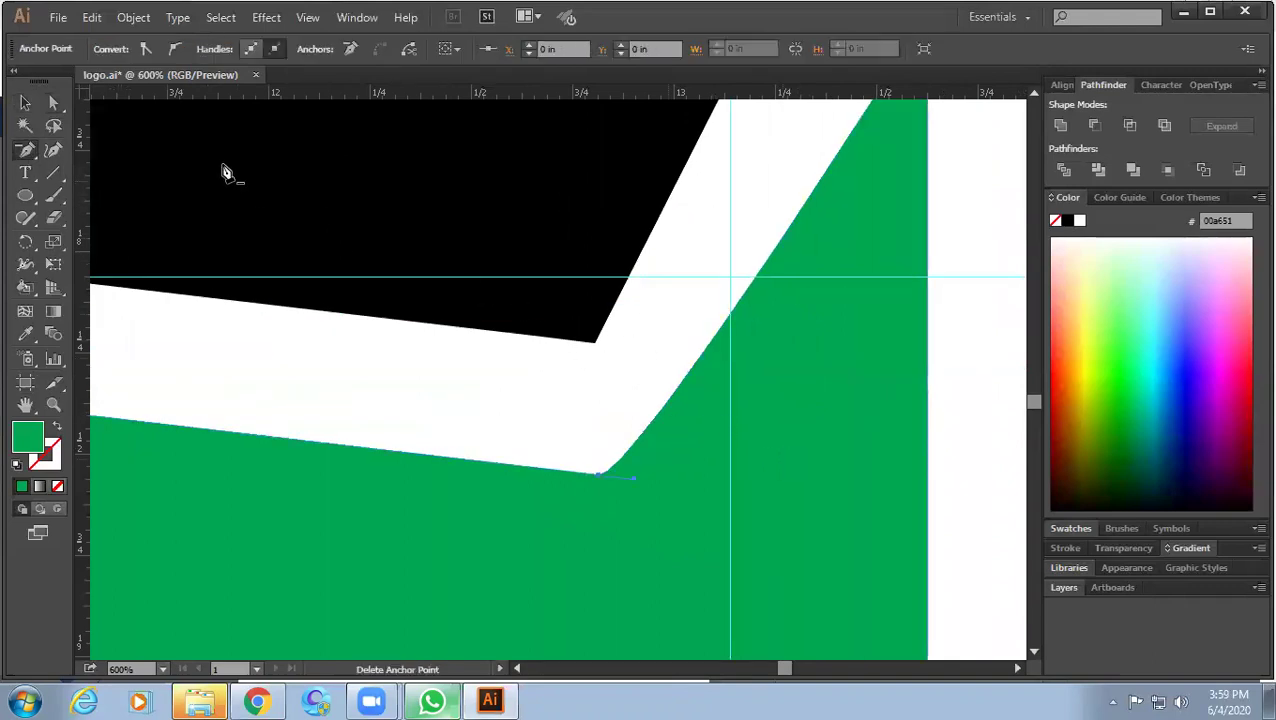
{"action": "scroll", "coordinate": [675, 285], "scroll_direction": "down", "scroll_amount": 3}
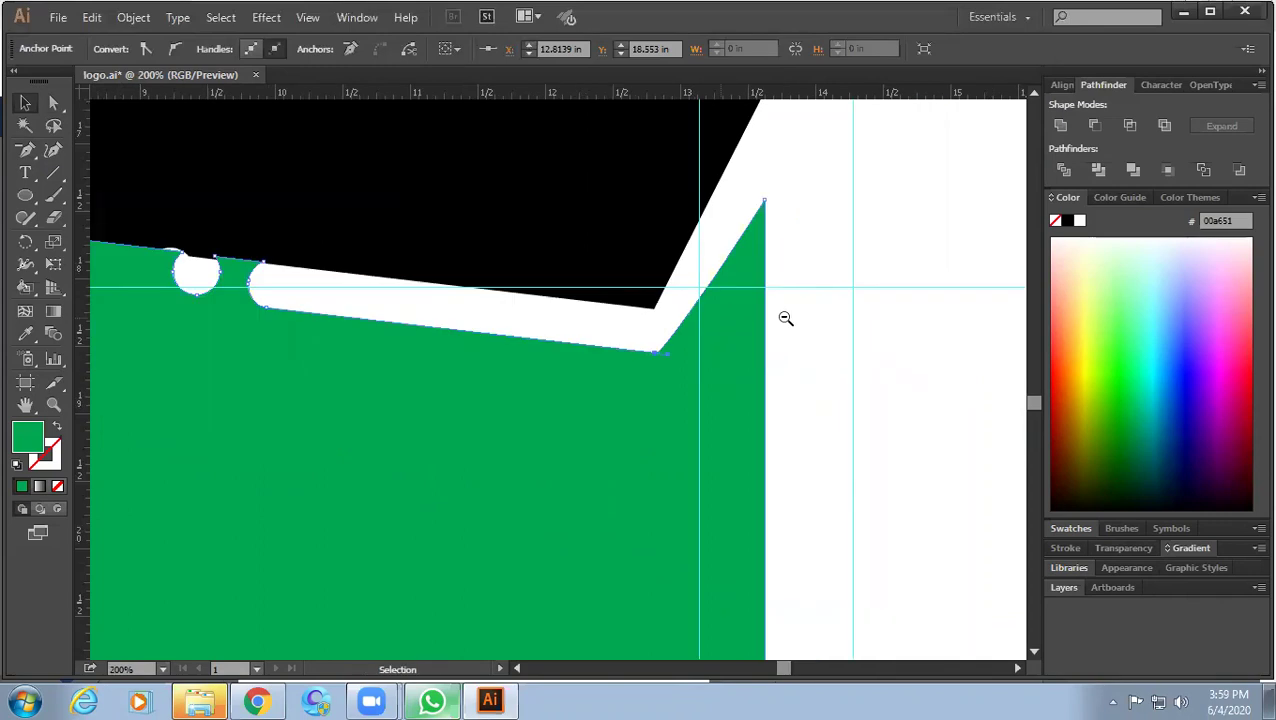
{"action": "scroll", "coordinate": [785, 318], "scroll_direction": "down", "scroll_amount": 2}
{"action": "left_click_drag", "start_coordinate": [698, 333], "coordinate": [585, 398]}
{"action": "scroll", "coordinate": [576, 392], "scroll_direction": "up", "scroll_amount": 1}
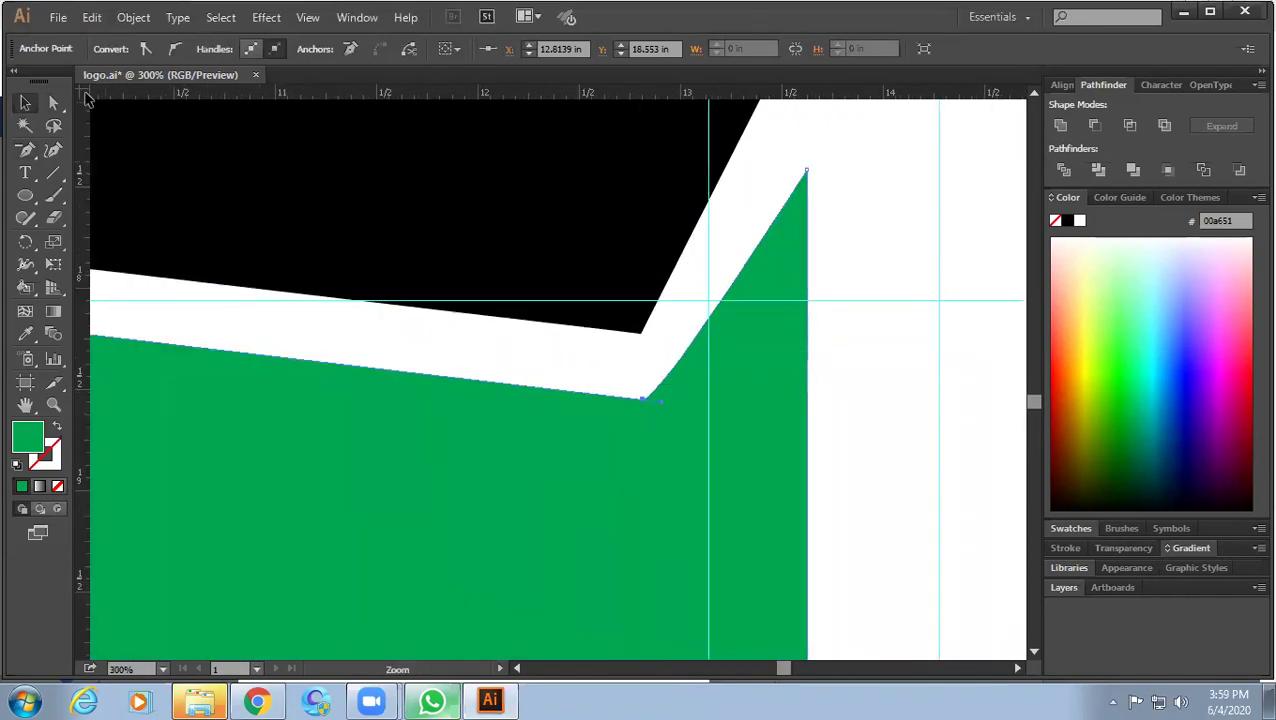
{"action": "left_click_drag", "start_coordinate": [642, 402], "coordinate": [657, 400]}
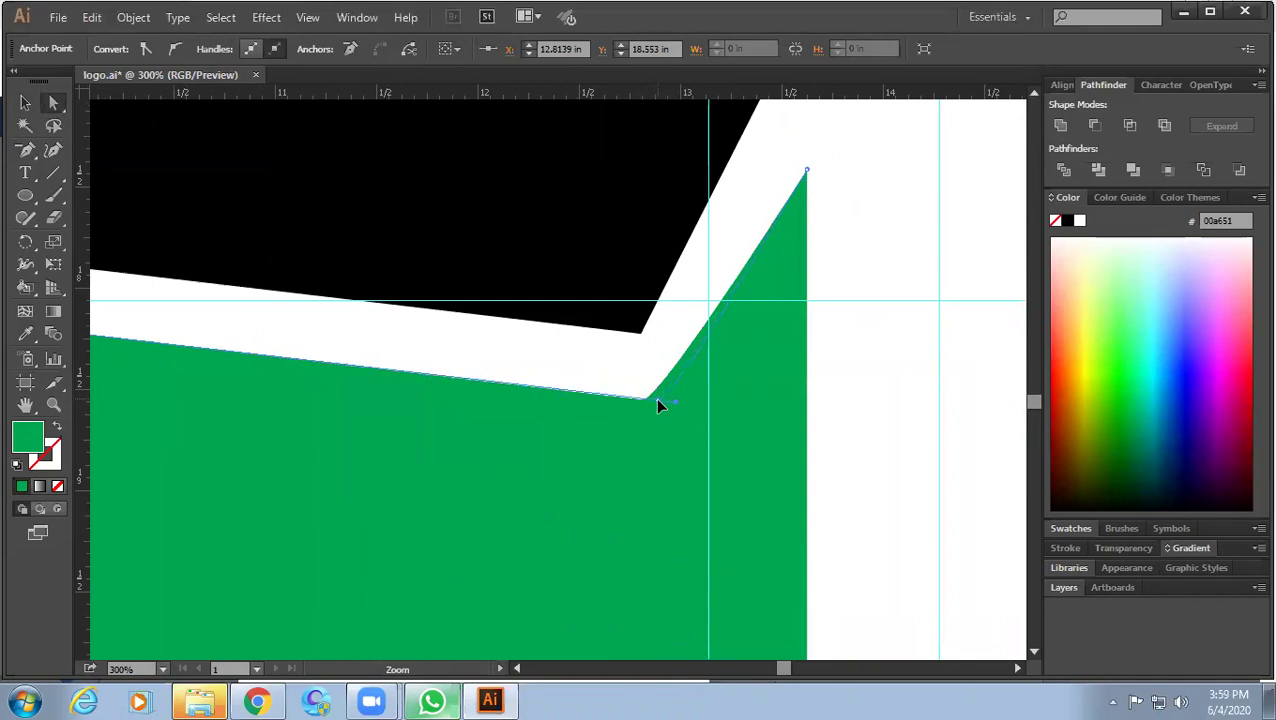
{"action": "left_click_drag", "start_coordinate": [758, 370], "coordinate": [699, 458]}
{"action": "left_click_drag", "start_coordinate": [749, 261], "coordinate": [743, 262]}
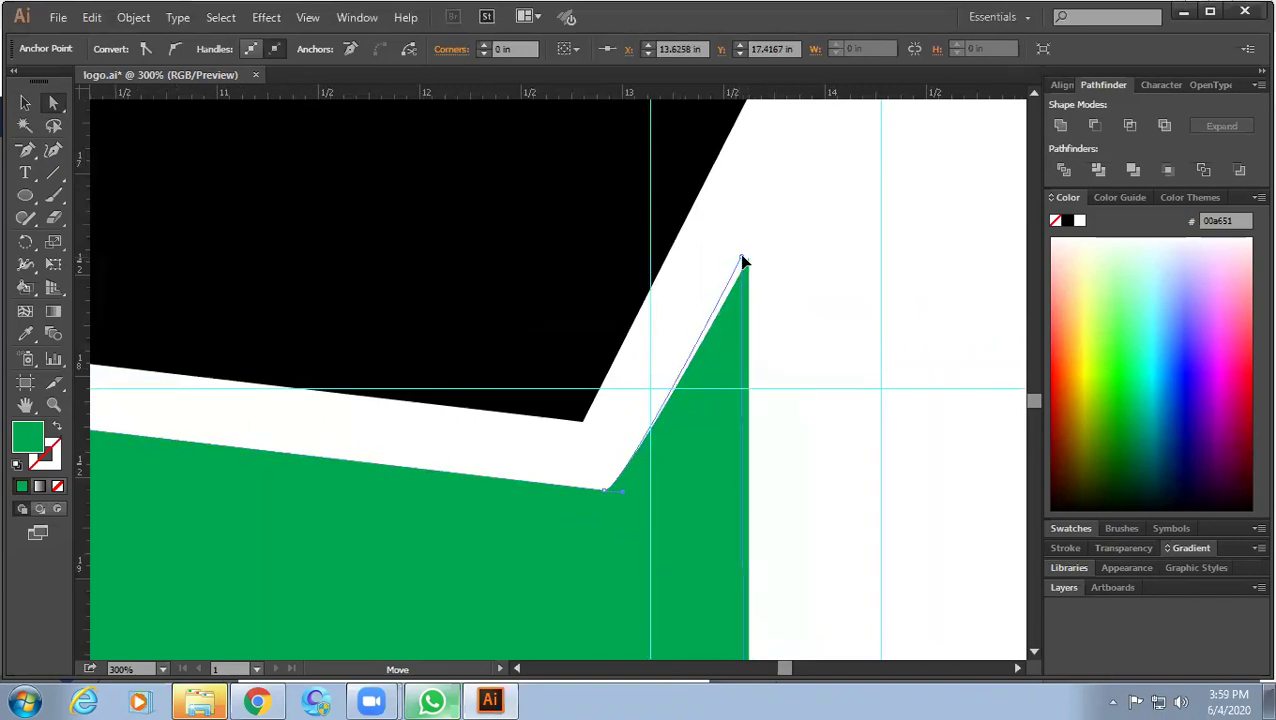
Nudge the black roof's lower corner point to even out the white gap.
{"action": "left_click", "coordinate": [584, 427]}
{"action": "left_click_drag", "start_coordinate": [587, 430], "coordinate": [577, 420]}
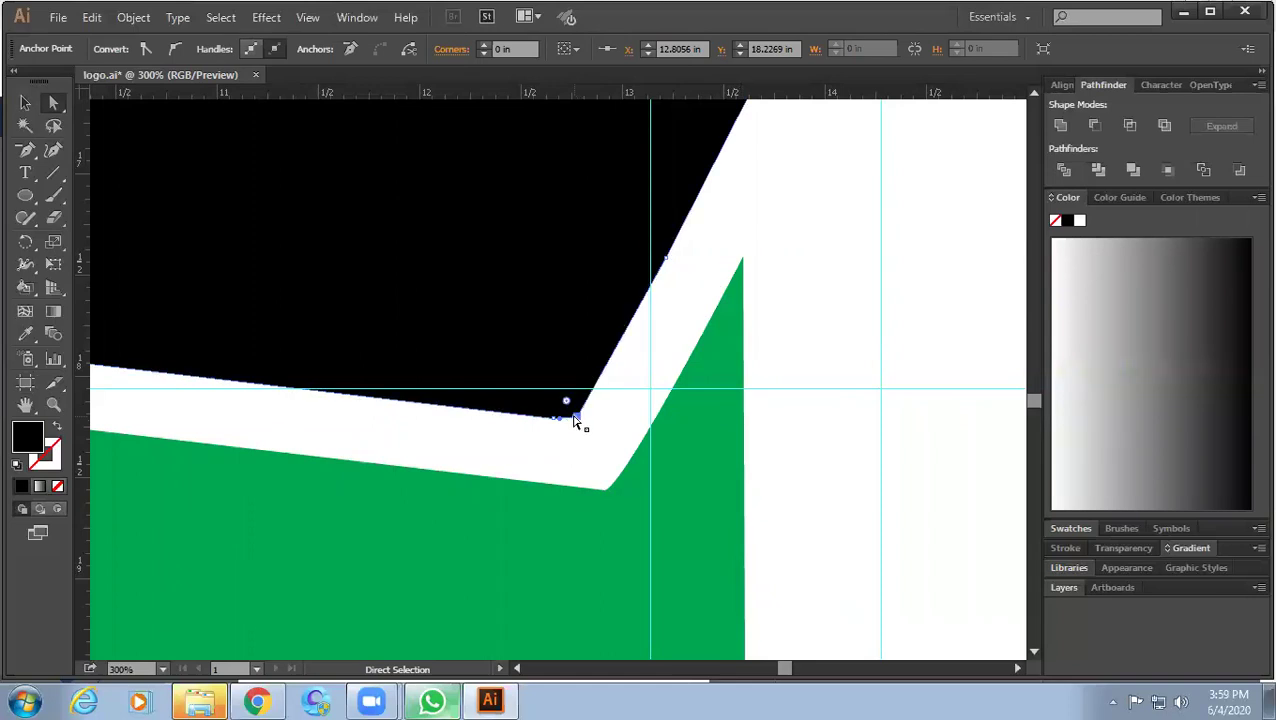
{"action": "left_click", "coordinate": [652, 412]}
{"action": "scroll", "coordinate": [535, 403], "scroll_direction": "up", "scroll_amount": 1}
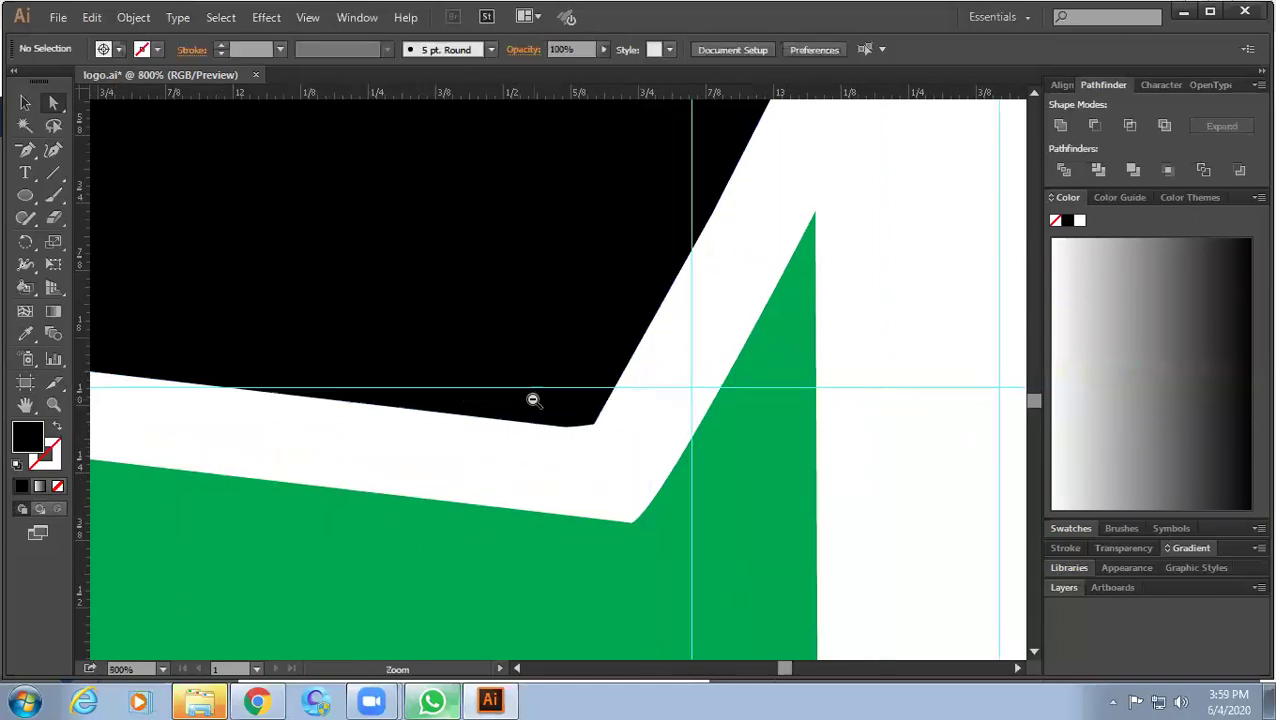
{"action": "scroll", "coordinate": [578, 404], "scroll_direction": "up", "scroll_amount": 1}
{"action": "left_click", "coordinate": [610, 407]}
{"action": "left_click", "coordinate": [603, 457]}
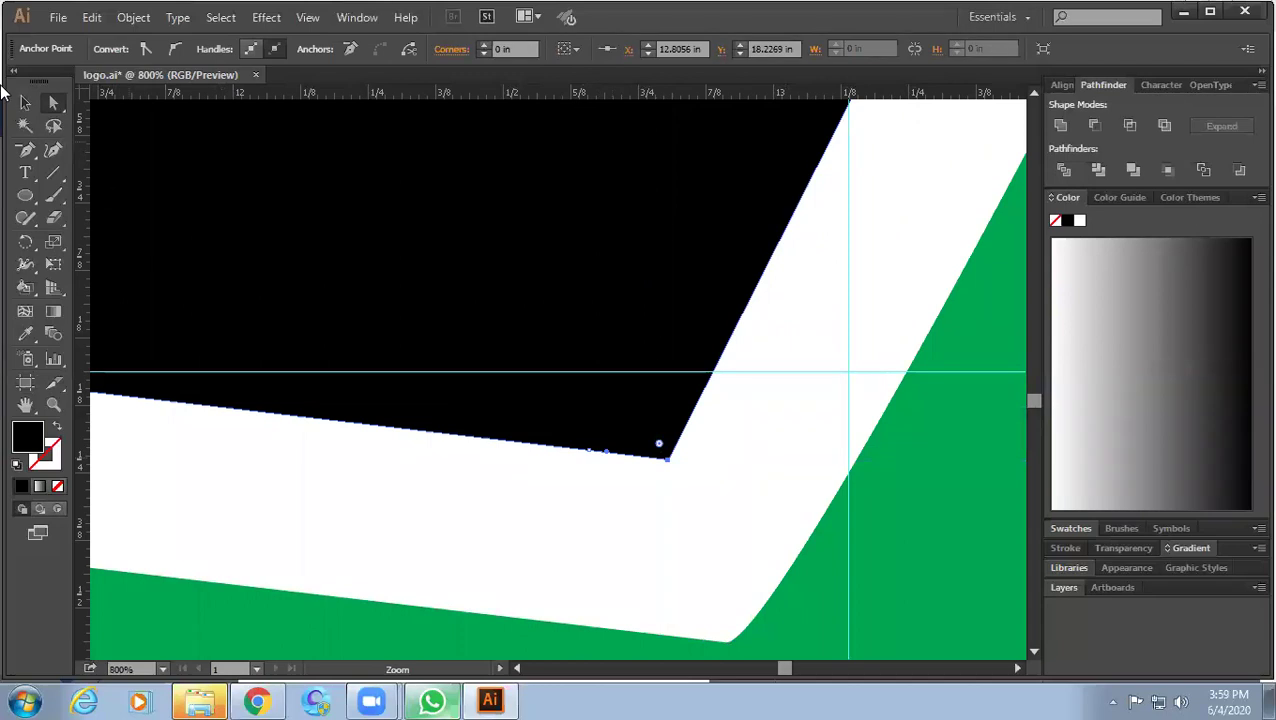
Move the roof's lower corner to about 12.787 in by 18.2037 in.
{"action": "left_click", "coordinate": [28, 152]}
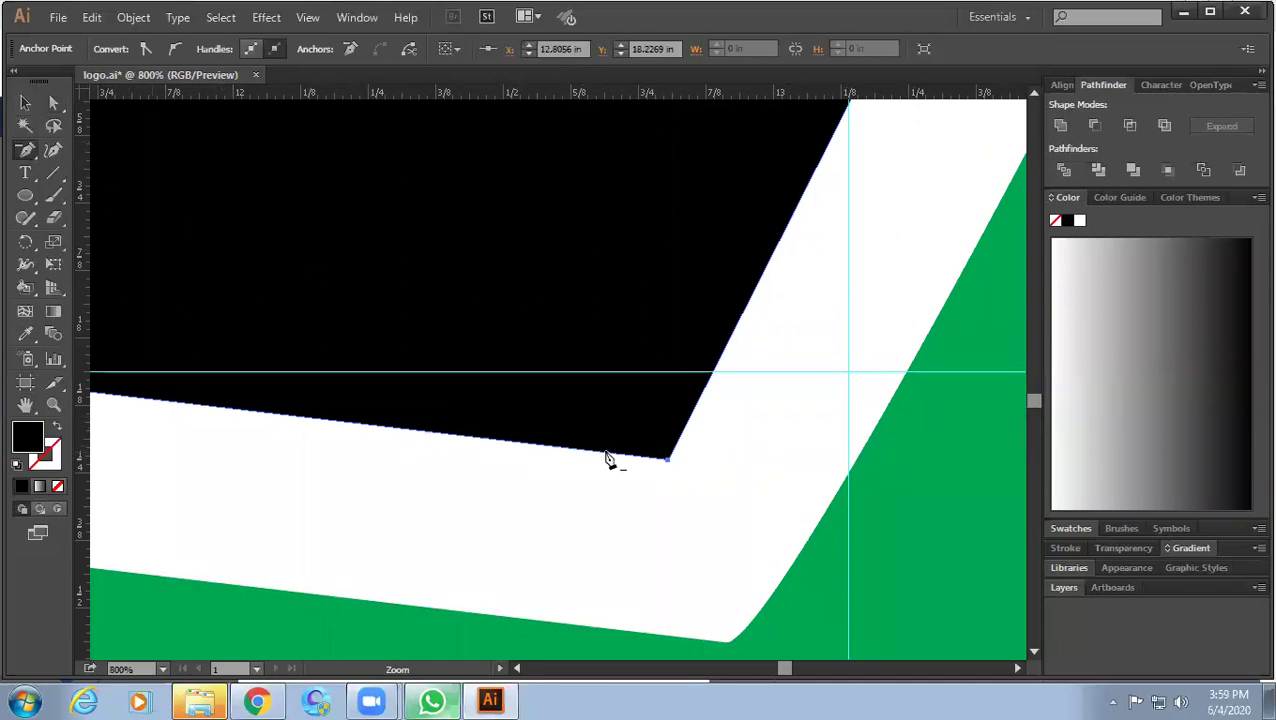
{"action": "left_click", "coordinate": [54, 103]}
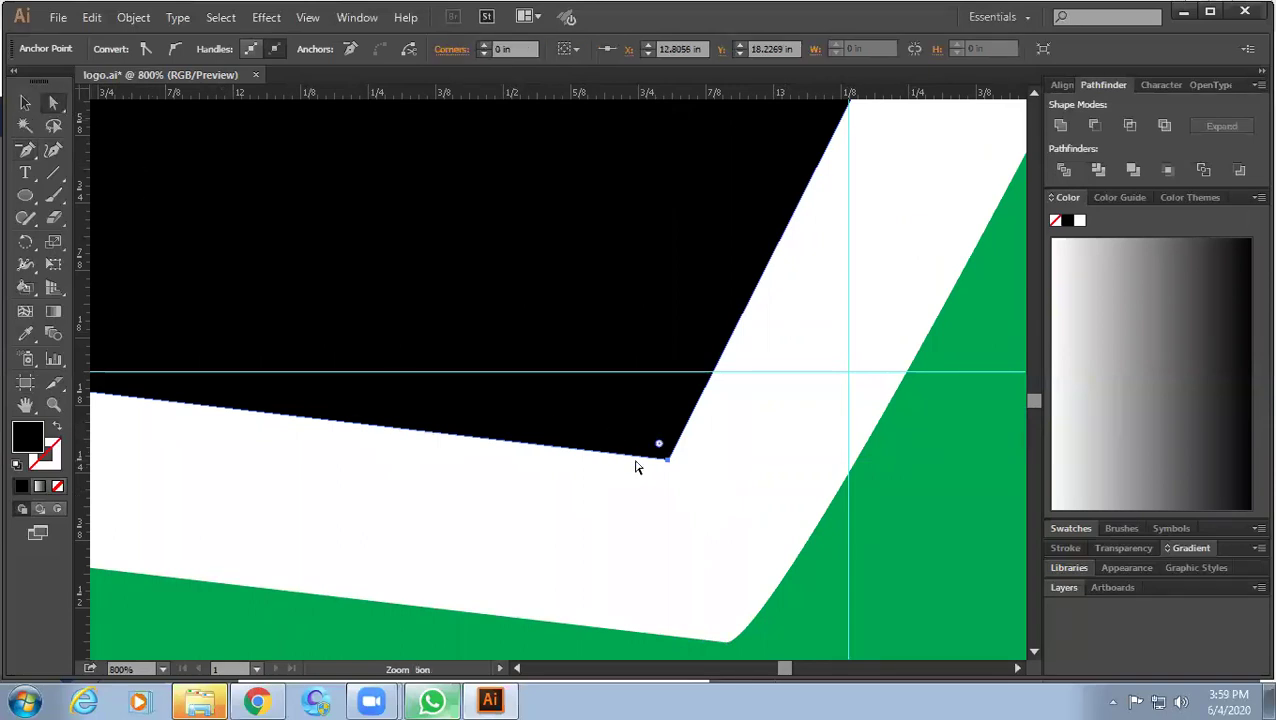
{"action": "left_click_drag", "start_coordinate": [669, 463], "coordinate": [662, 452]}
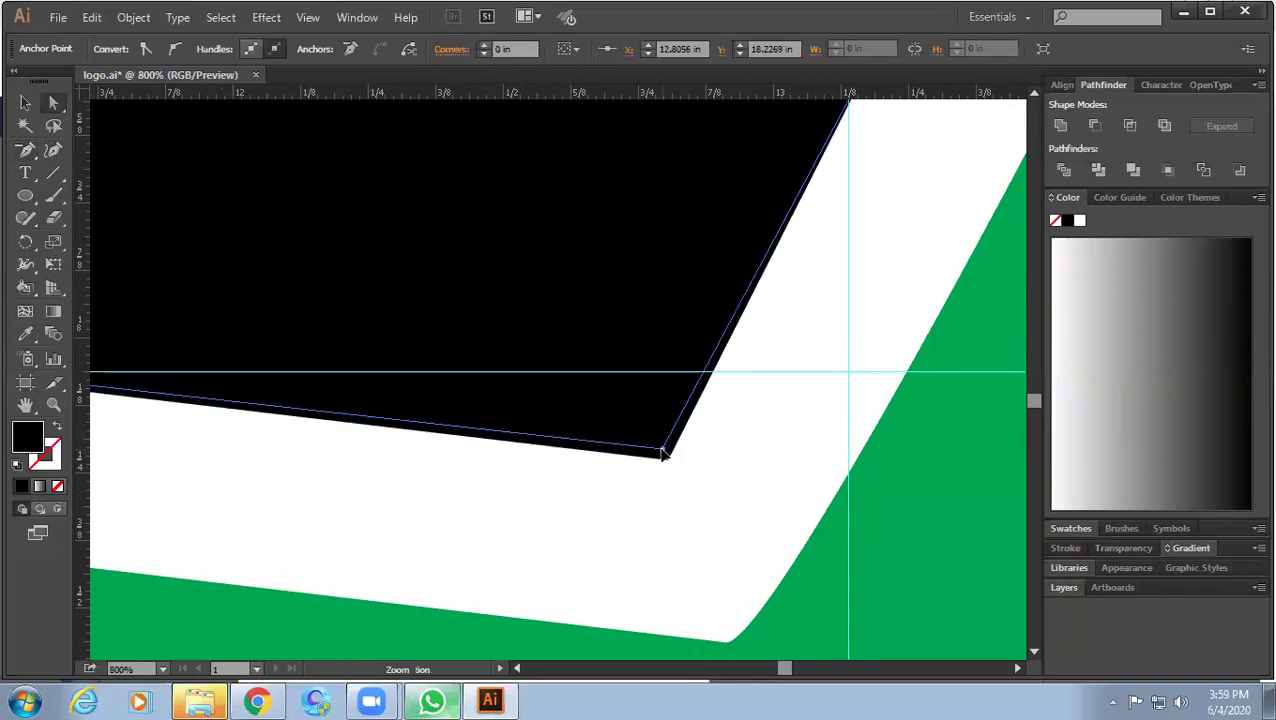
{"action": "scroll", "coordinate": [700, 437], "scroll_direction": "down", "scroll_amount": 5}
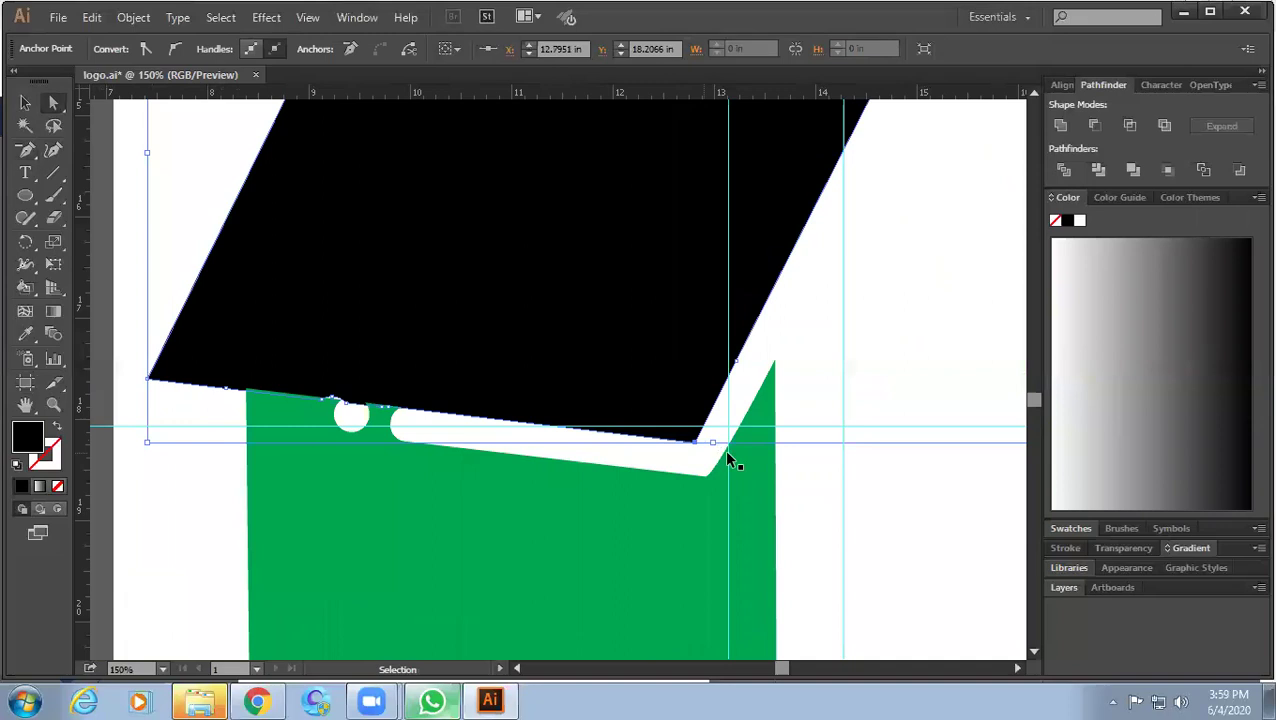
{"action": "scroll", "coordinate": [692, 460], "scroll_direction": "up", "scroll_amount": 2}
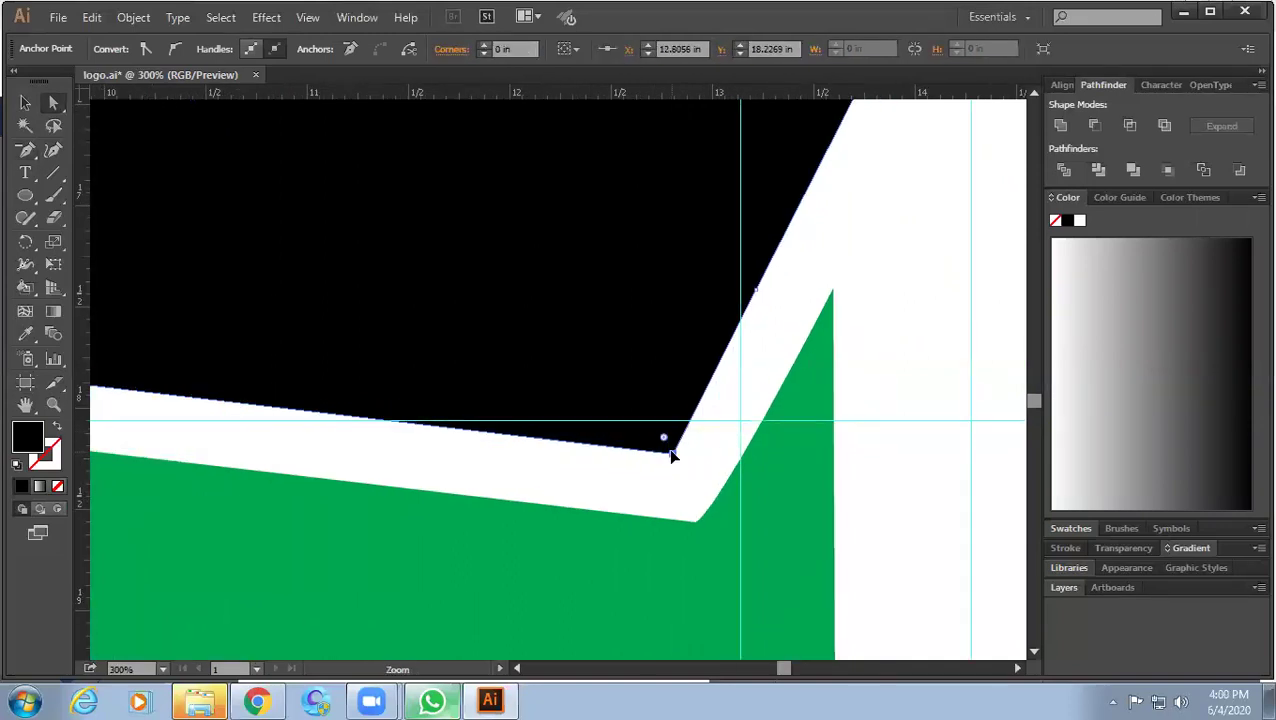
{"action": "left_click", "coordinate": [670, 455]}
{"action": "left_click", "coordinate": [889, 279]}
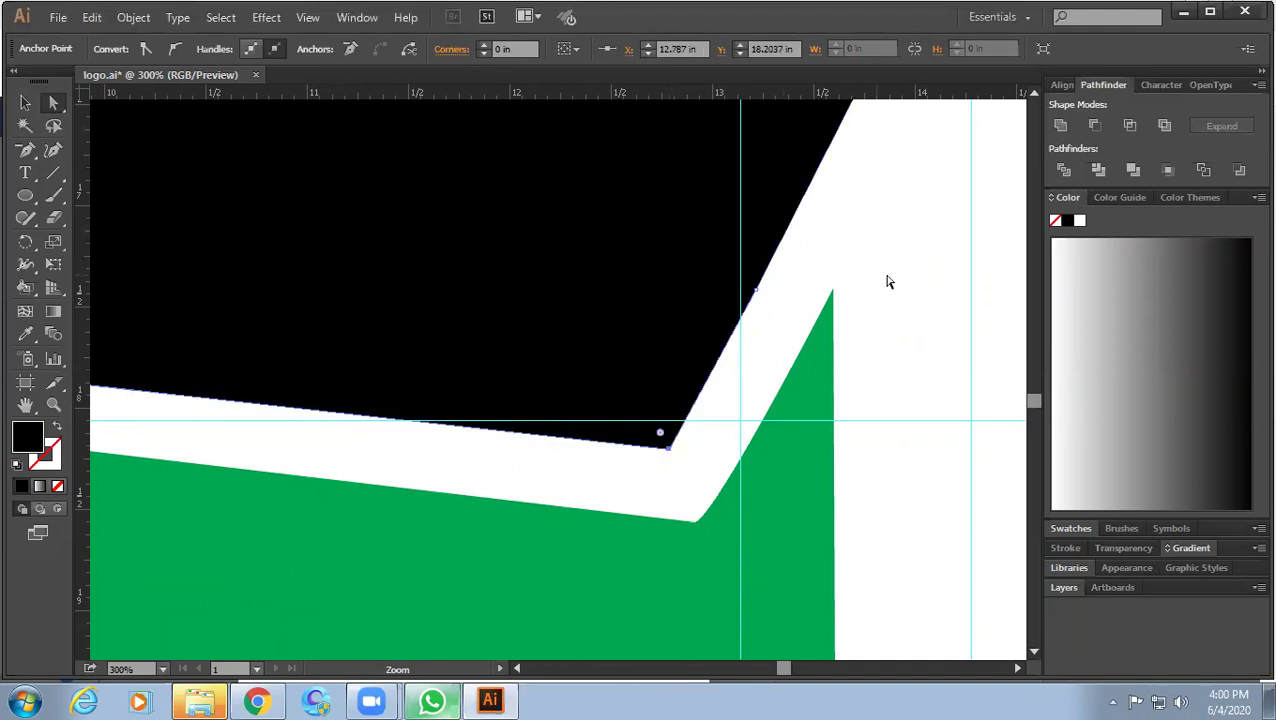
{"action": "scroll", "coordinate": [891, 270], "scroll_direction": "down", "scroll_amount": 4}
{"action": "scroll", "coordinate": [800, 384], "scroll_direction": "up", "scroll_amount": 2}
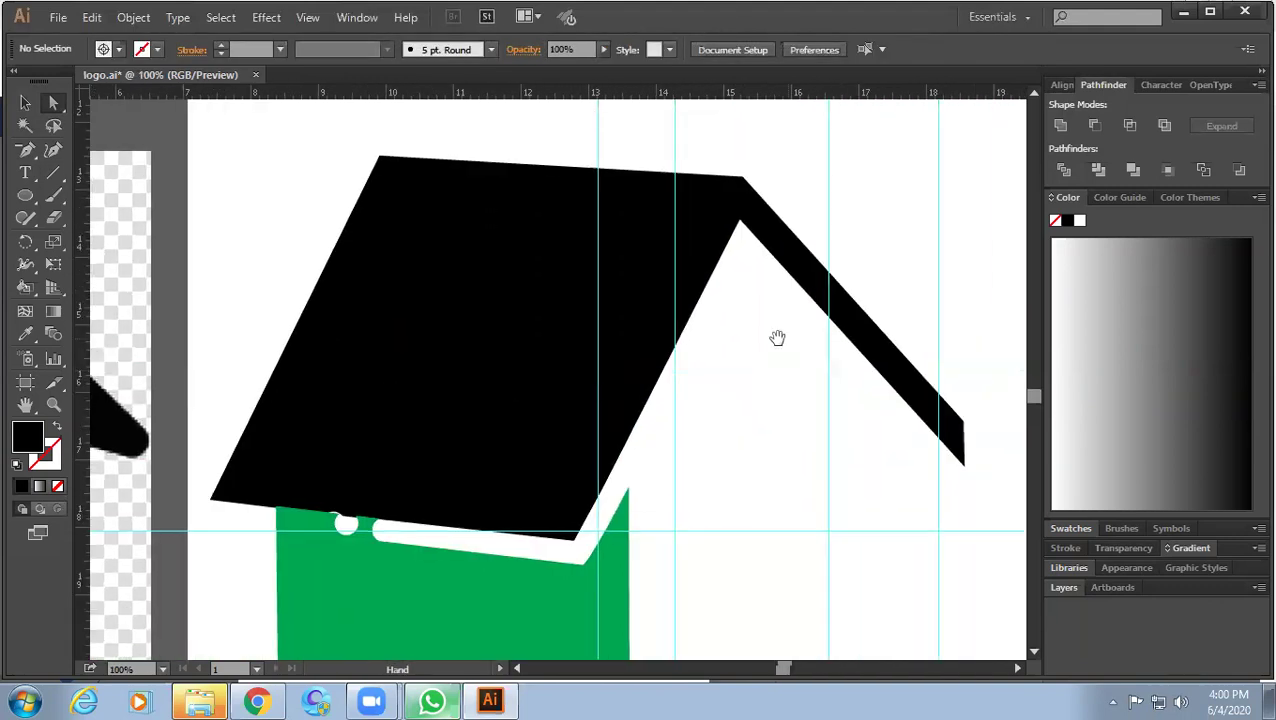
Move the green wall's top-right point slightly left.
{"action": "left_click", "coordinate": [737, 219]}
{"action": "left_click", "coordinate": [627, 539]}
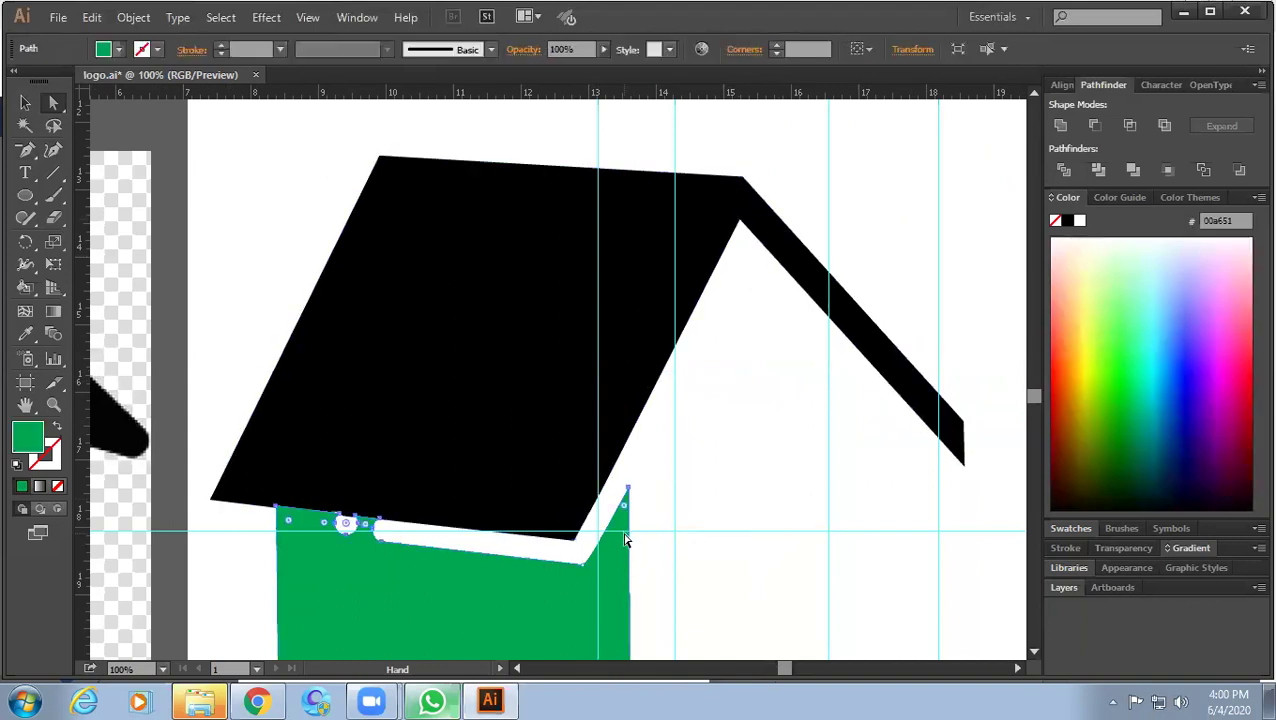
{"action": "left_click", "coordinate": [628, 491]}
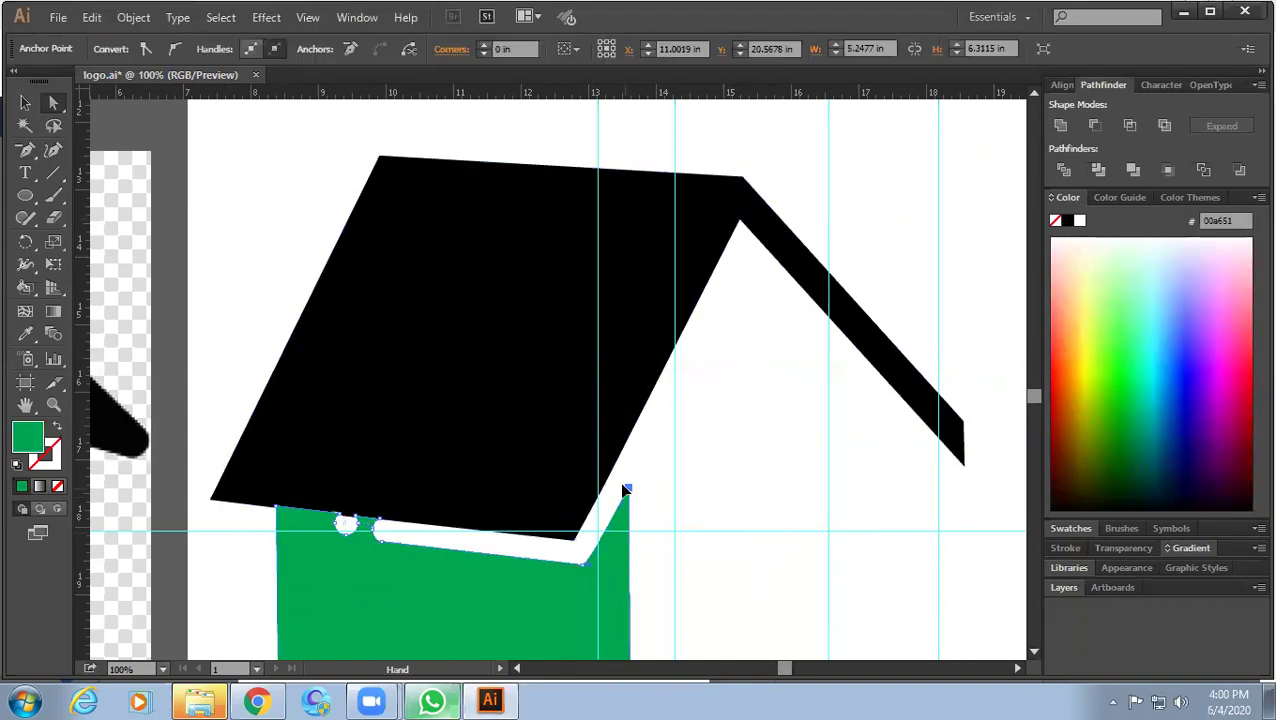
{"action": "left_click", "coordinate": [626, 491]}
{"action": "left_click_drag", "start_coordinate": [628, 491], "coordinate": [624, 490]}
{"action": "left_click", "coordinate": [669, 515]}
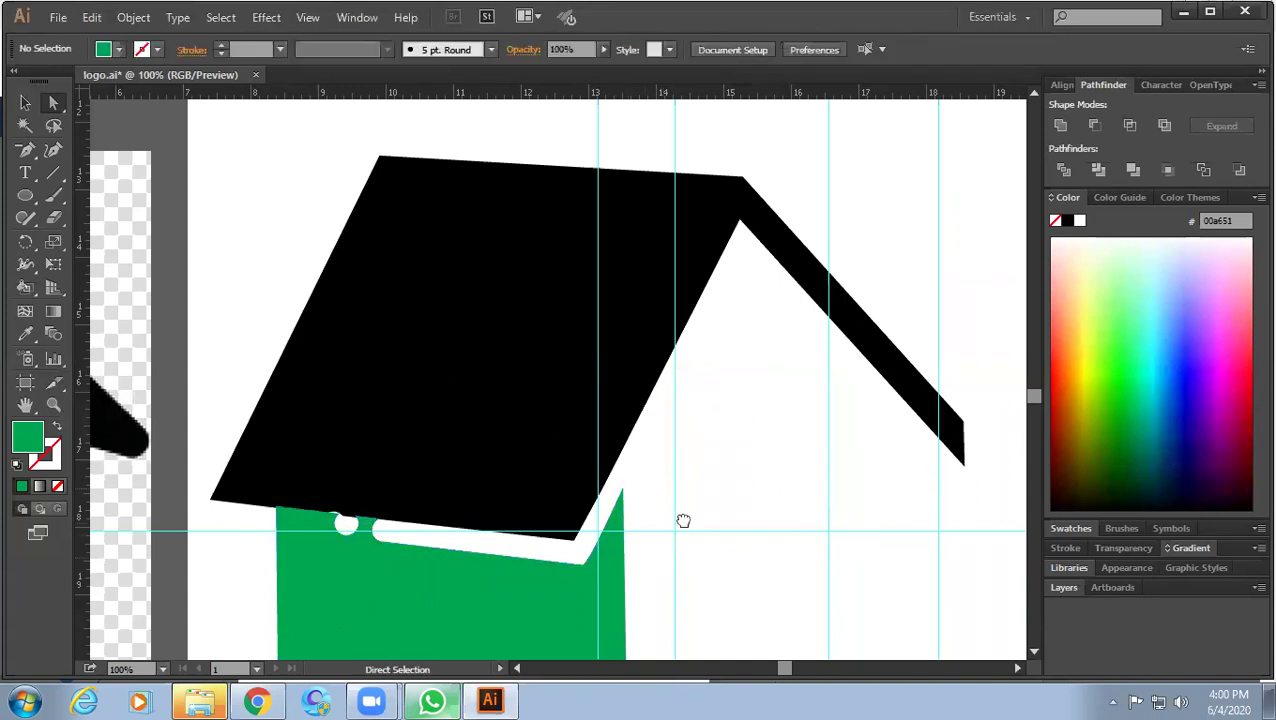
Zoom in on the wall's inner corner and add a point on its curve.
{"action": "left_click", "coordinate": [696, 497], "text": "ctrl"}
{"action": "left_click", "coordinate": [689, 461], "text": "ctrl"}
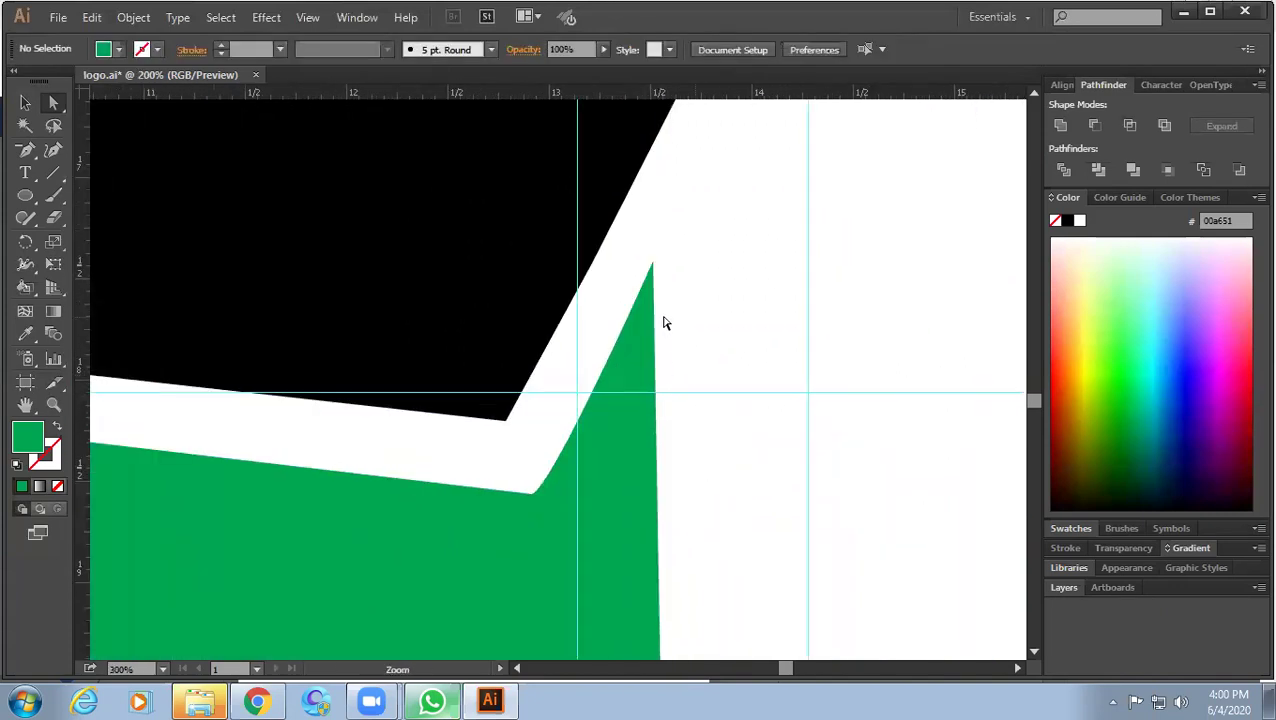
{"action": "left_click", "coordinate": [584, 466], "text": "ctrl"}
{"action": "left_click", "coordinate": [627, 461], "text": "ctrl"}
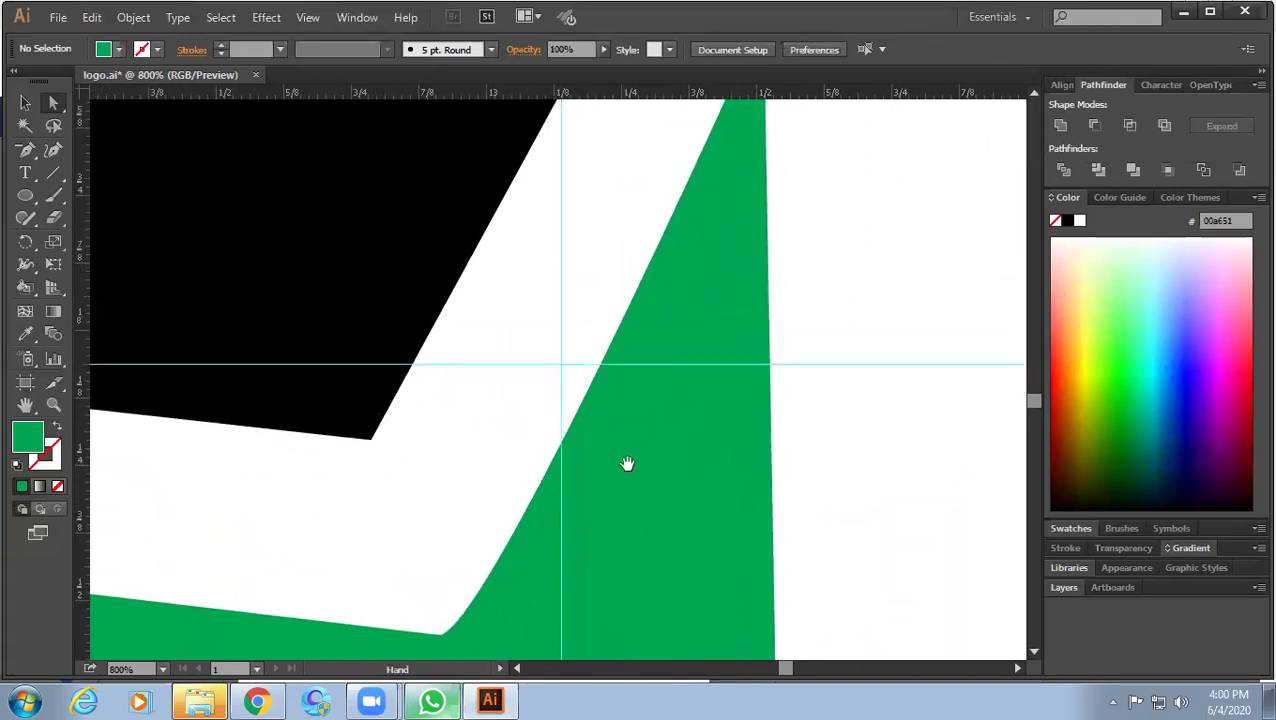
{"action": "left_click", "coordinate": [657, 422], "text": "ctrl"}
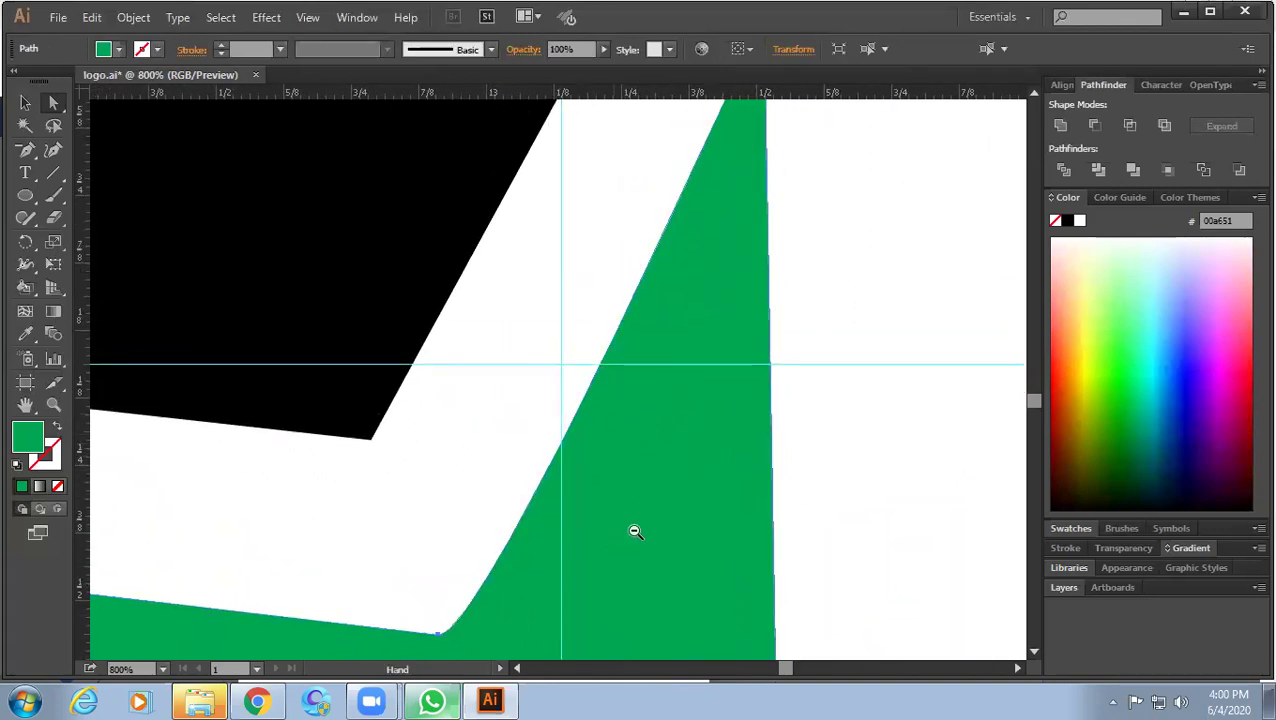
{"action": "left_click", "coordinate": [635, 527], "text": "ctrl+alt"}
{"action": "scroll", "coordinate": [496, 610], "scroll_direction": "up", "scroll_amount": 5}
{"action": "scroll", "coordinate": [488, 560], "scroll_direction": "up", "scroll_amount": 4}
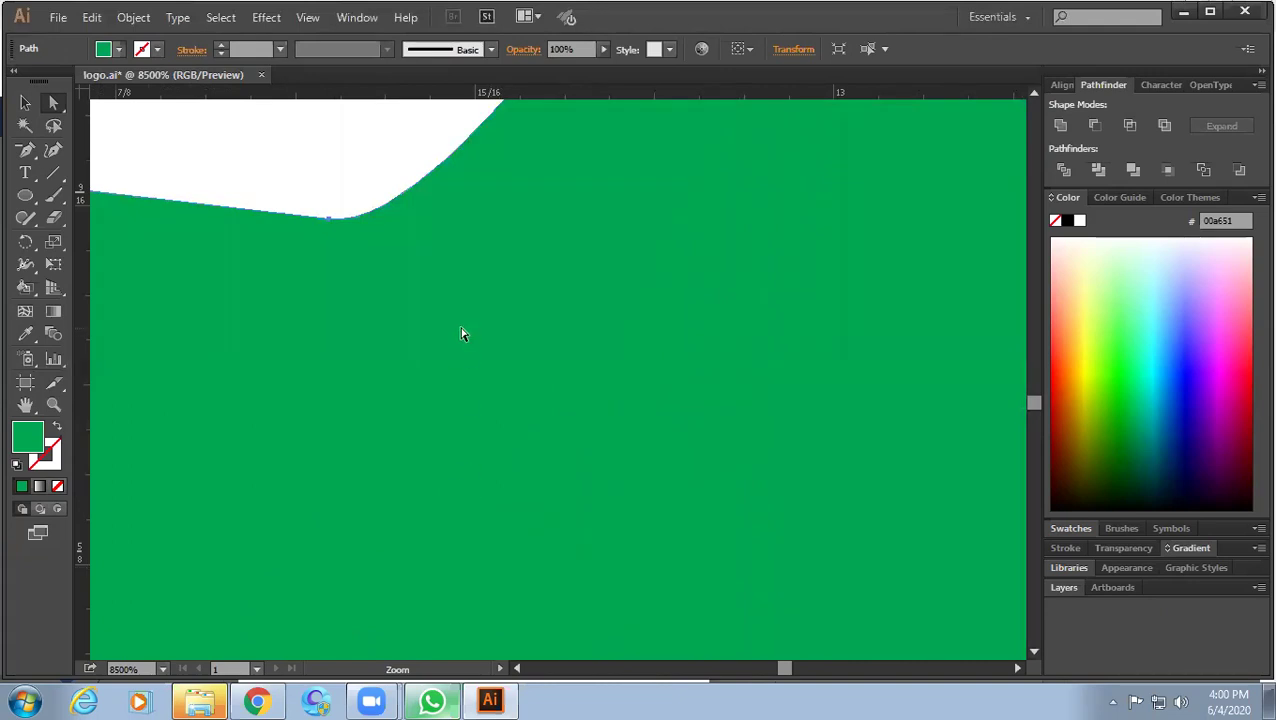
{"action": "left_click_drag", "start_coordinate": [461, 333], "coordinate": [473, 492]}
{"action": "left_click_drag", "start_coordinate": [464, 436], "coordinate": [447, 555]}
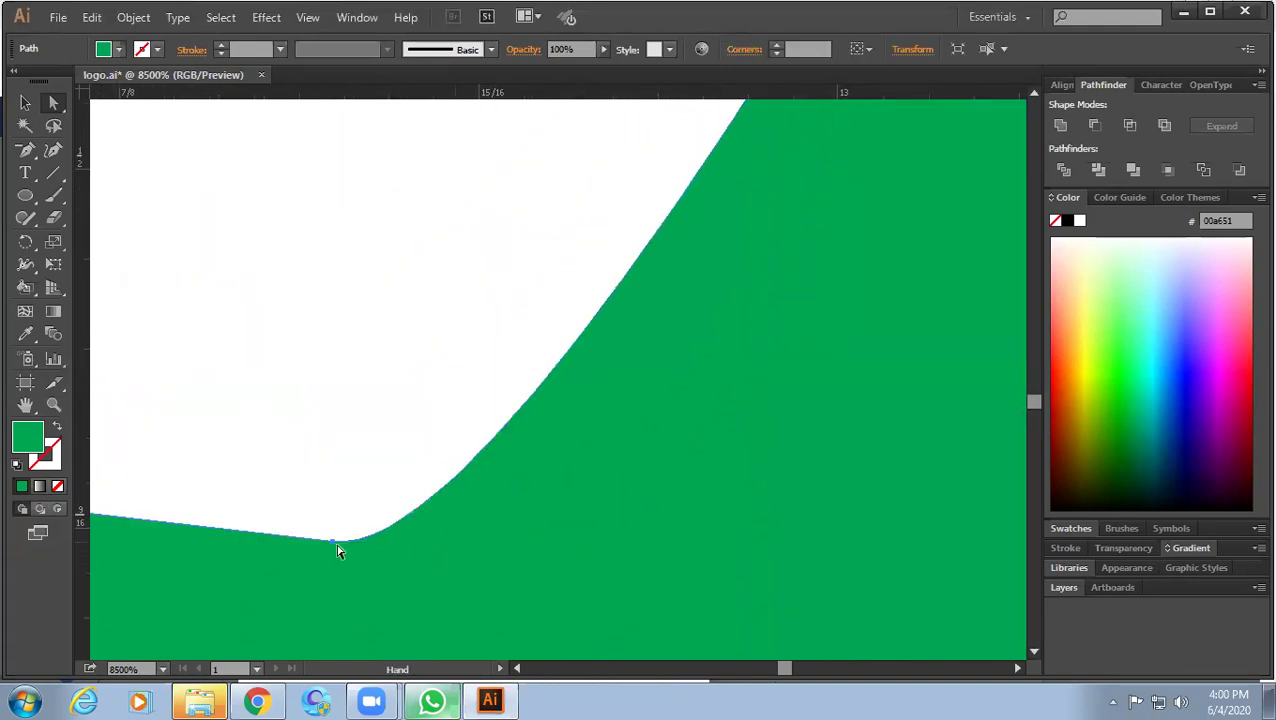
{"action": "left_click", "coordinate": [25, 150]}
{"action": "left_click", "coordinate": [335, 546]}
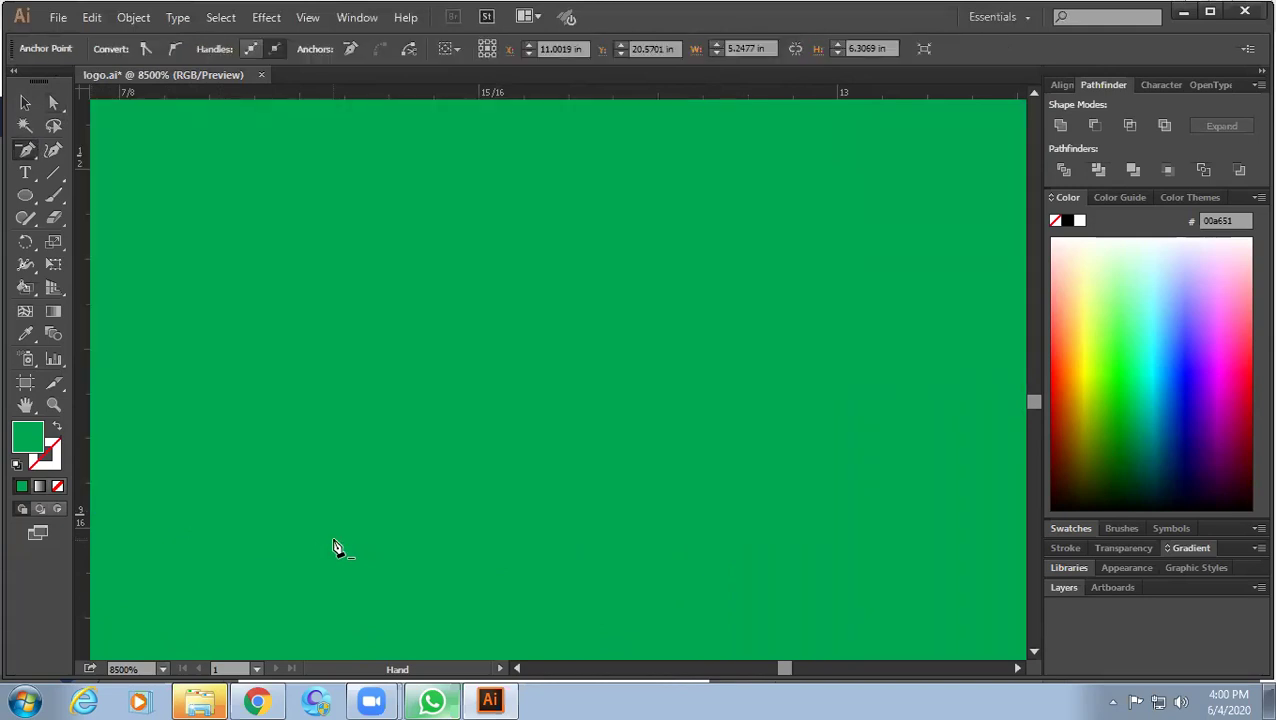
Zoom out over the green wall and locate its top point.
{"action": "left_click", "coordinate": [592, 403], "text": "ctrl+alt"}
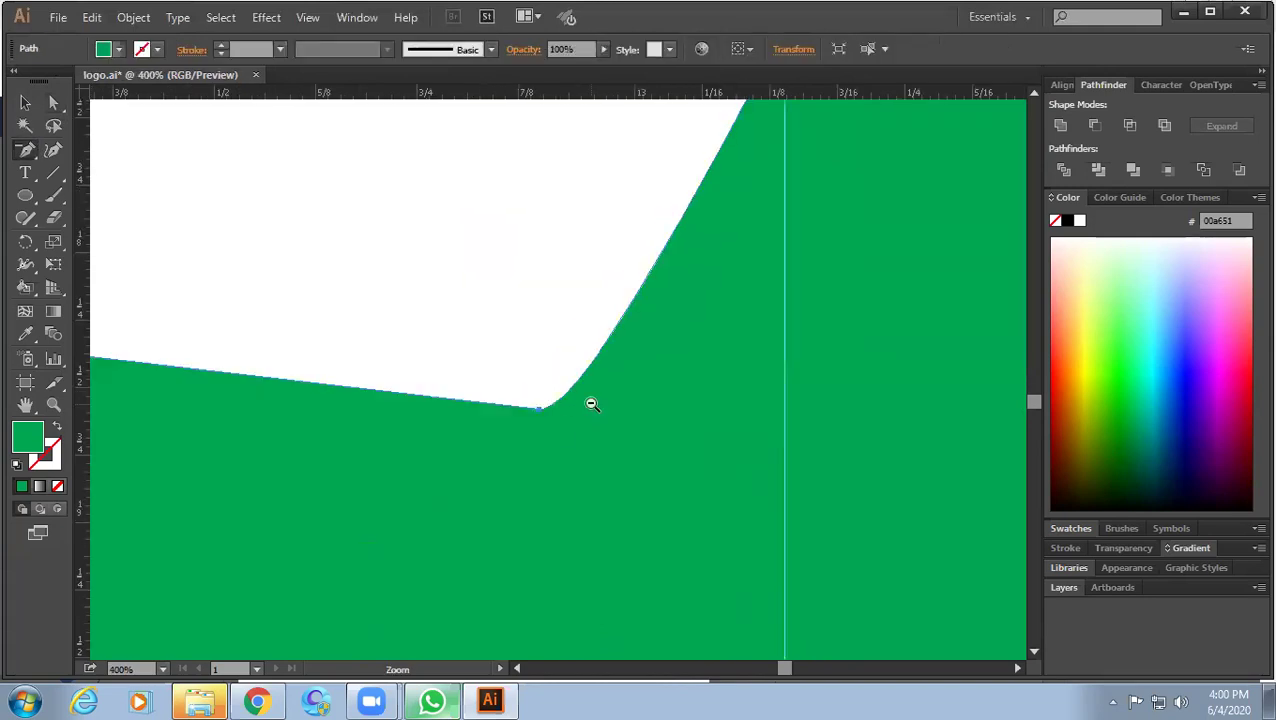
{"action": "left_click", "coordinate": [590, 402], "text": "ctrl+alt"}
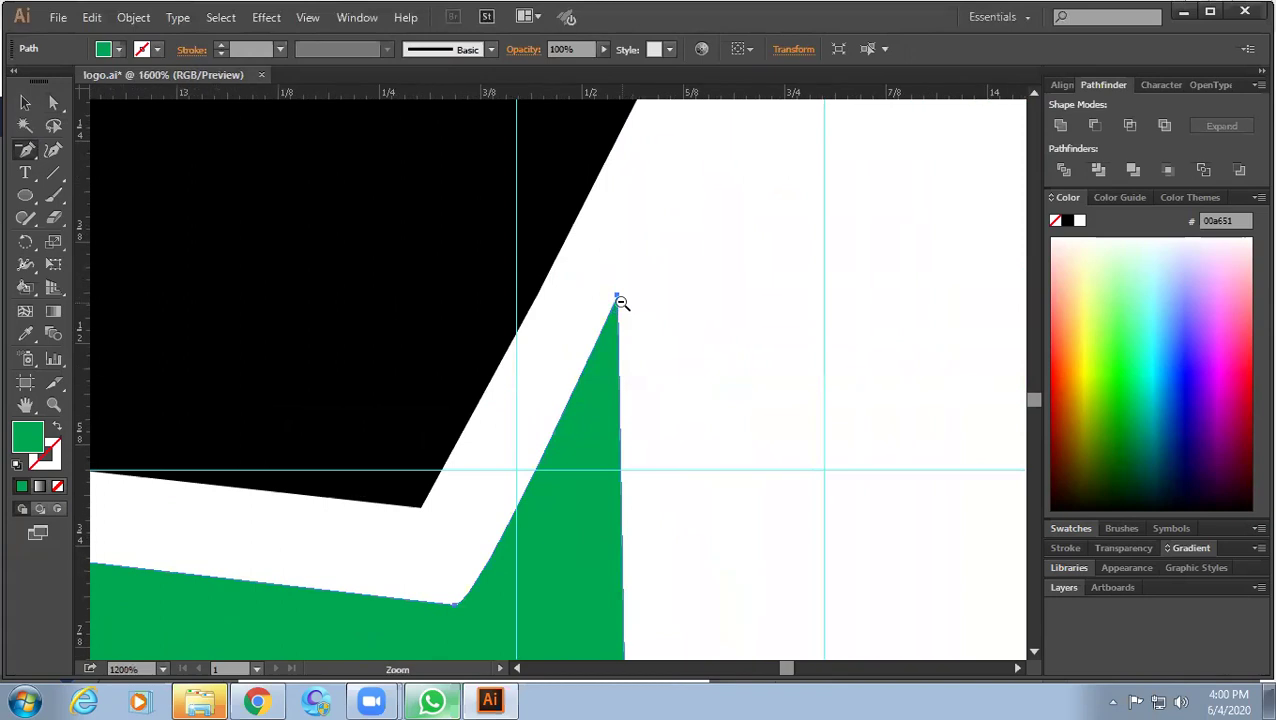
{"action": "left_click", "coordinate": [620, 303], "text": "ctrl"}
{"action": "left_click_drag", "start_coordinate": [459, 177], "coordinate": [538, 367]}
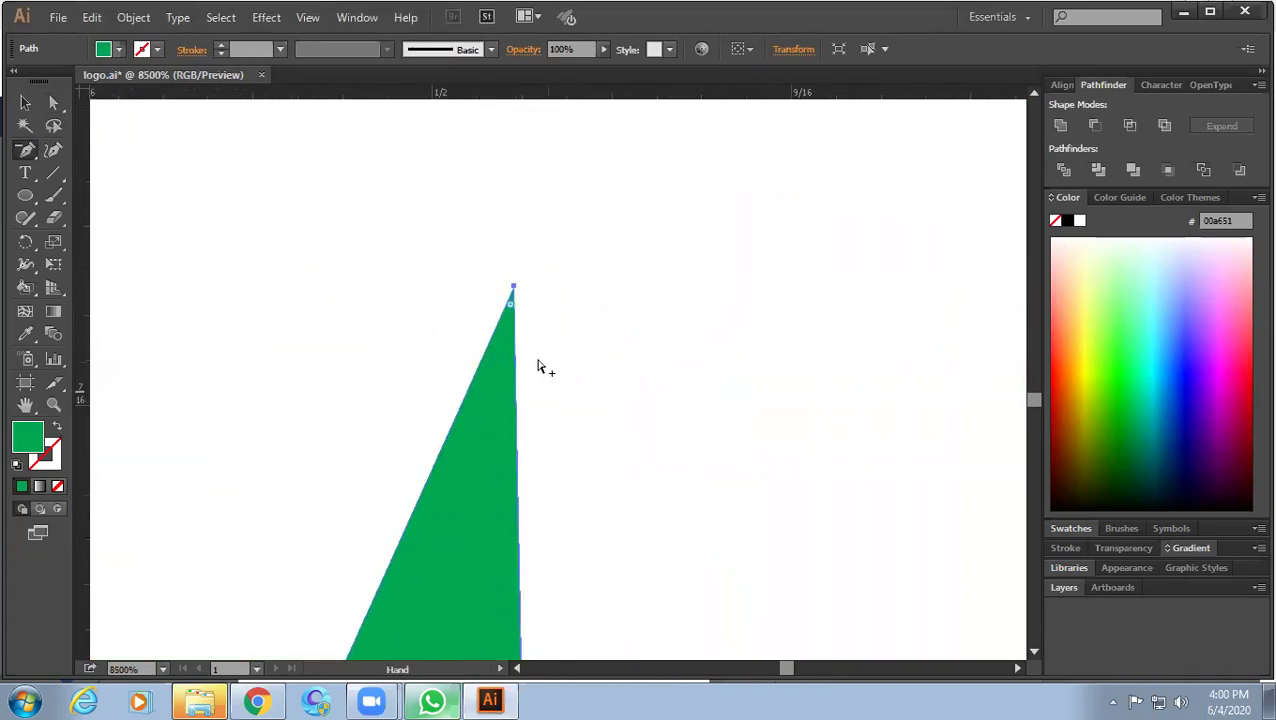
{"action": "left_click", "coordinate": [524, 305], "text": "ctrl"}
{"action": "left_click", "coordinate": [628, 445], "text": "ctrl+alt"}
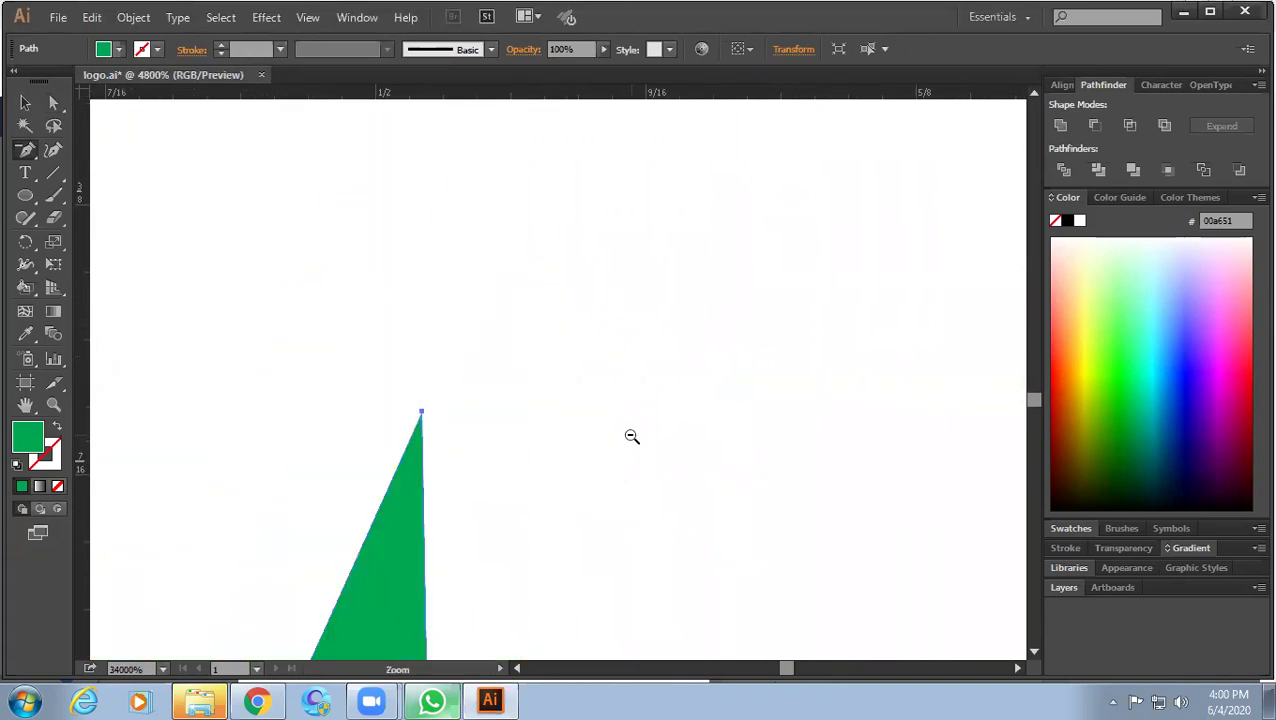
Close the wall path at its apex anchor (about 13.6258 in by 23.7236 in).
{"action": "key", "text": "ctrl+plus"}
{"action": "left_click", "coordinate": [545, 408], "text": "ctrl"}
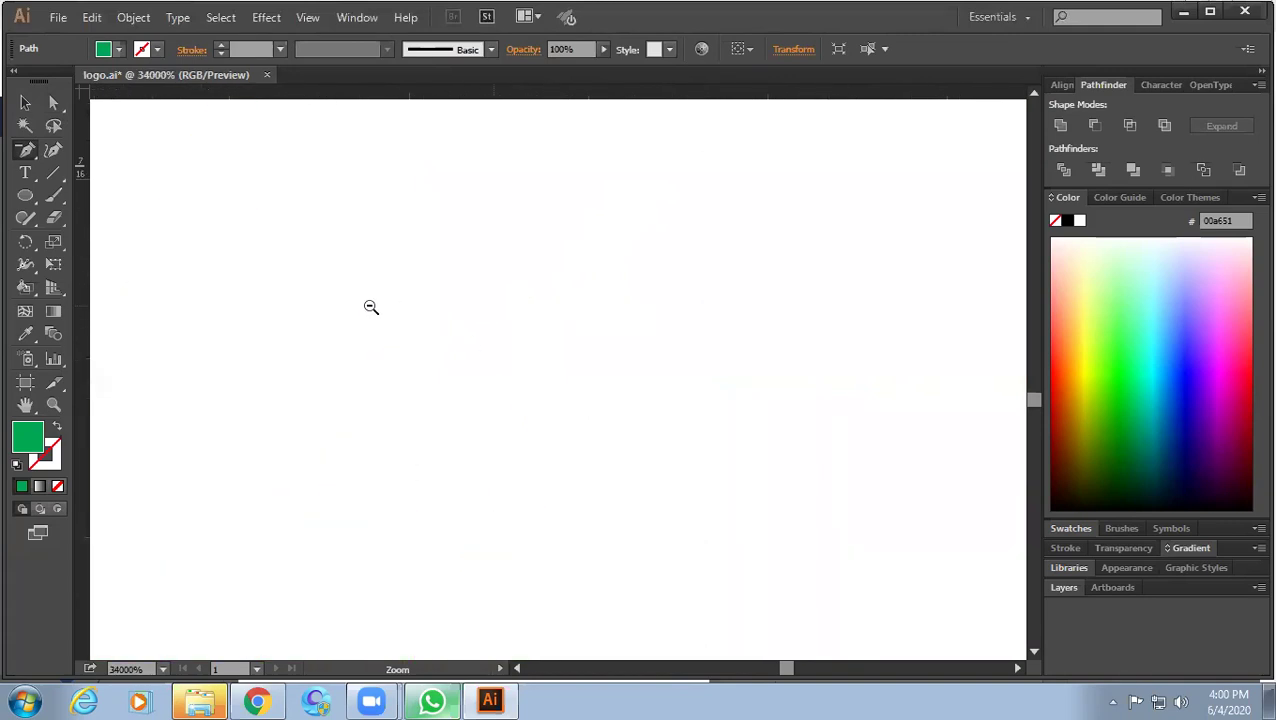
{"action": "left_click", "coordinate": [661, 515], "text": "ctrl+alt"}
{"action": "left_click", "coordinate": [632, 607], "text": "ctrl+alt"}
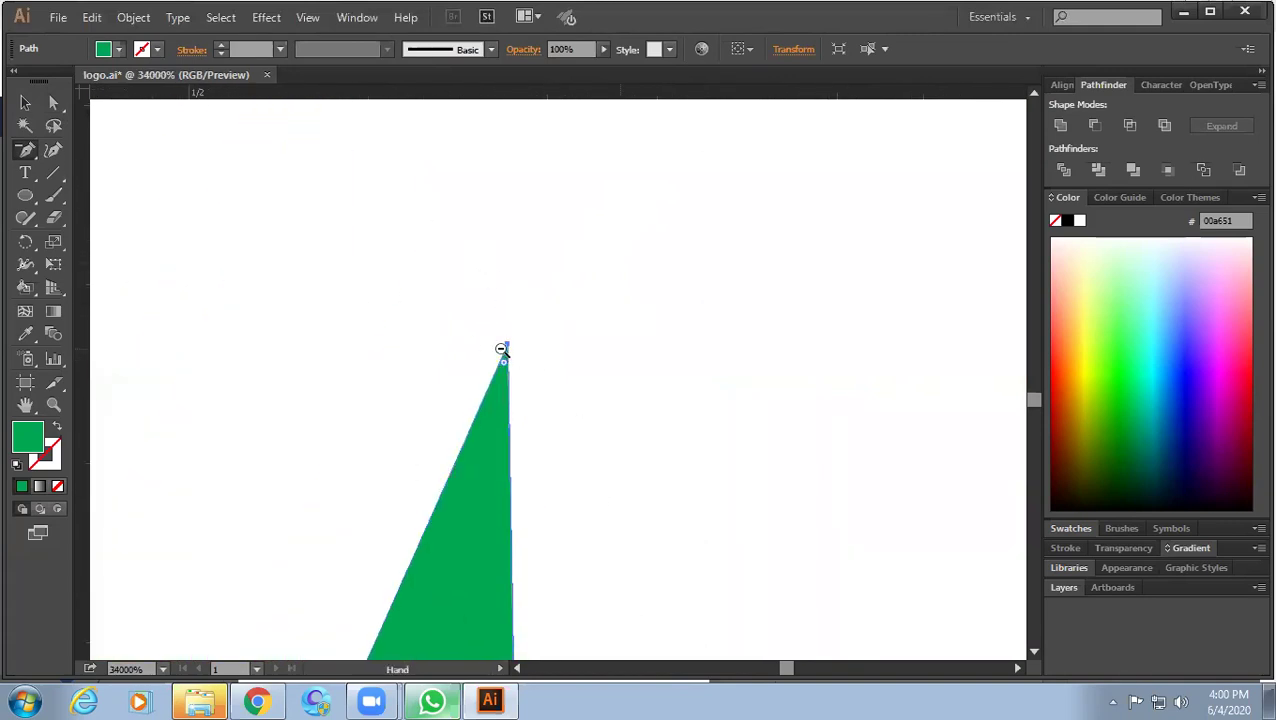
{"action": "left_click", "coordinate": [575, 336], "text": "ctrl"}
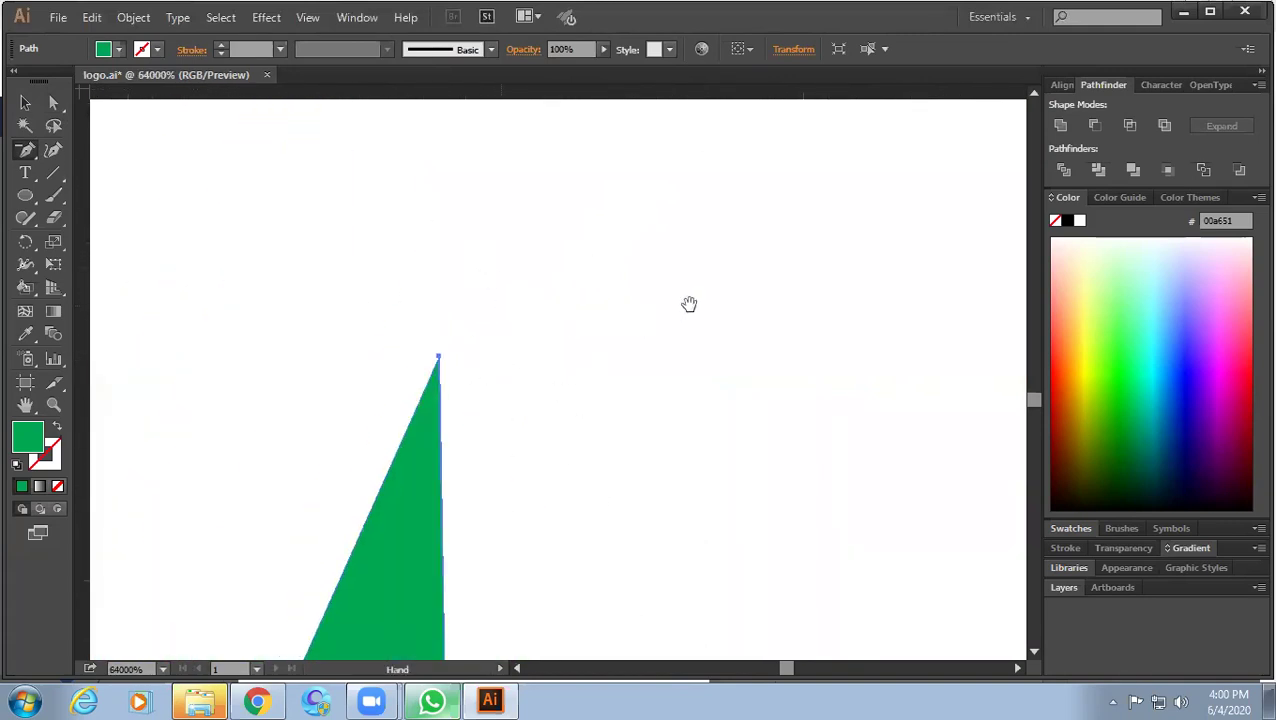
{"action": "left_click_drag", "start_coordinate": [539, 395], "coordinate": [622, 285]}
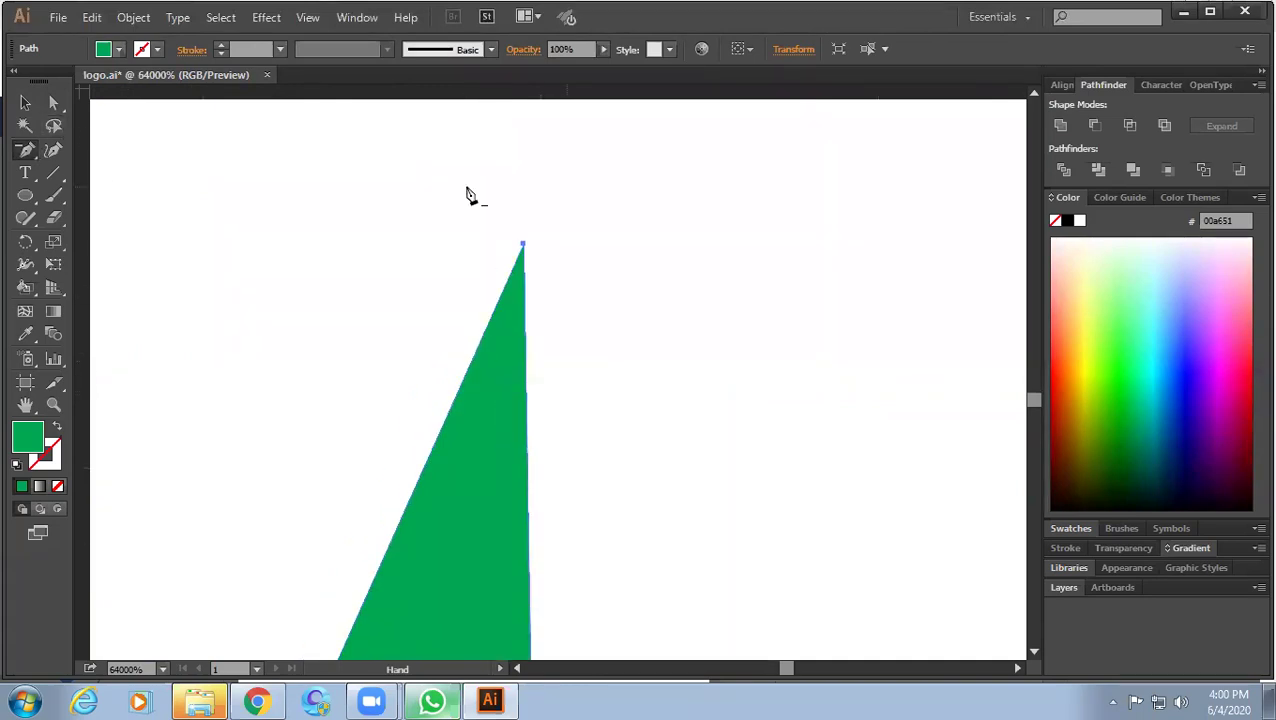
{"action": "left_click", "coordinate": [521, 249]}
{"action": "left_click", "coordinate": [601, 273], "text": "ctrl+alt+space"}
{"action": "left_click", "coordinate": [627, 305], "text": "ctrl+alt+space"}
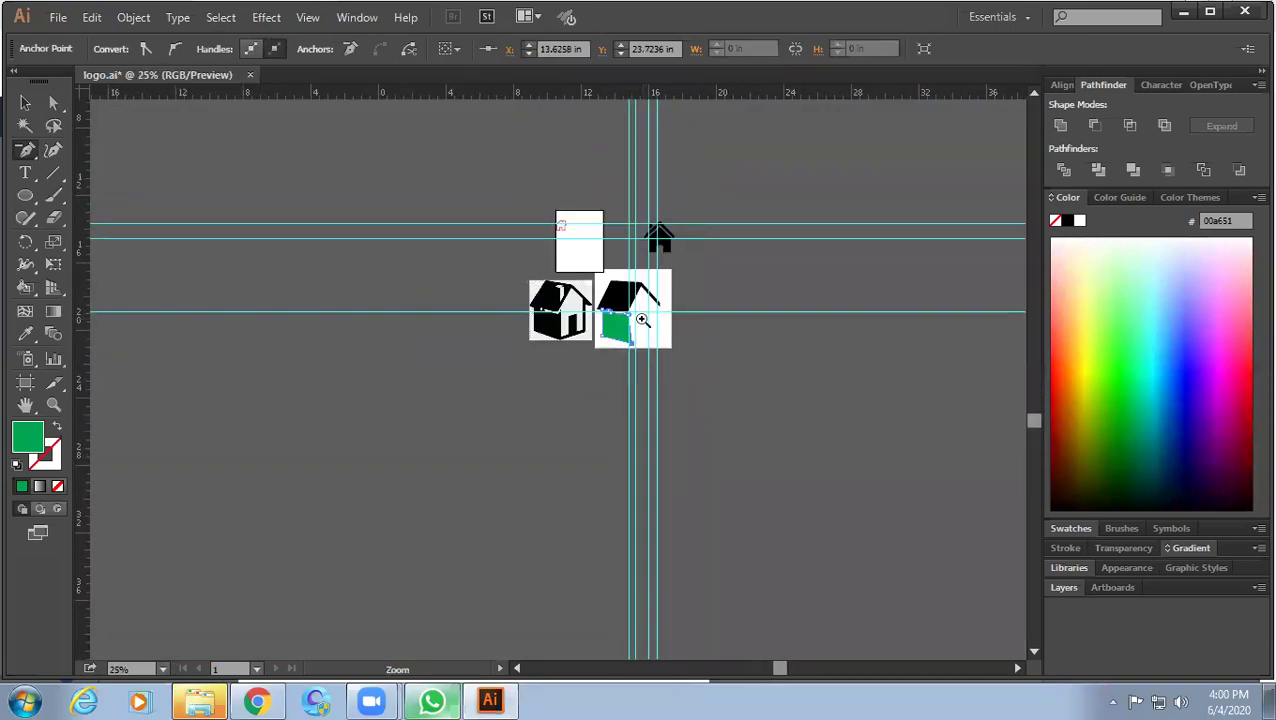
Change the green wall's fill to black from the Control bar swatches.
{"action": "left_click", "coordinate": [650, 336], "text": "ctrl+space"}
{"action": "left_click", "coordinate": [655, 333], "text": "ctrl+space"}
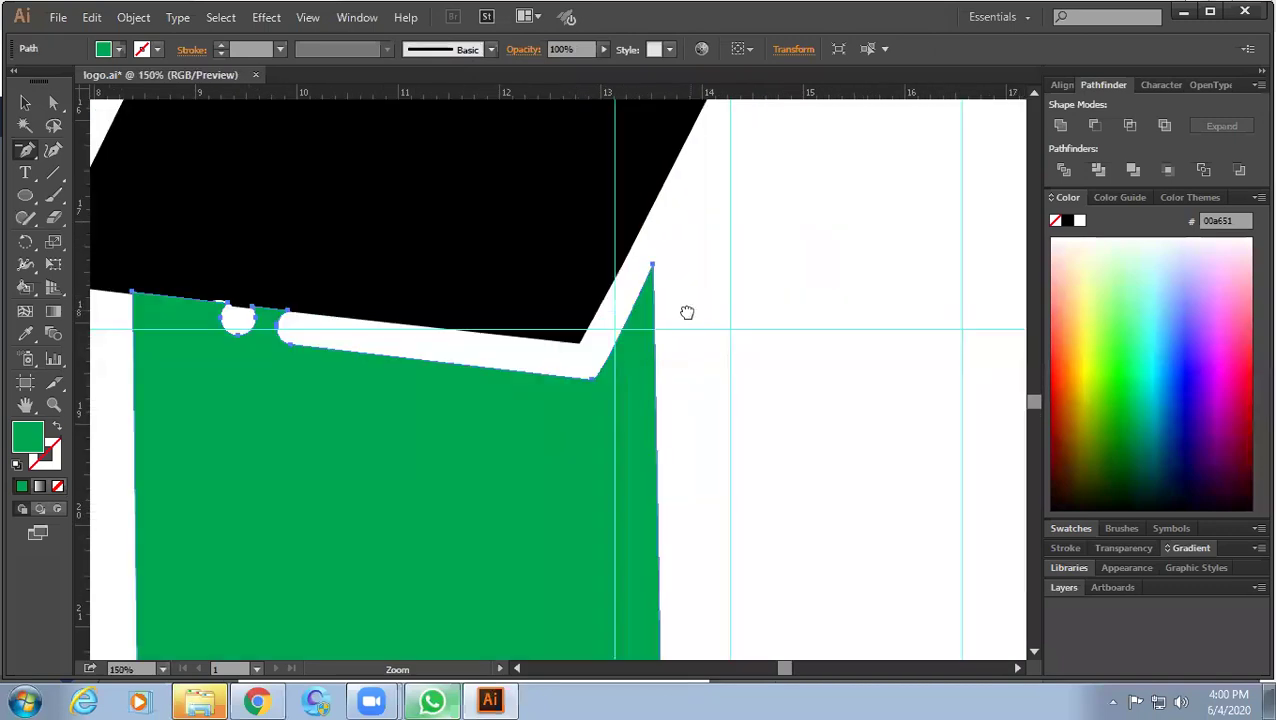
{"action": "left_click_drag", "start_coordinate": [685, 307], "coordinate": [683, 313]}
{"action": "key", "text": "v"}
{"action": "left_click", "coordinate": [771, 382]}
{"action": "left_click", "coordinate": [559, 478]}
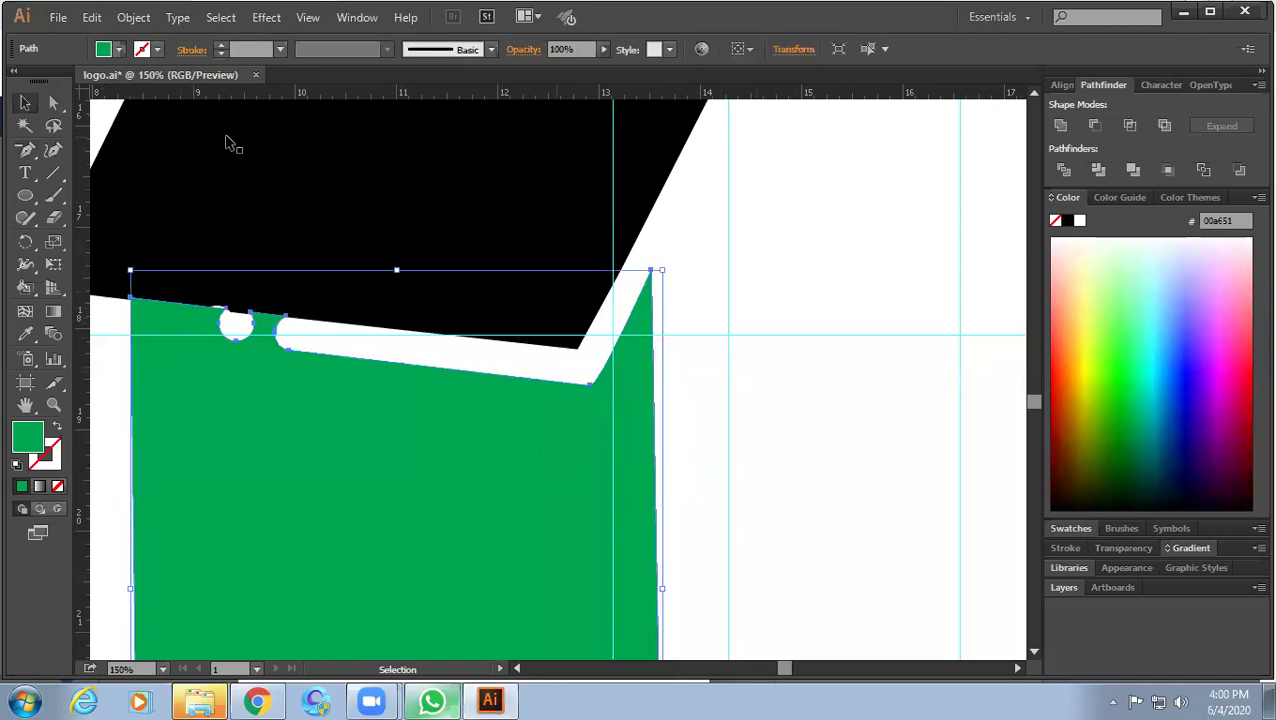
{"action": "left_click", "coordinate": [106, 49]}
{"action": "left_click", "coordinate": [51, 84]}
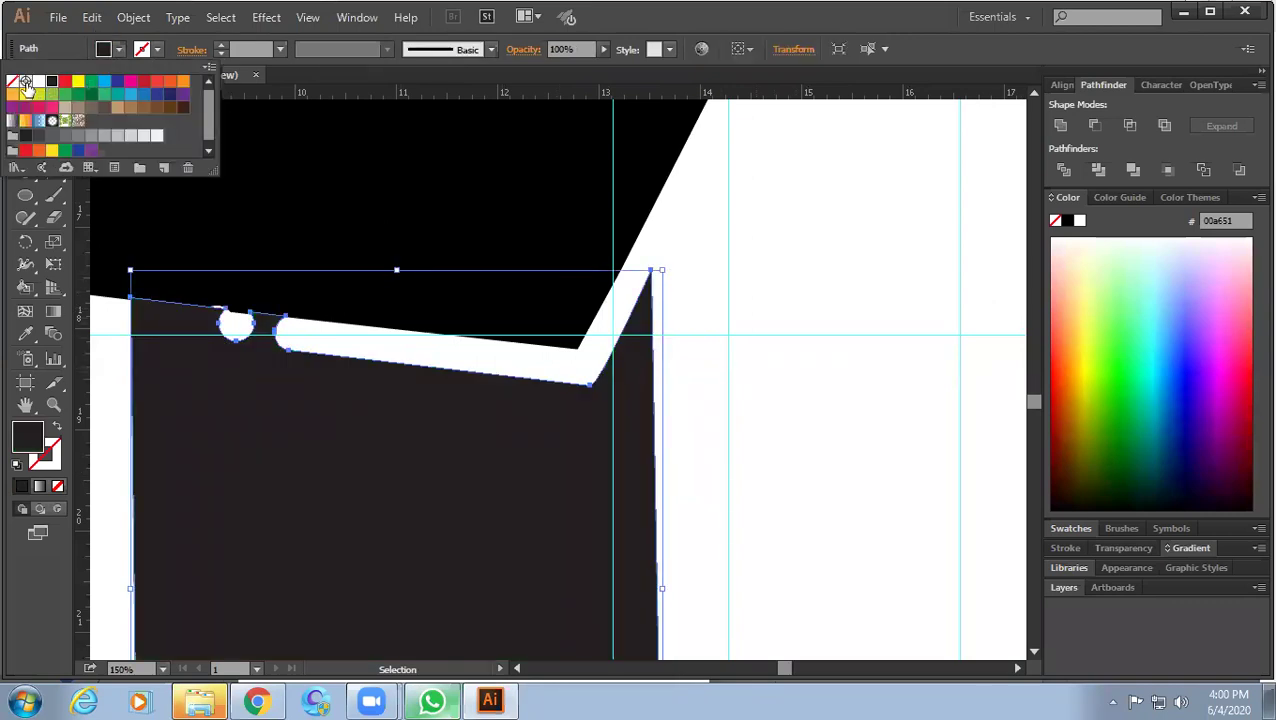
{"action": "left_click", "coordinate": [663, 325]}
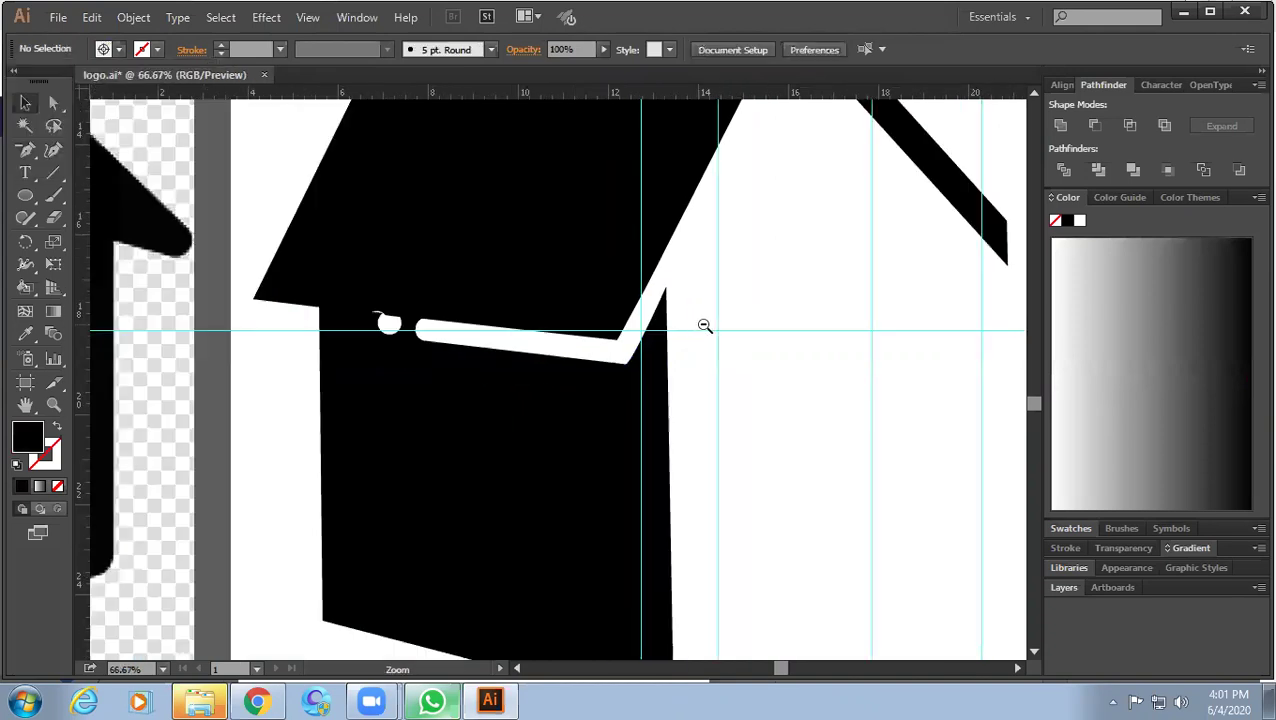
{"action": "scroll", "coordinate": [664, 350], "scroll_direction": "down", "scroll_amount": 2}
{"action": "scroll", "coordinate": [551, 317], "scroll_direction": "up", "scroll_amount": 1}
{"action": "scroll", "coordinate": [551, 317], "scroll_direction": "up", "scroll_amount": 2}
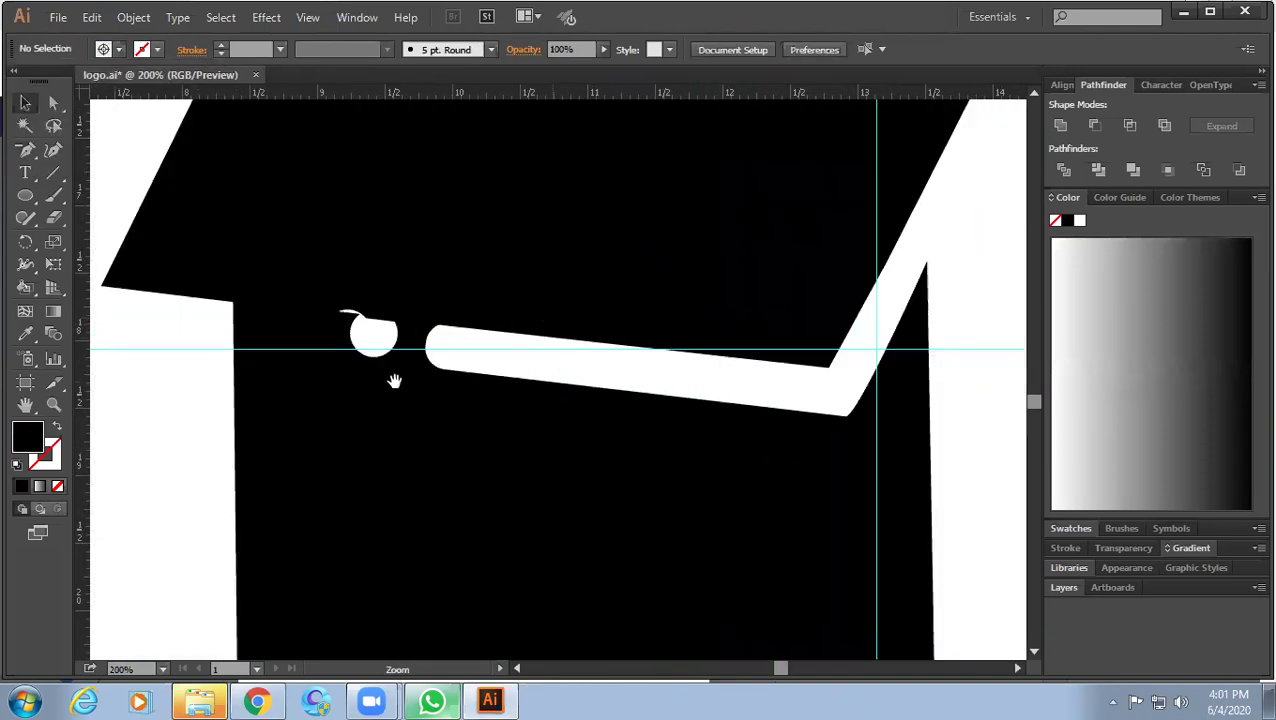
{"action": "left_click_drag", "start_coordinate": [394, 381], "coordinate": [365, 427]}
{"action": "scroll", "coordinate": [345, 370], "scroll_direction": "up", "scroll_amount": 1}
{"action": "scroll", "coordinate": [336, 359], "scroll_direction": "up", "scroll_amount": 2}
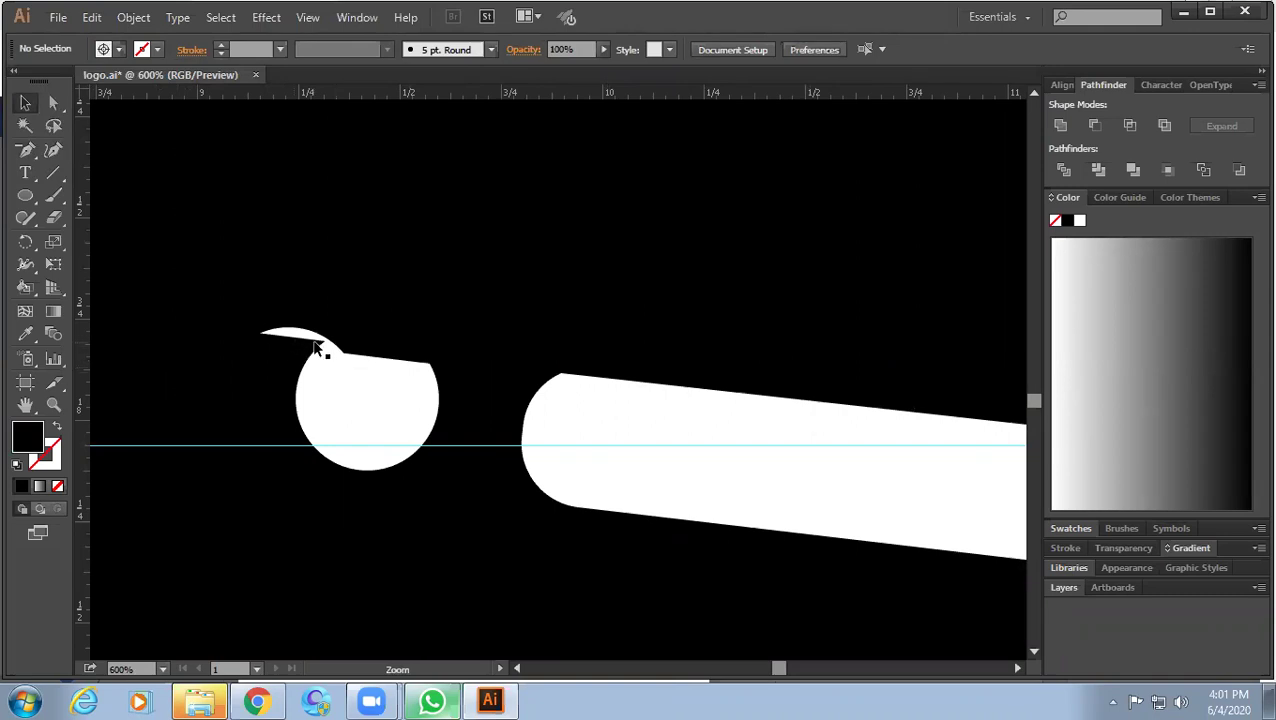
{"action": "scroll", "coordinate": [869, 364], "scroll_direction": "down", "scroll_amount": 5}
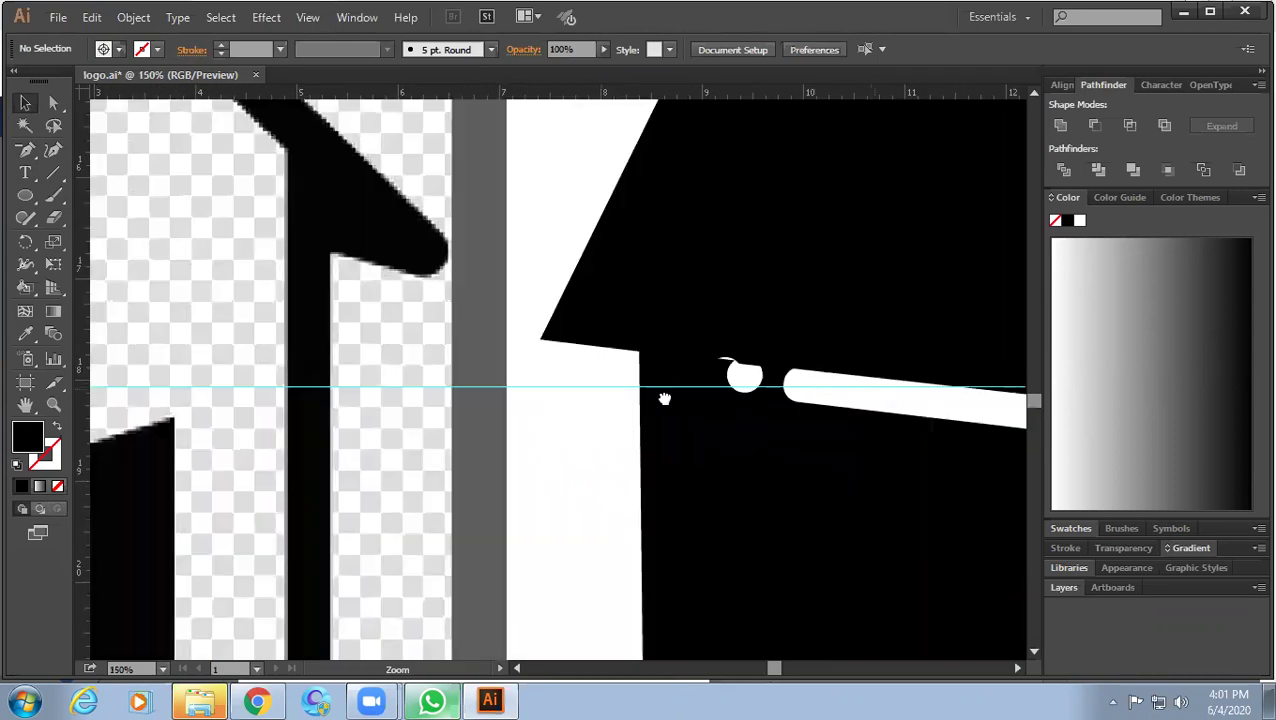
{"action": "scroll", "coordinate": [704, 437], "scroll_direction": "up", "scroll_amount": 1}
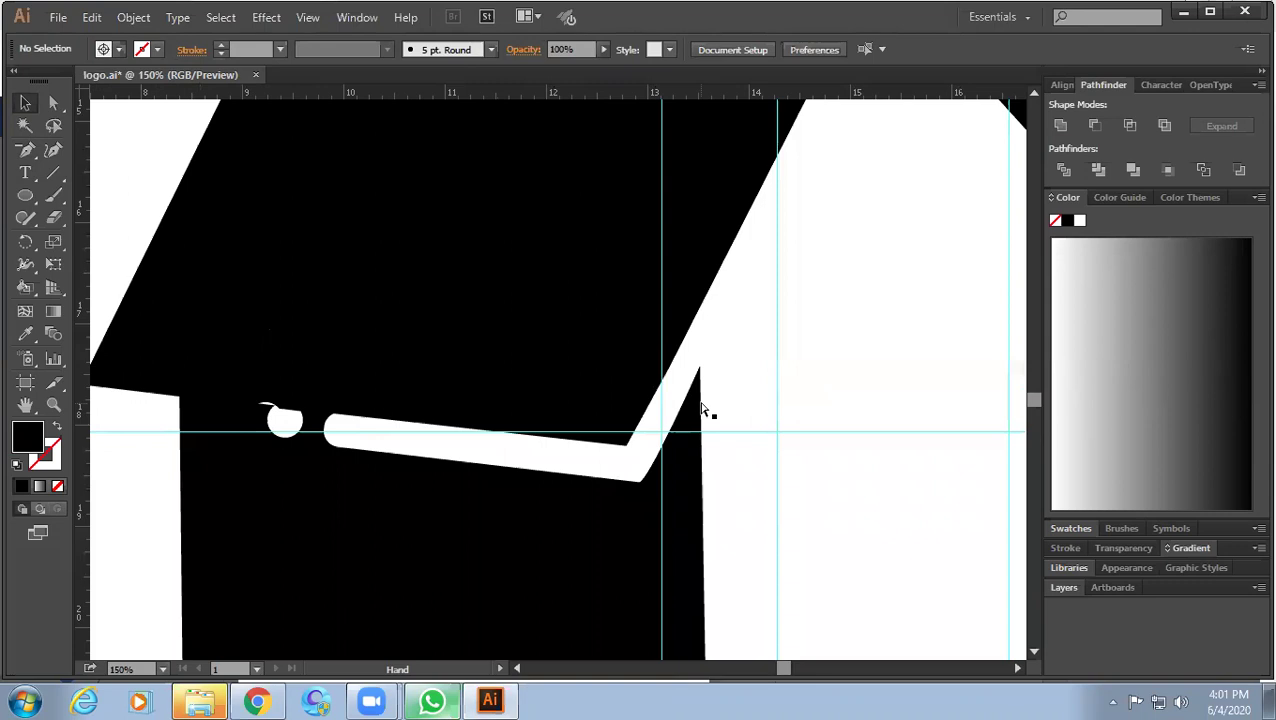
In Outline view, delete the stray lower duplicate of the rounded gap strip.
{"action": "key", "text": "ctrl+y"}
{"action": "scroll", "coordinate": [703, 405], "scroll_direction": "up", "scroll_amount": 1}
{"action": "scroll", "coordinate": [698, 400], "scroll_direction": "up", "scroll_amount": 1}
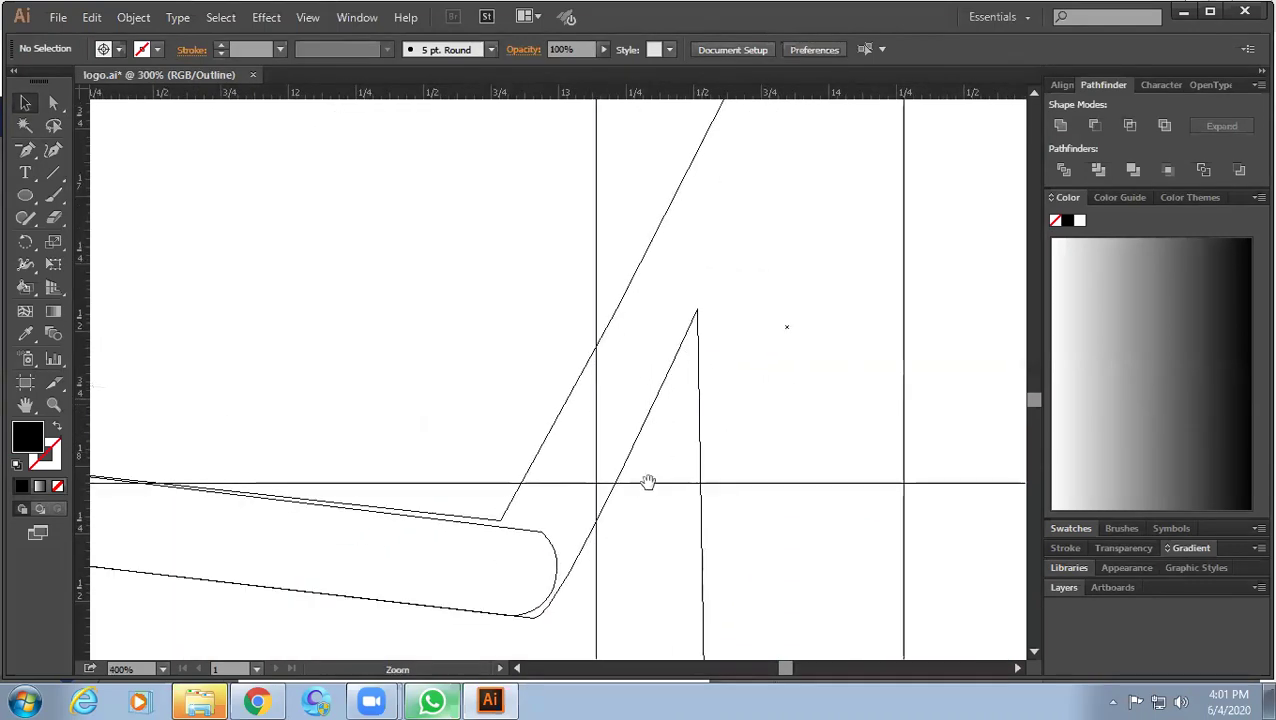
{"action": "left_click_drag", "start_coordinate": [648, 483], "coordinate": [712, 347]}
{"action": "mouse_move", "coordinate": [695, 399]}
{"action": "left_mouse_down"}
{"action": "mouse_move", "coordinate": [726, 353]}
{"action": "mouse_move", "coordinate": [678, 482]}
{"action": "left_mouse_up"}
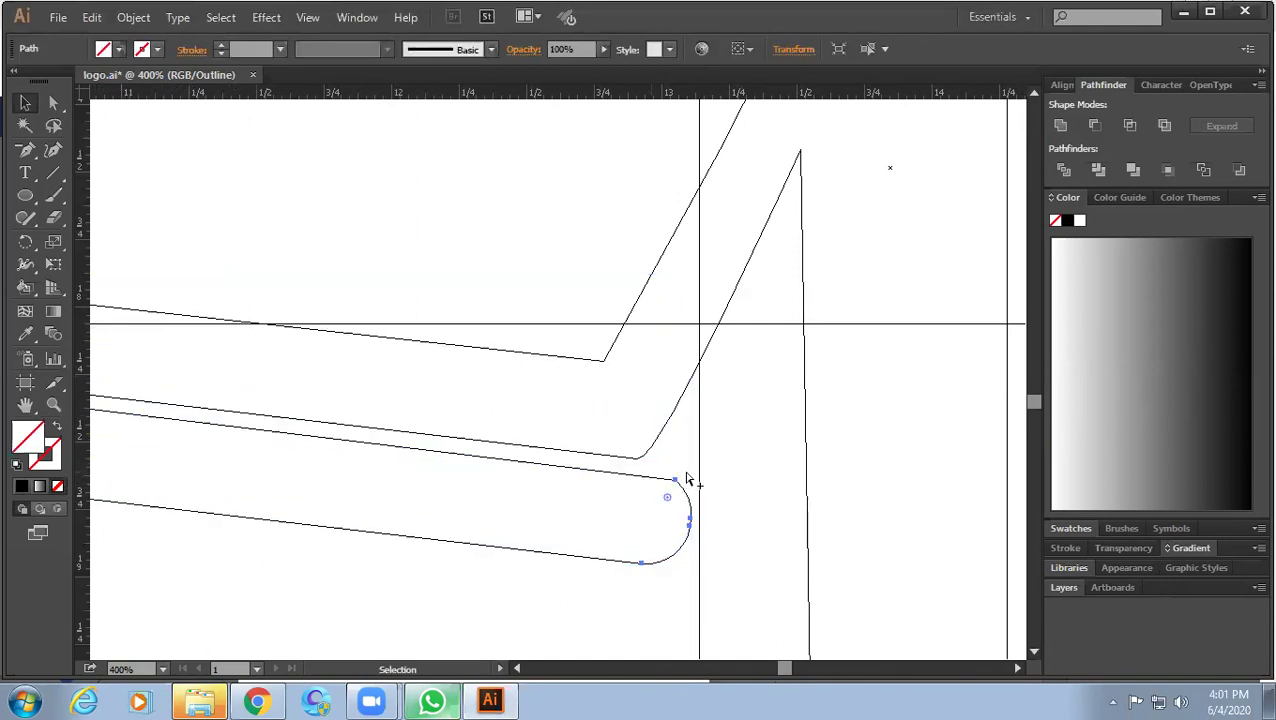
{"action": "scroll", "coordinate": [682, 480], "scroll_direction": "down", "scroll_amount": 1}
{"action": "scroll", "coordinate": [686, 478], "scroll_direction": "down", "scroll_amount": 1}
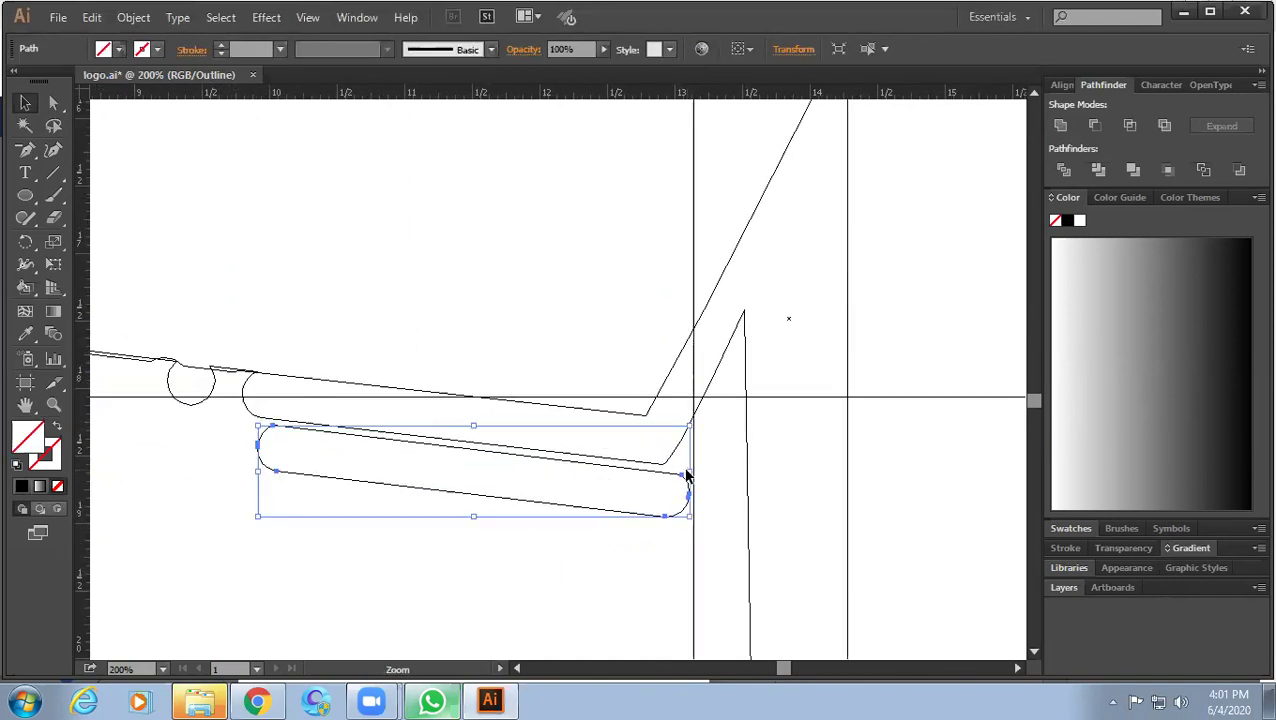
{"action": "key", "text": "Delete"}
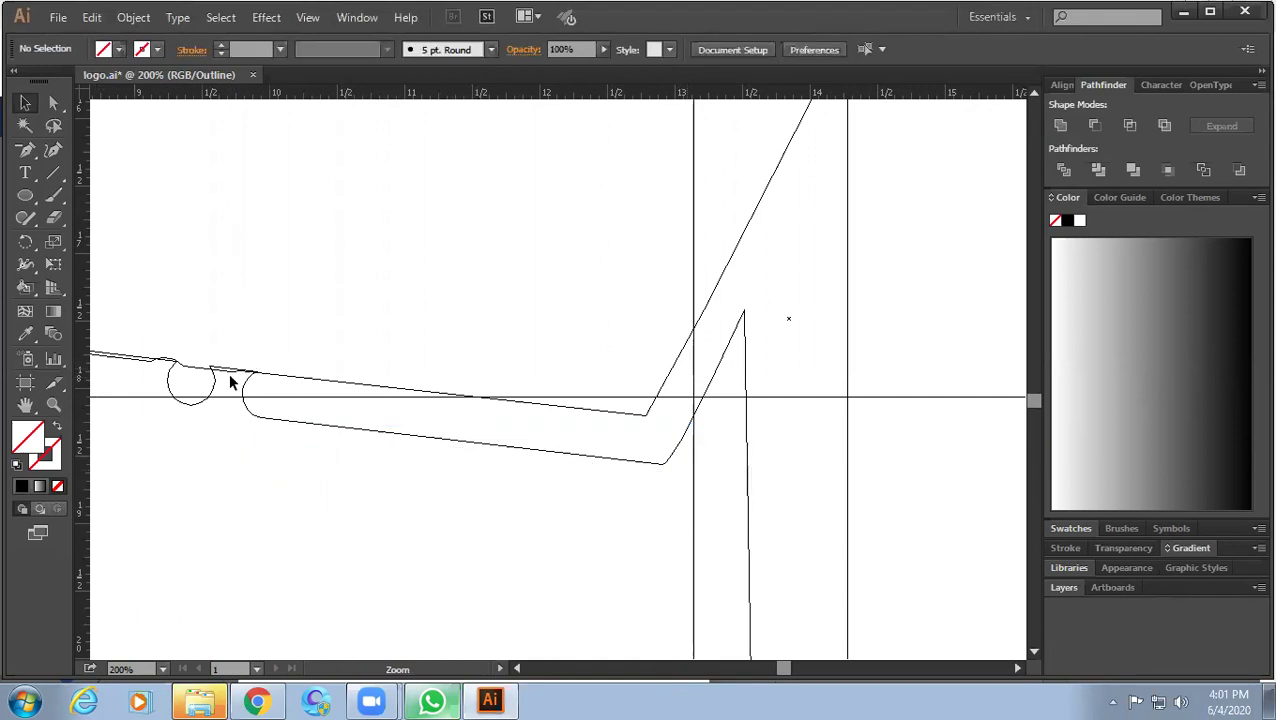
Back in Preview, inspect the black roof edge curving over the white dot.
{"action": "key", "text": "ctrl+y"}
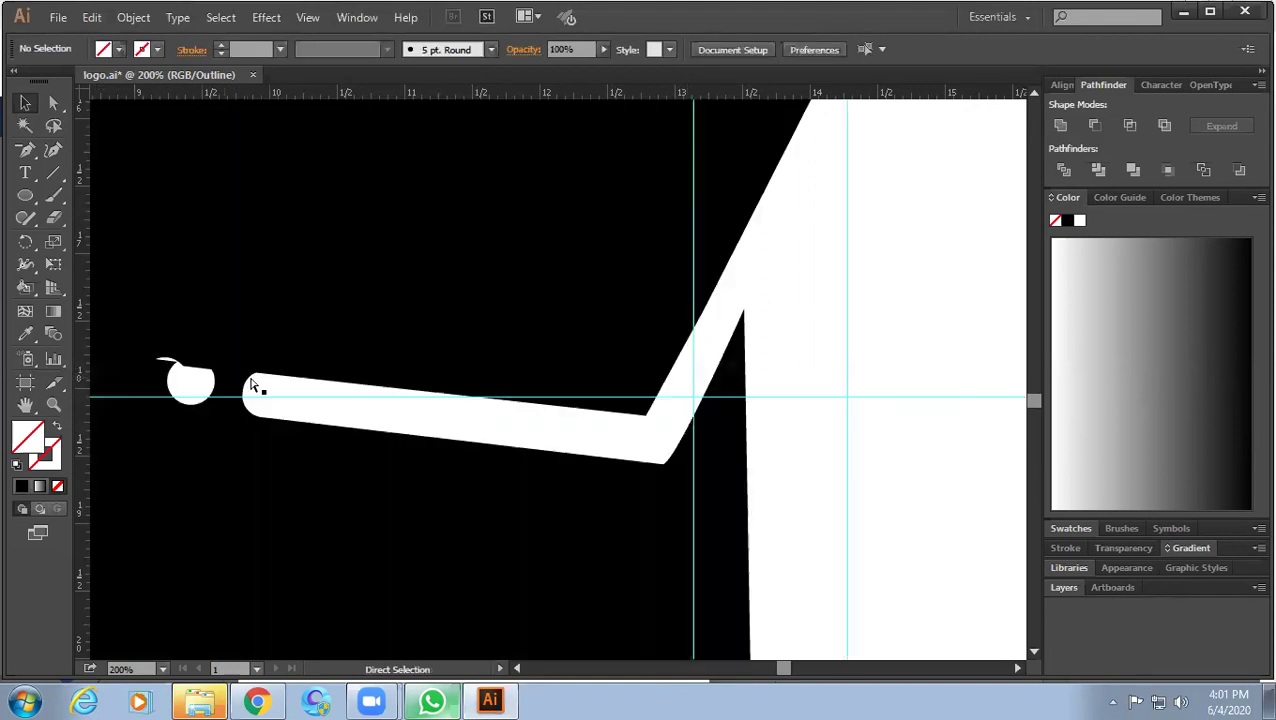
{"action": "scroll", "coordinate": [499, 399], "scroll_direction": "left", "scroll_amount": 2}
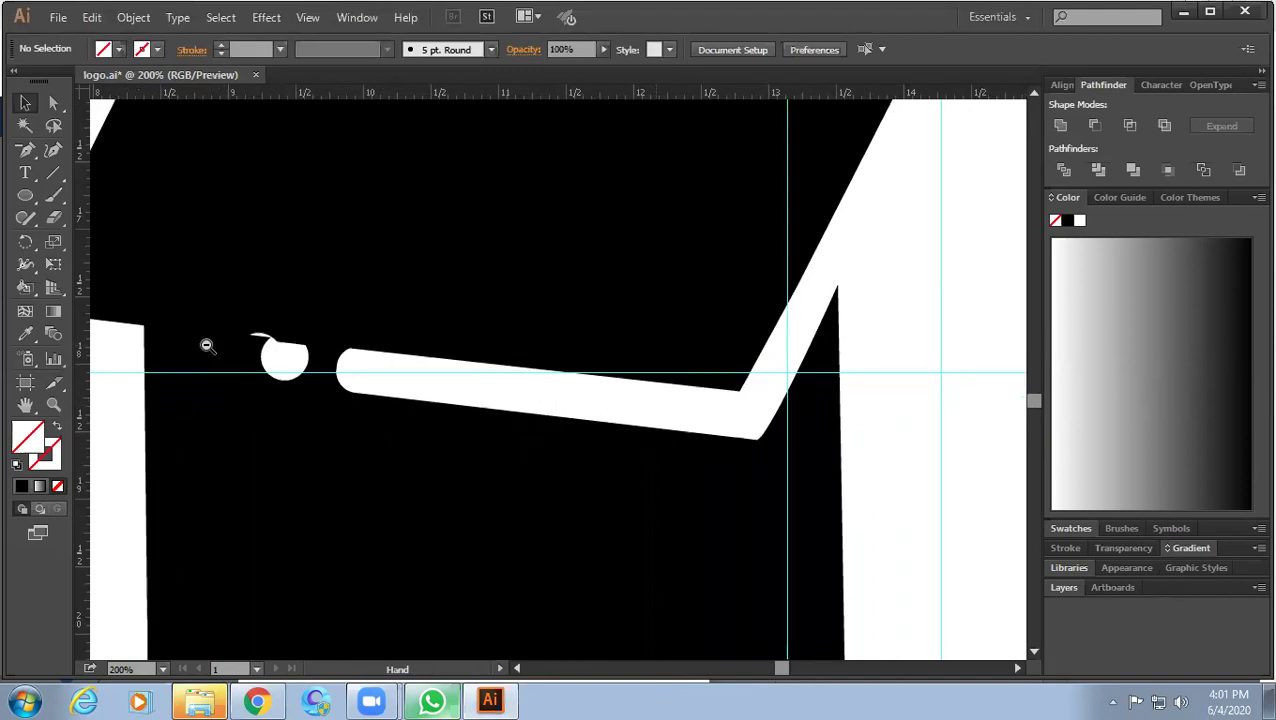
{"action": "scroll", "coordinate": [205, 345], "scroll_direction": "up", "scroll_amount": 3}
{"action": "left_click_drag", "start_coordinate": [348, 362], "coordinate": [418, 404]}
{"action": "left_click", "coordinate": [522, 432]}
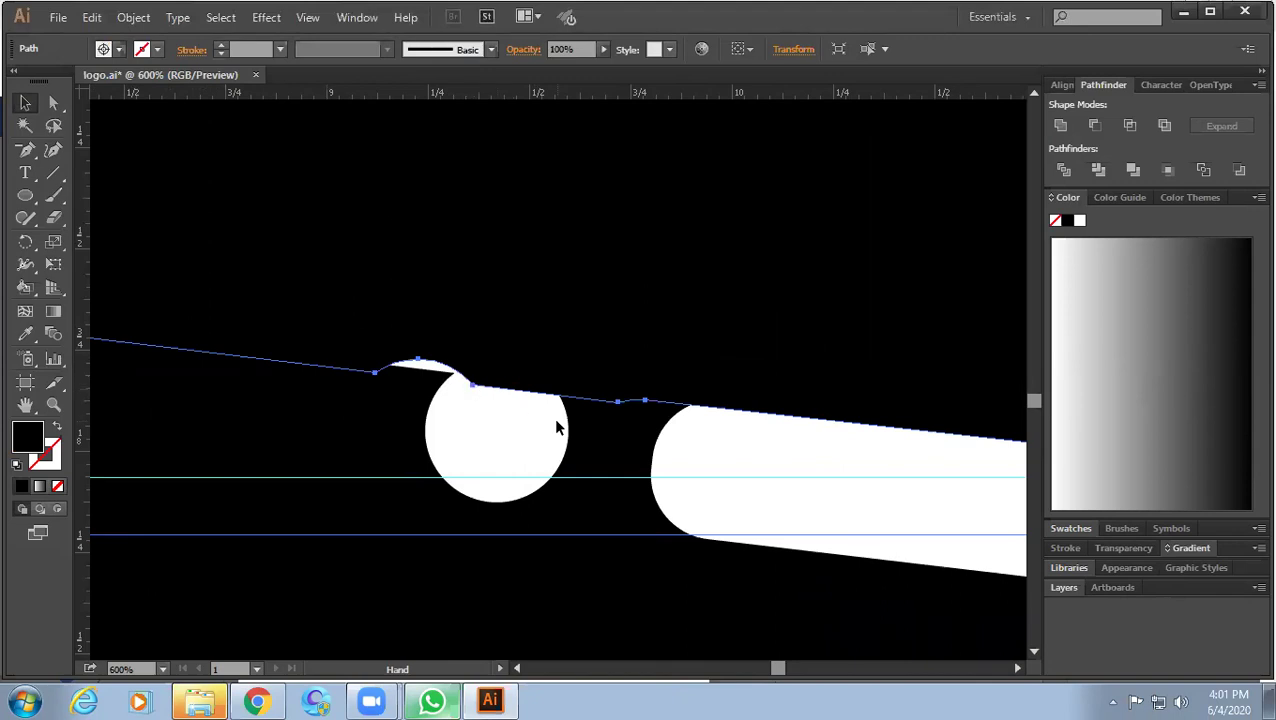
{"action": "scroll", "coordinate": [605, 407], "scroll_direction": "down", "scroll_amount": 2}
{"action": "scroll", "coordinate": [612, 404], "scroll_direction": "down", "scroll_amount": 3}
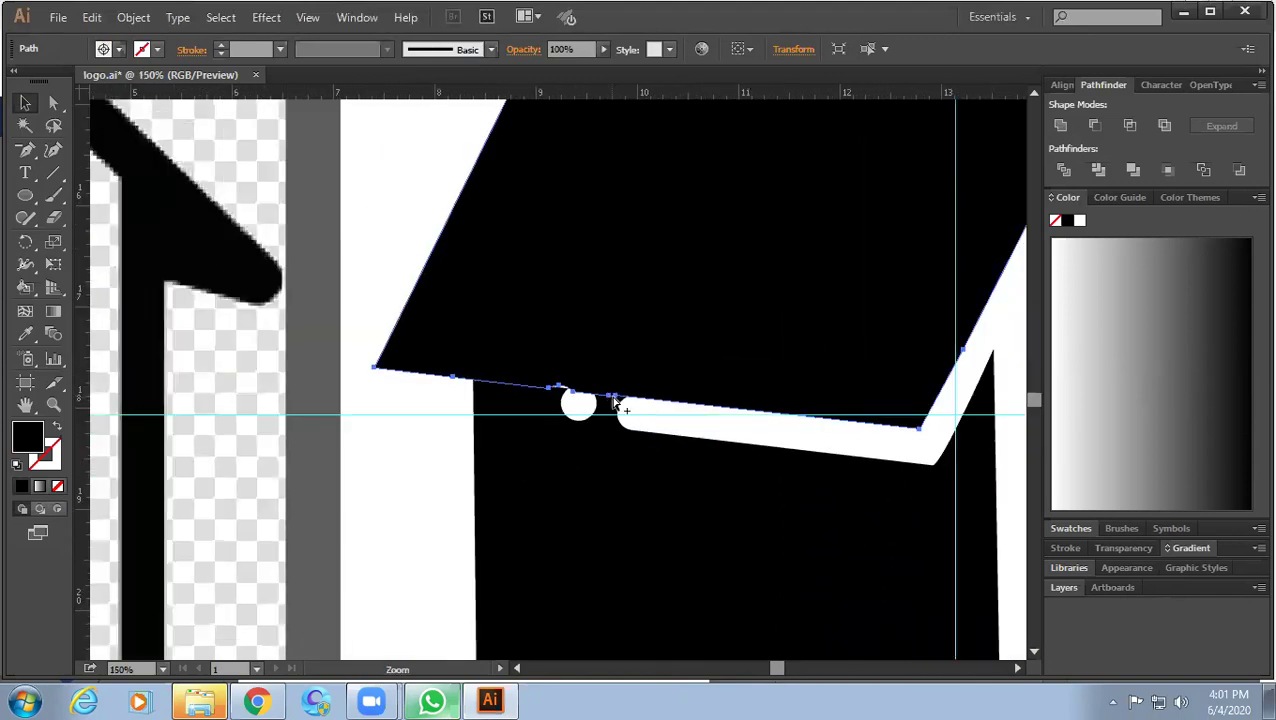
{"action": "left_click_drag", "start_coordinate": [957, 507], "coordinate": [851, 516]}
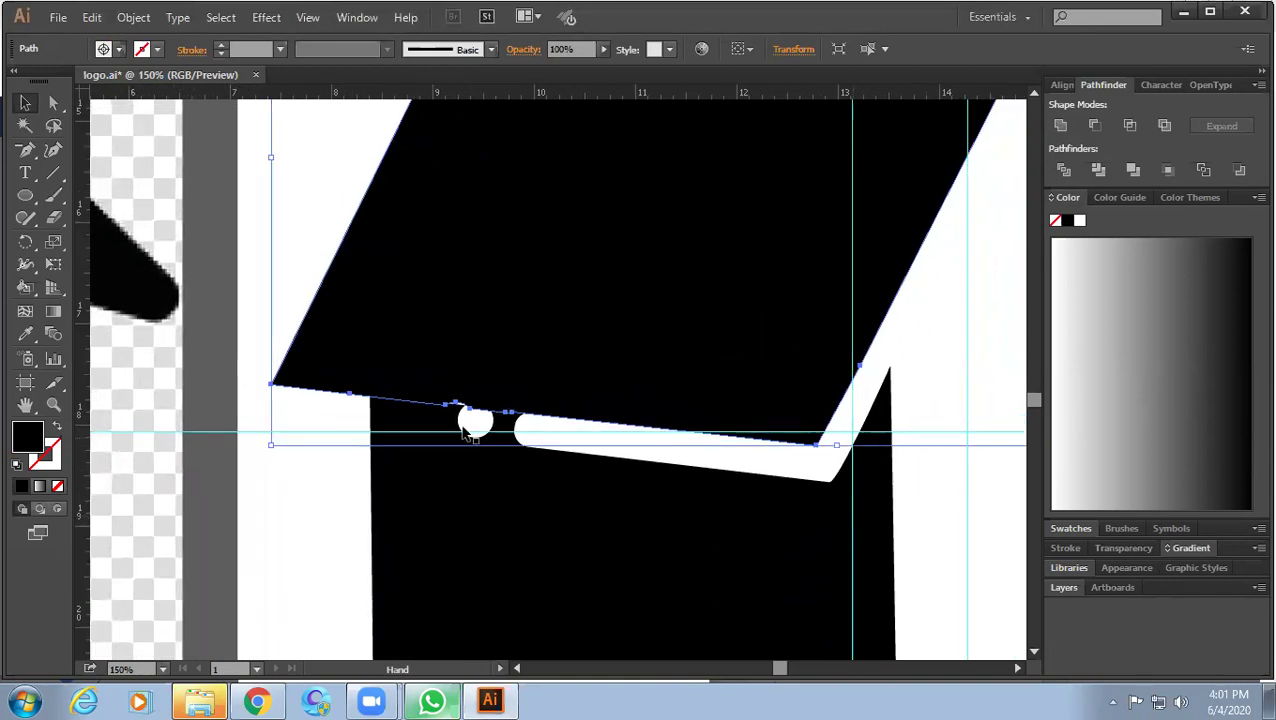
{"action": "scroll", "coordinate": [460, 408], "scroll_direction": "up", "scroll_amount": 2}
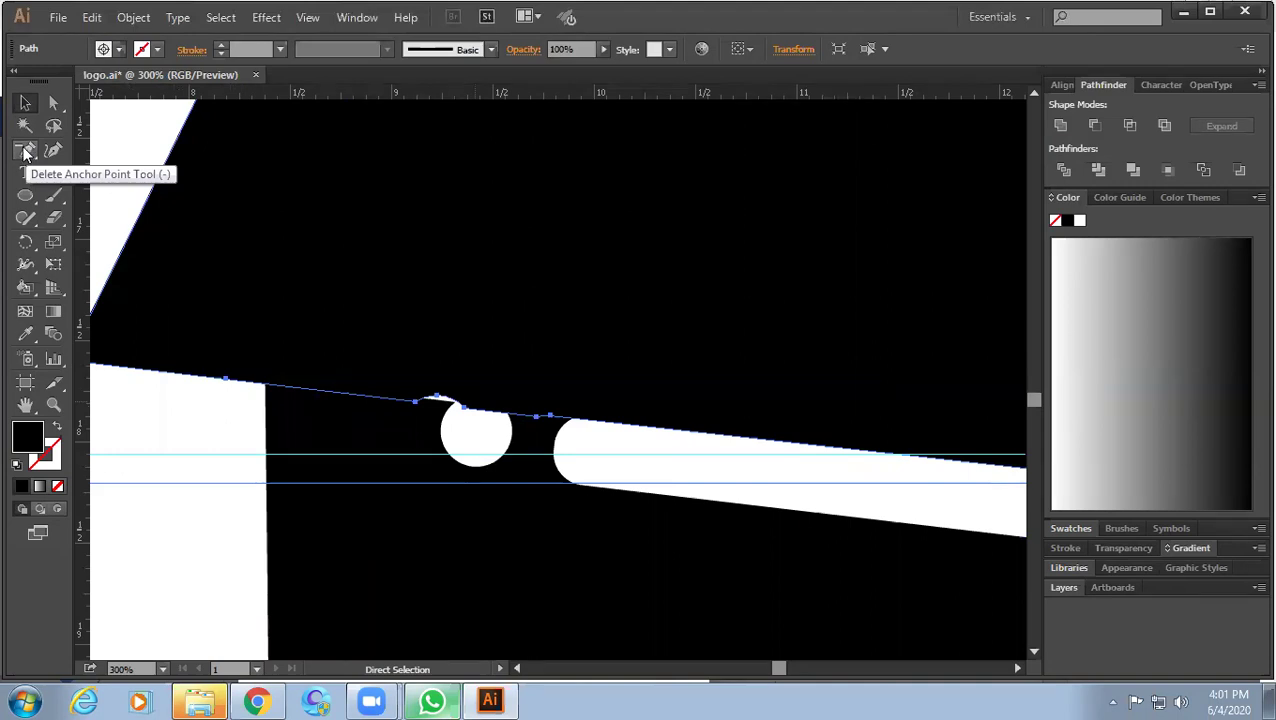
{"action": "left_click", "coordinate": [25, 196]}
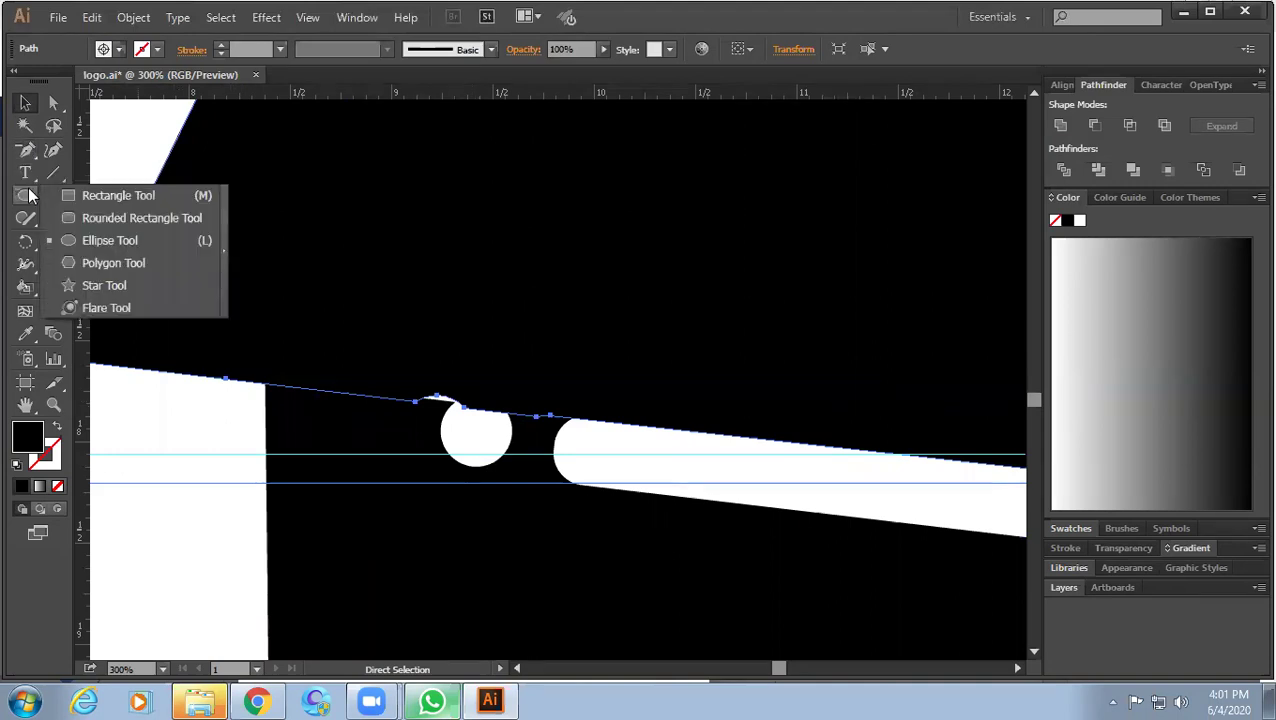
Draw a rectangle above the white dot and stretch it down to cover it.
{"action": "left_click", "coordinate": [110, 196]}
{"action": "left_click", "coordinate": [402, 354], "text": "ctrl"}
{"action": "left_click_drag", "start_coordinate": [419, 401], "coordinate": [653, 477]}
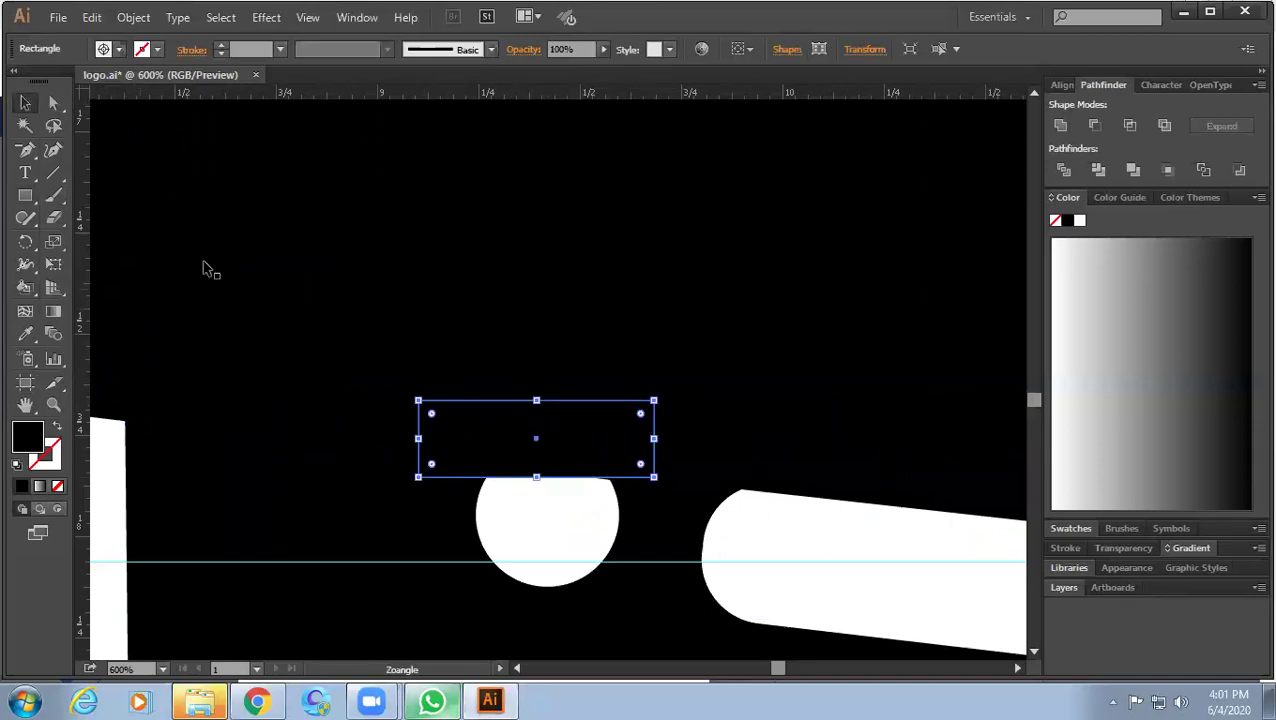
{"action": "left_click", "coordinate": [55, 104]}
{"action": "left_click_drag", "start_coordinate": [540, 477], "coordinate": [537, 600]}
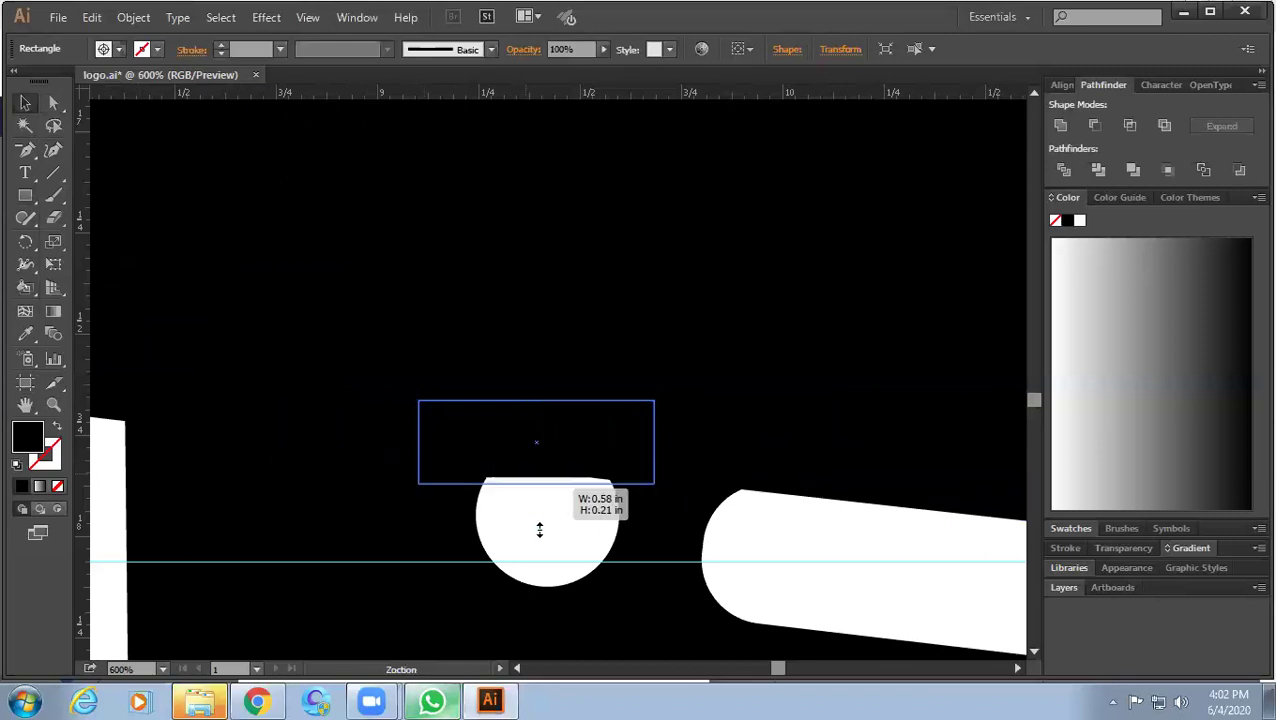
Deselect and zoom out to check the result, then zoom in on the gap strip's left end.
{"action": "left_click", "coordinate": [278, 293], "text": "alt"}
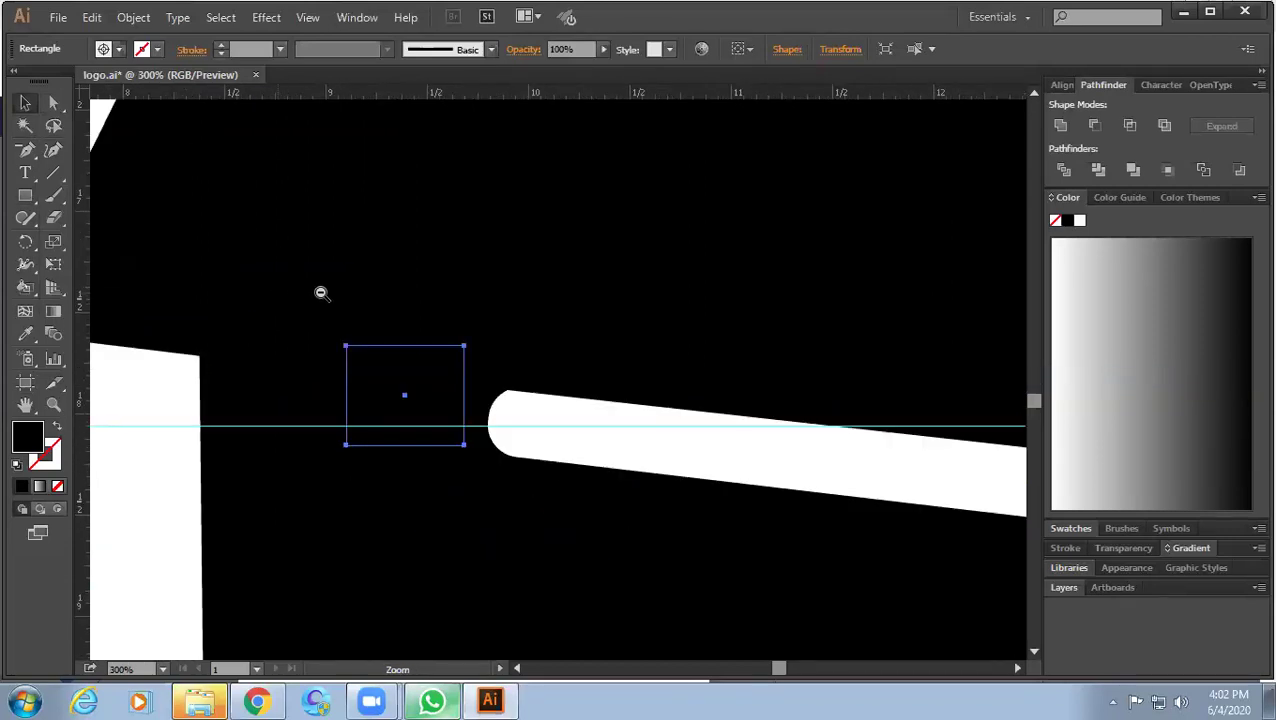
{"action": "left_click", "coordinate": [321, 296], "text": "alt"}
{"action": "key", "text": "ctrl+shift+a"}
{"action": "left_click", "coordinate": [25, 103]}
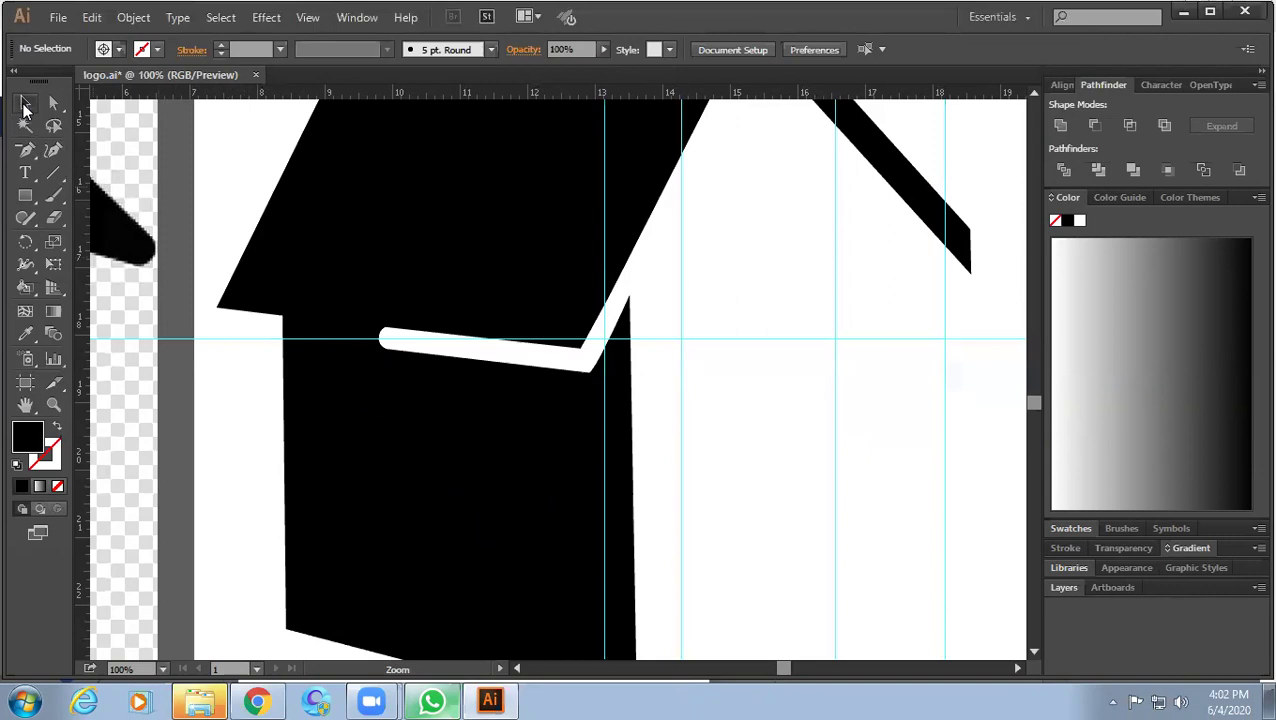
{"action": "mouse_move", "coordinate": [436, 383]}
{"action": "left_mouse_down"}
{"action": "mouse_move", "coordinate": [641, 396]}
{"action": "mouse_move", "coordinate": [591, 470]}
{"action": "mouse_move", "coordinate": [602, 496]}
{"action": "left_mouse_up"}
{"action": "left_click", "coordinate": [621, 382], "text": "ctrl"}
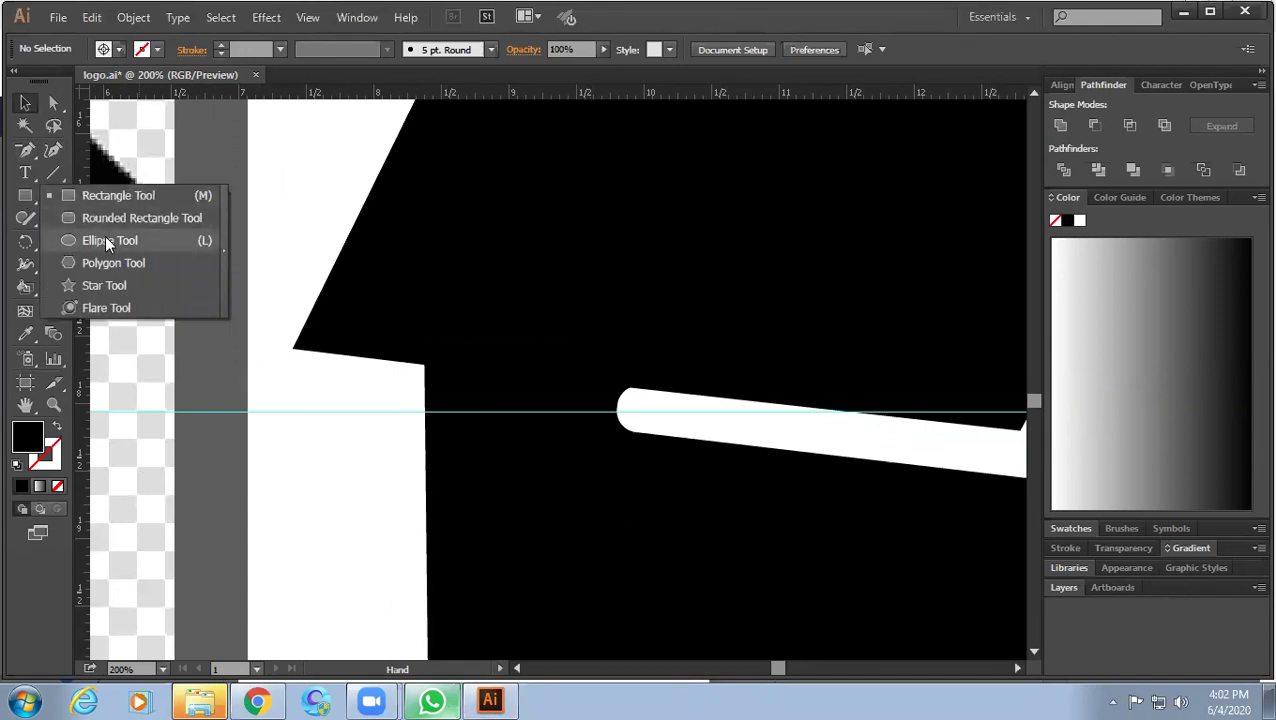
Draw a small circle left of the white bar, nudge it down, and fill it white.
{"action": "left_click_drag", "start_coordinate": [27, 199], "coordinate": [100, 239]}
{"action": "left_click_drag", "start_coordinate": [561, 390], "coordinate": [589, 418]}
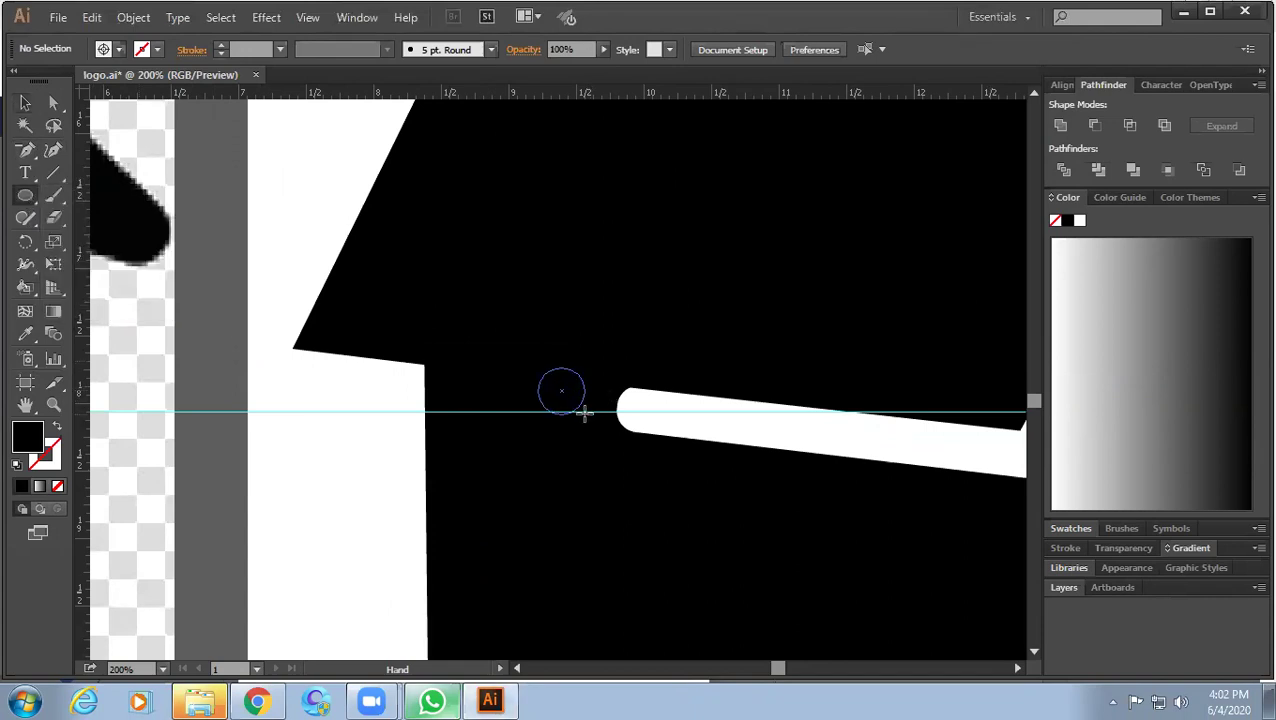
{"action": "key", "text": "Down"}
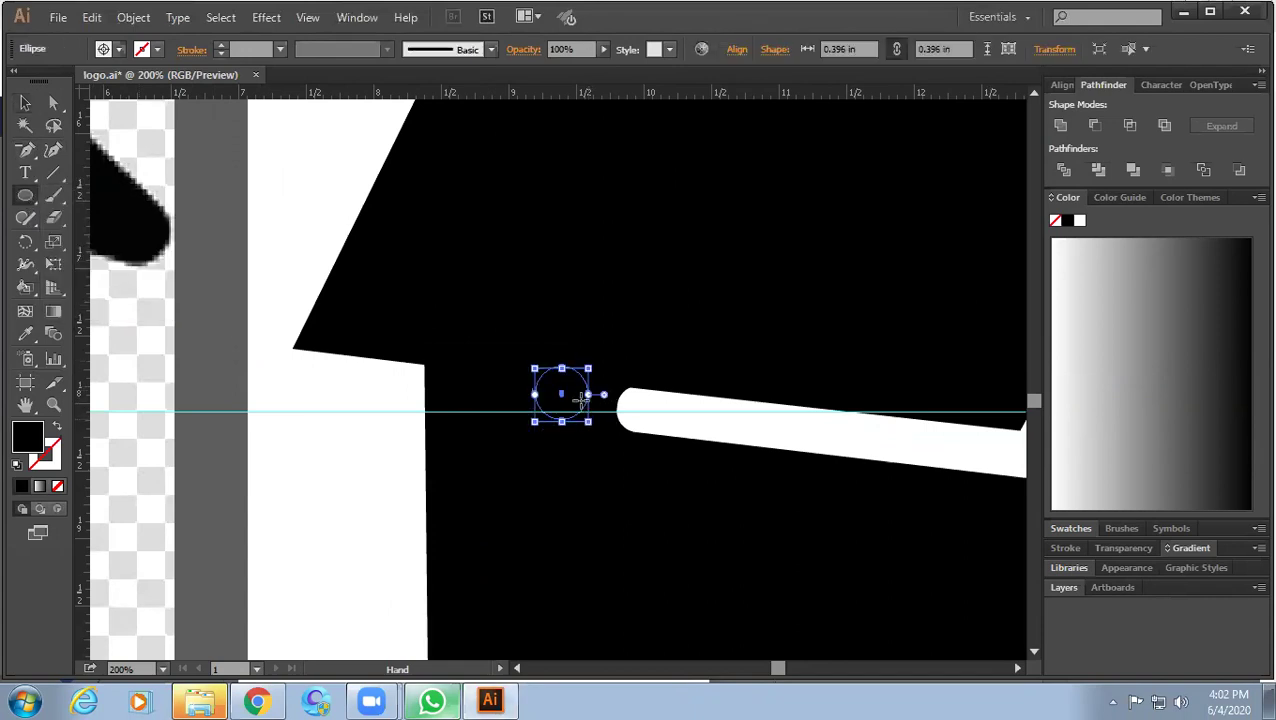
{"action": "left_click", "coordinate": [103, 49]}
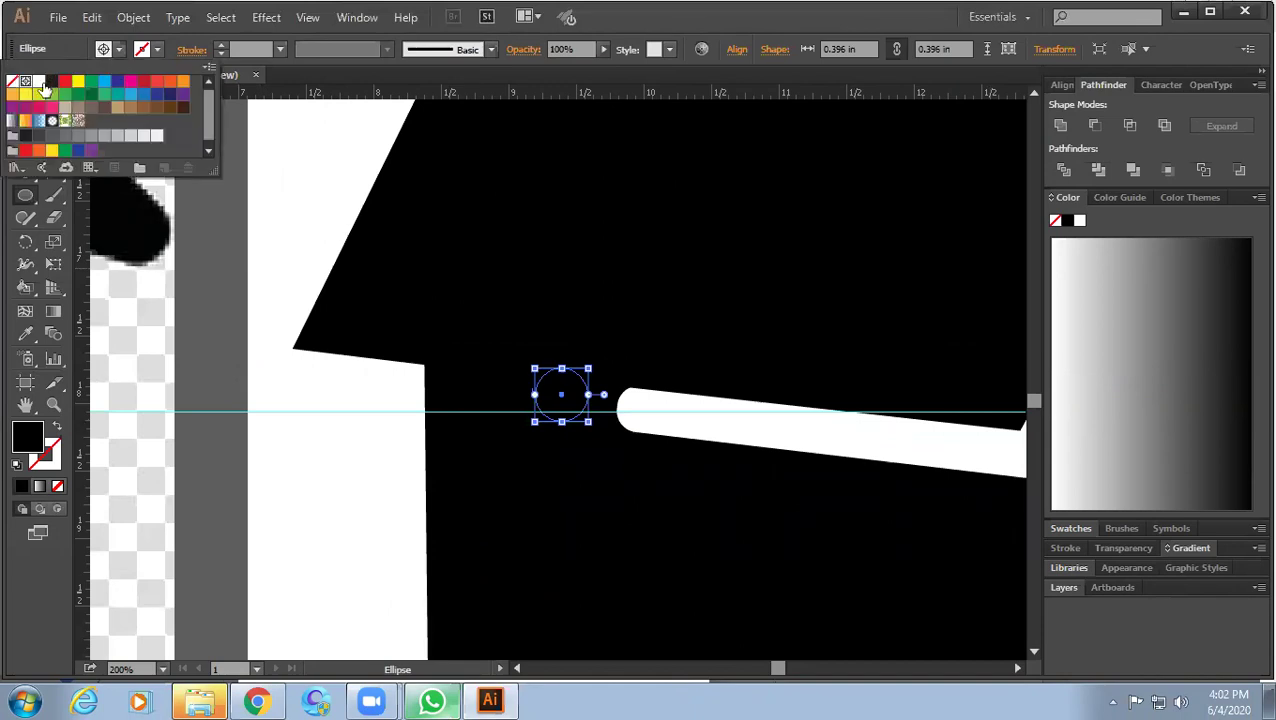
{"action": "left_click", "coordinate": [26, 81]}
{"action": "left_click", "coordinate": [502, 278]}
{"action": "left_click", "coordinate": [358, 399]}
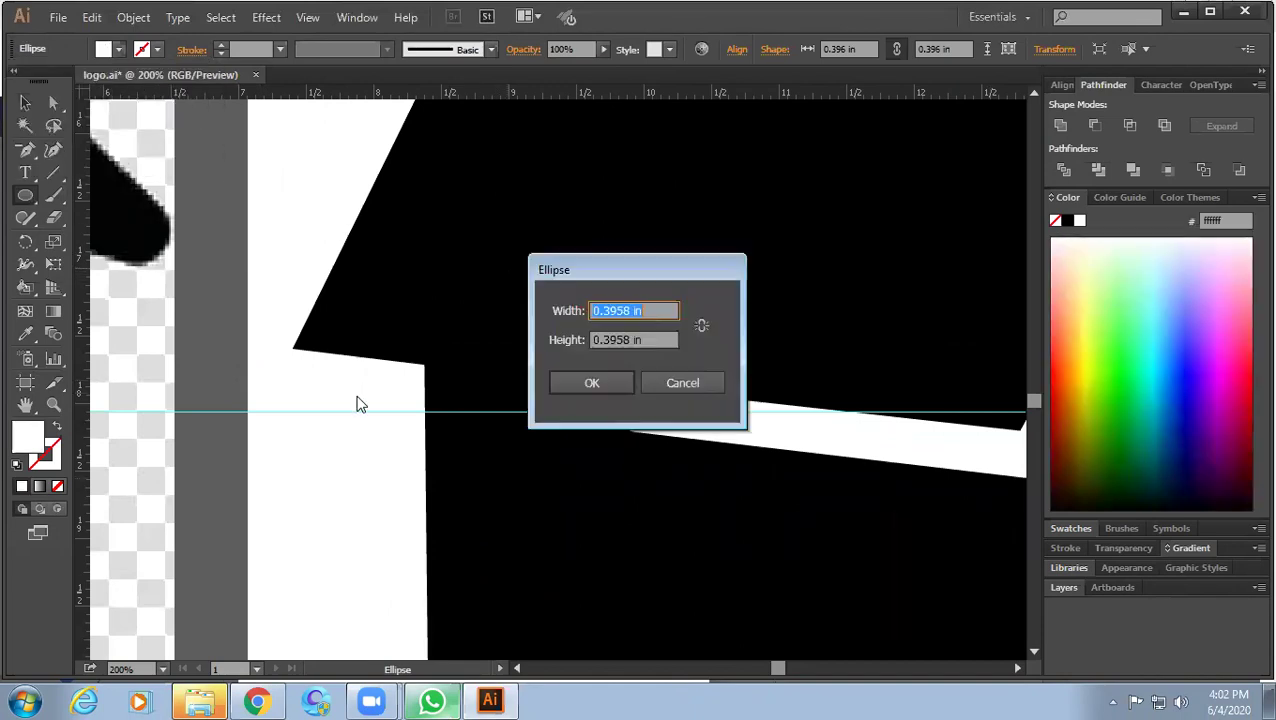
{"action": "left_click", "coordinate": [683, 383]}
Select the white dot together with the white bar.
{"action": "left_click", "coordinate": [25, 102]}
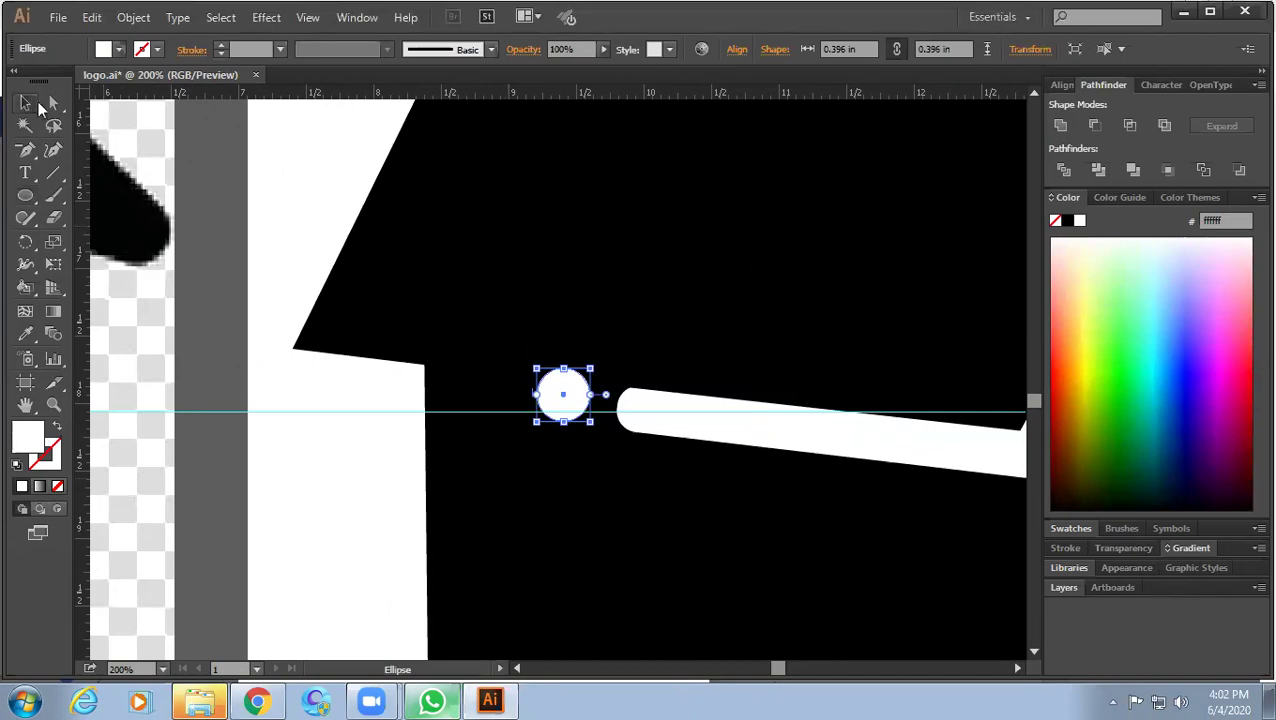
{"action": "left_click", "coordinate": [318, 404]}
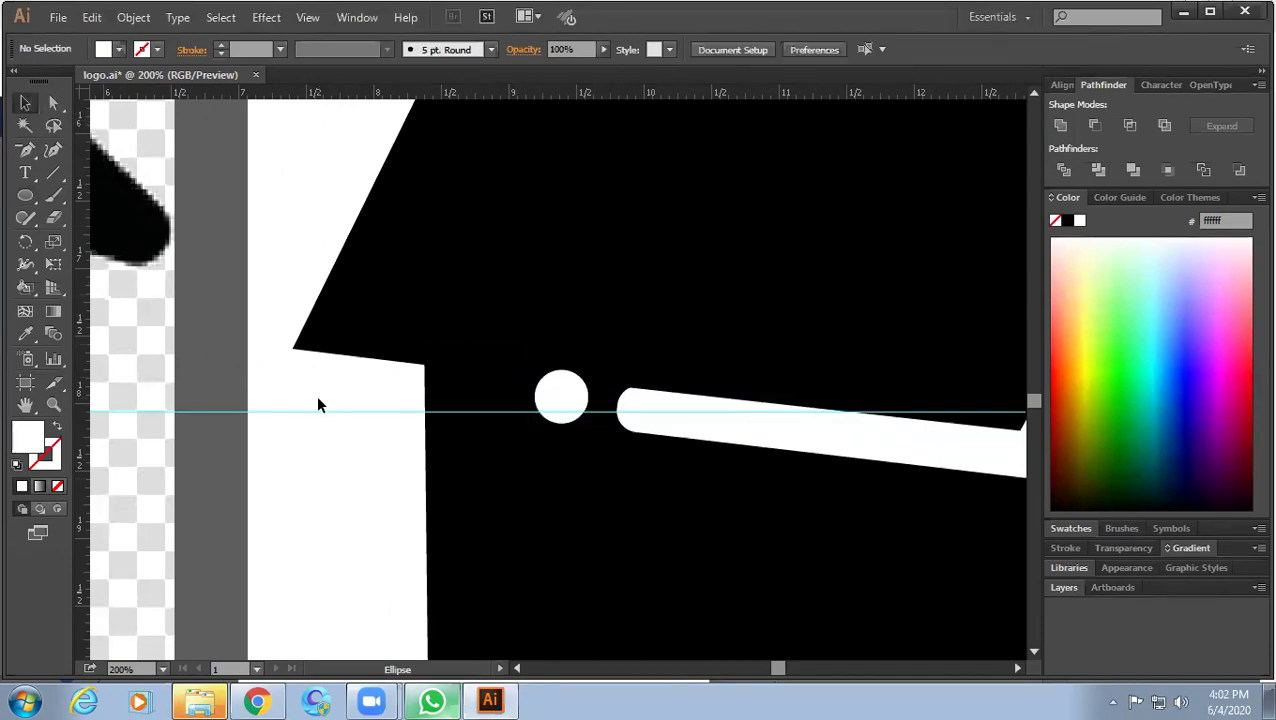
{"action": "left_click_drag", "start_coordinate": [304, 278], "coordinate": [535, 444]}
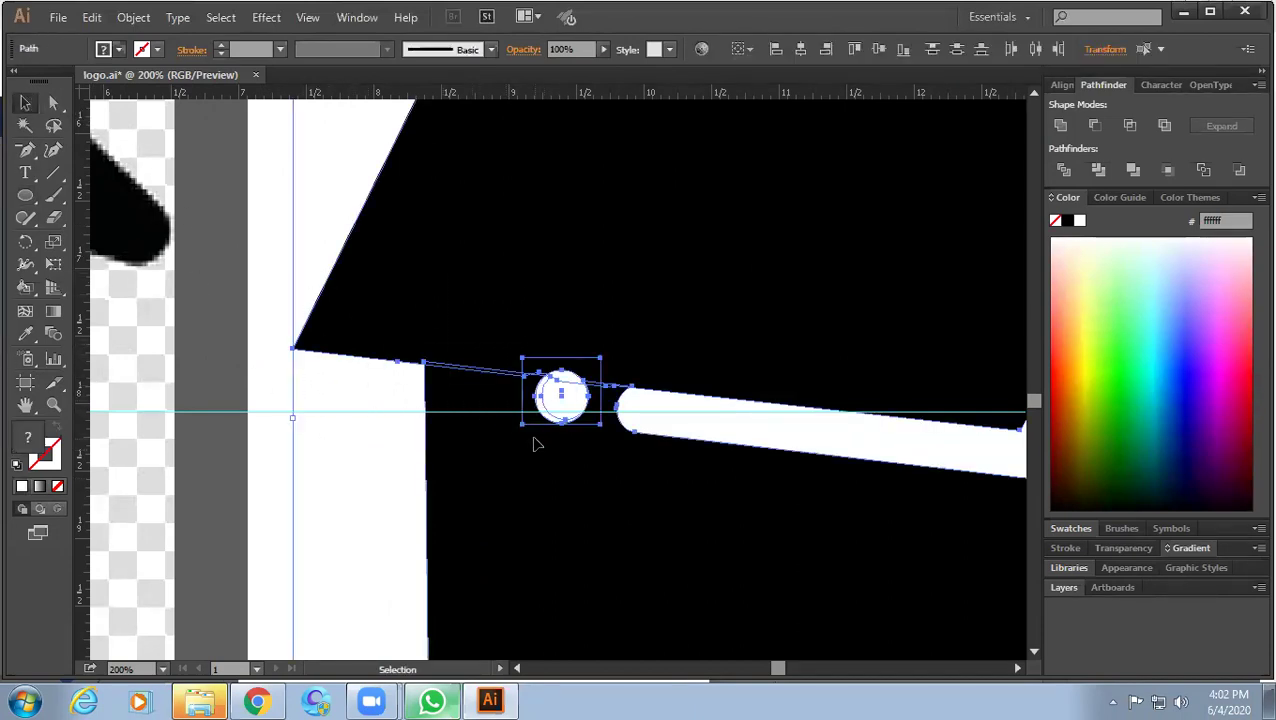
Divide the overlapping shapes with Pathfinder and ungroup the resulting pieces.
{"action": "left_click", "coordinate": [1066, 170]}
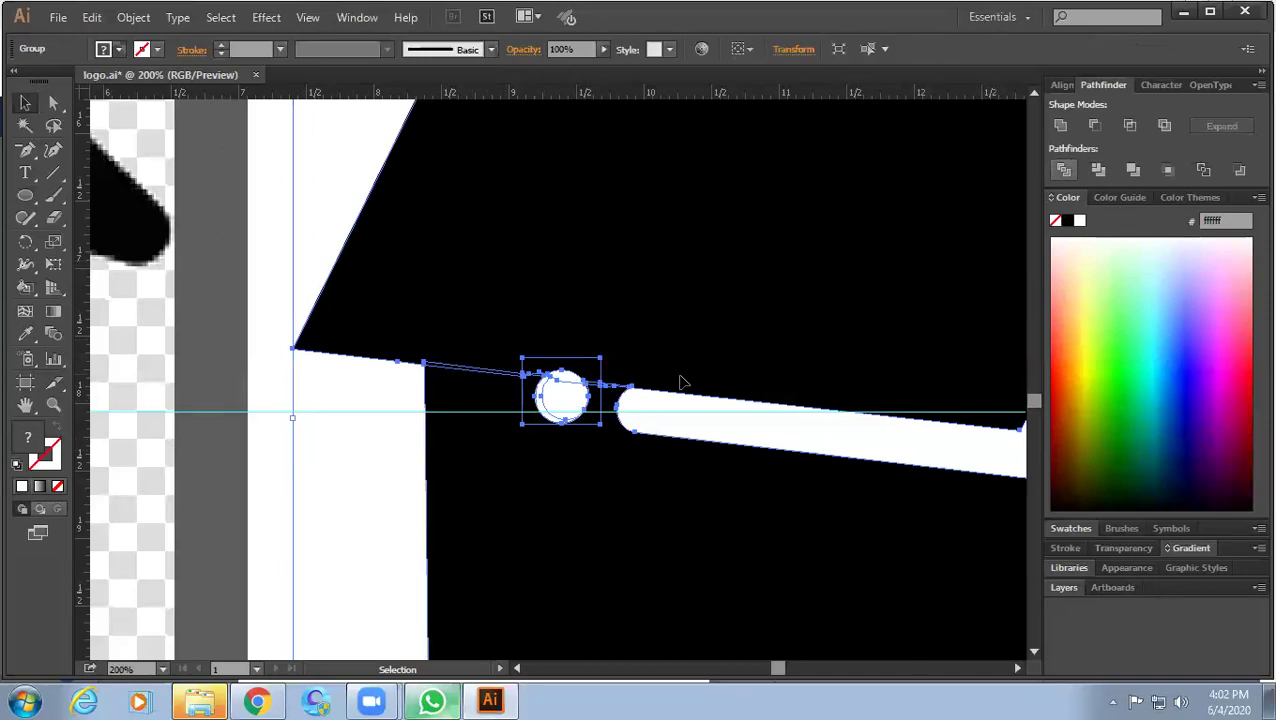
{"action": "right_click", "coordinate": [553, 416]}
{"action": "left_click", "coordinate": [625, 524]}
{"action": "left_click", "coordinate": [382, 472]}
{"action": "left_click", "coordinate": [566, 381]}
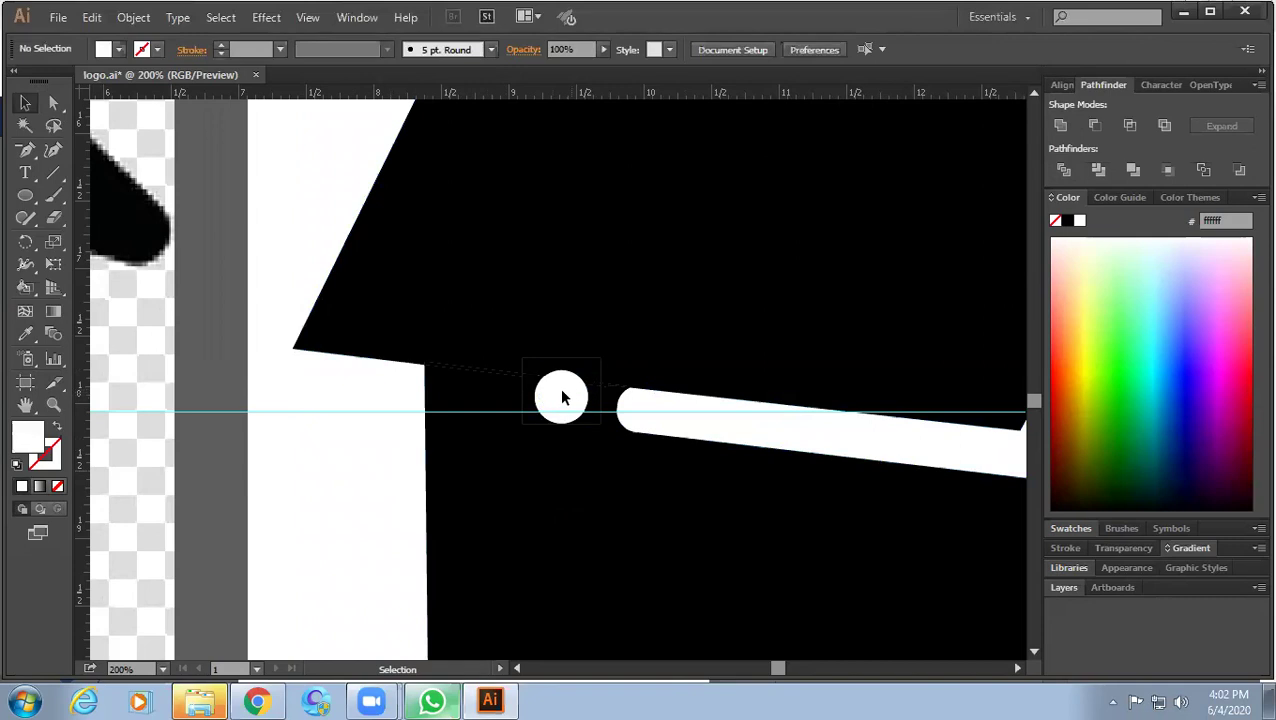
{"action": "left_click", "coordinate": [552, 398]}
Check paths in Outline view, then unite the thin strip above the dot into one shape.
{"action": "key", "text": "ctrl+y"}
{"action": "key", "text": "a"}
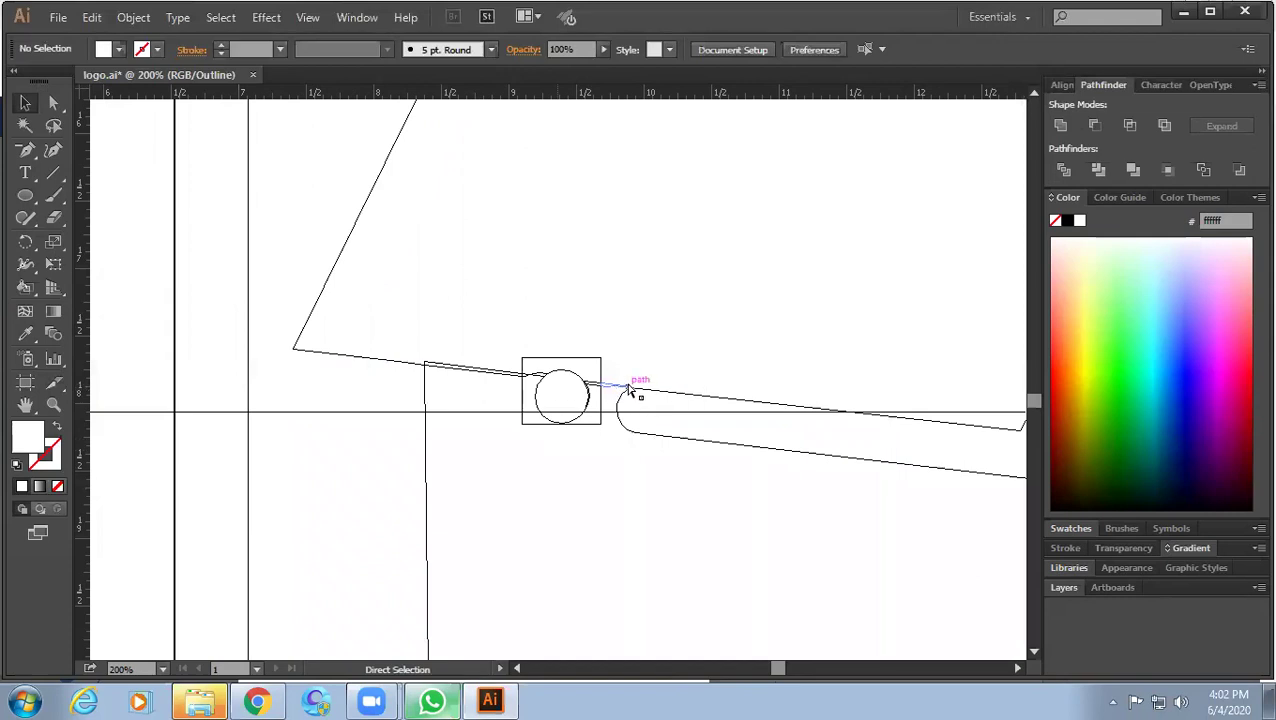
{"action": "key", "text": "ctrl+y"}
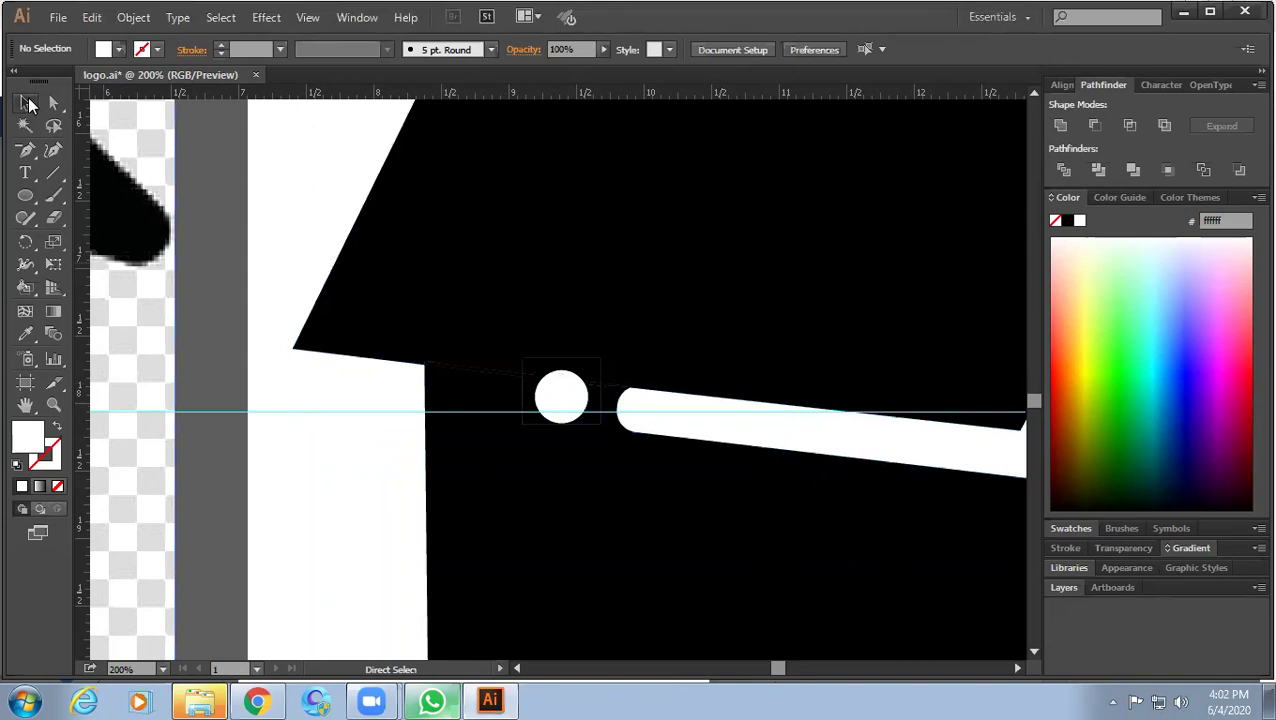
{"action": "scroll", "coordinate": [507, 370], "scroll_direction": "down", "scroll_amount": 3}
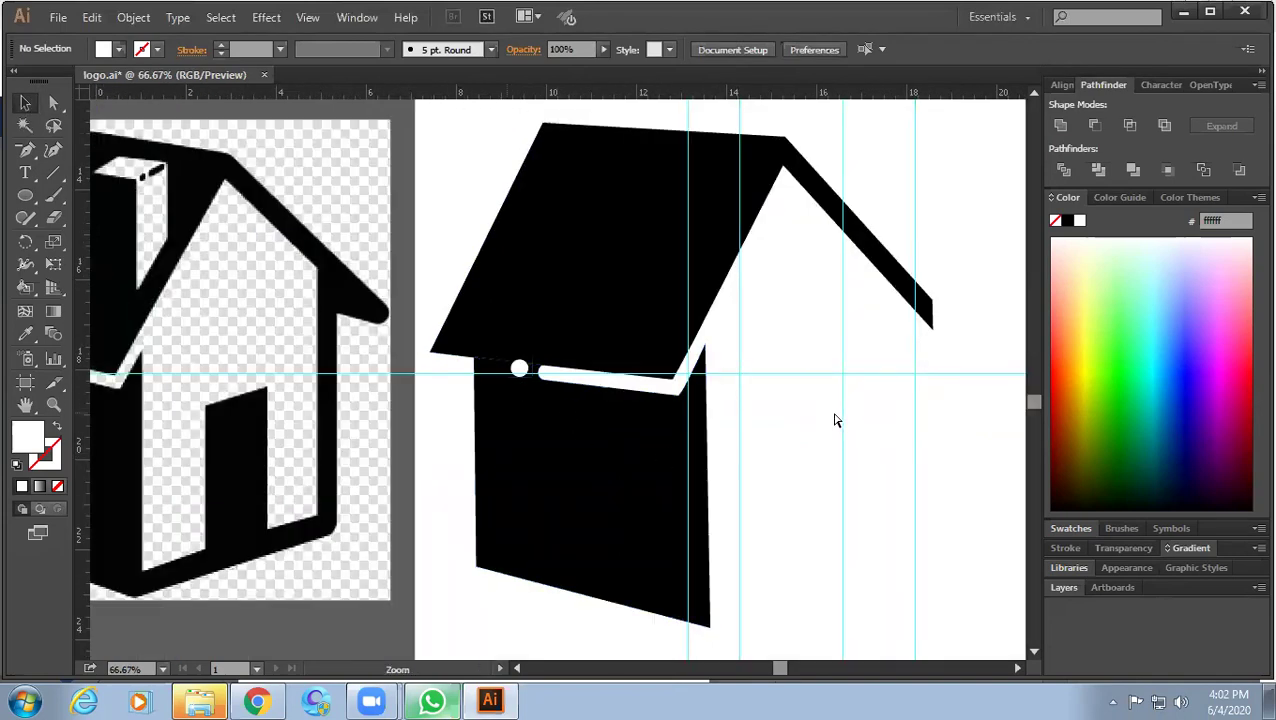
{"action": "scroll", "coordinate": [518, 392], "scroll_direction": "up", "scroll_amount": 3}
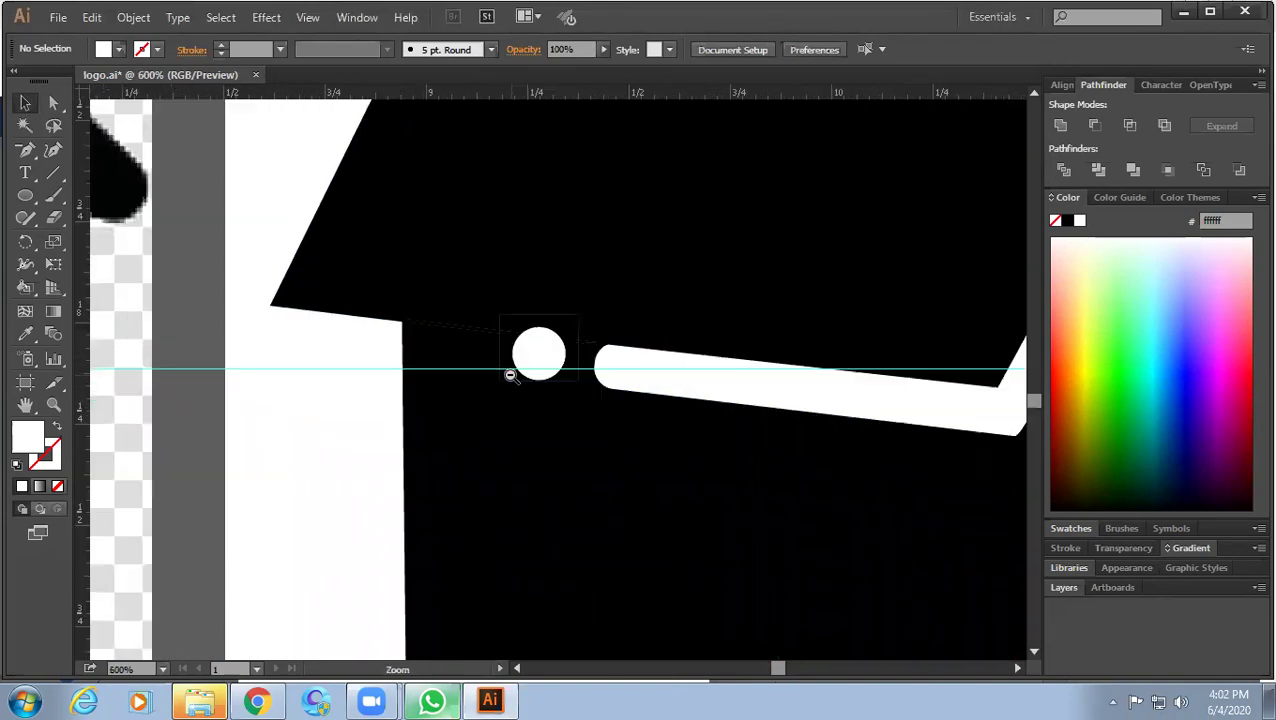
{"action": "scroll", "coordinate": [507, 373], "scroll_direction": "up", "scroll_amount": 3}
{"action": "left_click_drag", "start_coordinate": [457, 284], "coordinate": [547, 473]}
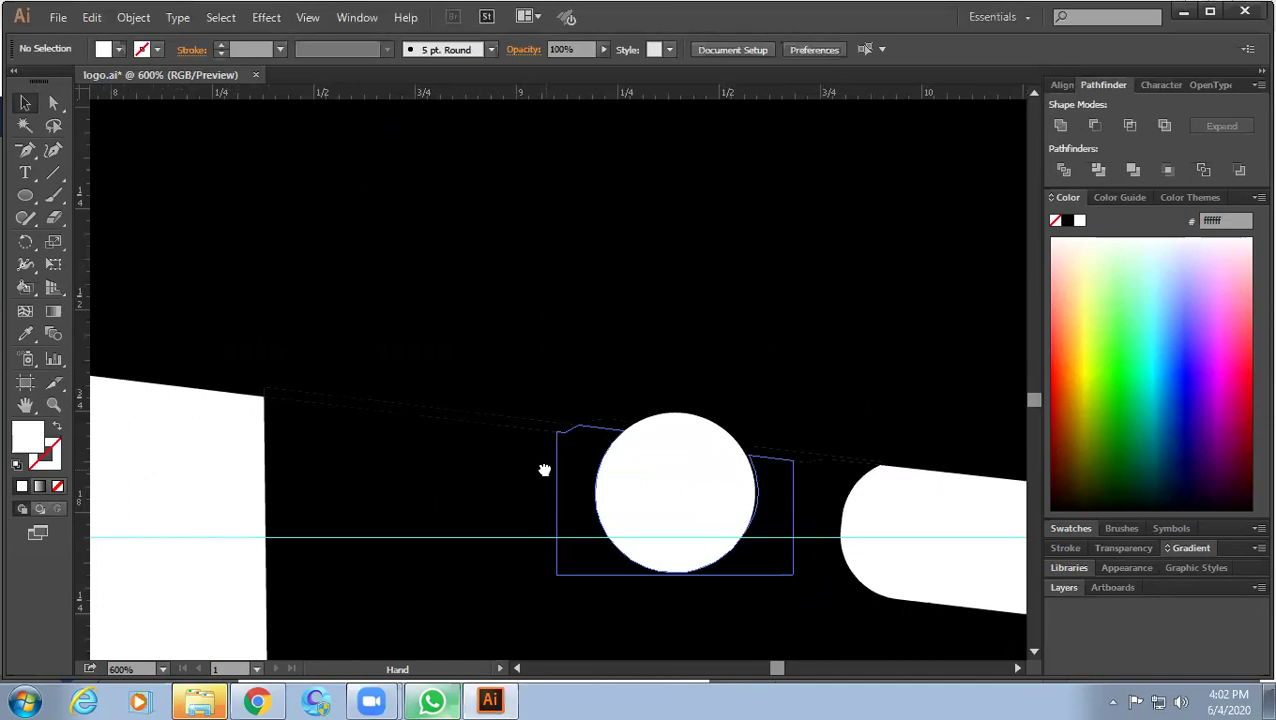
{"action": "left_click", "coordinate": [372, 413]}
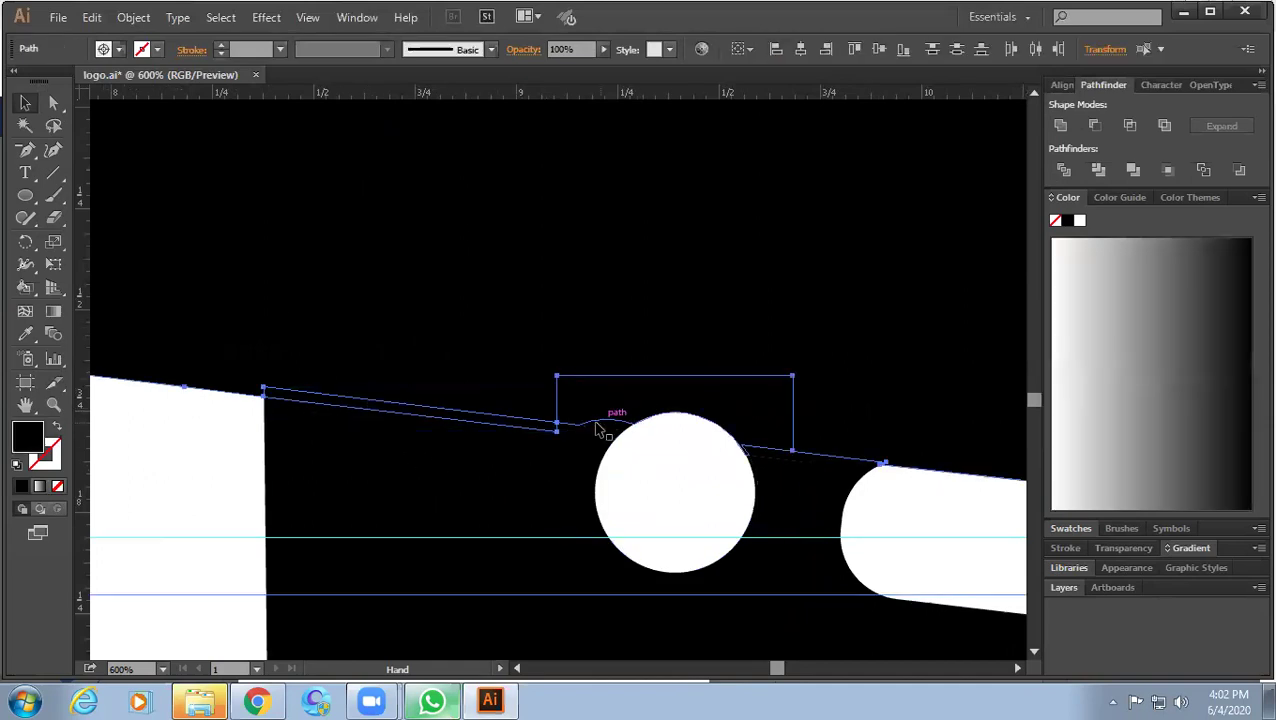
{"action": "left_click", "coordinate": [1062, 129]}
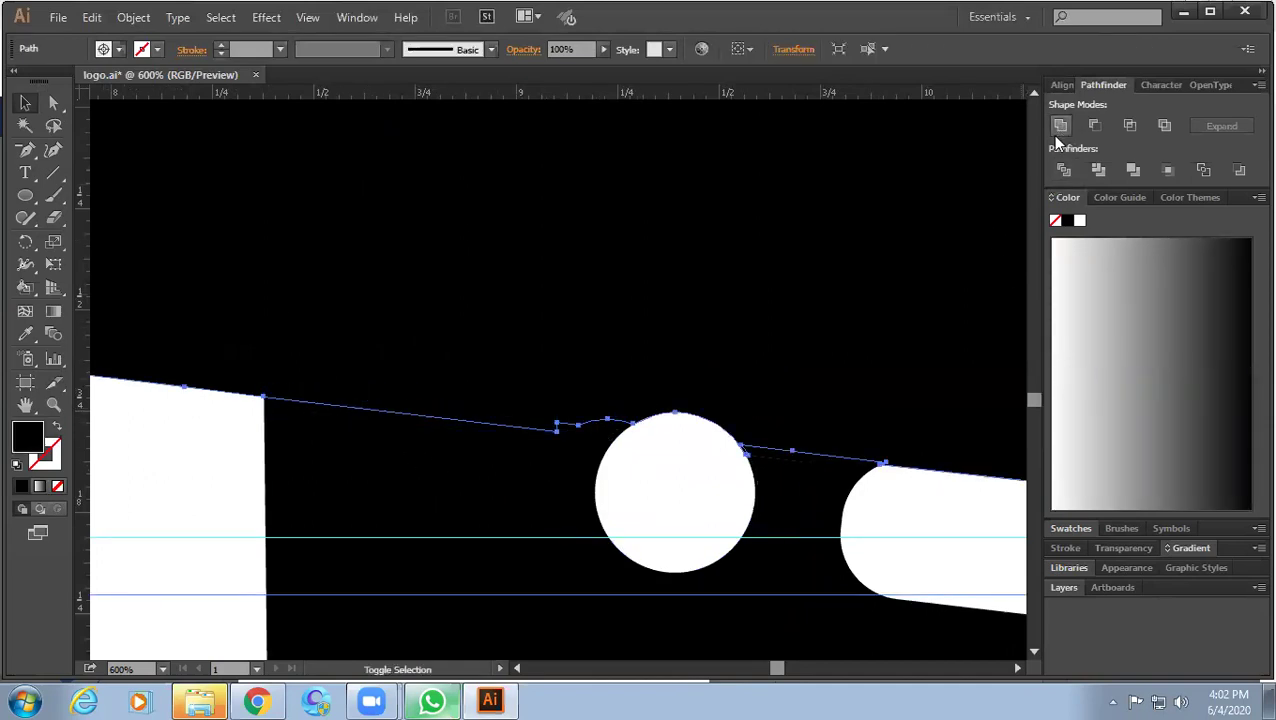
Deselect and zoom out to centre the whole house in view.
{"action": "key", "text": "ctrl+shift+a"}
{"action": "left_click", "coordinate": [383, 456], "text": "ctrl+alt"}
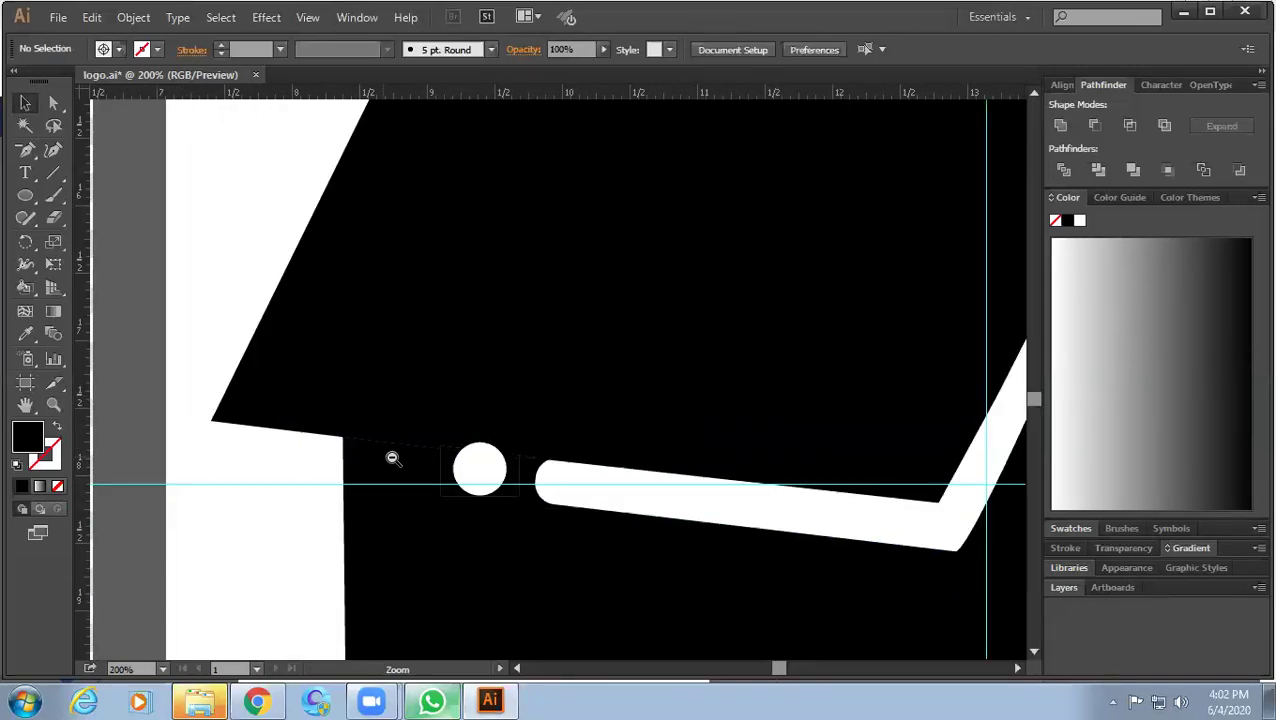
{"action": "left_click", "coordinate": [393, 454], "text": "ctrl+alt"}
{"action": "left_click_drag", "start_coordinate": [718, 577], "coordinate": [652, 515]}
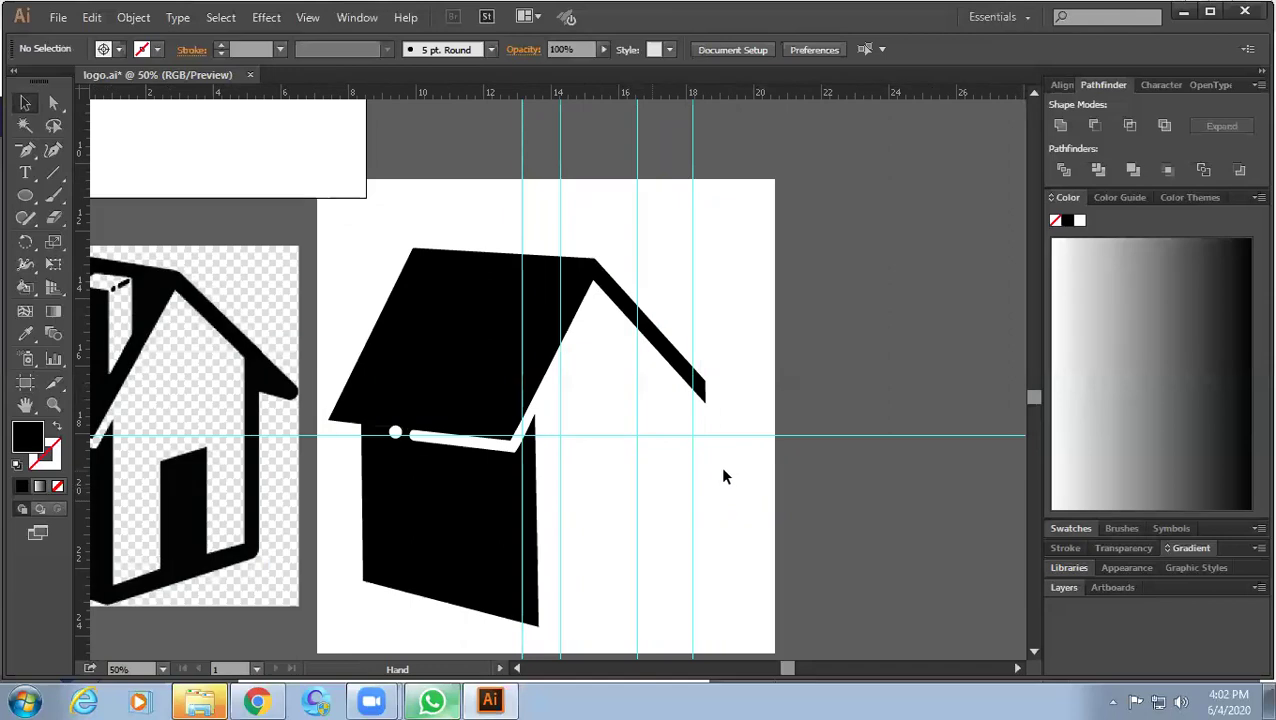
{"action": "mouse_move", "coordinate": [338, 476]}
{"action": "left_mouse_down"}
{"action": "mouse_move", "coordinate": [454, 426]}
{"action": "mouse_move", "coordinate": [600, 404]}
{"action": "left_mouse_up"}
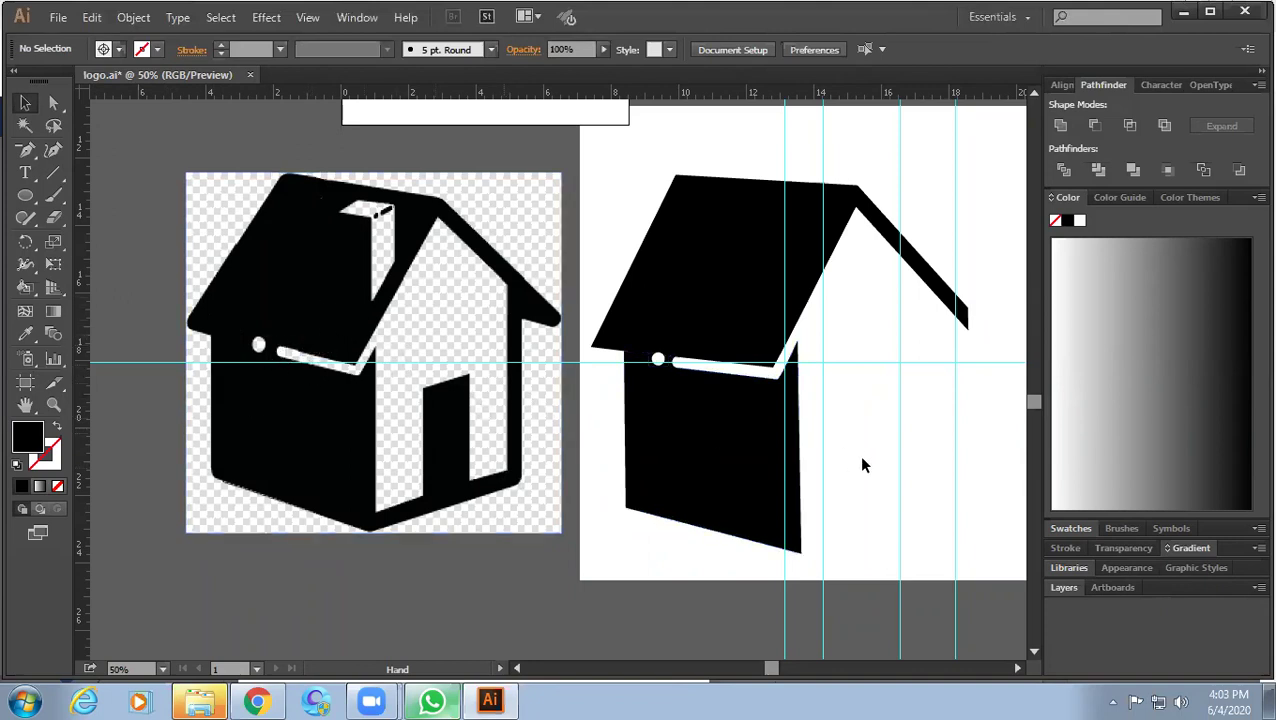
{"action": "left_click_drag", "start_coordinate": [876, 459], "coordinate": [823, 457]}
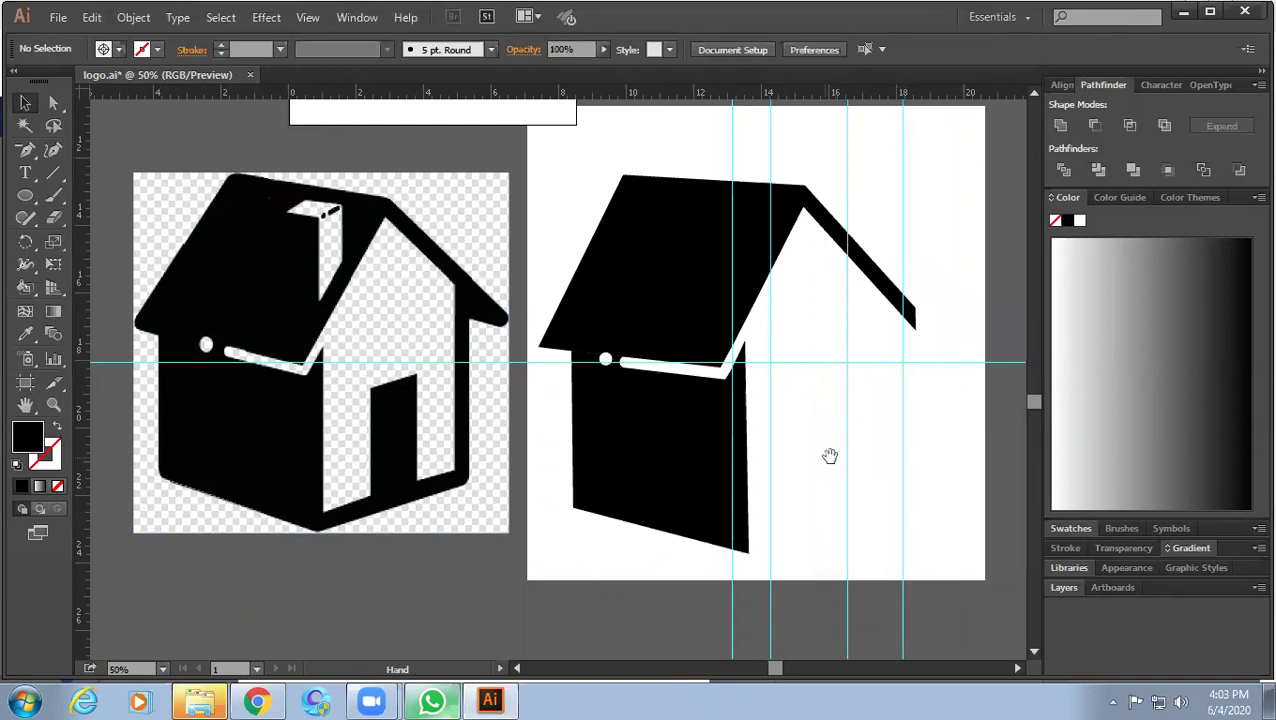
{"action": "left_click", "coordinate": [630, 487]}
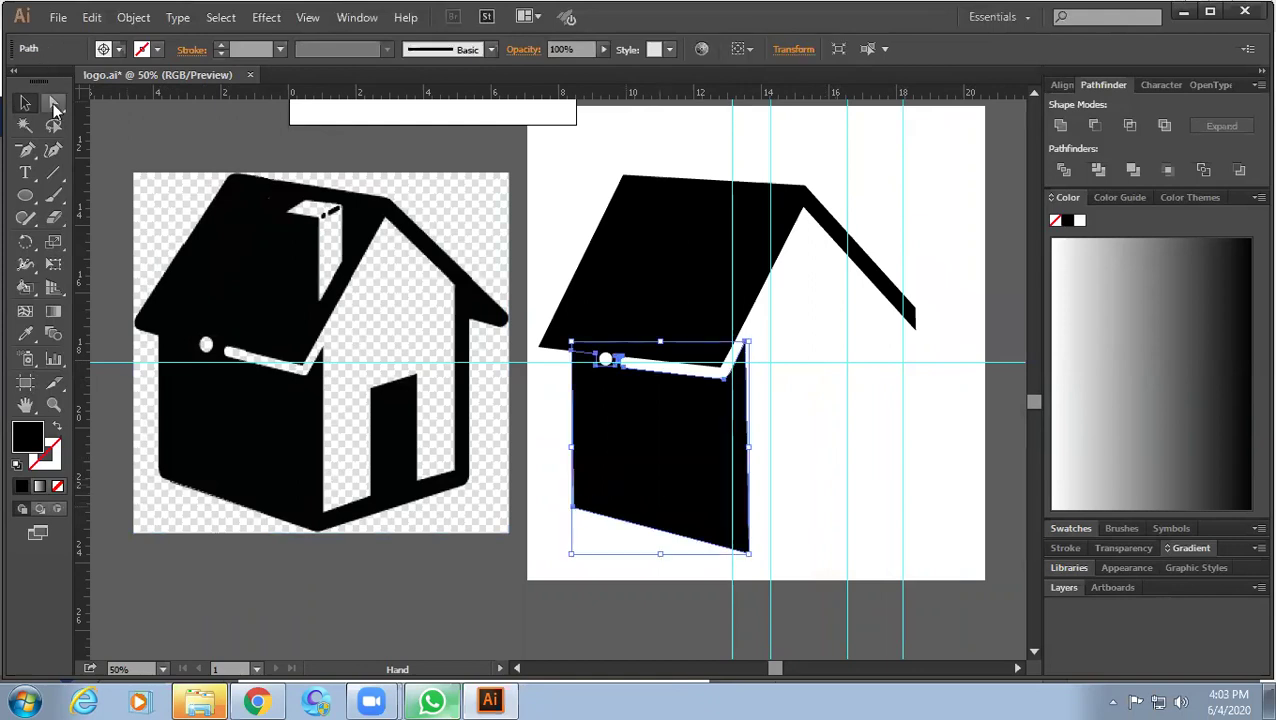
Drag the wall's bottom-left anchor live corner to R 0.55 in, then deselect the wall.
{"action": "left_click", "coordinate": [54, 102]}
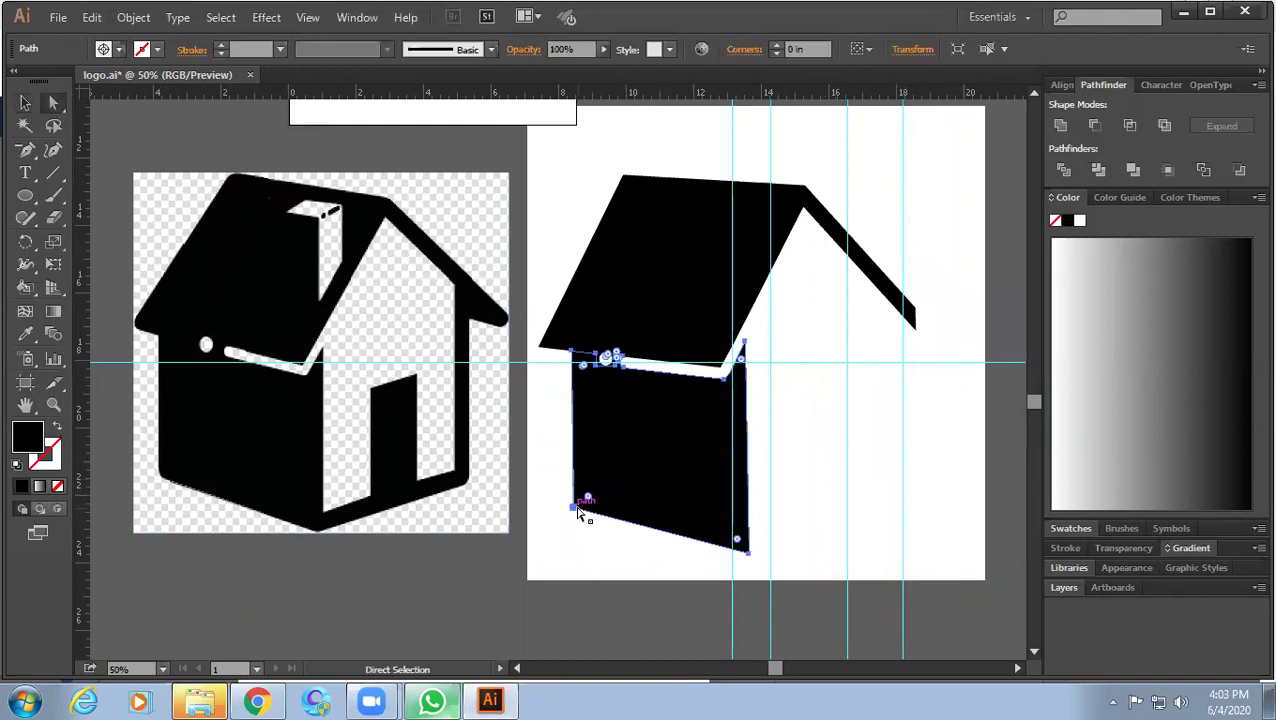
{"action": "left_click", "coordinate": [574, 510]}
{"action": "left_click_drag", "start_coordinate": [588, 497], "coordinate": [592, 498]}
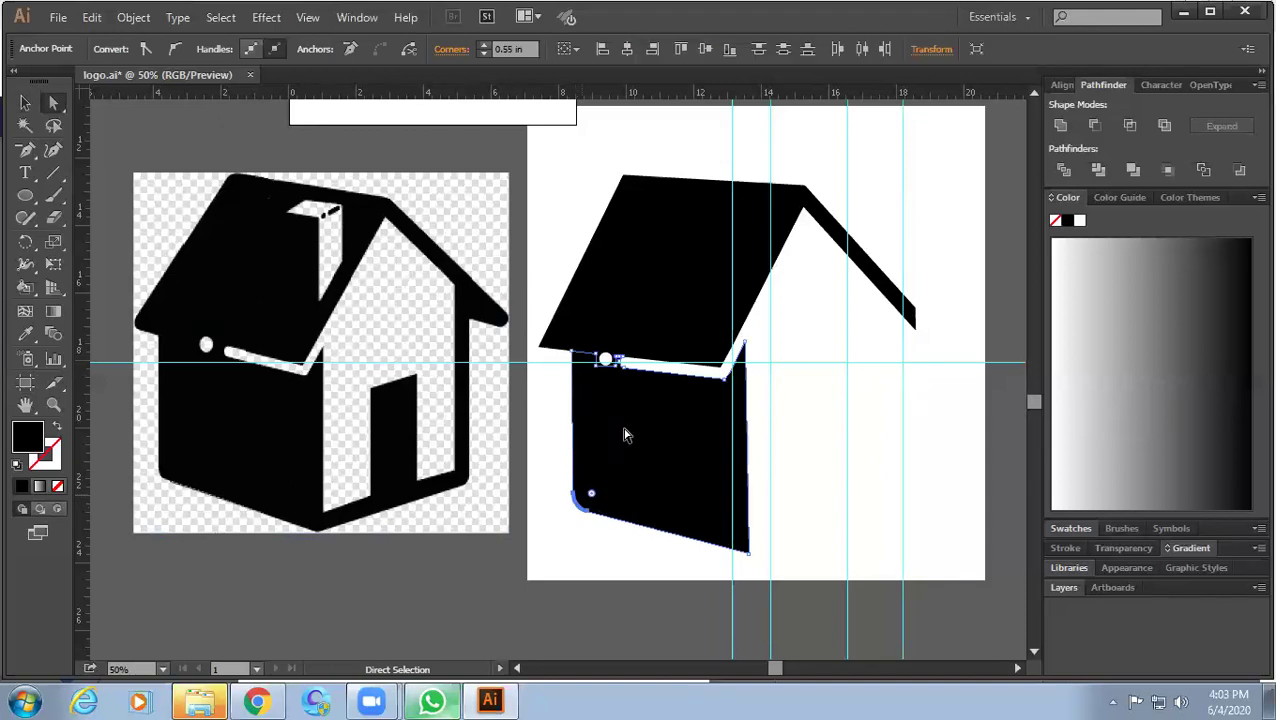
{"action": "left_click", "coordinate": [25, 102]}
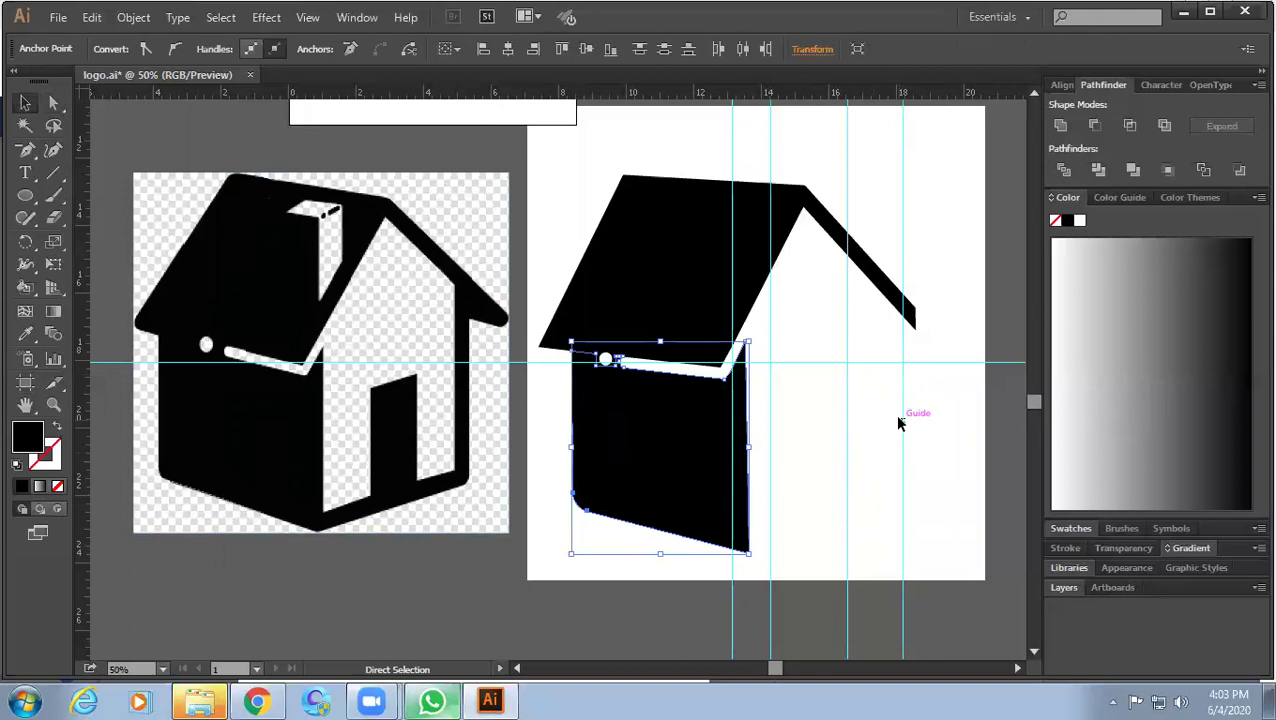
{"action": "left_click", "coordinate": [900, 421]}
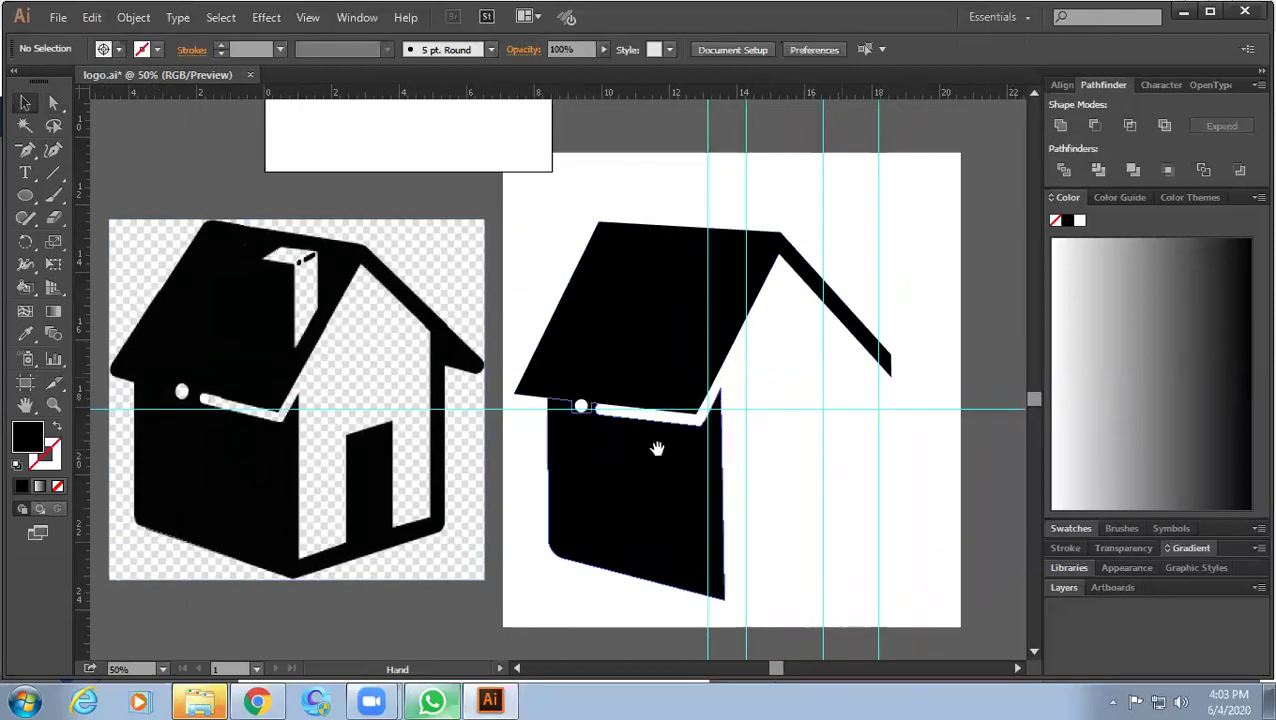
{"action": "left_click_drag", "start_coordinate": [749, 467], "coordinate": [739, 449]}
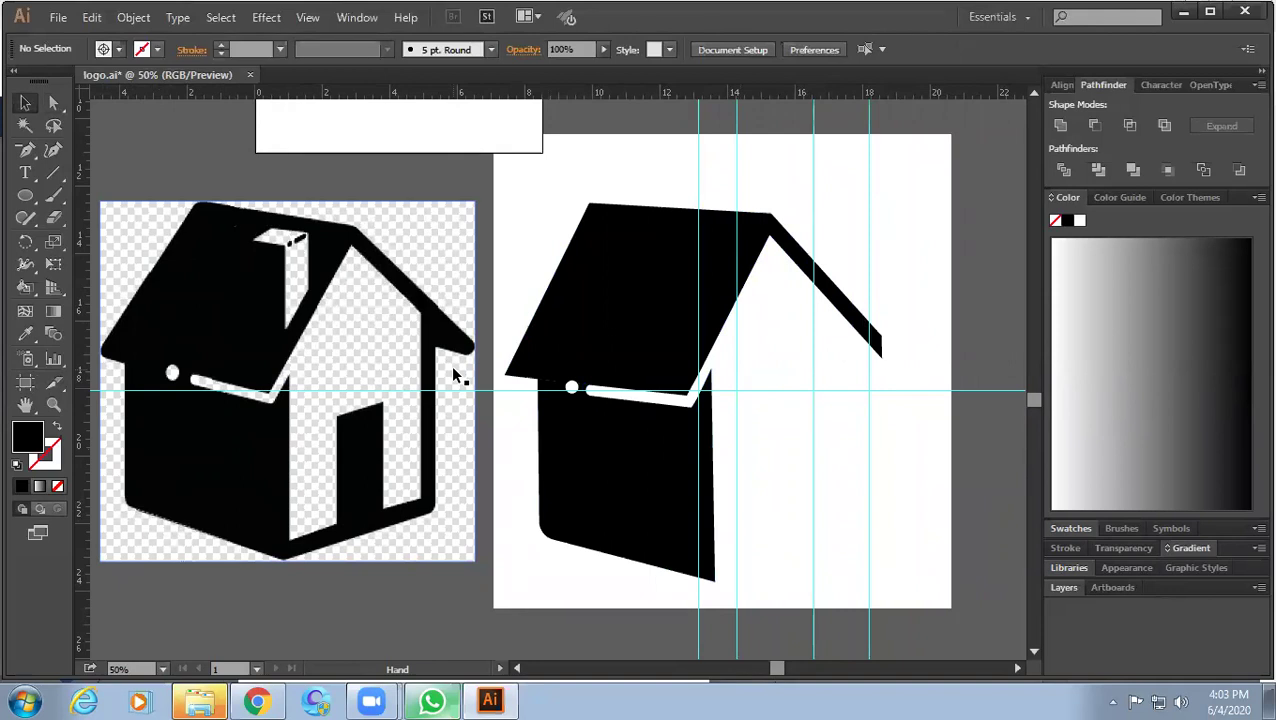
Draw a black rectangle about 5.06 × 4.86 in beside the rounded wall under the roof's right slope.
{"action": "left_click", "coordinate": [485, 377]}
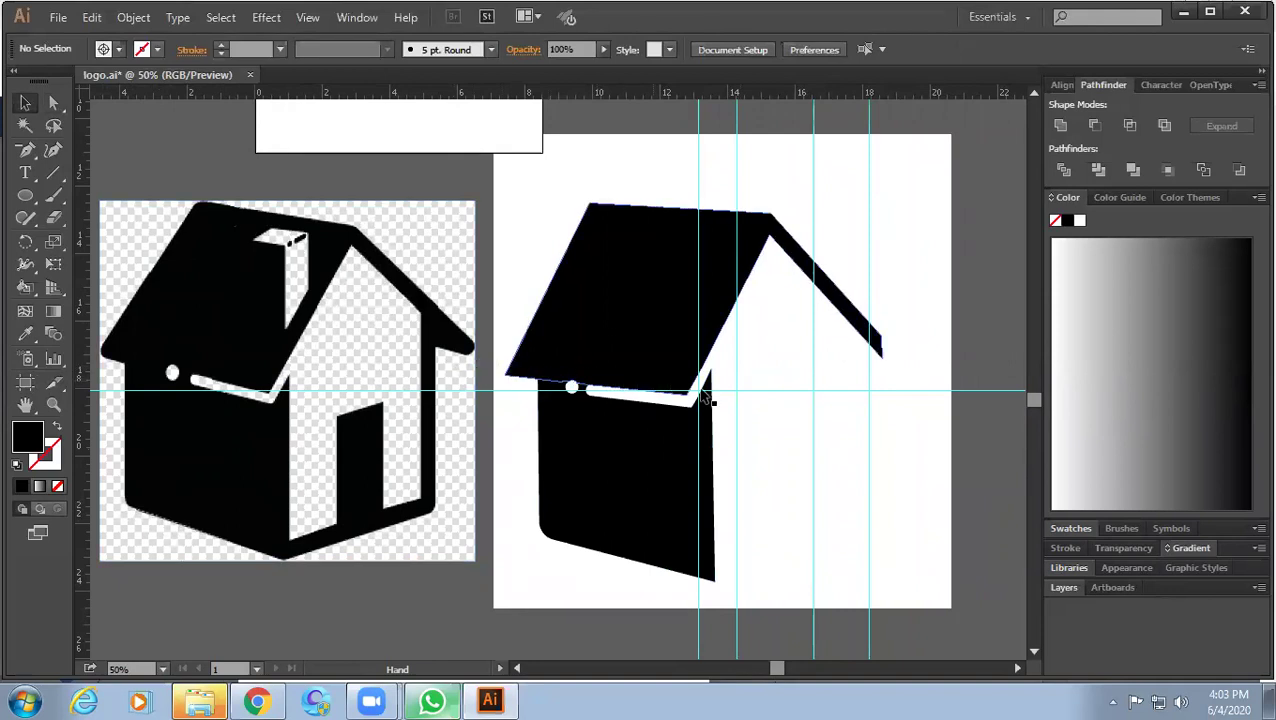
{"action": "left_click_drag", "start_coordinate": [815, 396], "coordinate": [755, 394]}
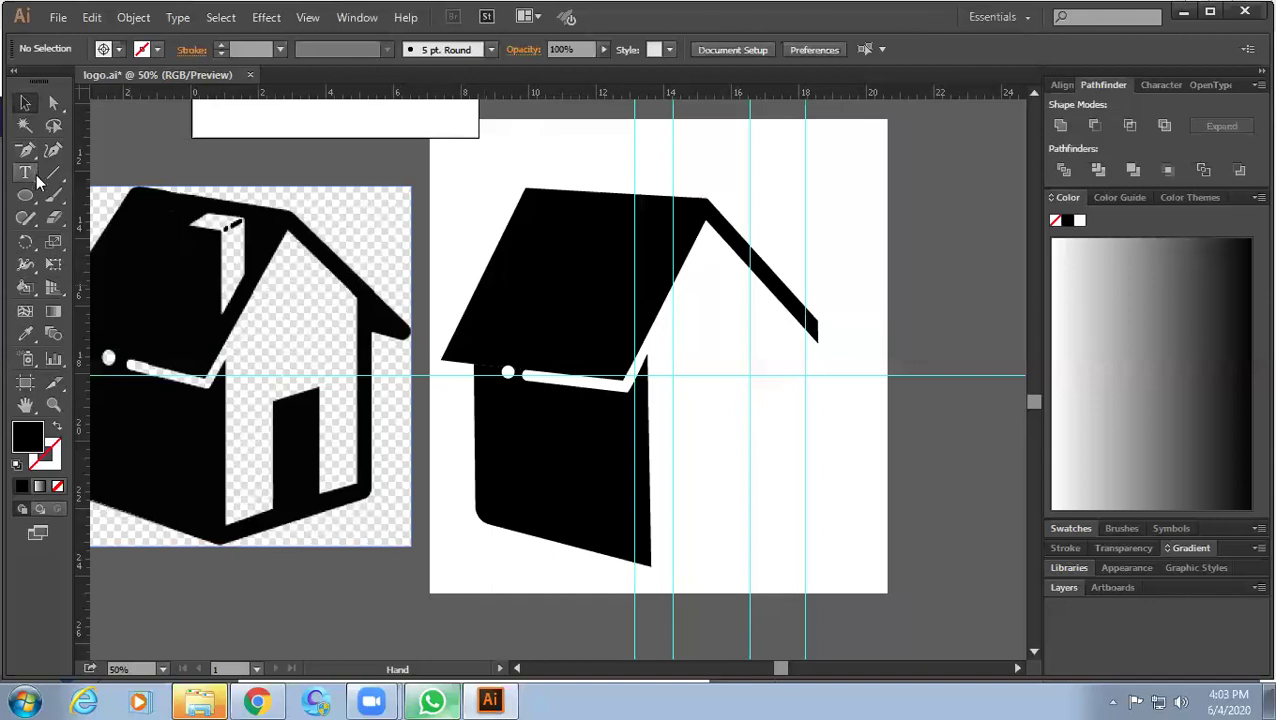
{"action": "left_click_drag", "start_coordinate": [27, 194], "coordinate": [140, 194]}
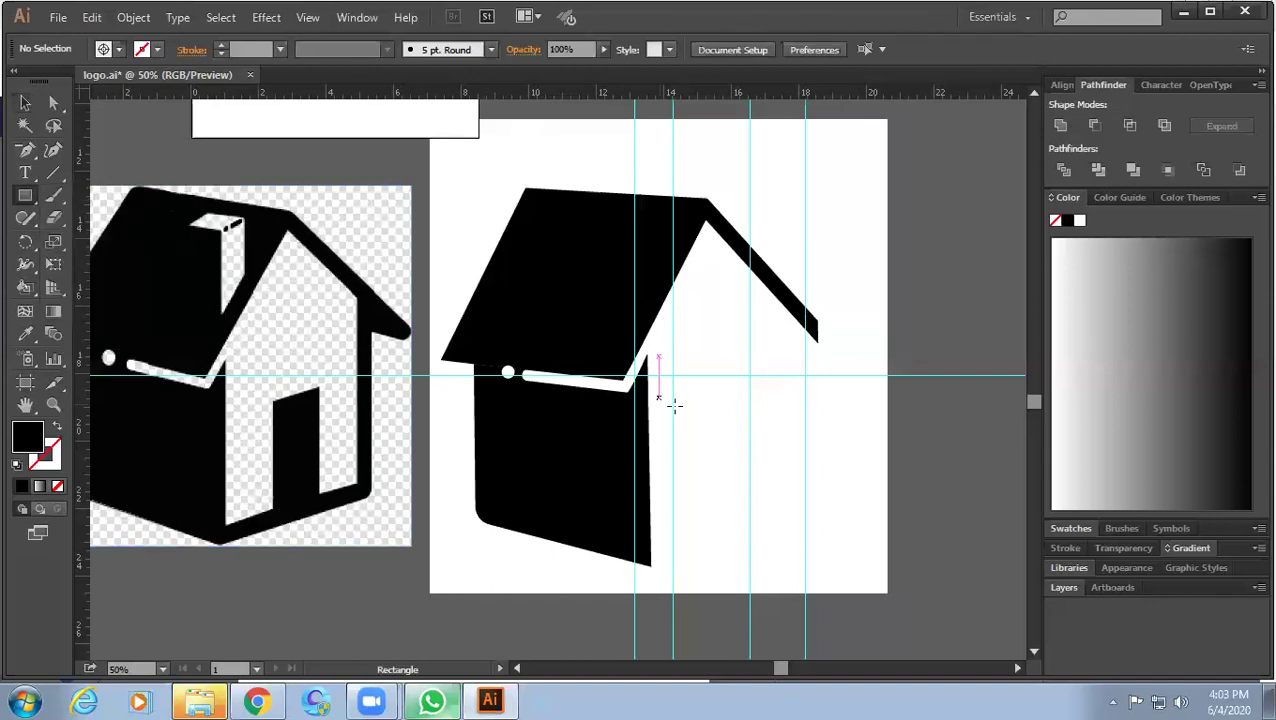
{"action": "left_click_drag", "start_coordinate": [764, 445], "coordinate": [753, 436]}
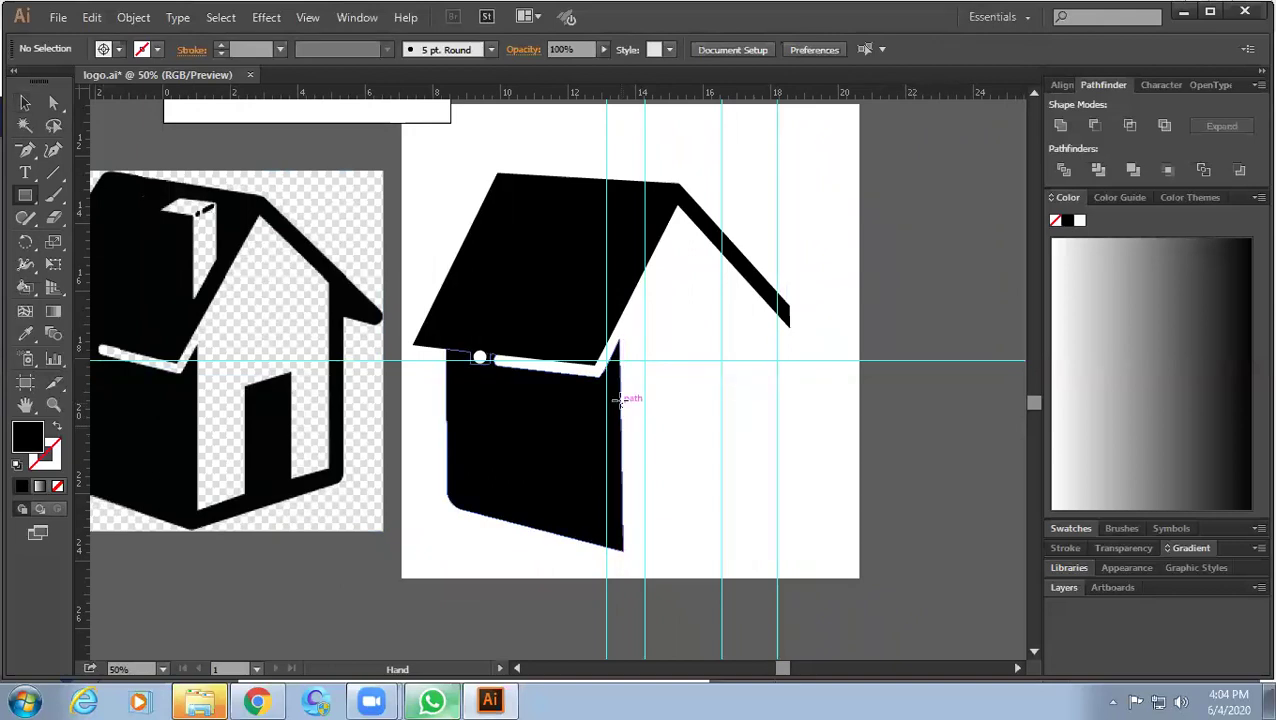
{"action": "mouse_move", "coordinate": [612, 389]}
{"action": "left_mouse_down"}
{"action": "mouse_move", "coordinate": [768, 484]}
{"action": "mouse_move", "coordinate": [790, 551]}
{"action": "left_mouse_up"}
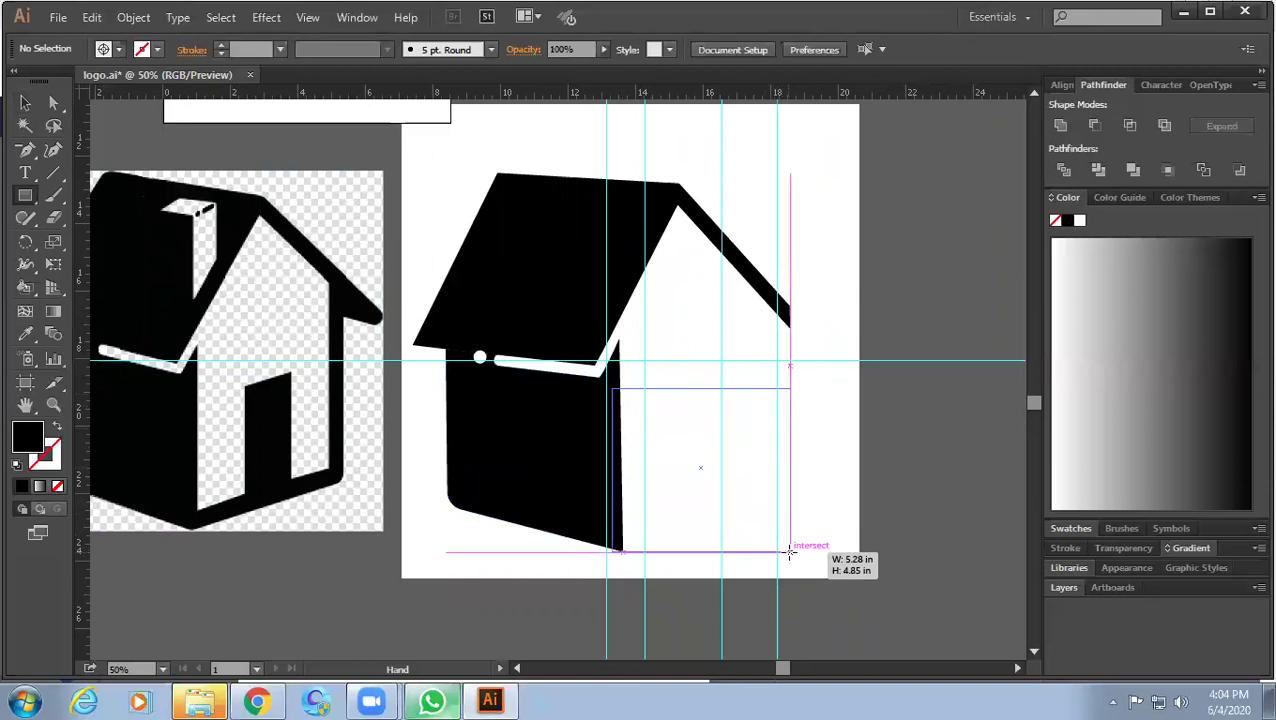
{"action": "left_click_drag", "start_coordinate": [788, 551], "coordinate": [778, 551]}
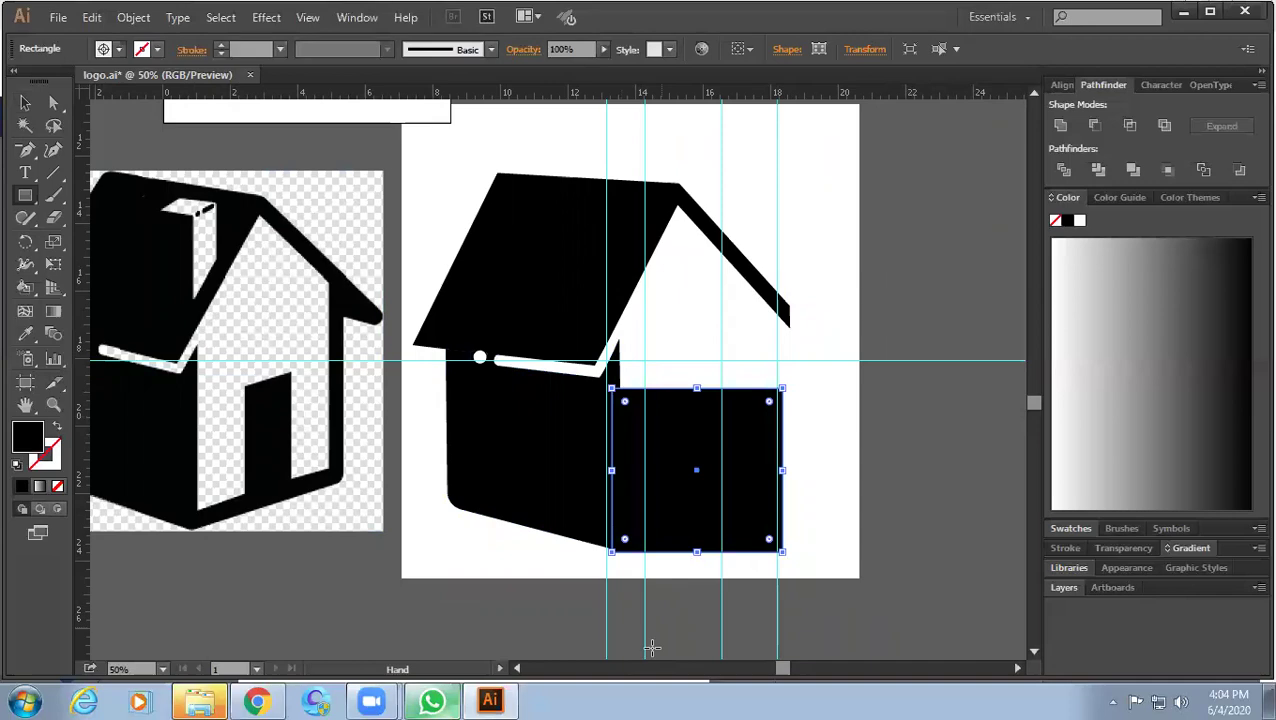